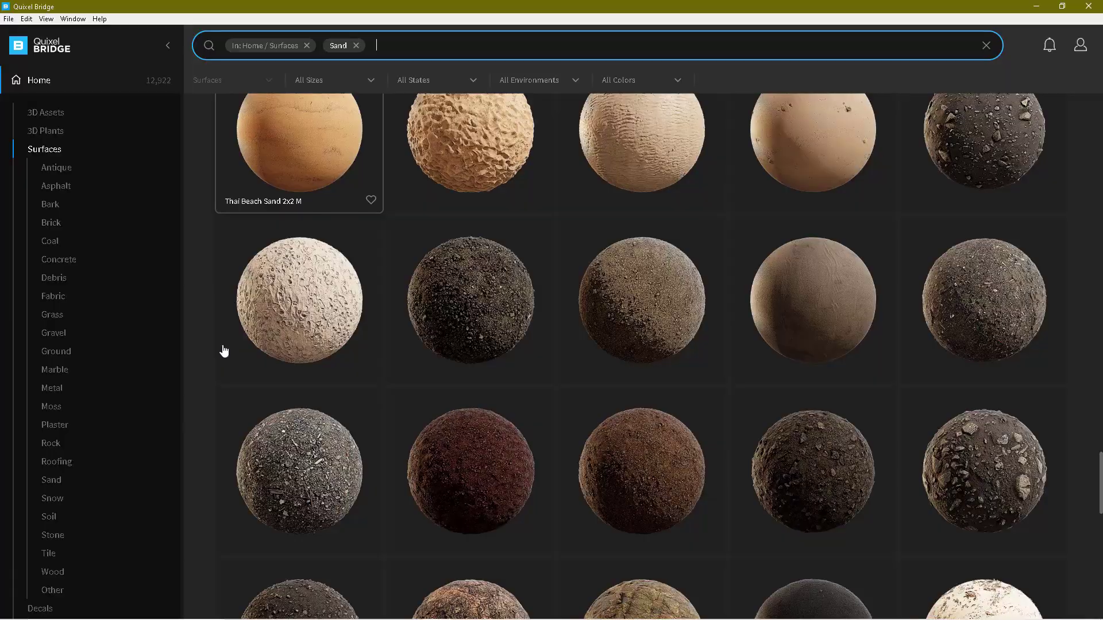
- Refresh the desktop and check the Action Center notifications
scroll(224, 350, down, 4)
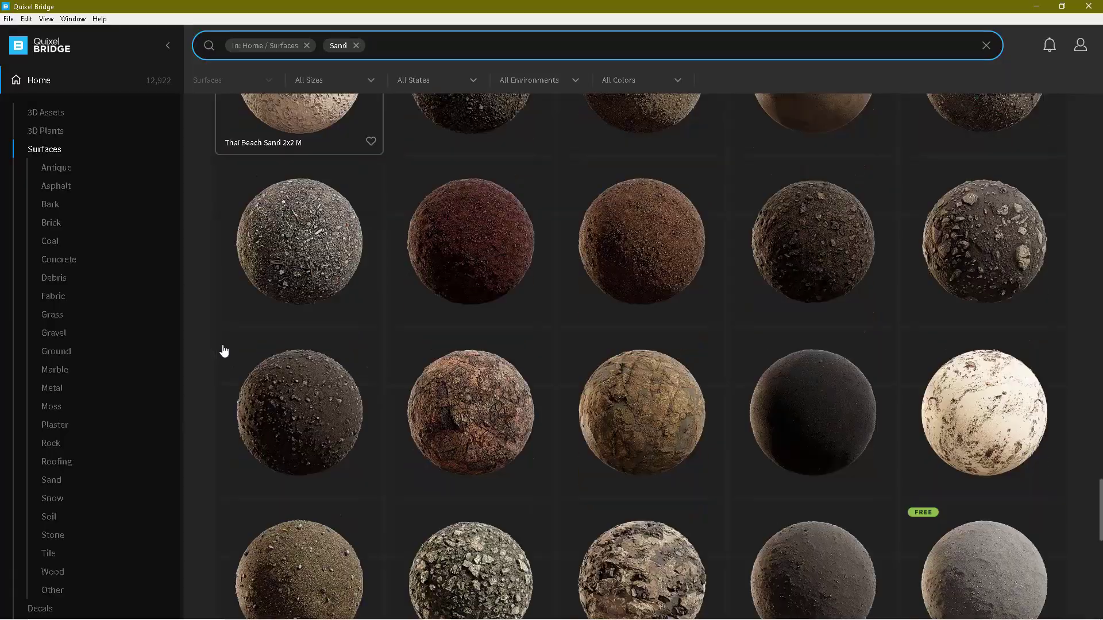
scroll(224, 350, down, 4)
scroll(224, 350, down, 4)
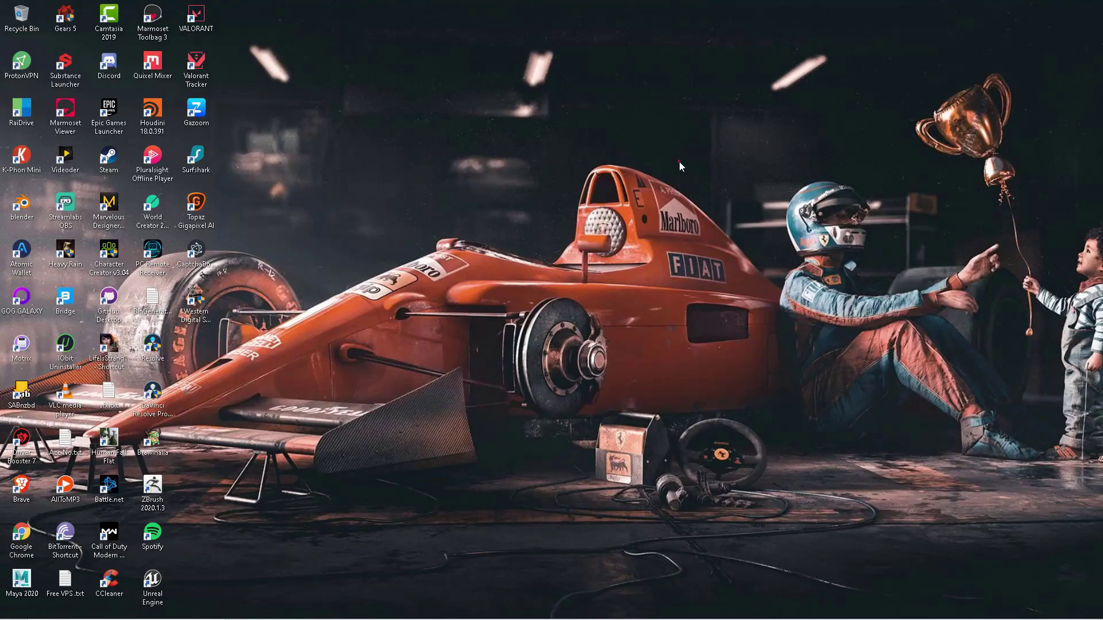
right_click(540, 161)
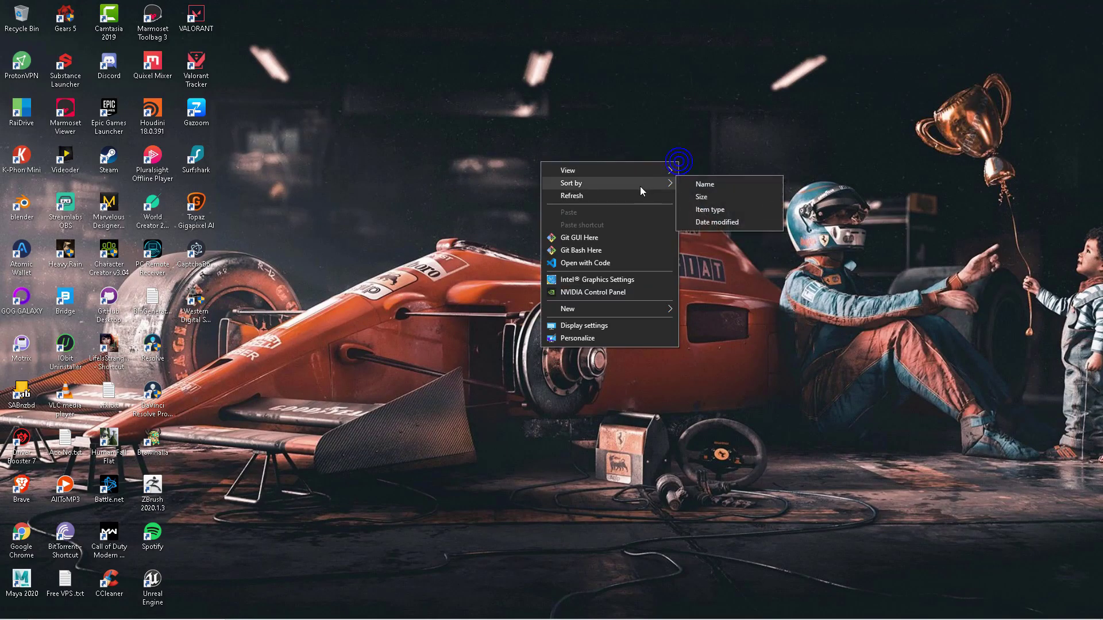
click(637, 192)
mouse_move(1037, 619)
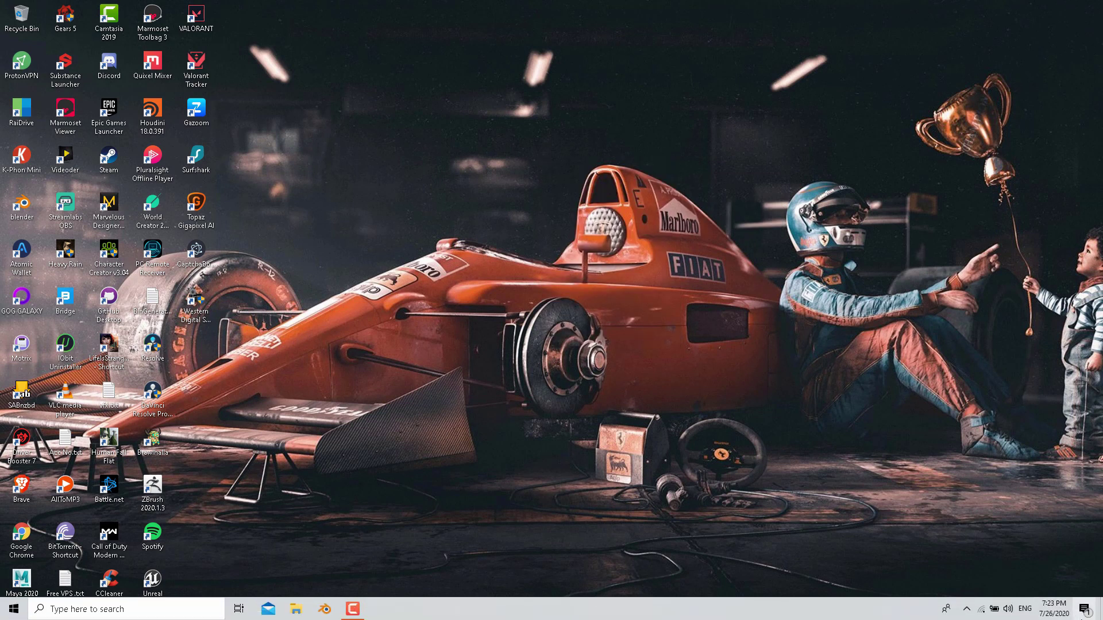
click(1084, 610)
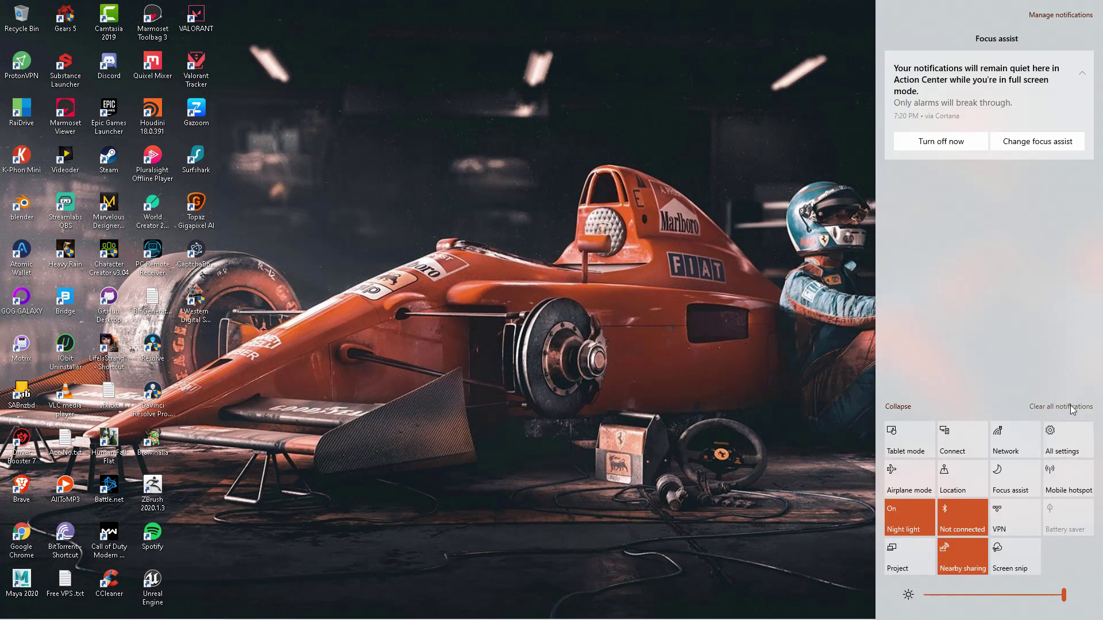
click(425, 155)
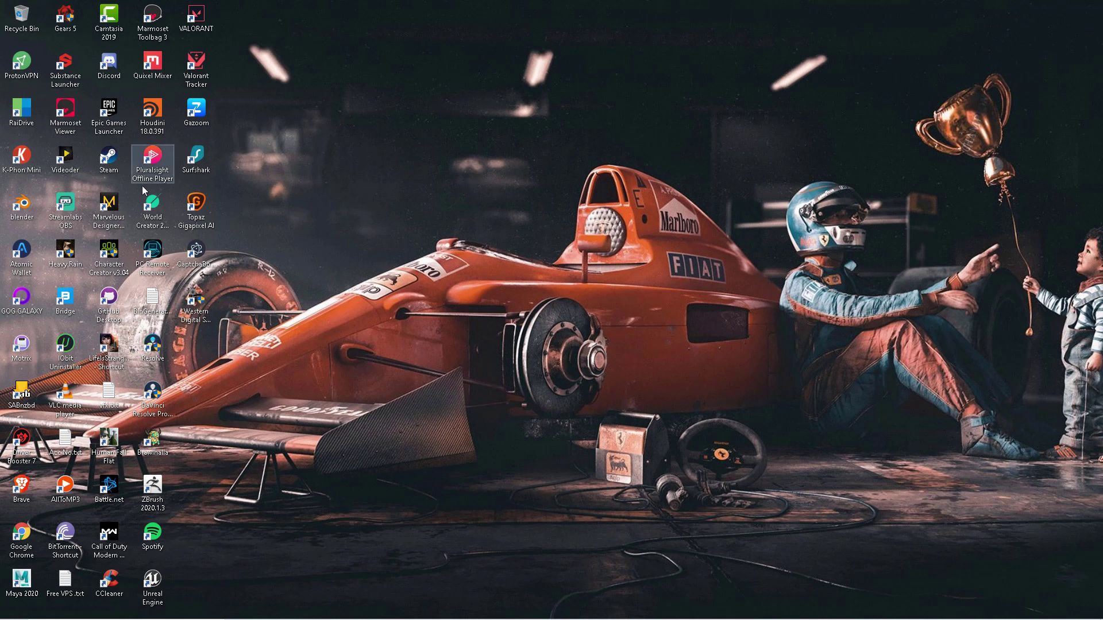
- Launch World Creator 2.4.0b1 from its desktop shortcut and refresh the desktop
click(159, 199)
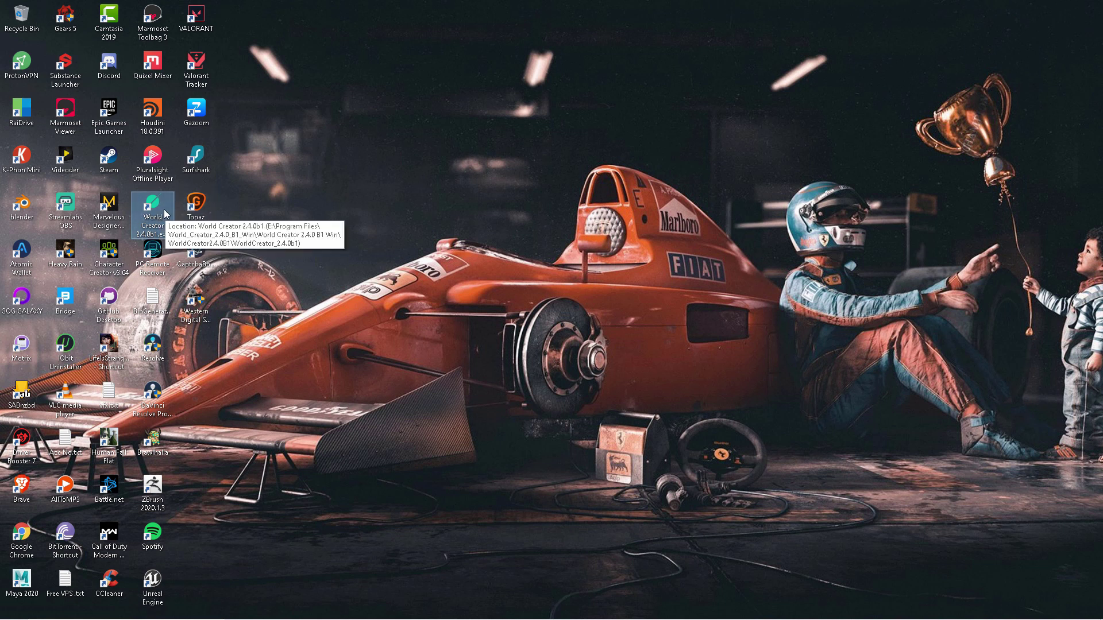
right_click(341, 174)
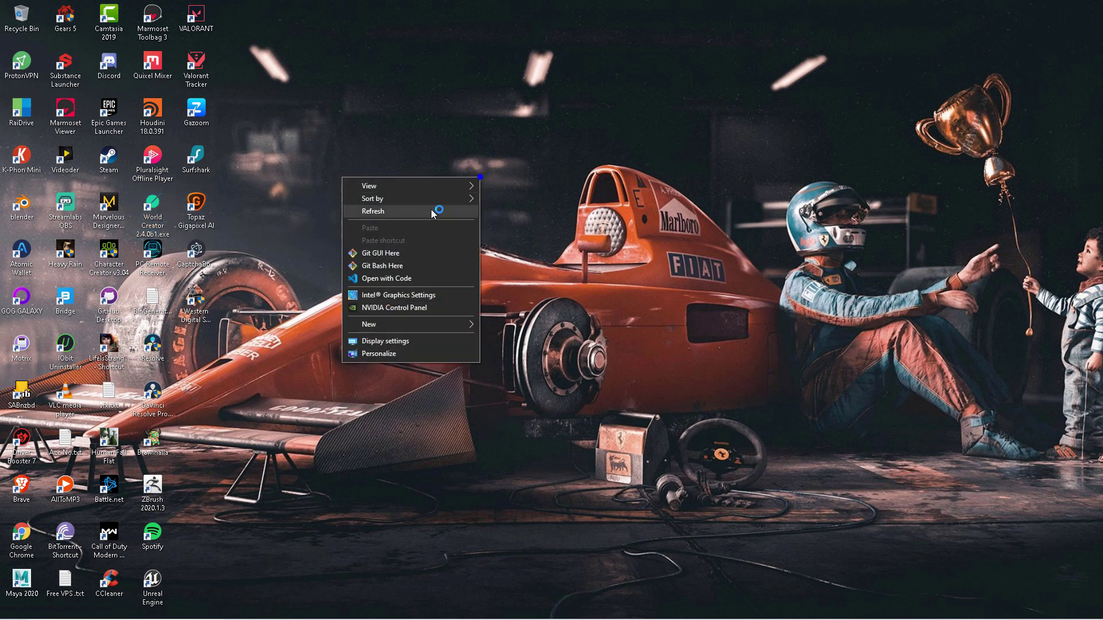
click(432, 211)
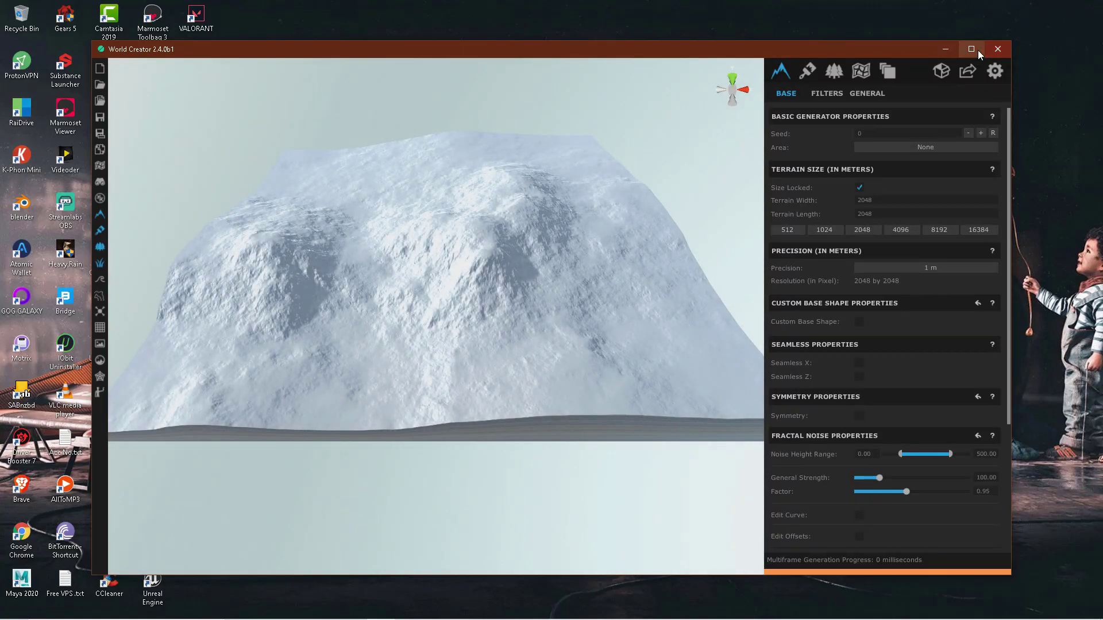
- Maximize the World Creator window and orbit around the default mountain terrain
click(978, 50)
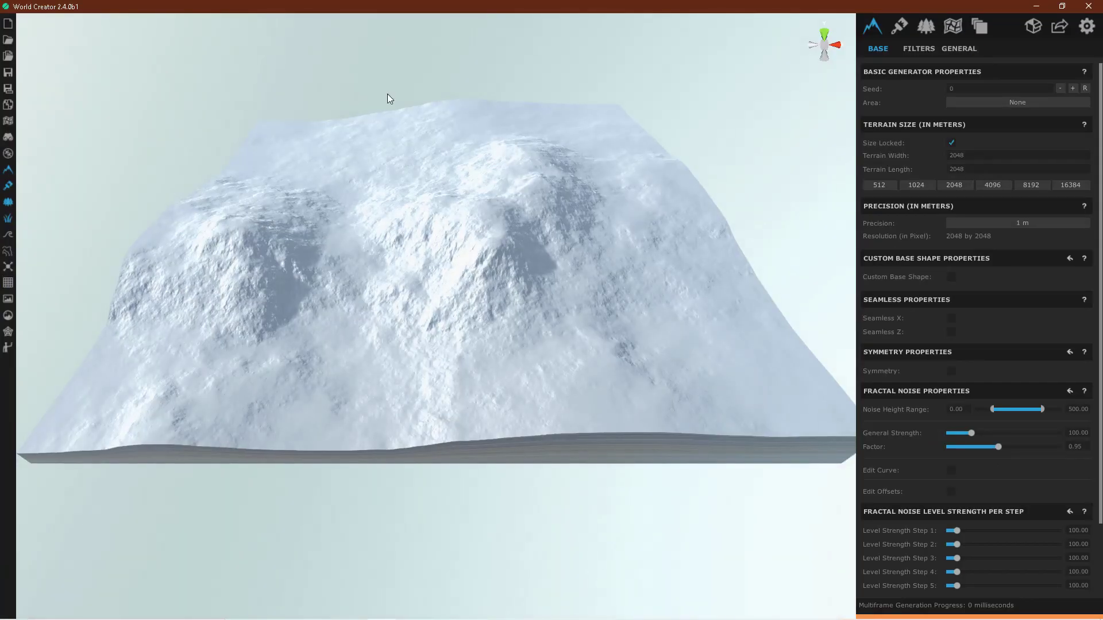
drag(402, 262, 360, 238)
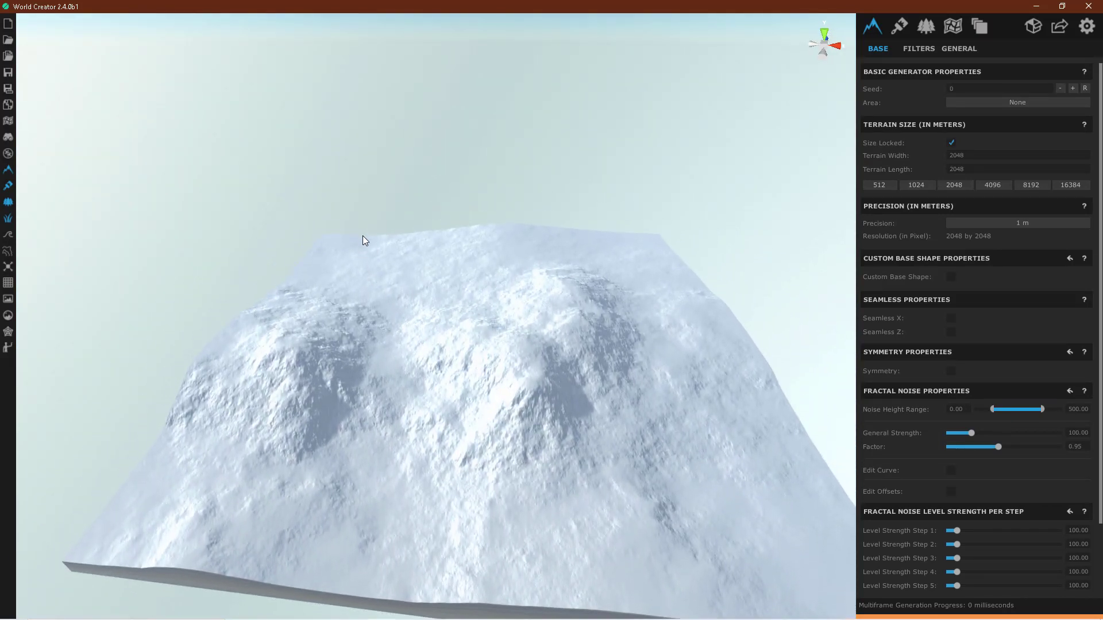
drag(363, 236, 371, 246)
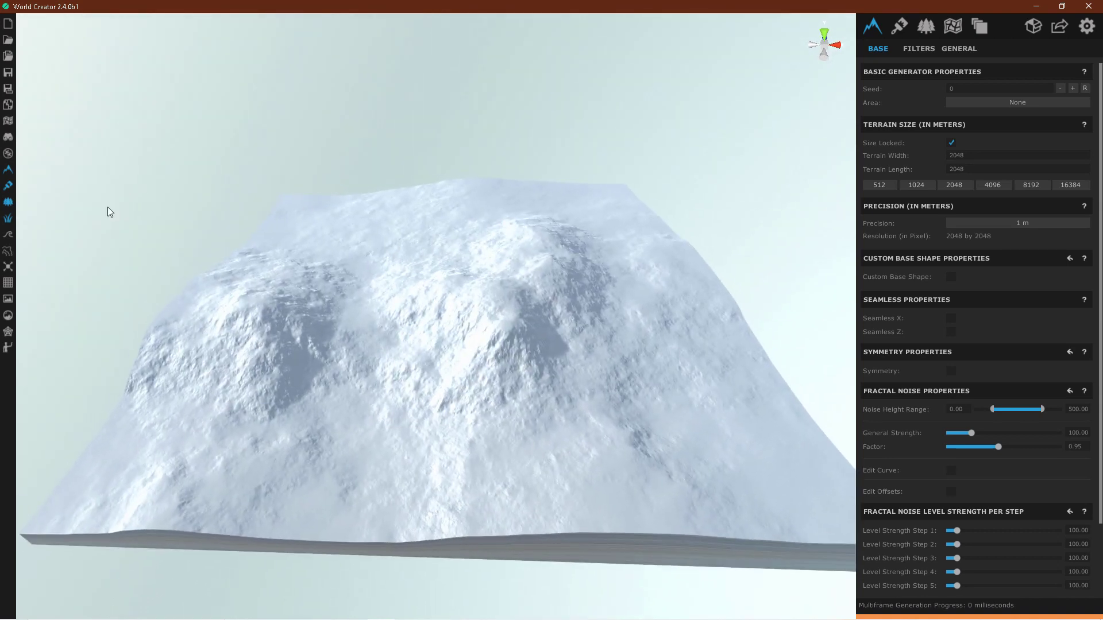
drag(414, 249, 373, 264)
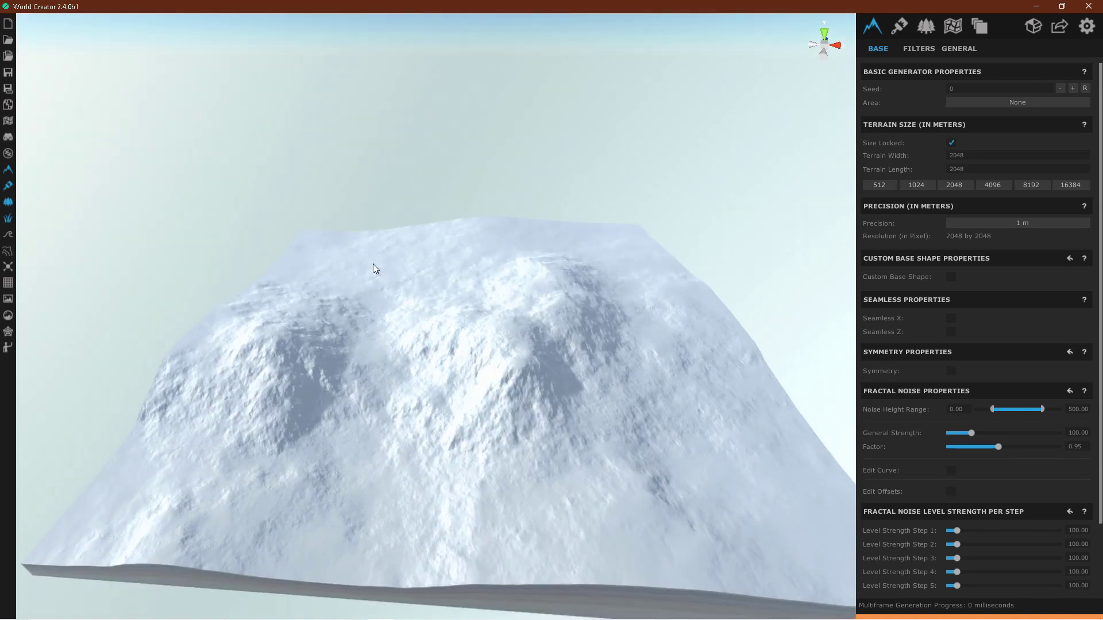
drag(441, 286, 418, 285)
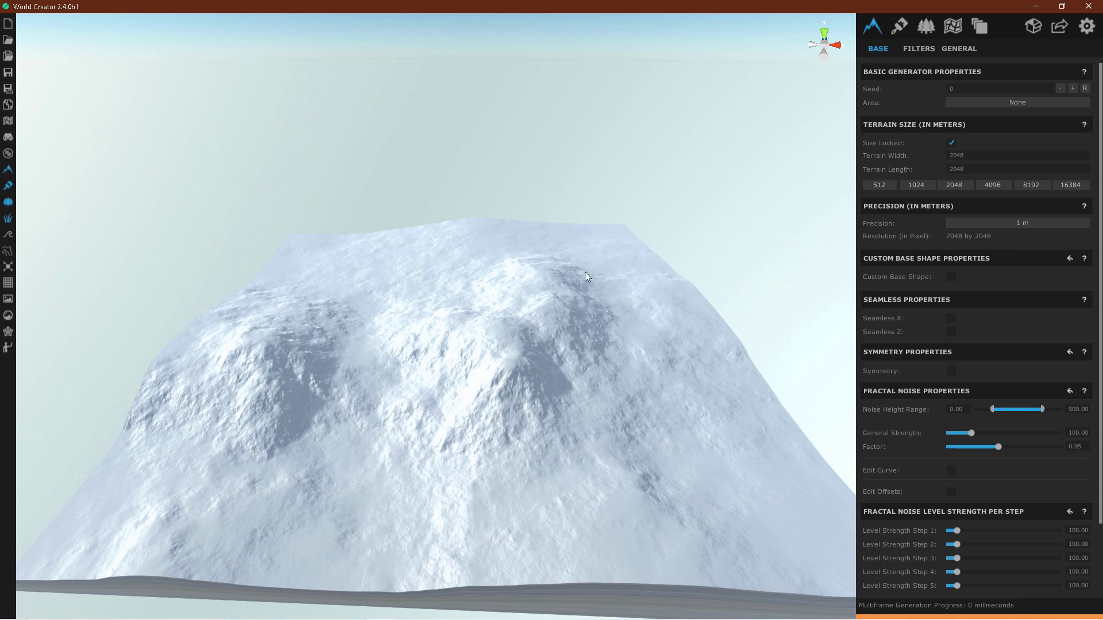
- Set the terrain size to 8192 x 8192 m and set the noise height range to 0–500
click(1032, 186)
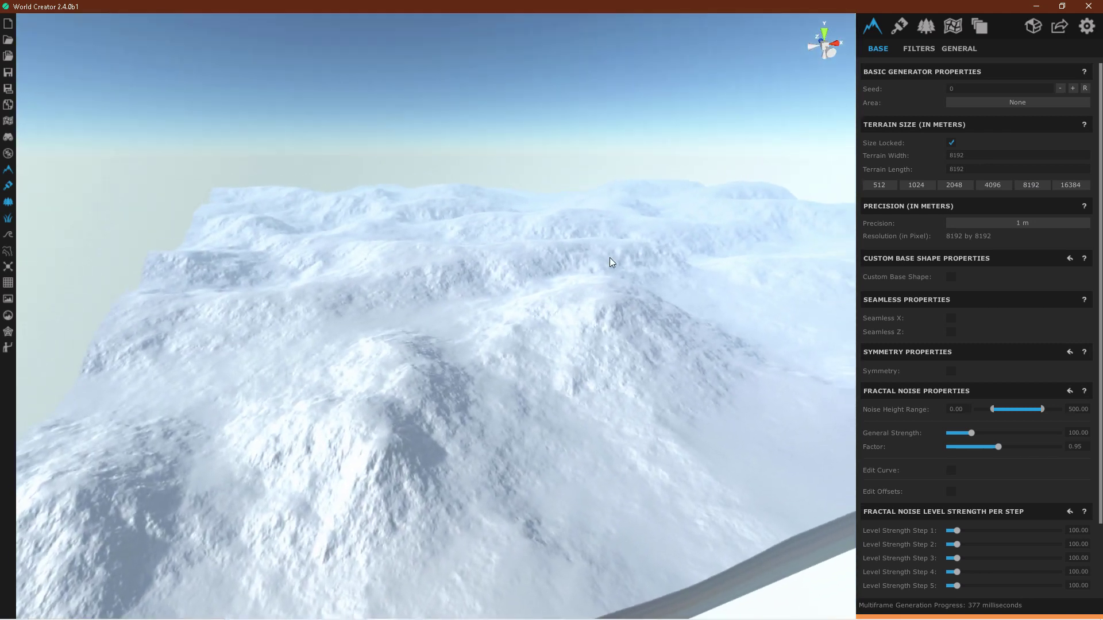
mouse_move(610, 262)
mouse_down()
mouse_move(625, 246)
mouse_move(598, 264)
mouse_move(628, 259)
mouse_up()
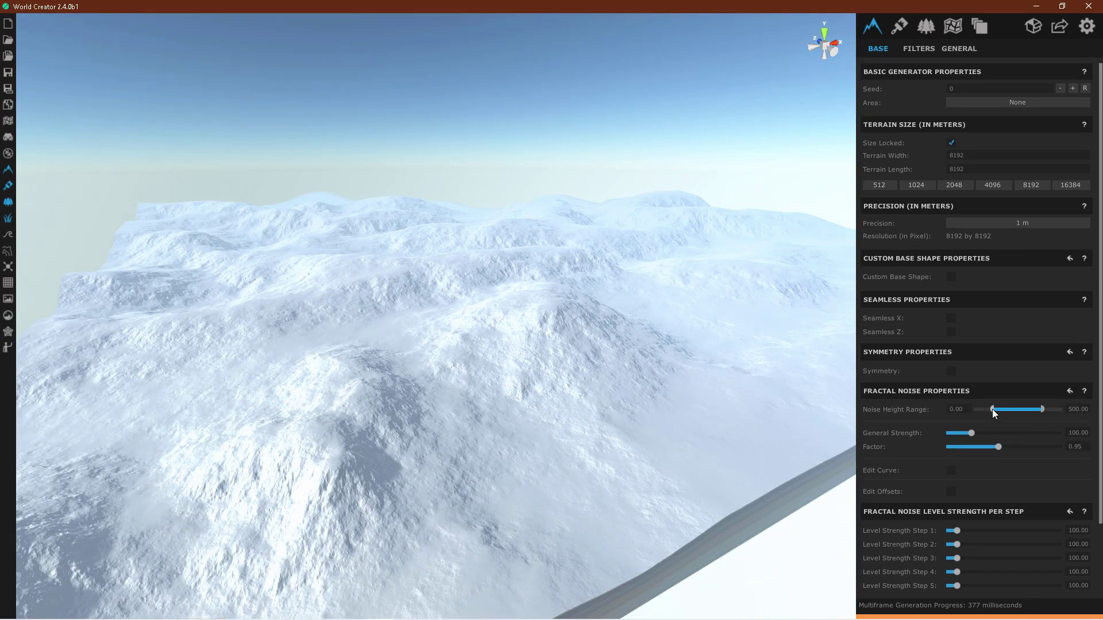
mouse_move(992, 409)
mouse_down()
mouse_move(1040, 409)
mouse_move(1024, 409)
mouse_up()
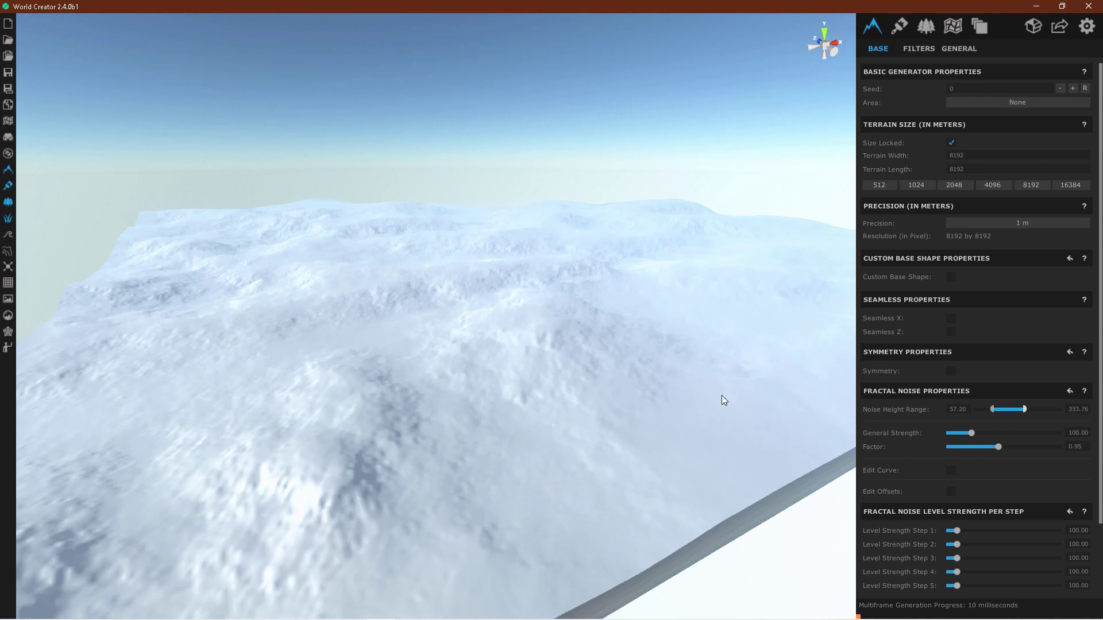
drag(723, 401, 418, 359)
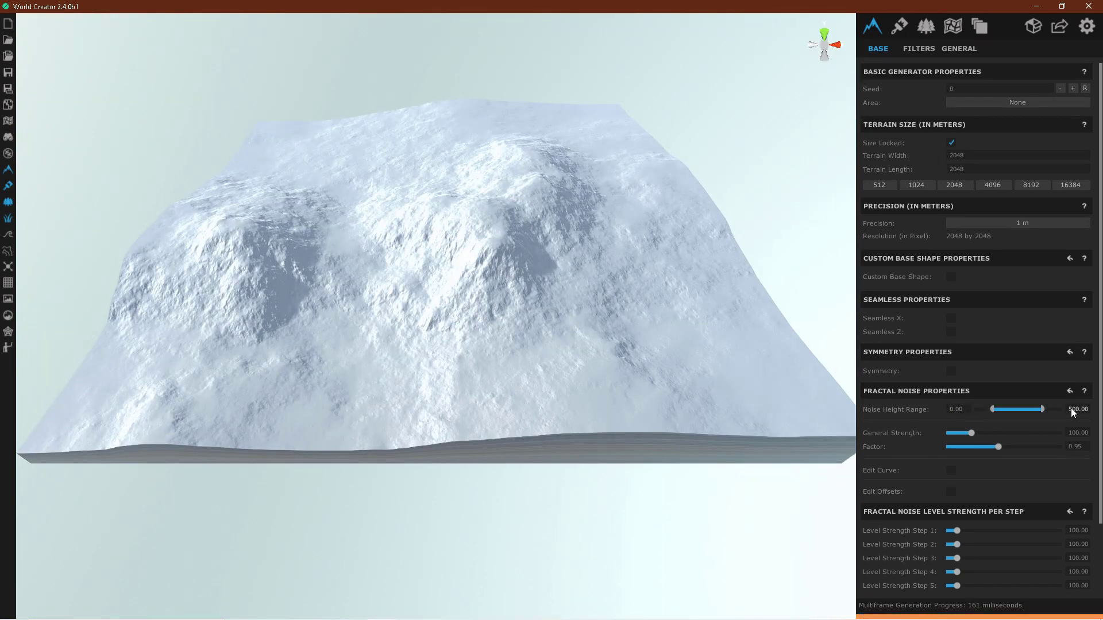
click(1022, 181)
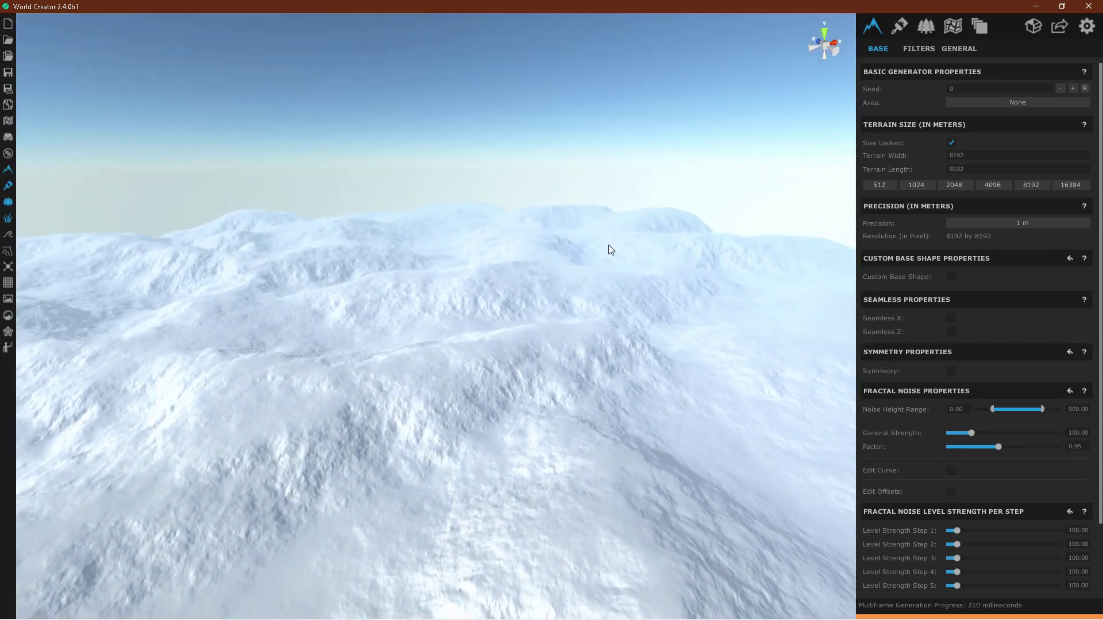
drag(630, 235, 598, 276)
mouse_move(615, 328)
mouse_down()
mouse_move(622, 310)
mouse_move(612, 314)
mouse_up()
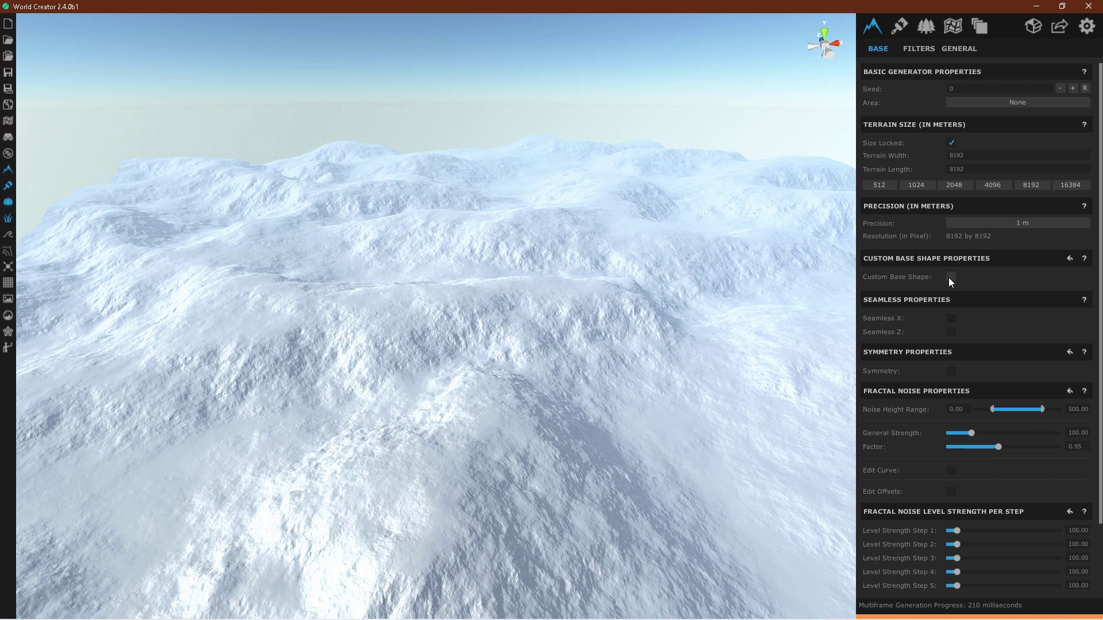
- Enable a custom base shape and start editing its control points
click(951, 277)
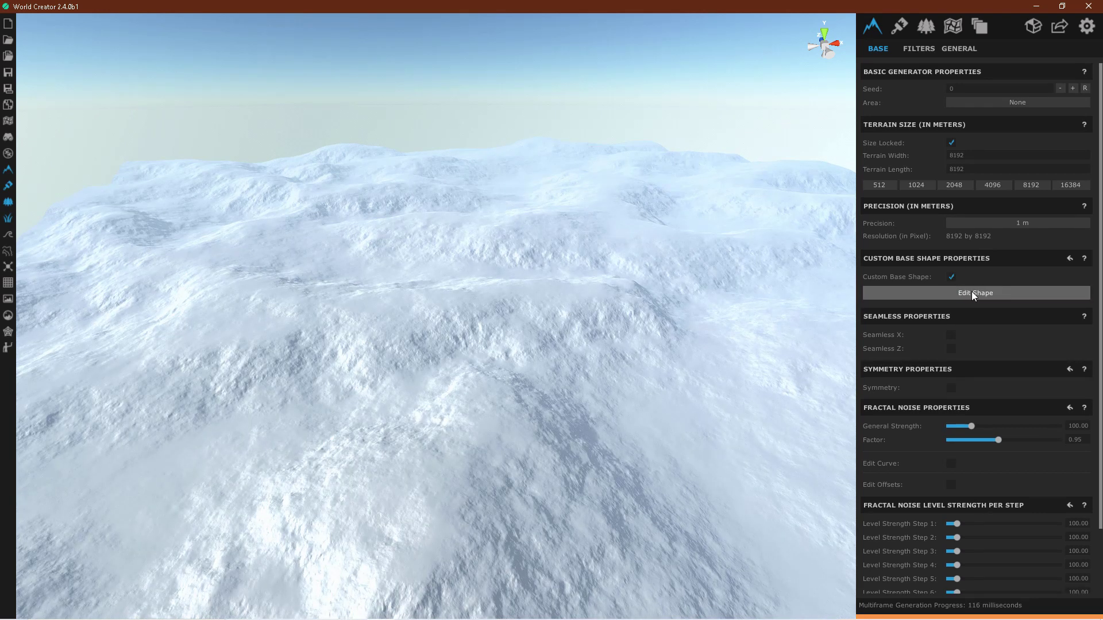
click(970, 291)
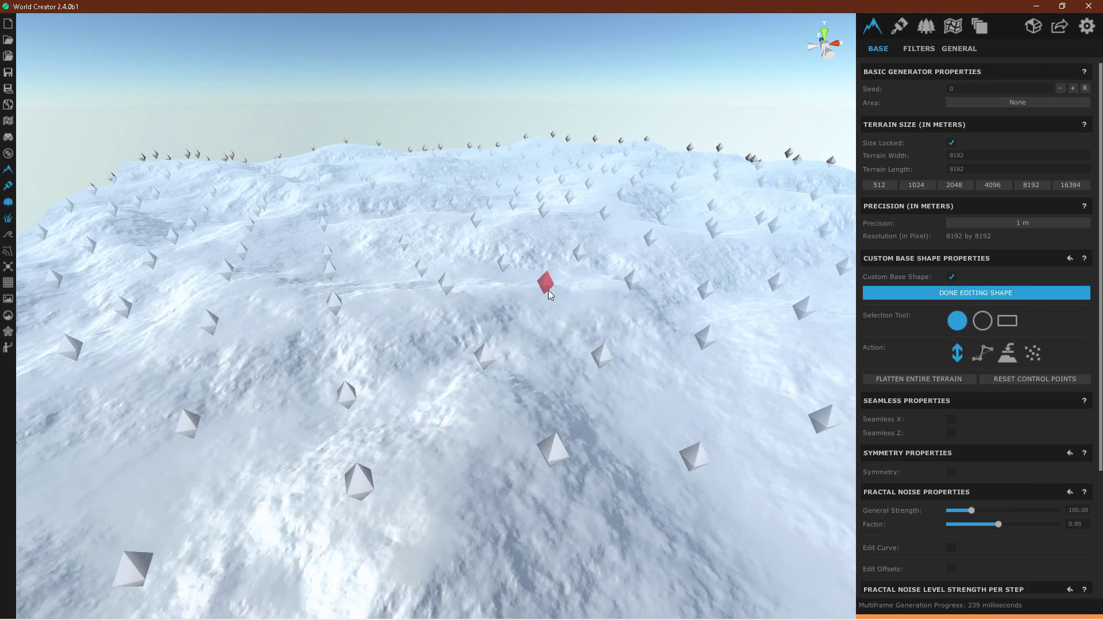
drag(548, 291, 487, 299)
scroll(487, 303, down, 5)
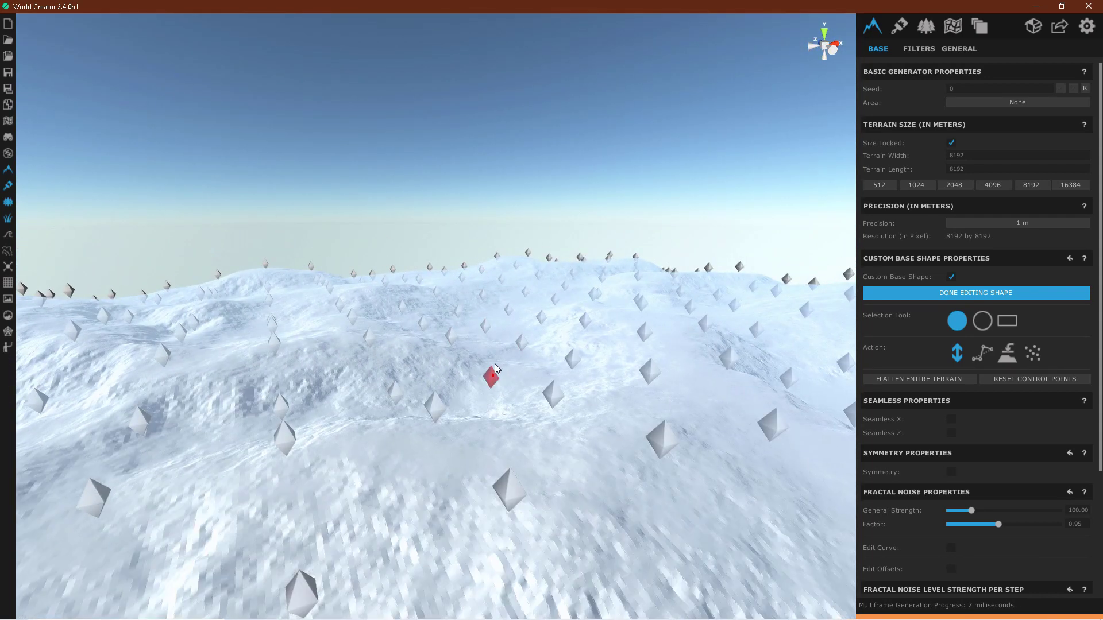
- Raise four control points of the base shape to lift hills
drag(491, 377, 500, 348)
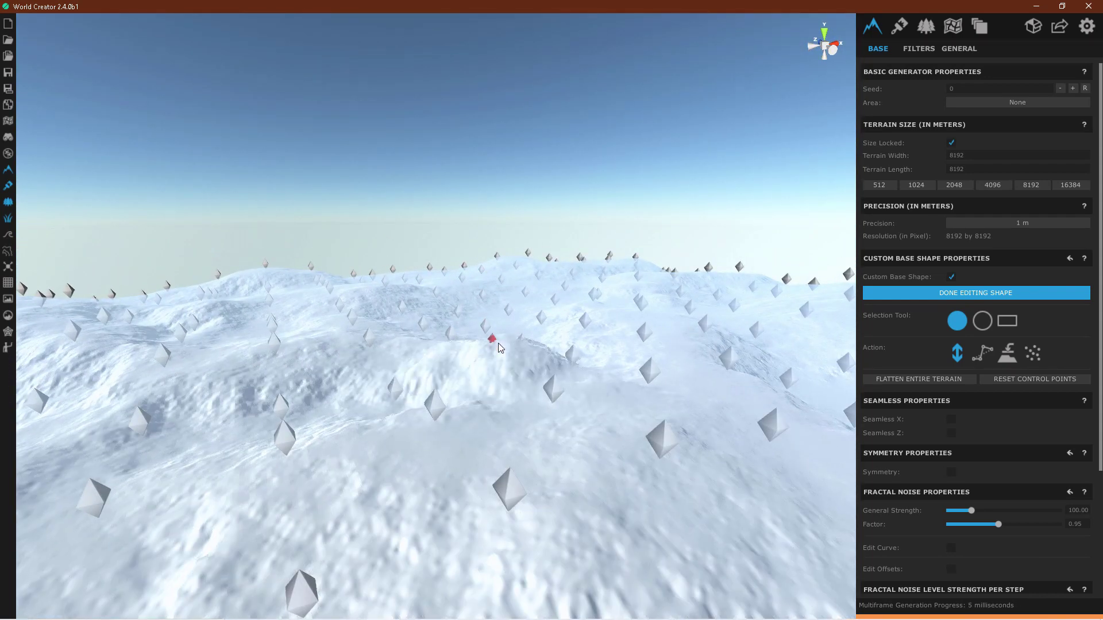
click(554, 379)
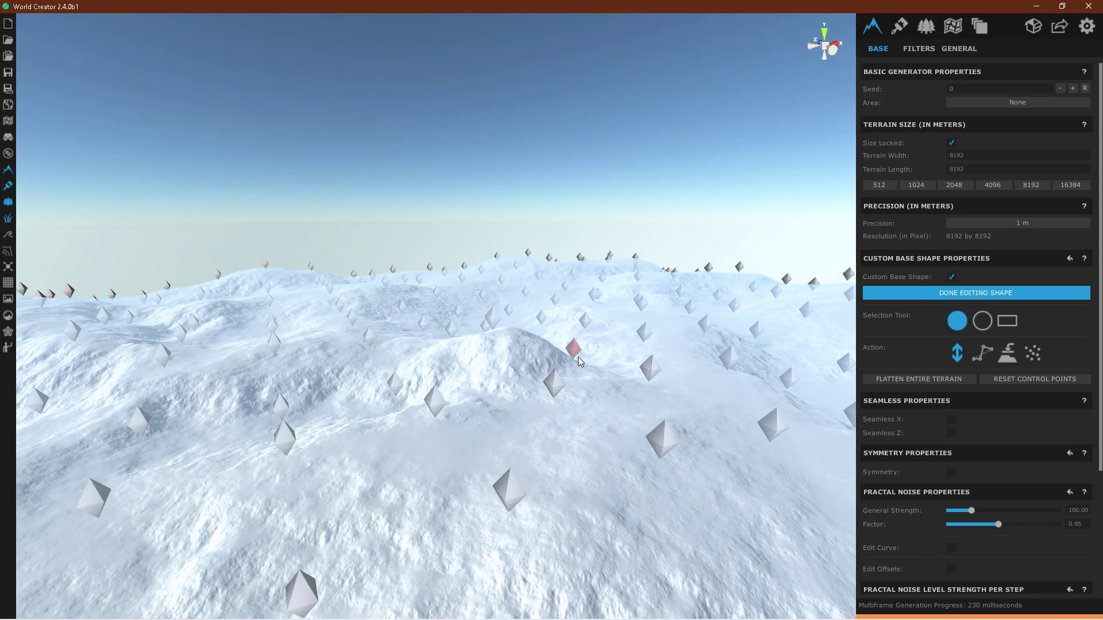
drag(579, 360, 588, 326)
click(396, 370)
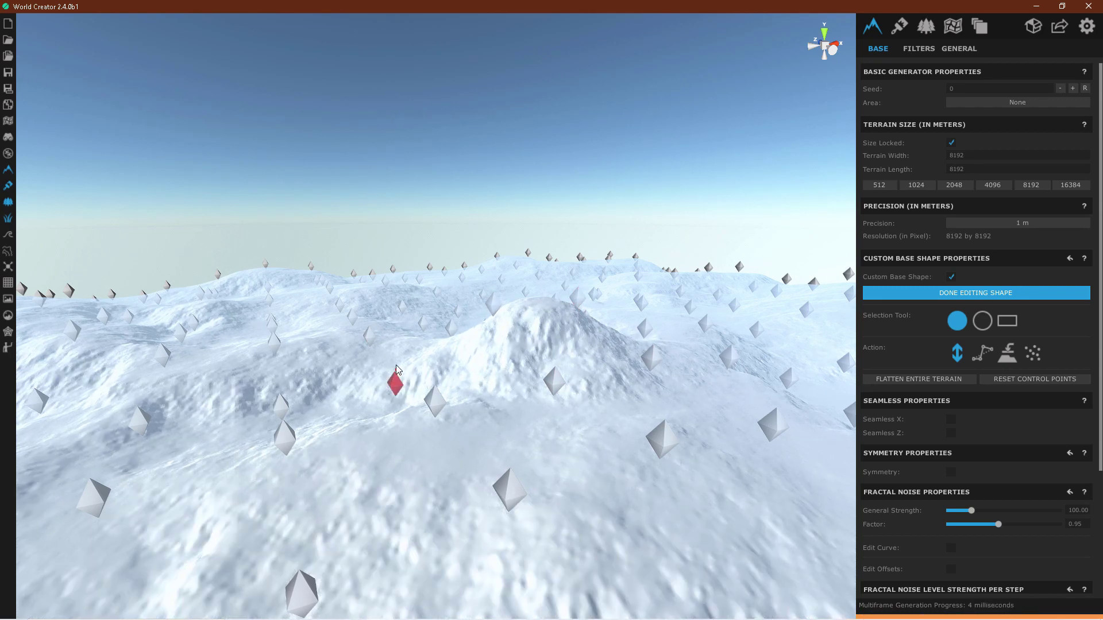
drag(396, 370, 396, 333)
click(642, 361)
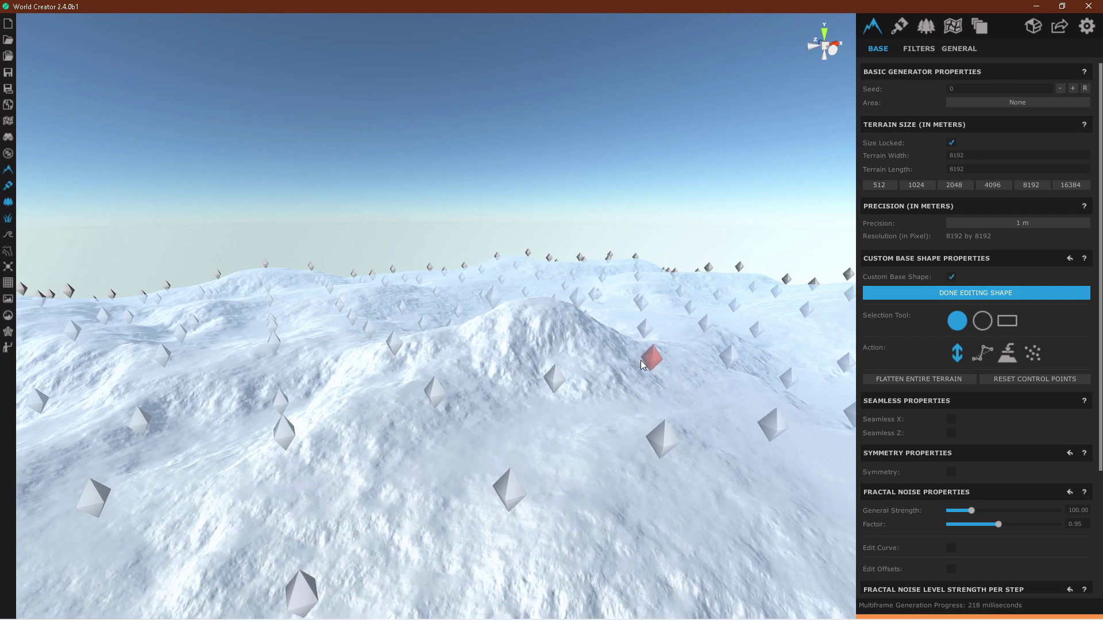
drag(641, 365, 662, 327)
- Zoom out and finish editing the custom base shape
scroll(687, 312, down, 3)
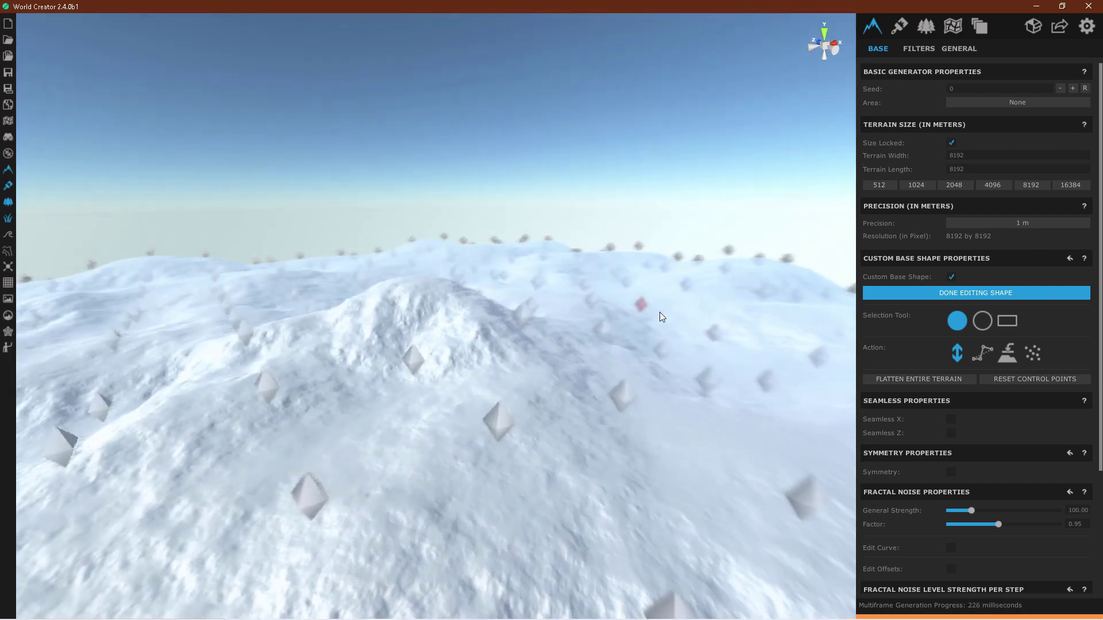
scroll(662, 317, up, 5)
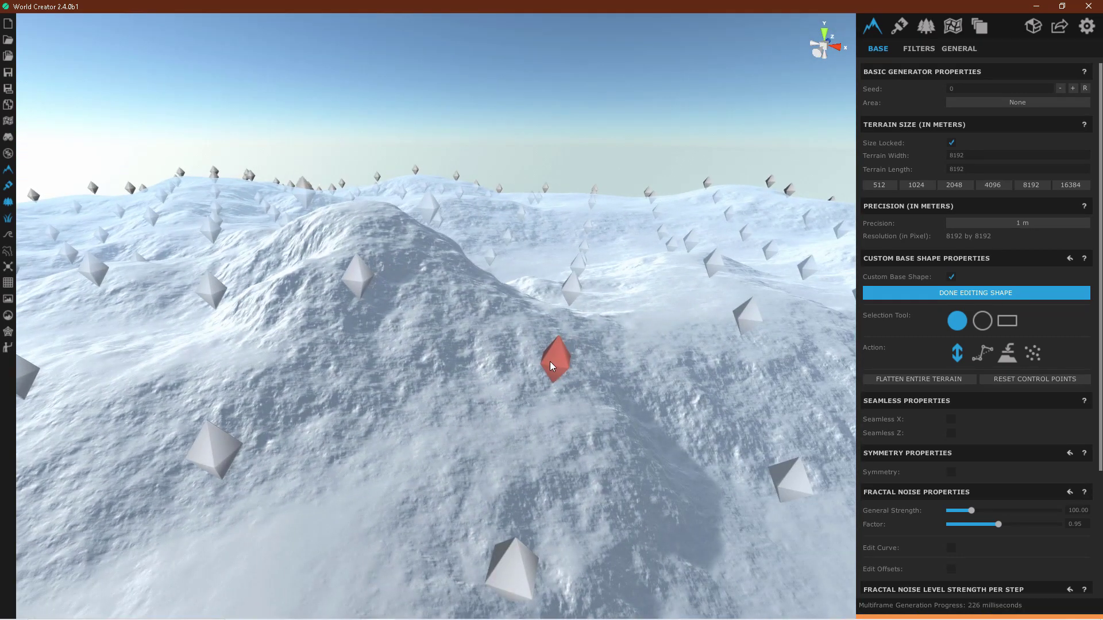
scroll(480, 359, down, 3)
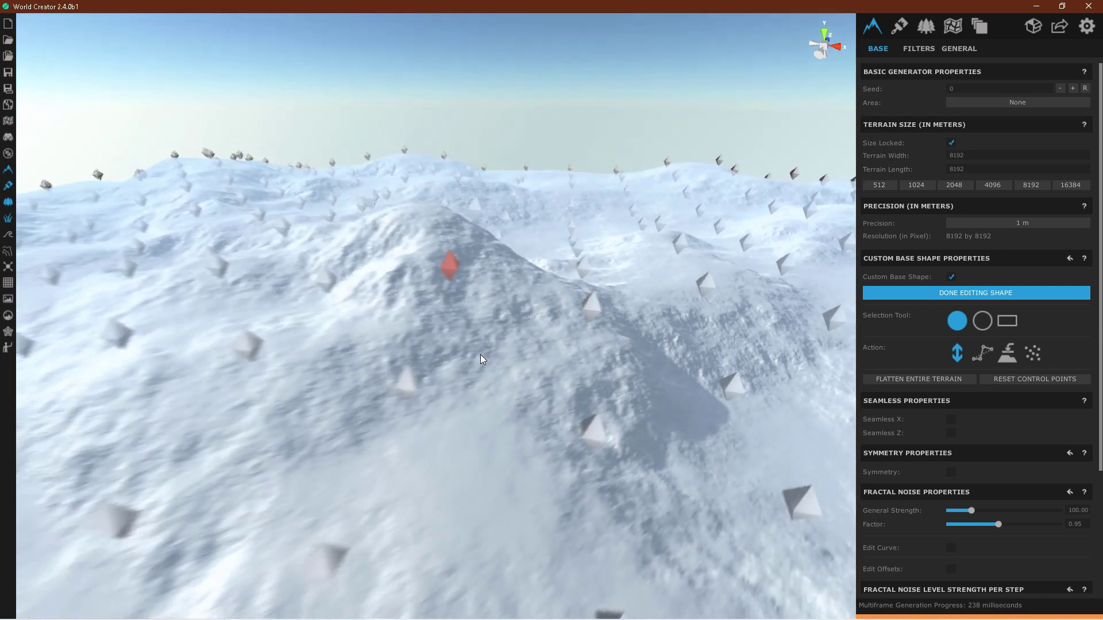
scroll(515, 346, down, 5)
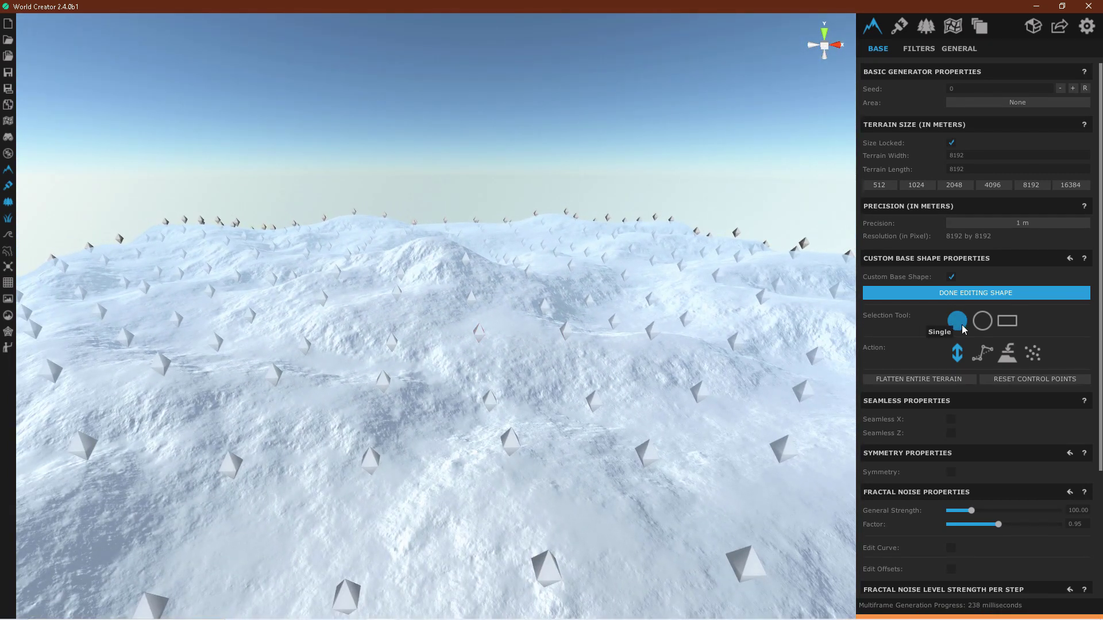
click(966, 295)
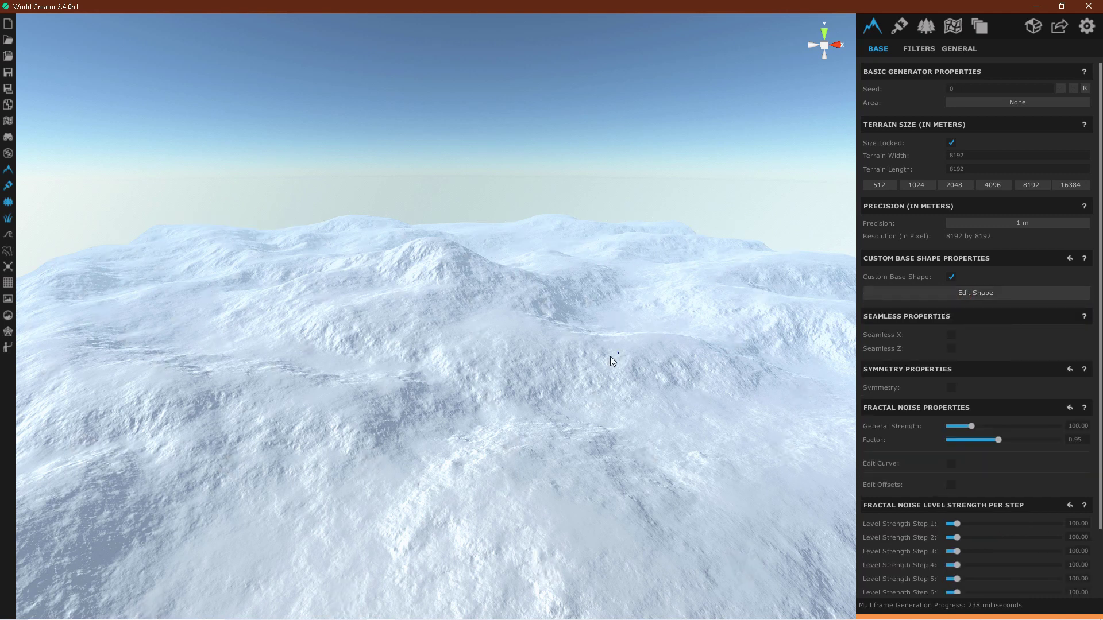
mouse_move(611, 357)
mouse_down()
mouse_move(703, 371)
mouse_move(606, 372)
mouse_move(613, 384)
mouse_up()
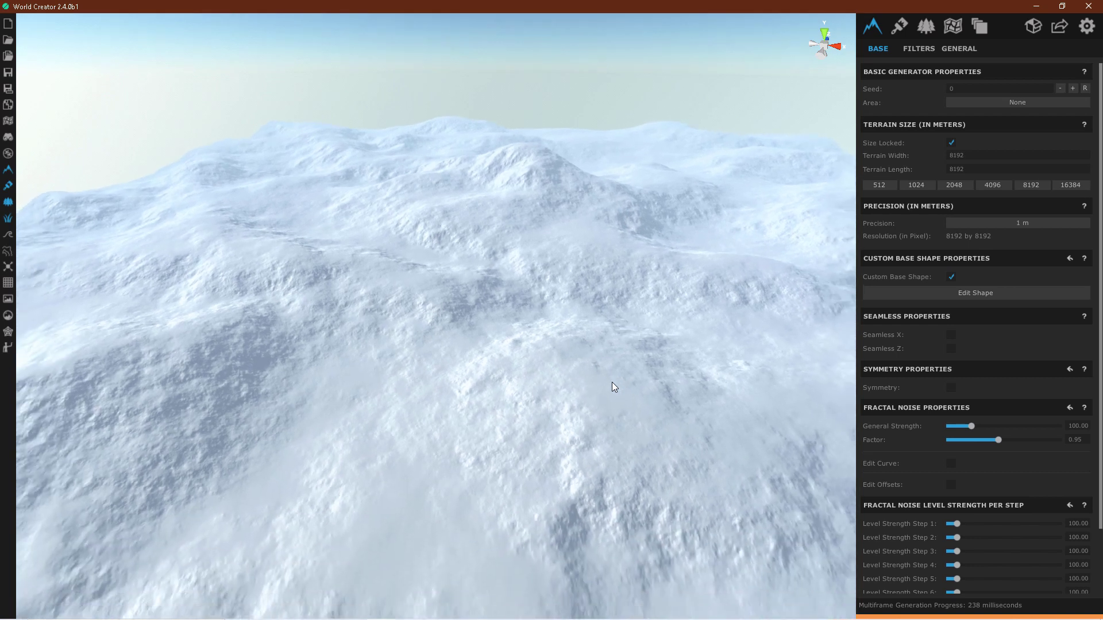
scroll(611, 381, up, 5)
scroll(632, 408, up, 5)
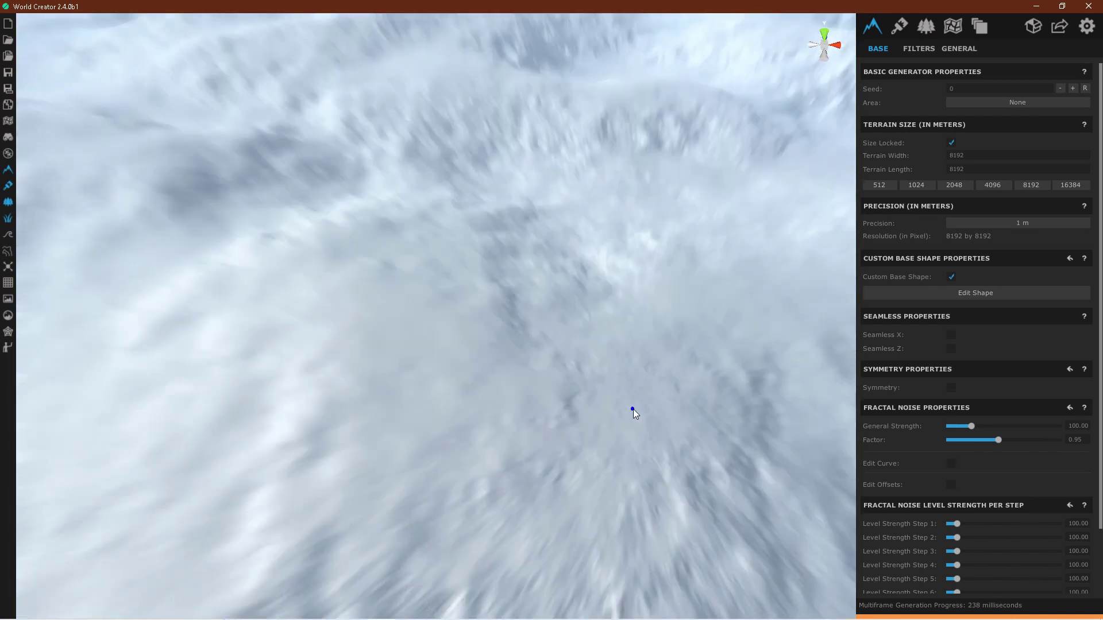
scroll(633, 409, down, 10)
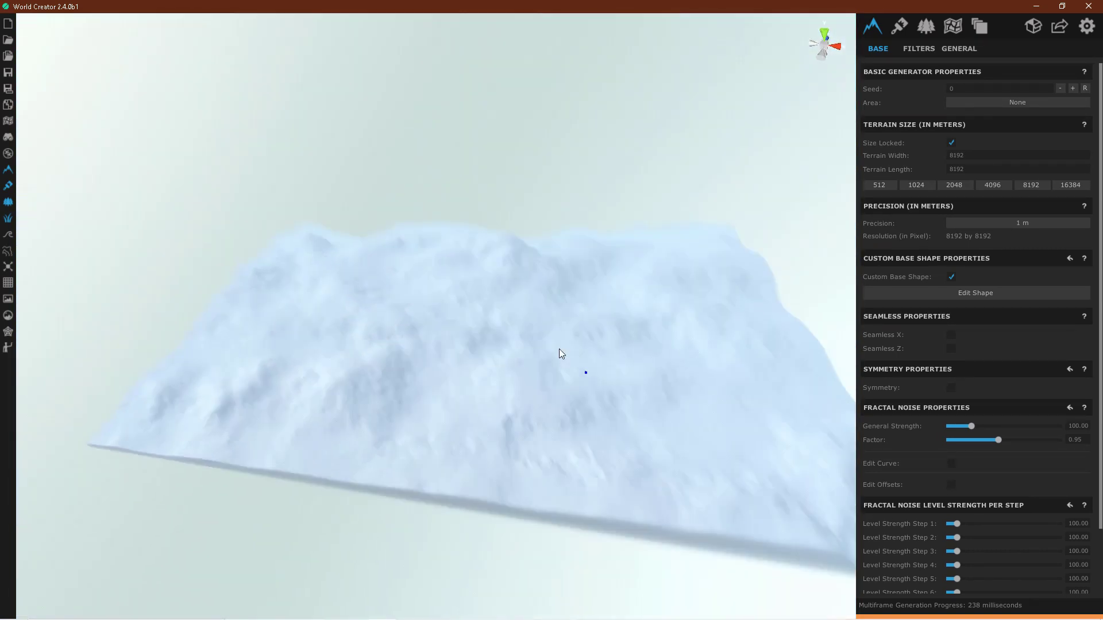
scroll(559, 348, up, 5)
scroll(595, 346, up, 5)
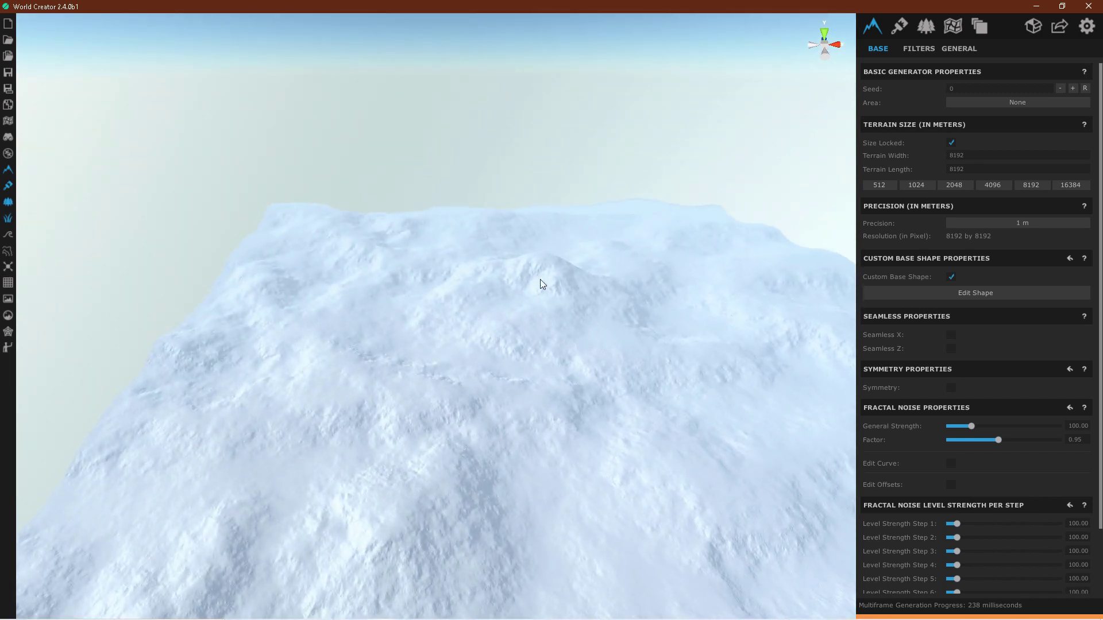
drag(604, 189, 588, 247)
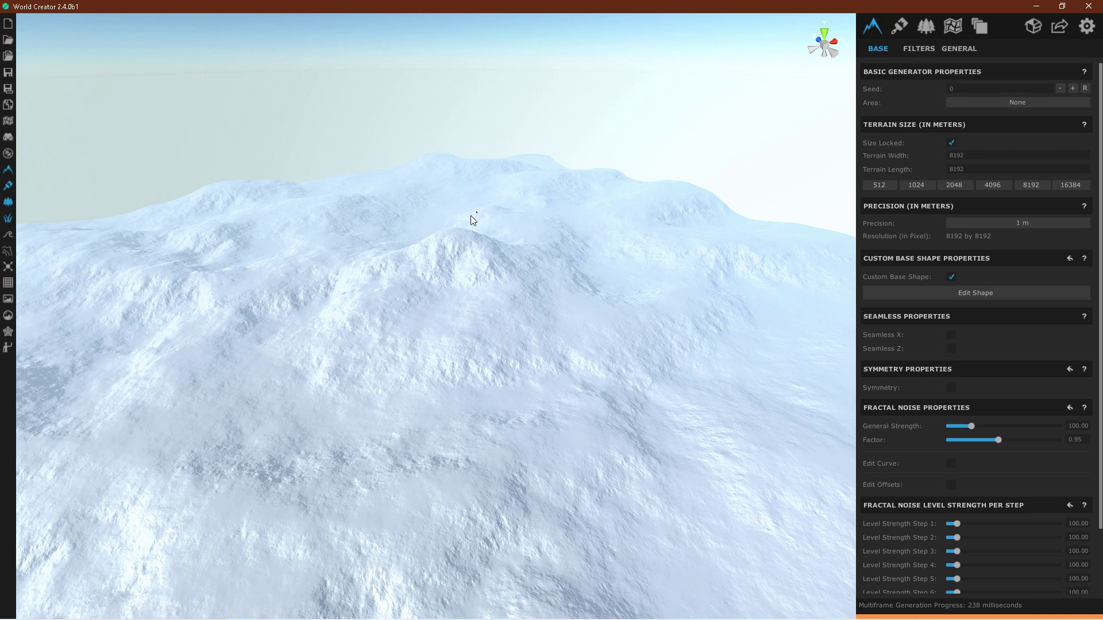
mouse_move(470, 216)
mouse_down()
mouse_move(488, 297)
mouse_move(522, 189)
mouse_up()
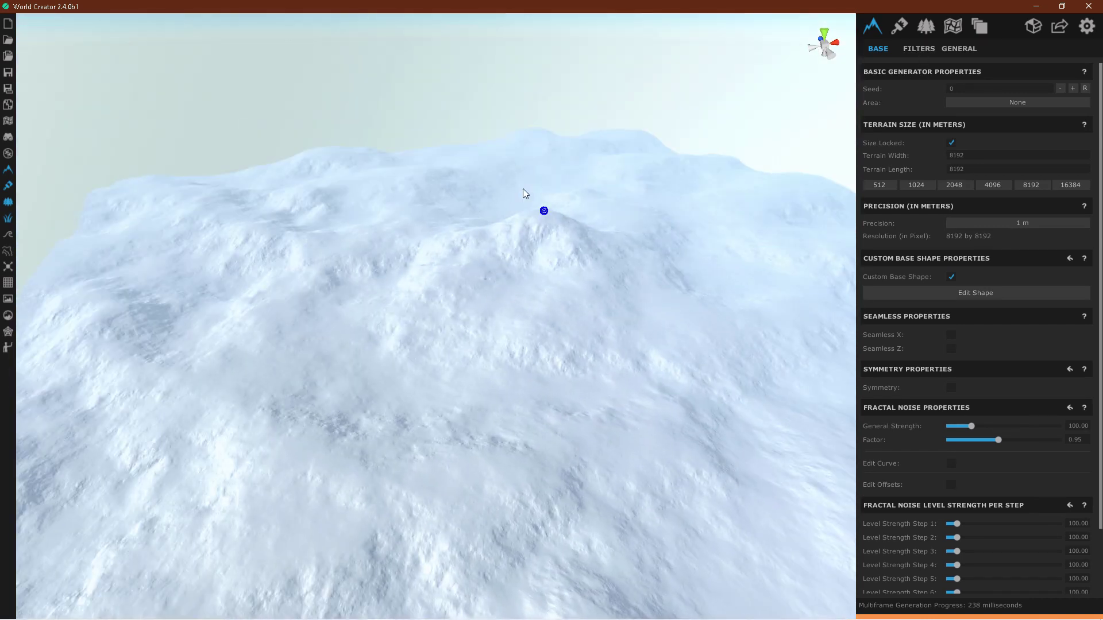
- Add a new filter layer, open the filter browser, and preview the Terrace filters
click(925, 50)
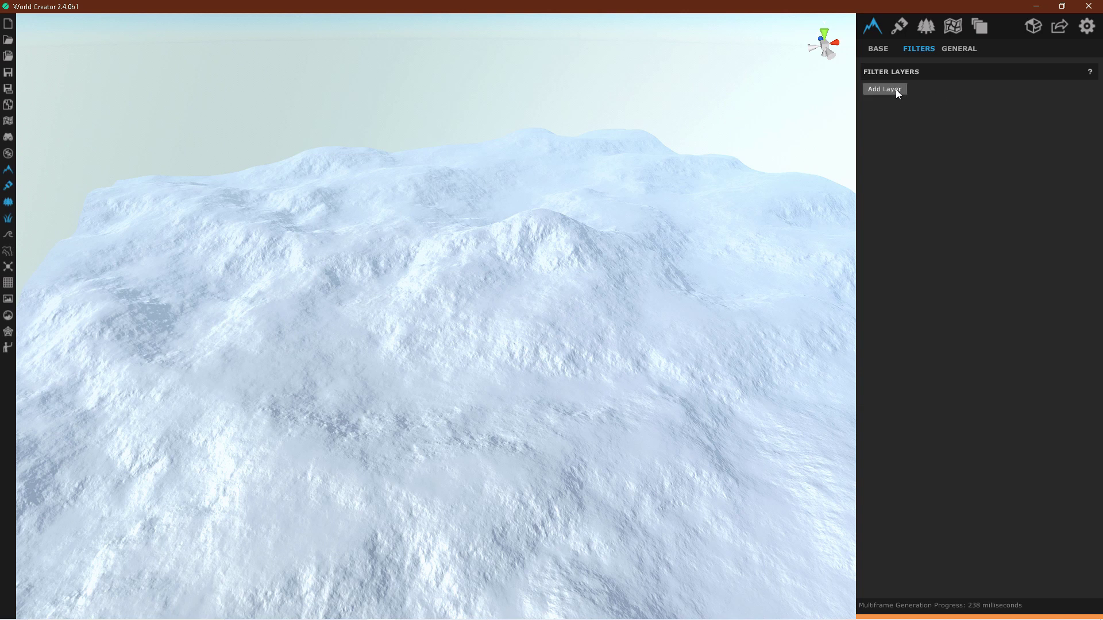
click(897, 92)
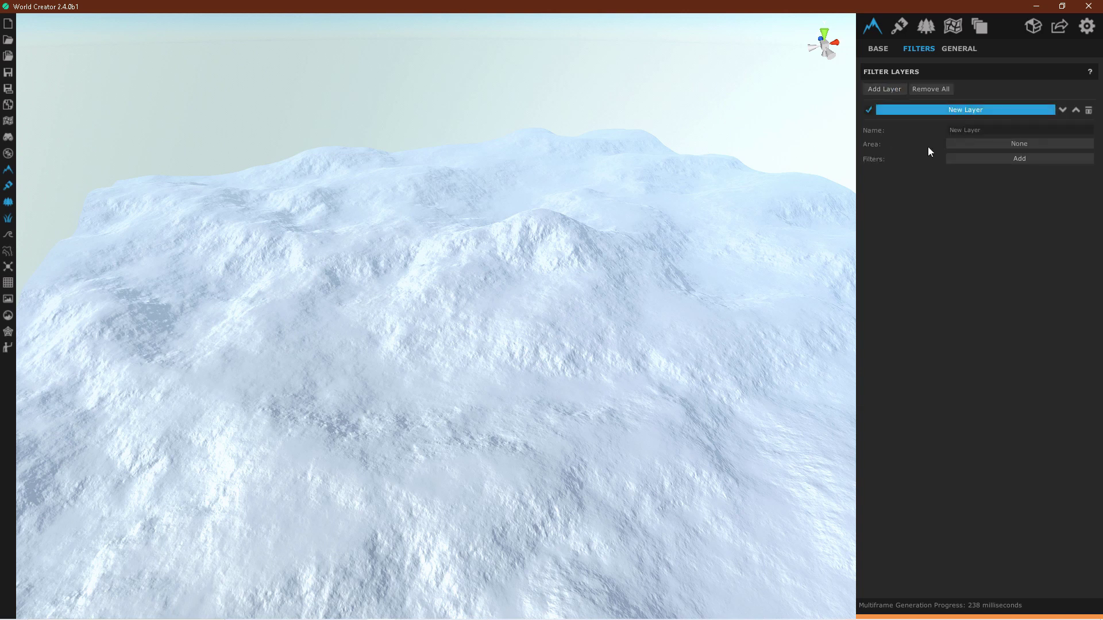
click(1024, 162)
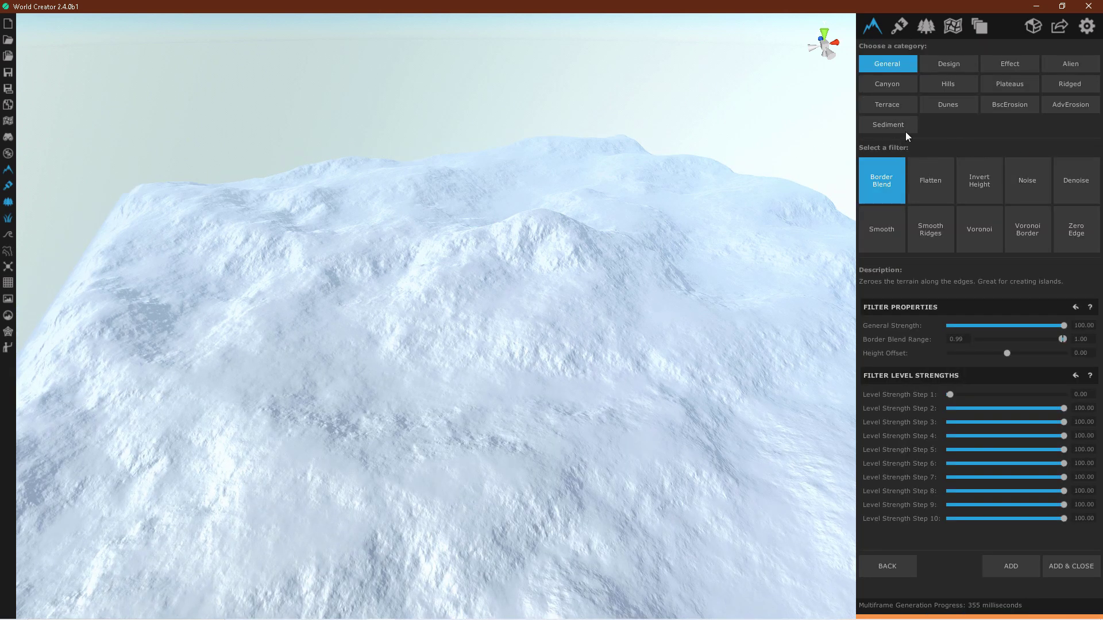
click(905, 103)
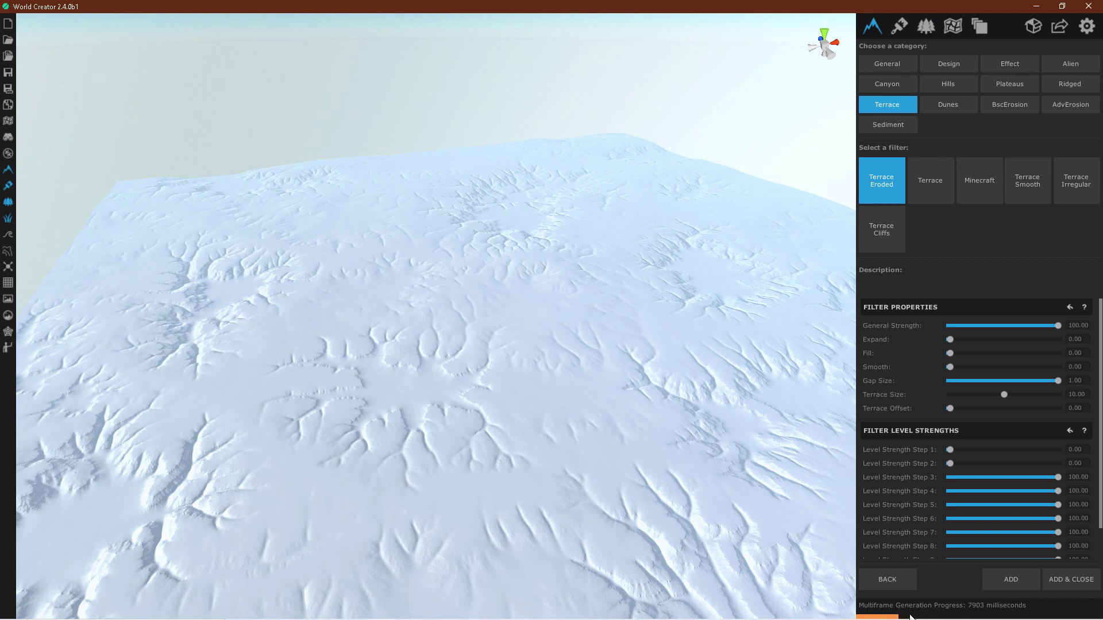
drag(454, 500, 601, 417)
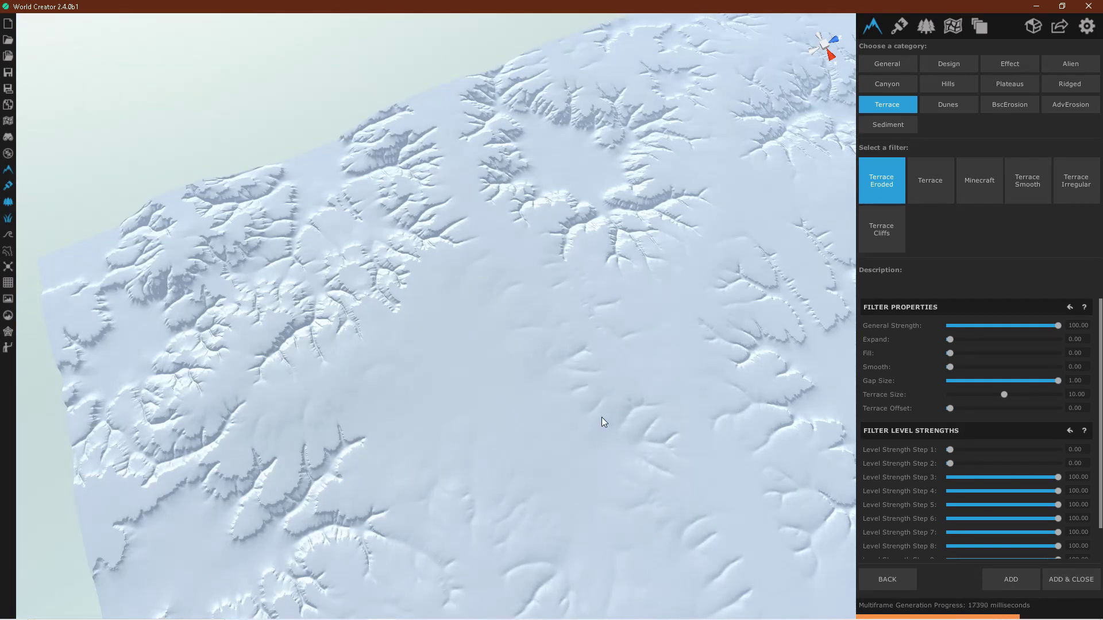
mouse_move(557, 361)
mouse_down()
mouse_move(551, 370)
mouse_move(664, 318)
mouse_up()
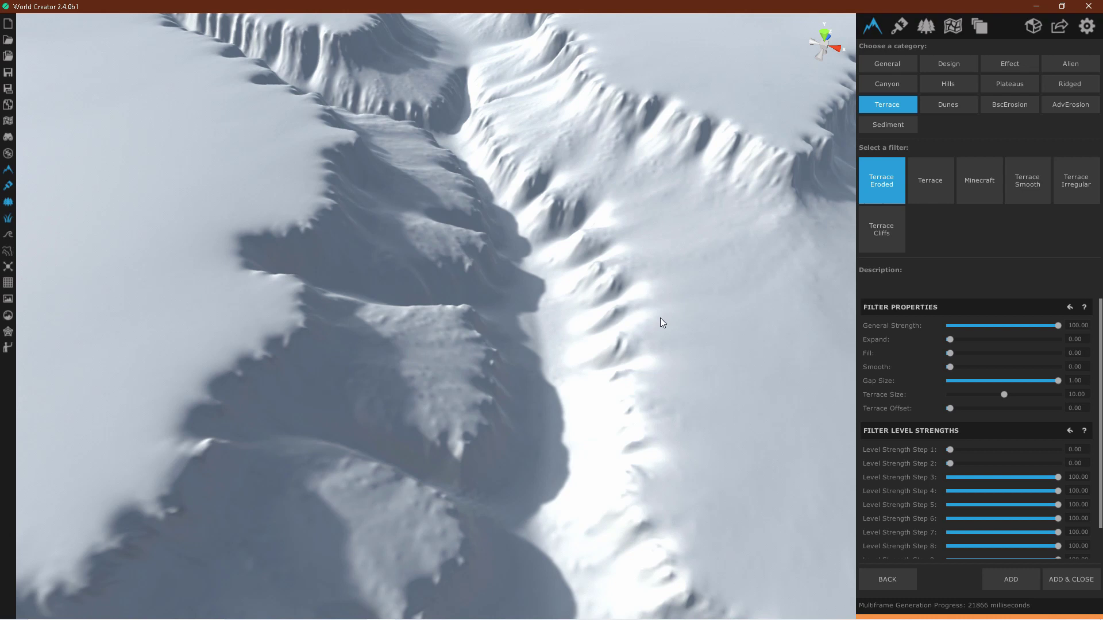
mouse_move(663, 318)
mouse_down()
mouse_move(520, 289)
mouse_move(629, 229)
mouse_up()
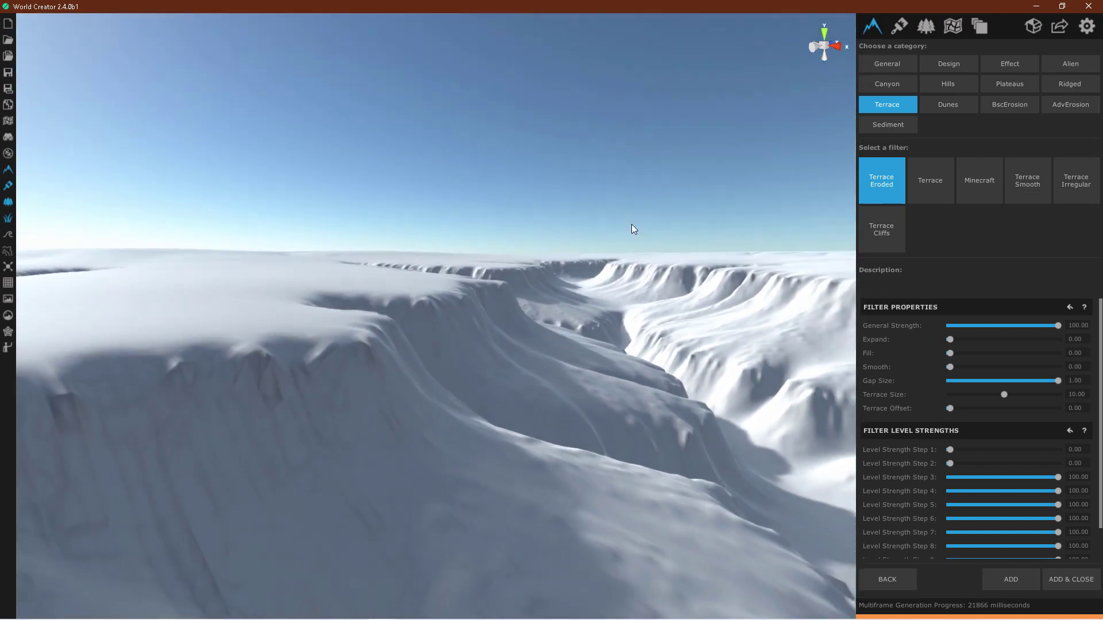
mouse_move(631, 228)
mouse_down()
mouse_move(649, 261)
mouse_move(729, 280)
mouse_up()
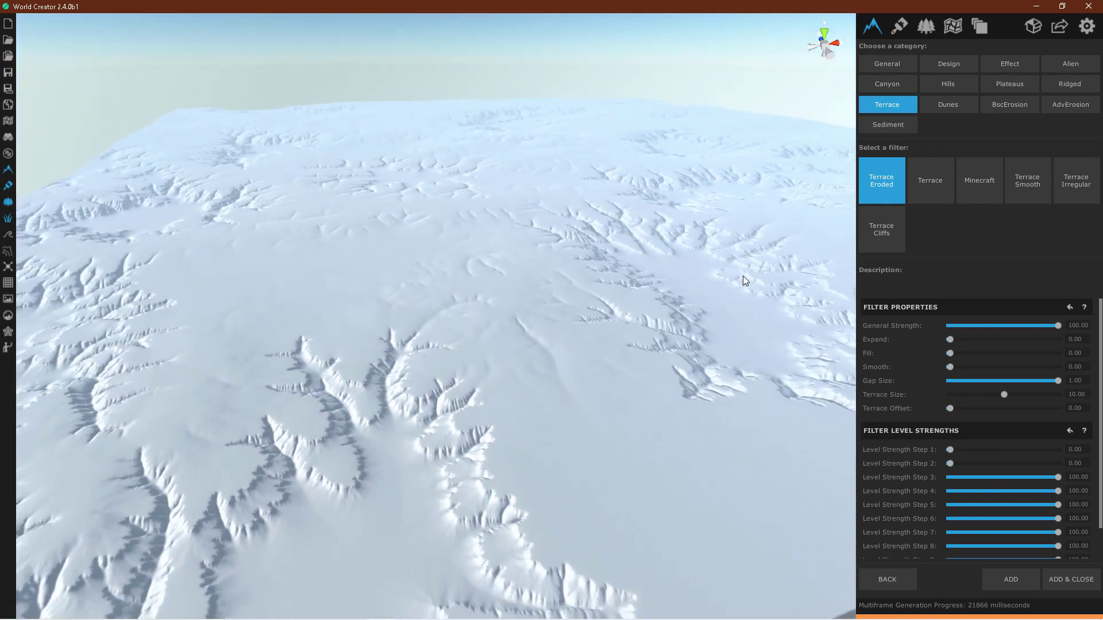
- Preview Hills, Plateaus and Alien filters, ending on the Ridged filter
click(948, 84)
click(929, 181)
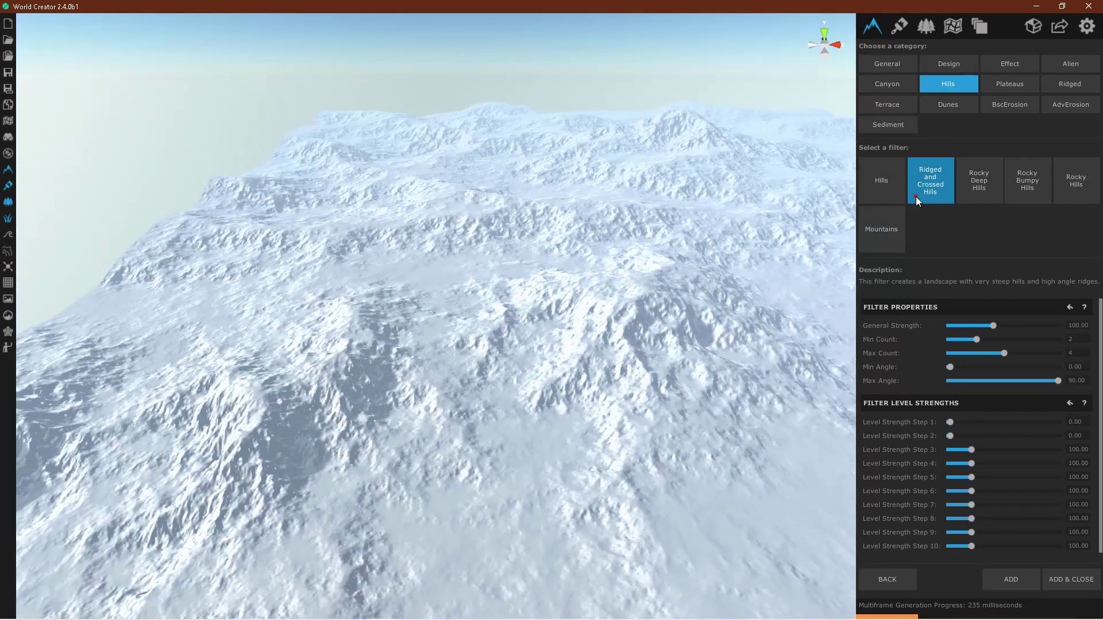
click(882, 229)
click(1027, 180)
click(1009, 84)
click(929, 180)
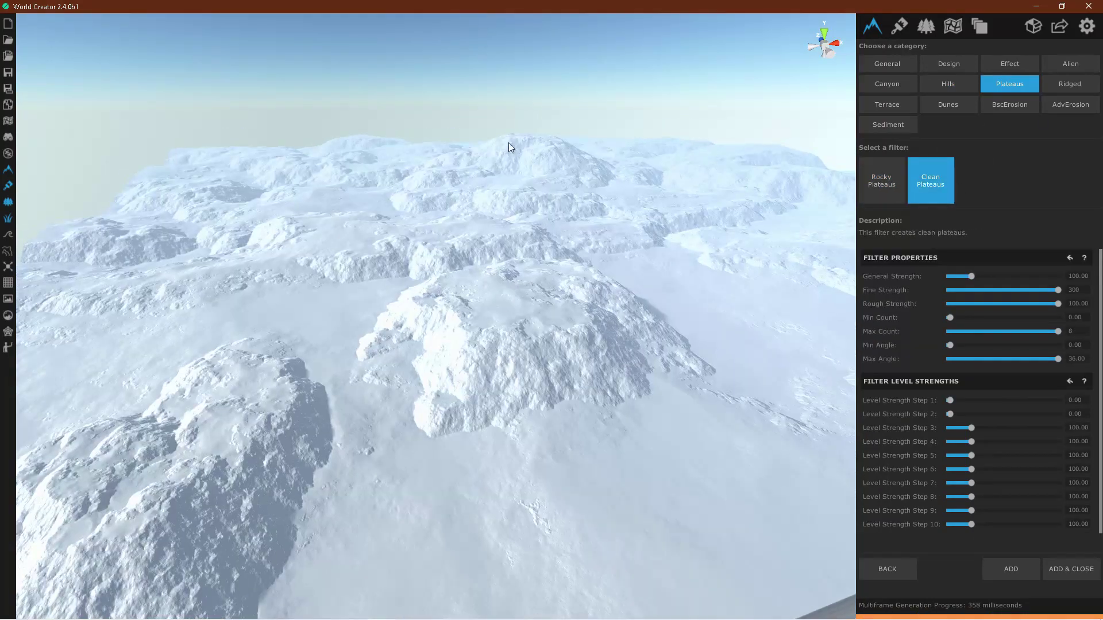
click(1066, 66)
click(948, 178)
click(1057, 83)
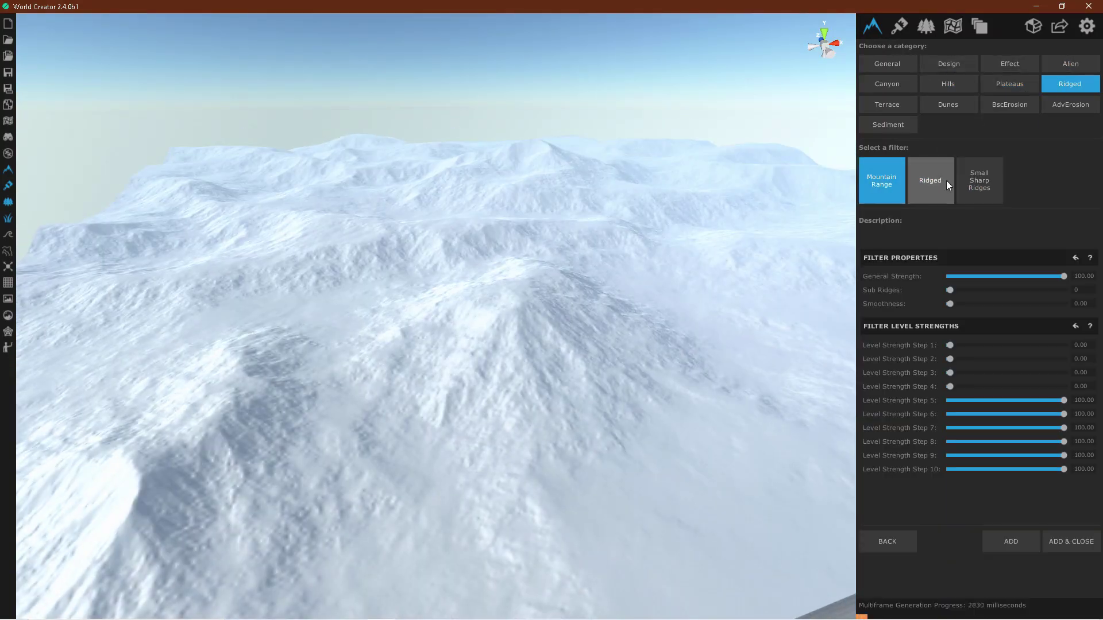
click(946, 181)
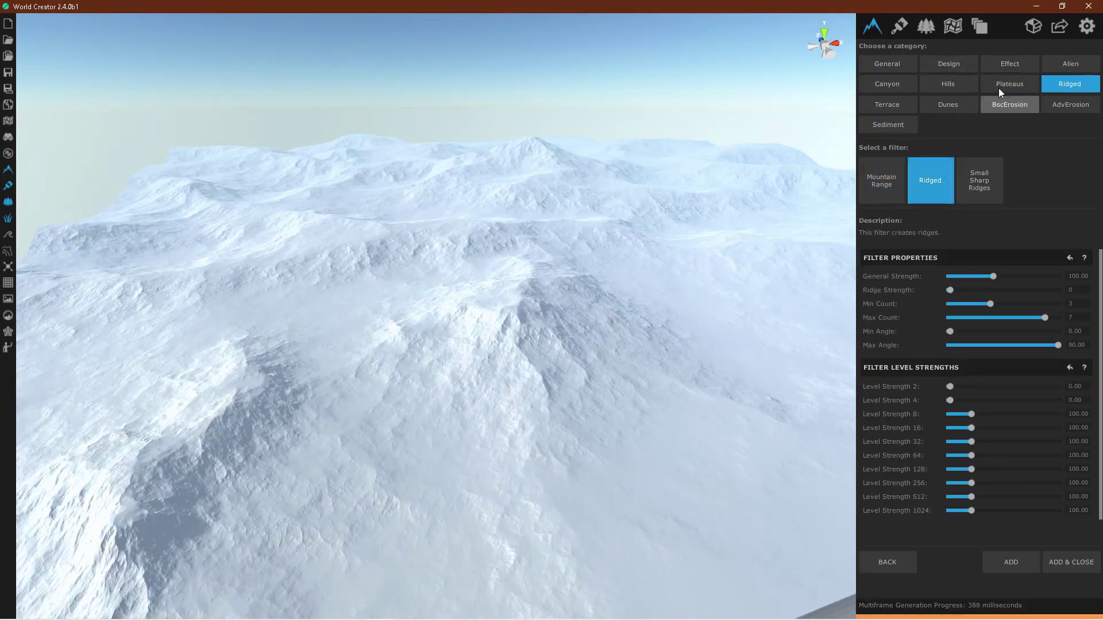
- Preview Smooth Dunes and Dunes, then select Wavy Dunes at strength 100, density 0.40
click(950, 105)
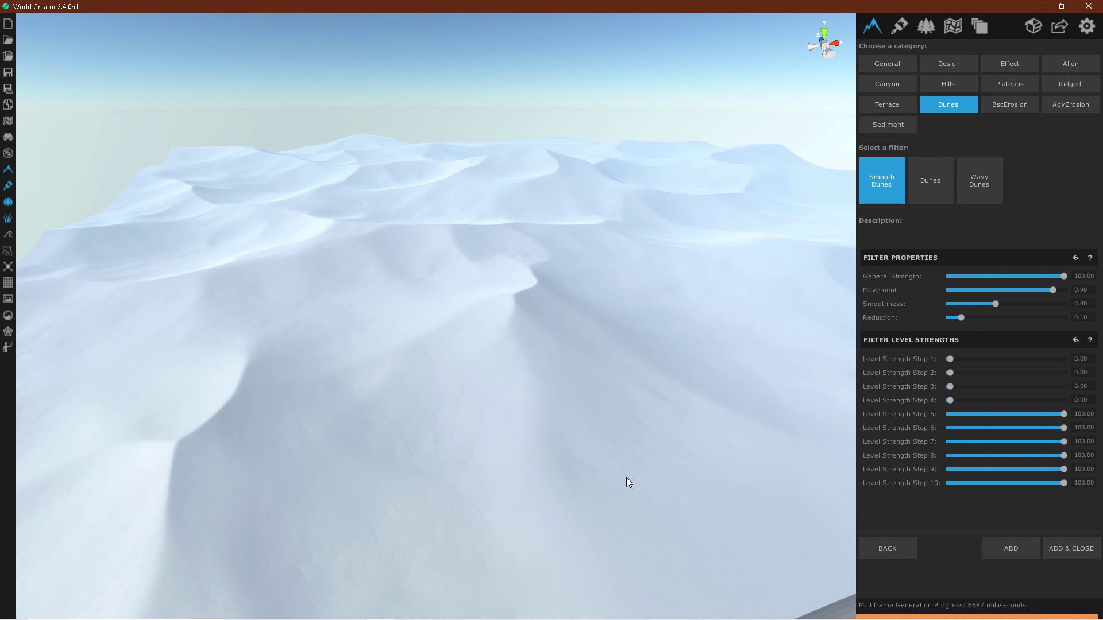
mouse_move(625, 478)
right_down()
mouse_move(600, 460)
mouse_move(678, 444)
mouse_move(664, 502)
right_up()
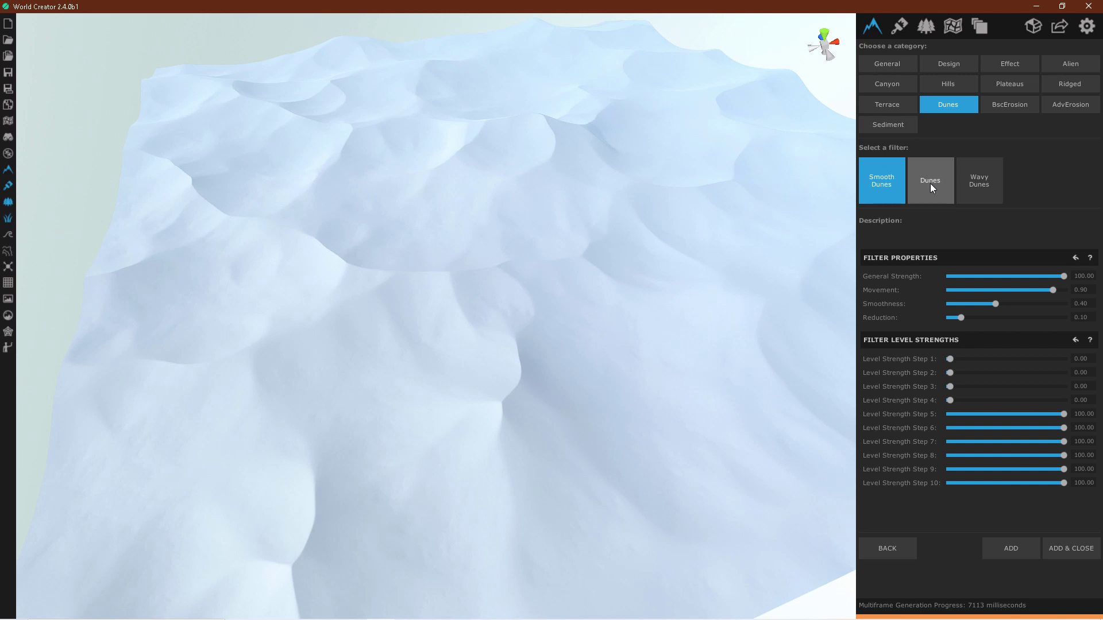
click(929, 183)
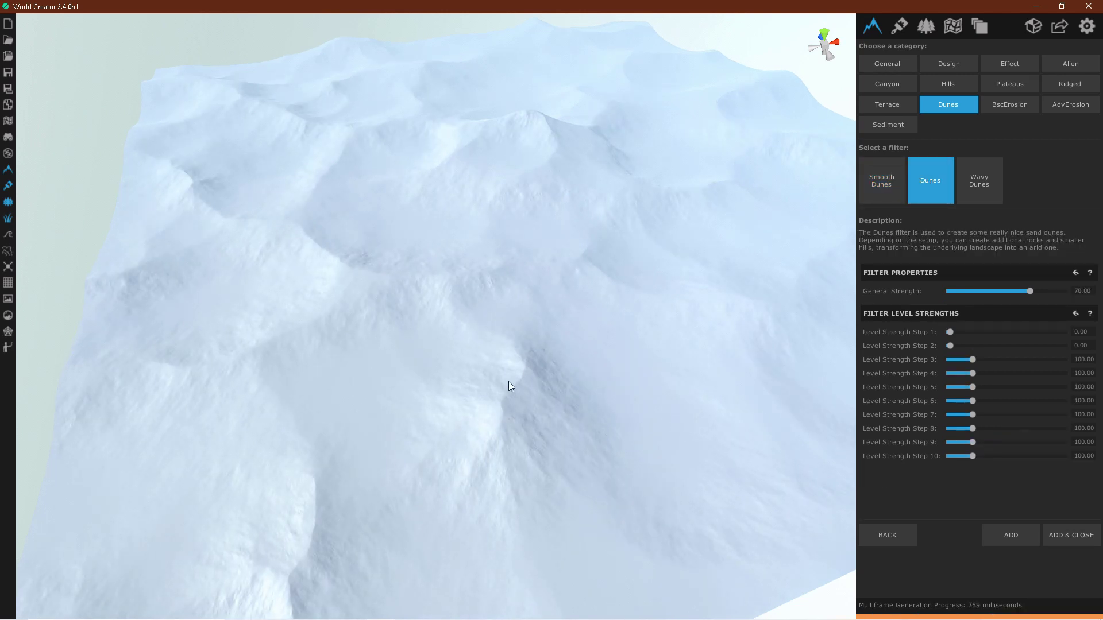
mouse_move(546, 409)
right_down()
mouse_move(505, 345)
mouse_move(513, 327)
right_up()
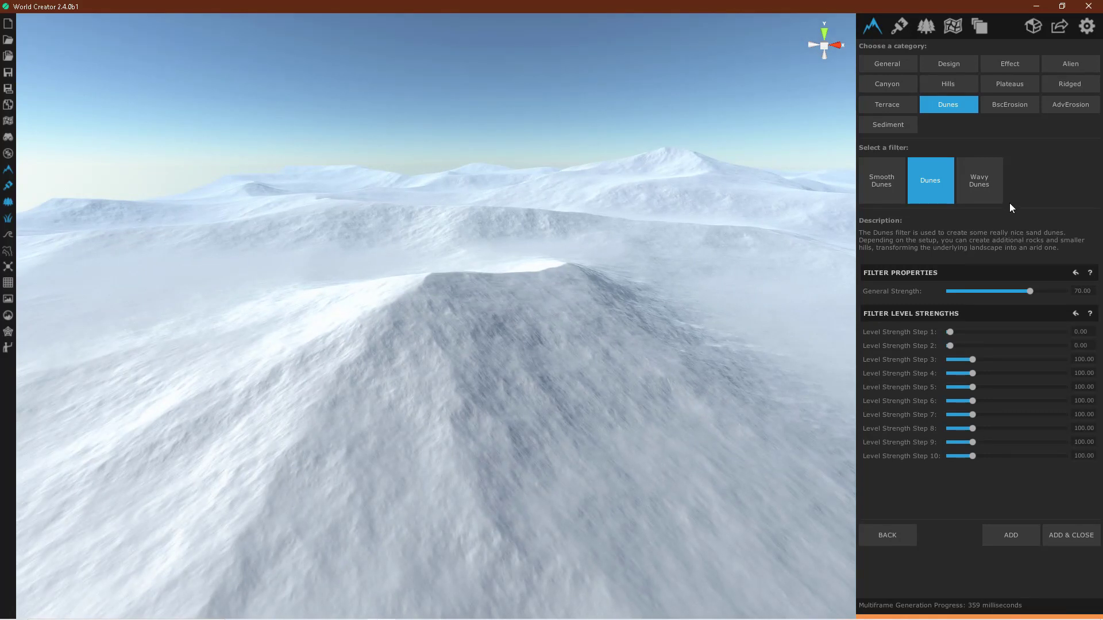
click(980, 178)
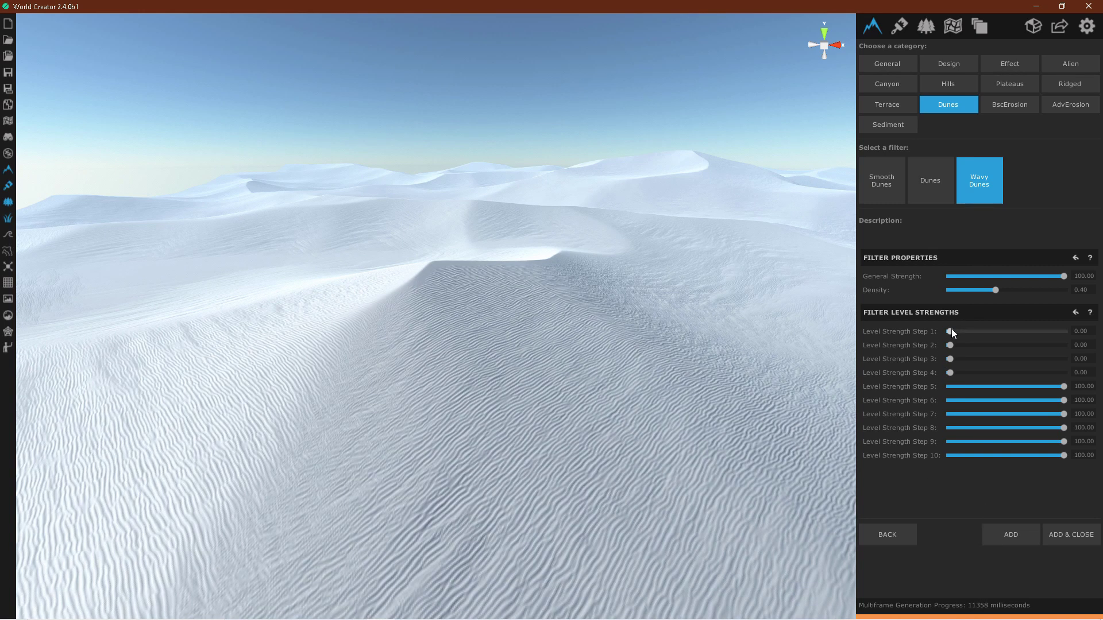
- Adjust the Wavy Dunes density to 0.40 and commit the filter layer with Add & Close
mouse_move(995, 291)
mouse_down()
mouse_move(957, 295)
mouse_move(1073, 292)
mouse_move(950, 291)
mouse_up()
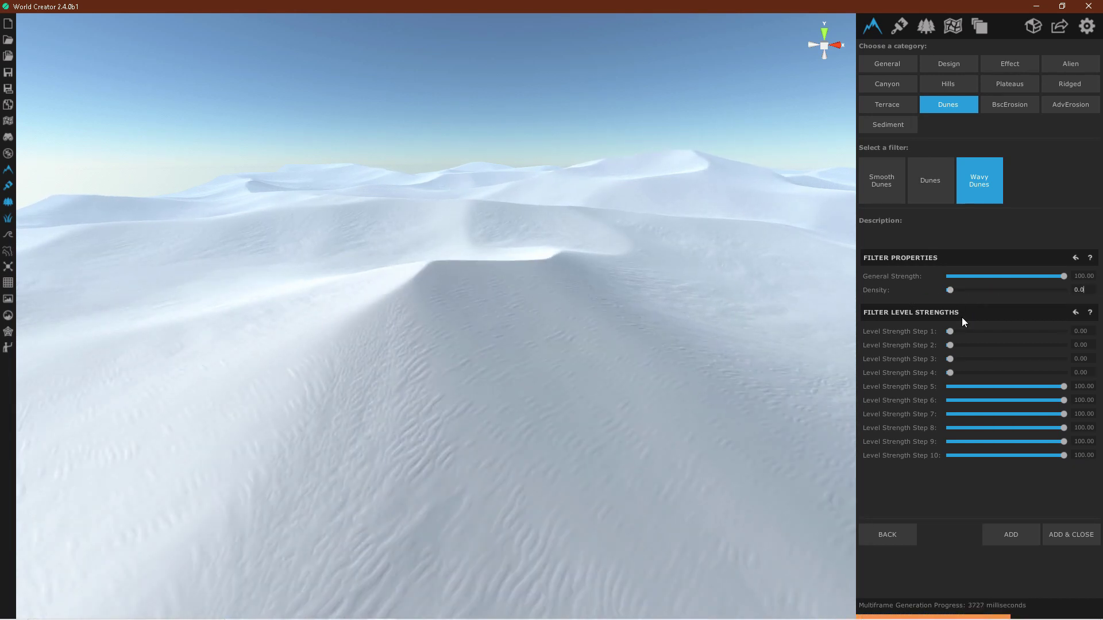
click(1069, 291)
text(1)
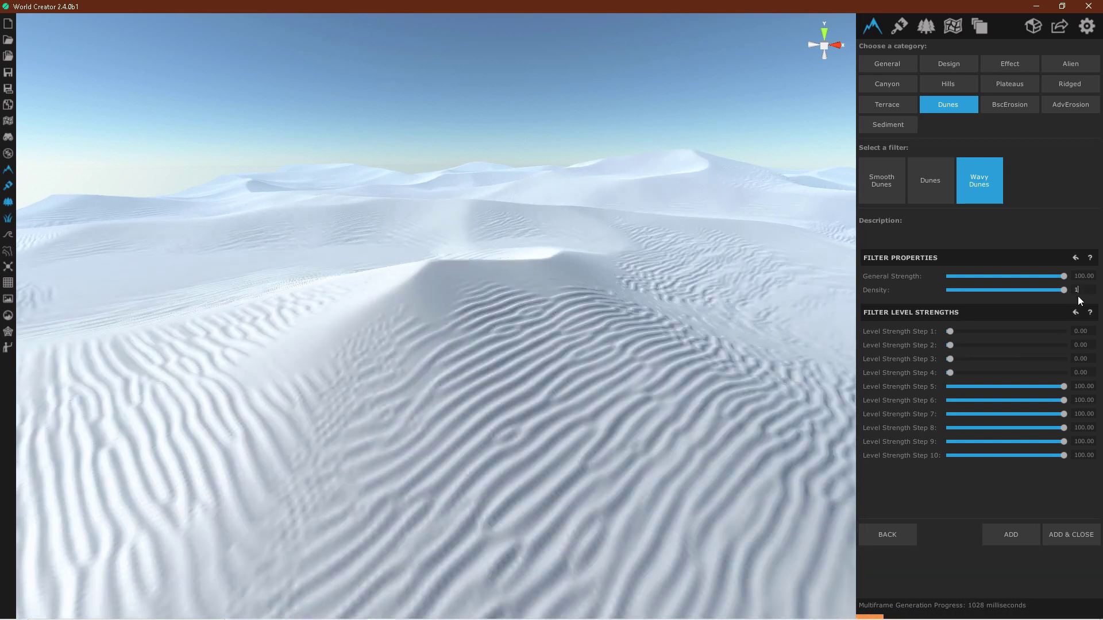
drag(823, 349, 630, 328)
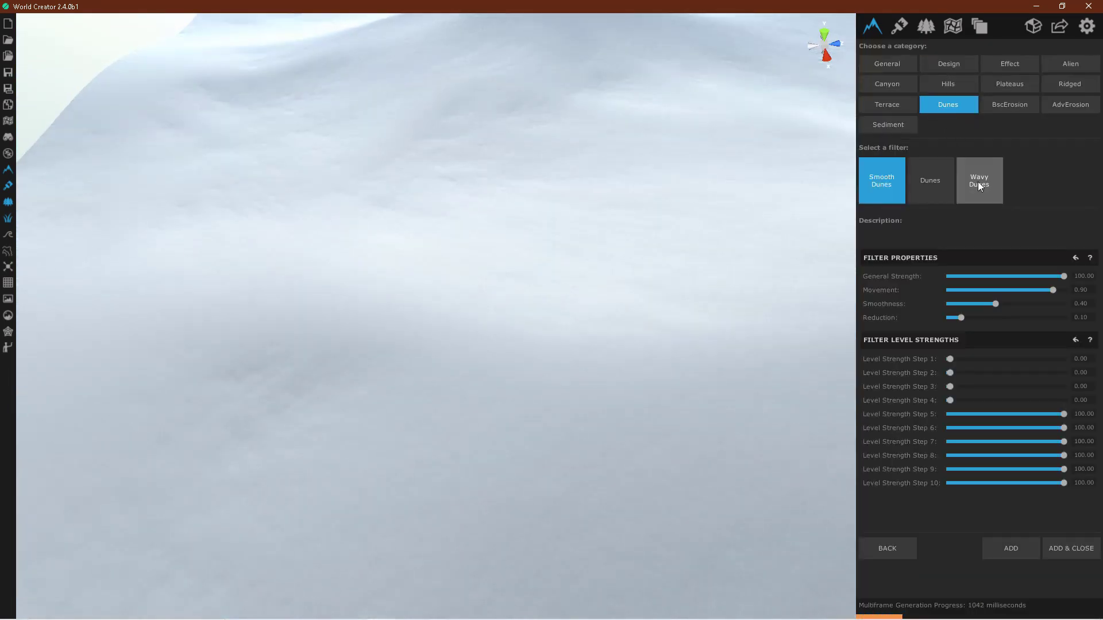
click(977, 182)
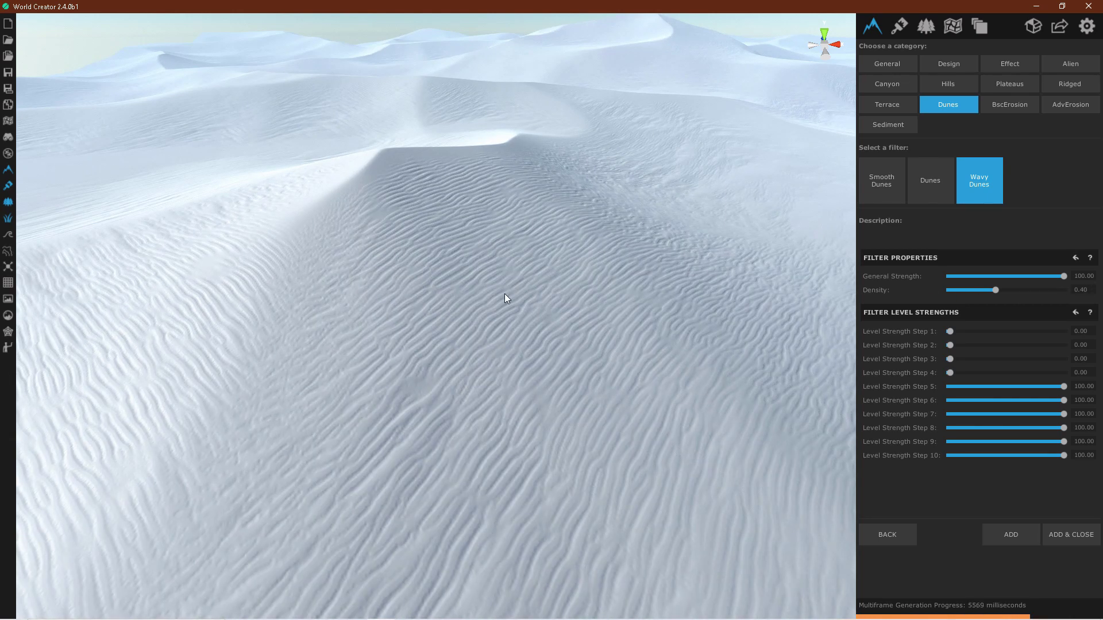
right_drag(432, 357, 506, 336)
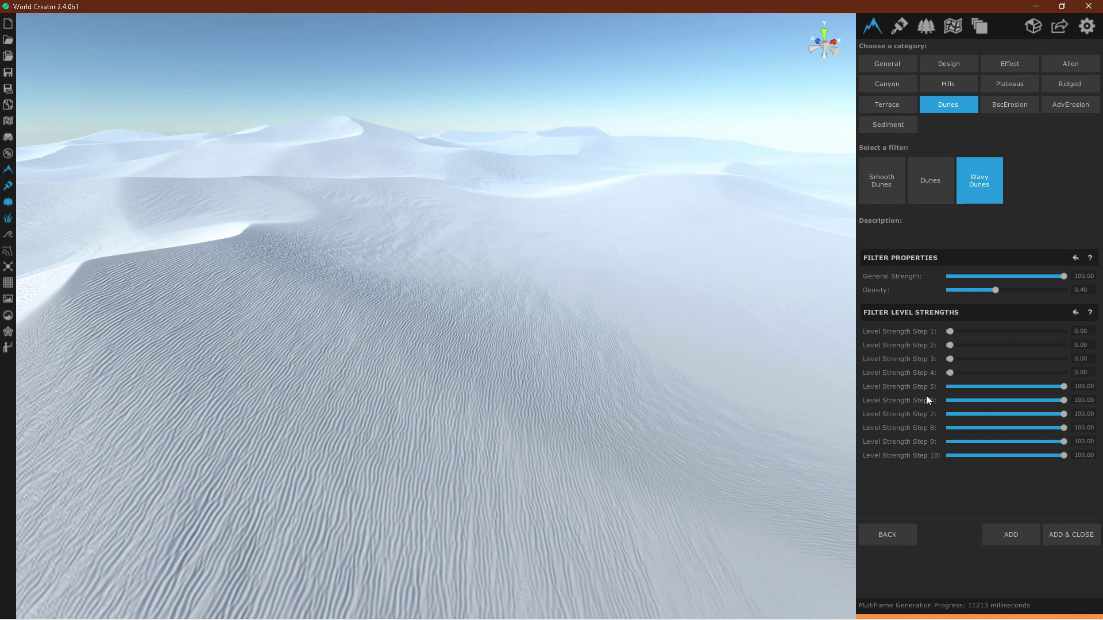
click(1072, 535)
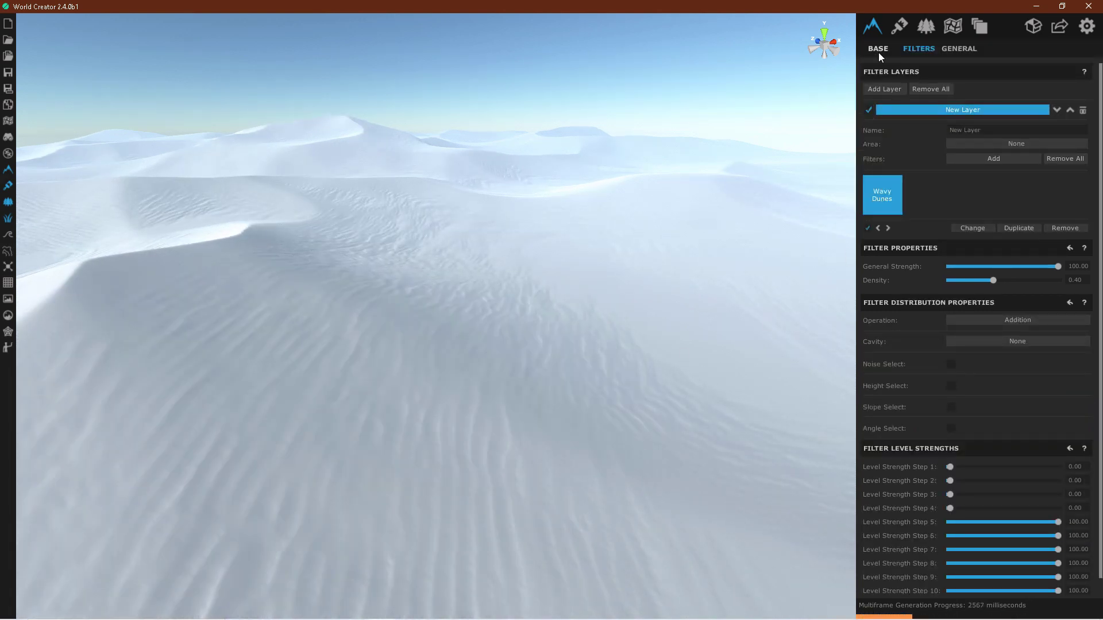
- Switch to the BASE settings and orbit and zoom around the rippled dunes
click(878, 50)
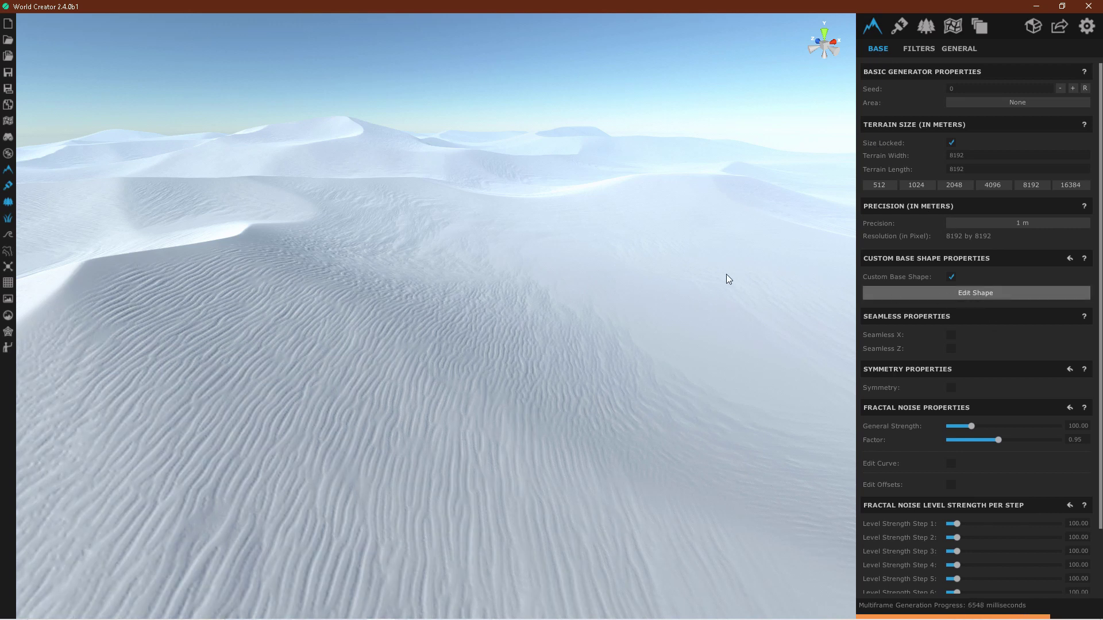
drag(660, 277, 634, 282)
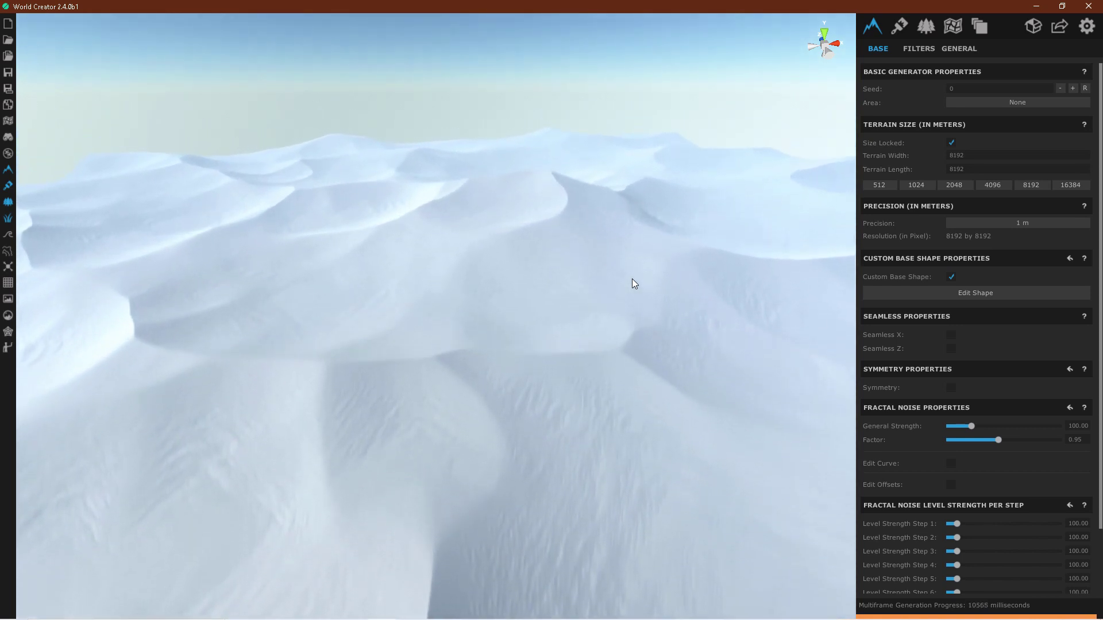
scroll(637, 284, up, 5)
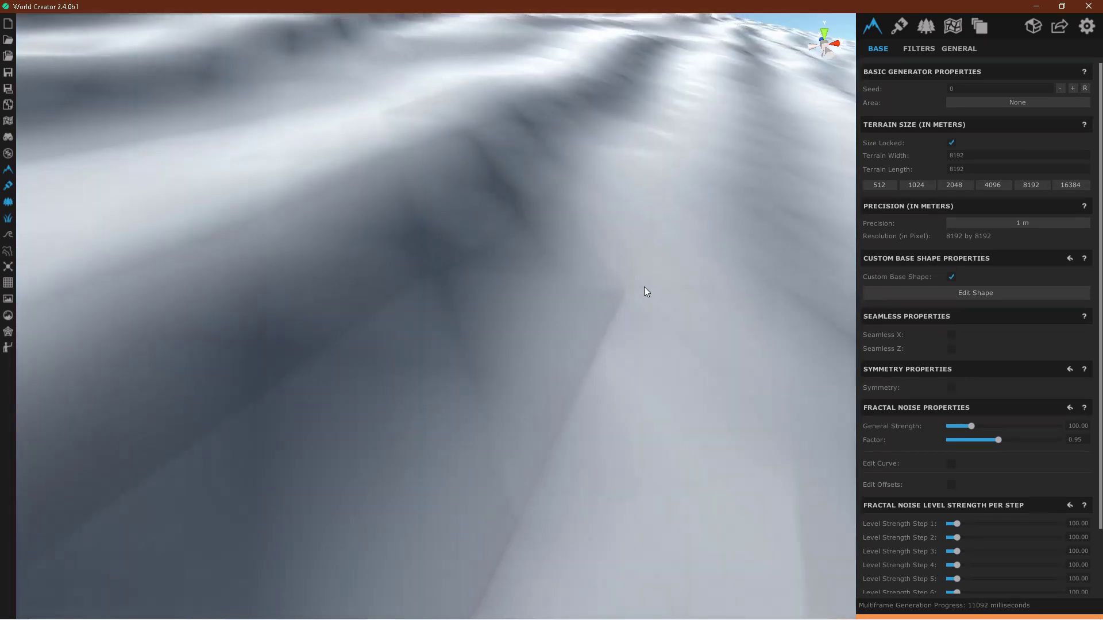
scroll(646, 291, down, 10)
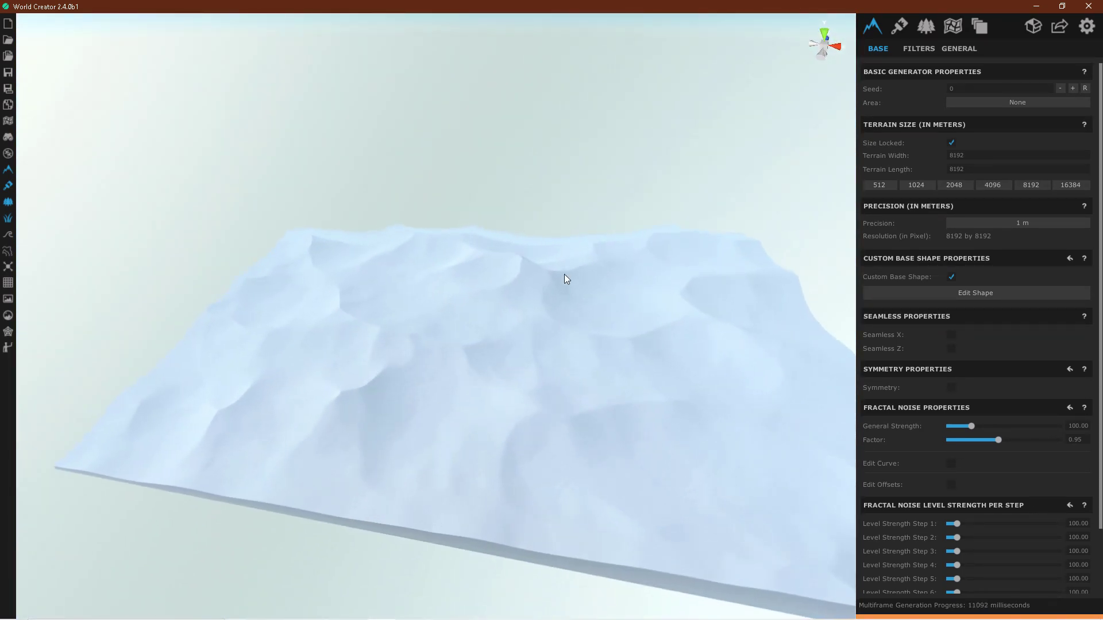
scroll(564, 274, up, 5)
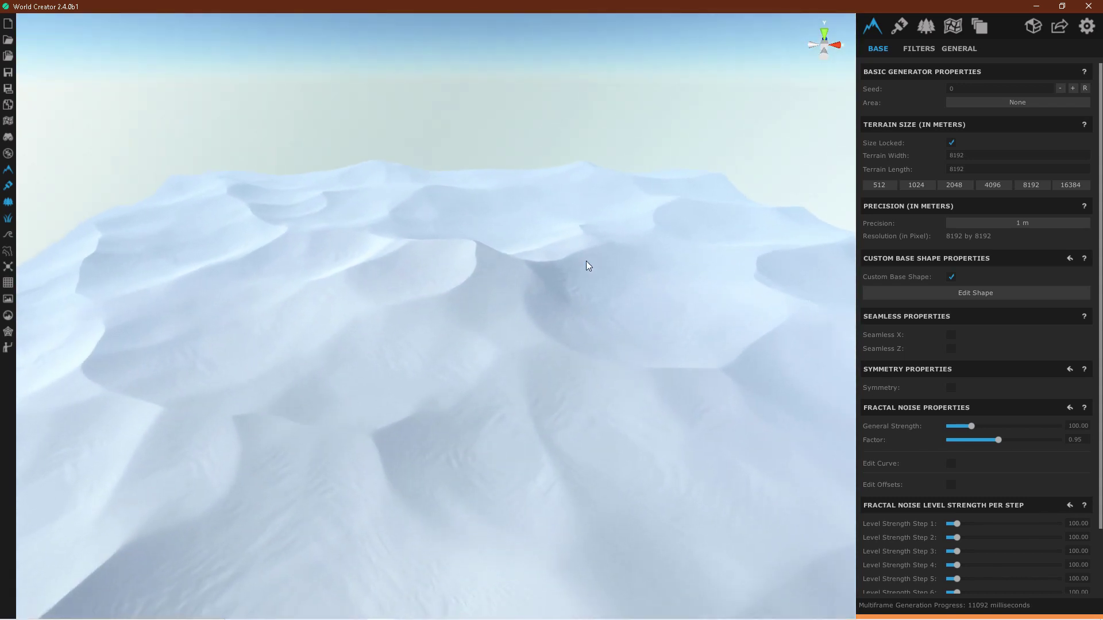
scroll(589, 265, up, 5)
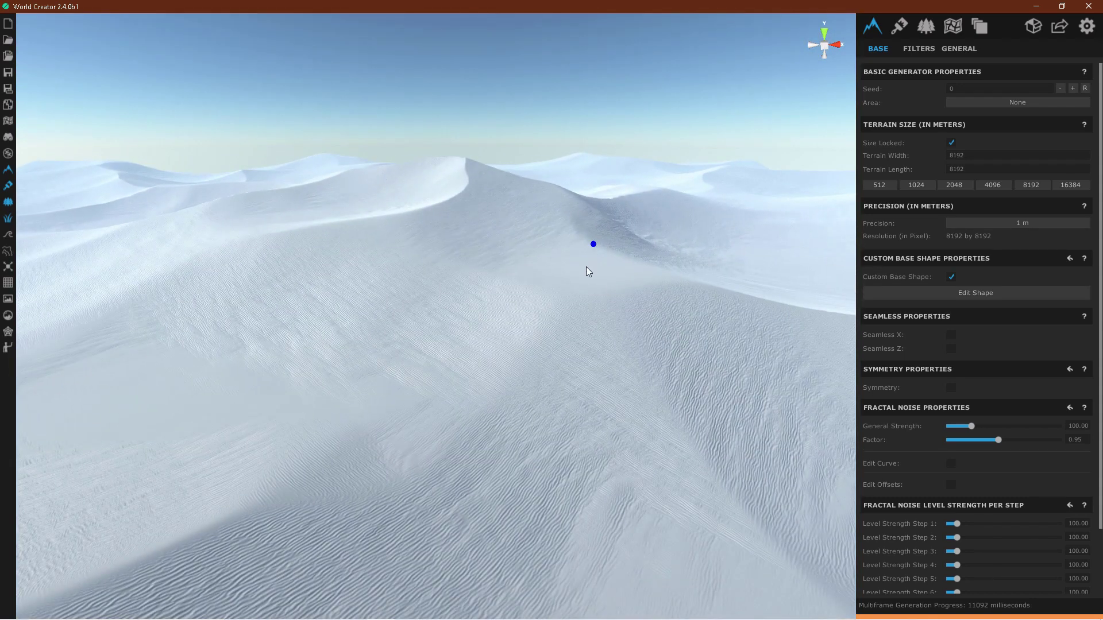
mouse_move(588, 271)
mouse_down()
mouse_move(560, 296)
mouse_move(563, 282)
mouse_move(628, 289)
mouse_move(591, 278)
mouse_up()
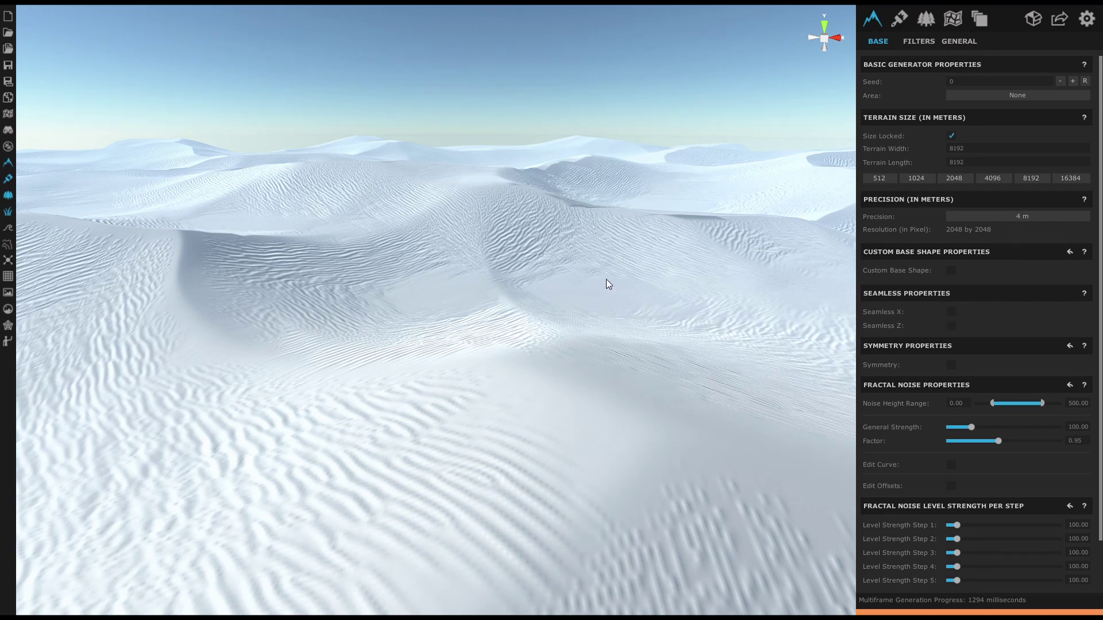
drag(605, 279, 642, 277)
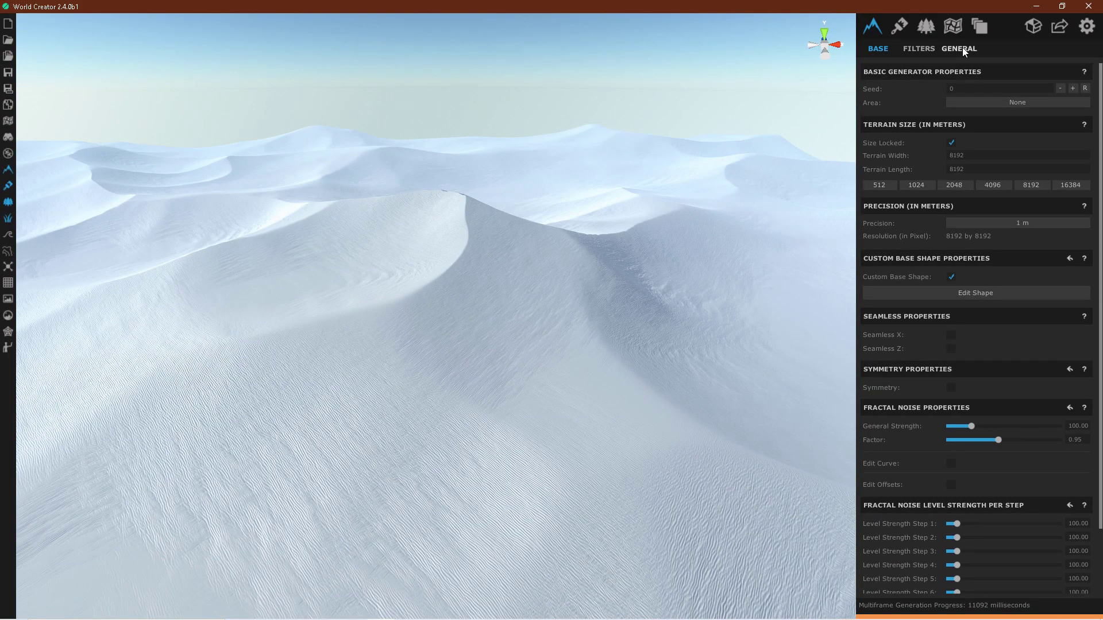
- Set the export to Terrain Height-Map, PNG16, Best Fit normalization, Unreal game engine
click(1060, 32)
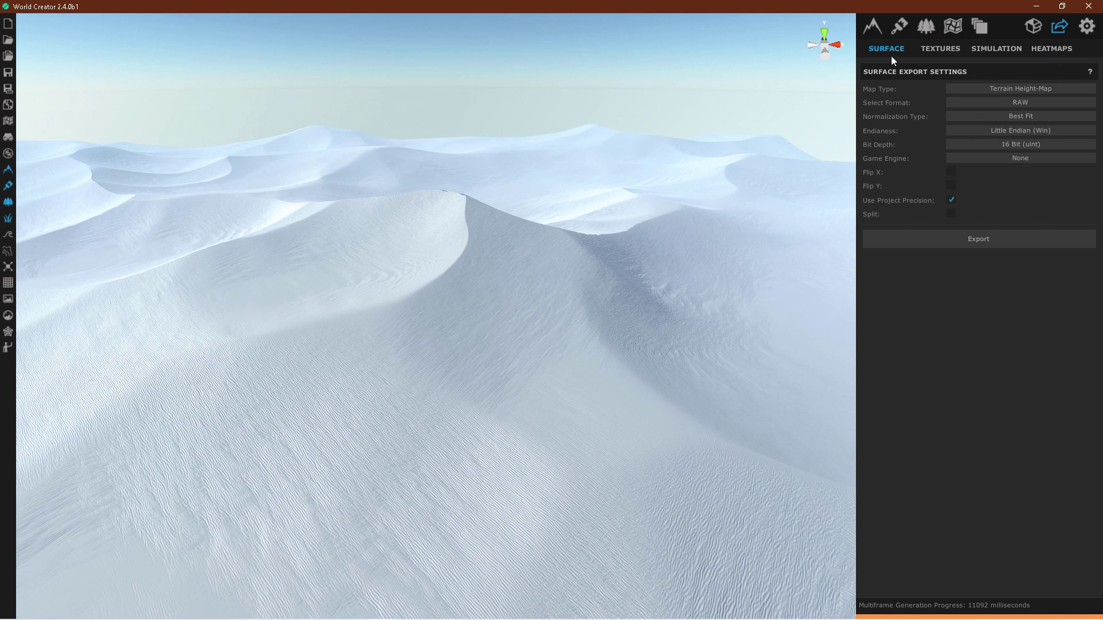
click(1004, 88)
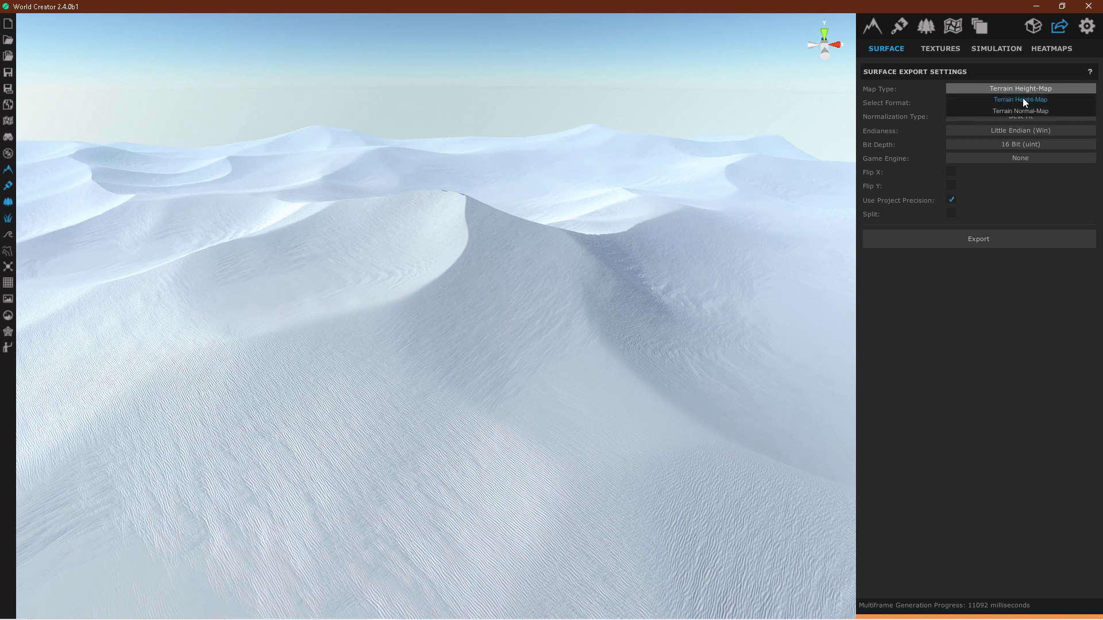
click(1022, 86)
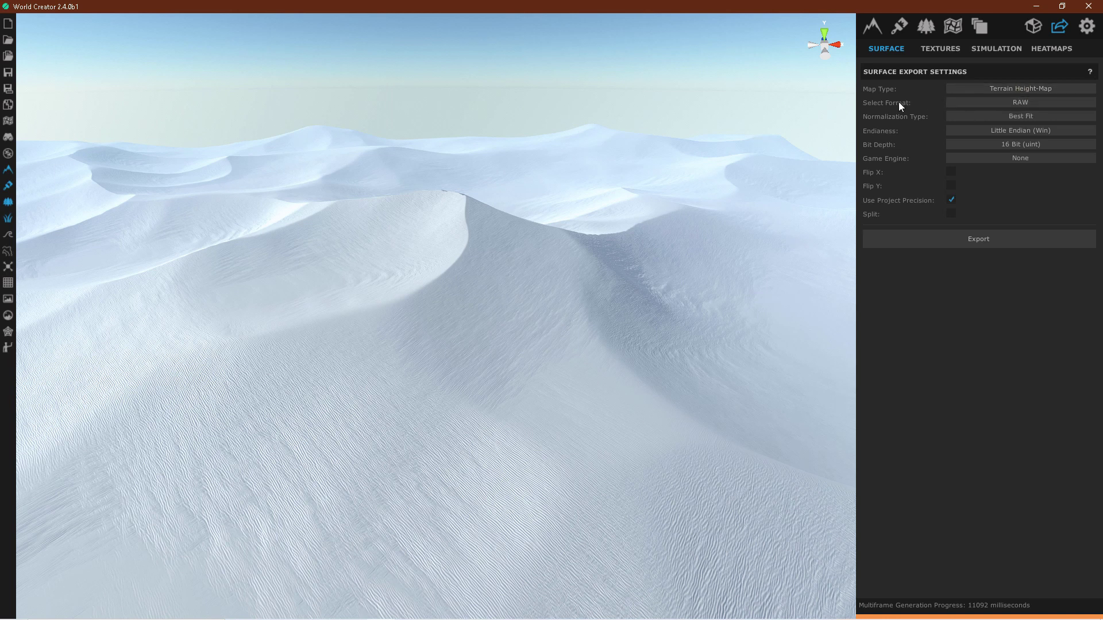
click(995, 107)
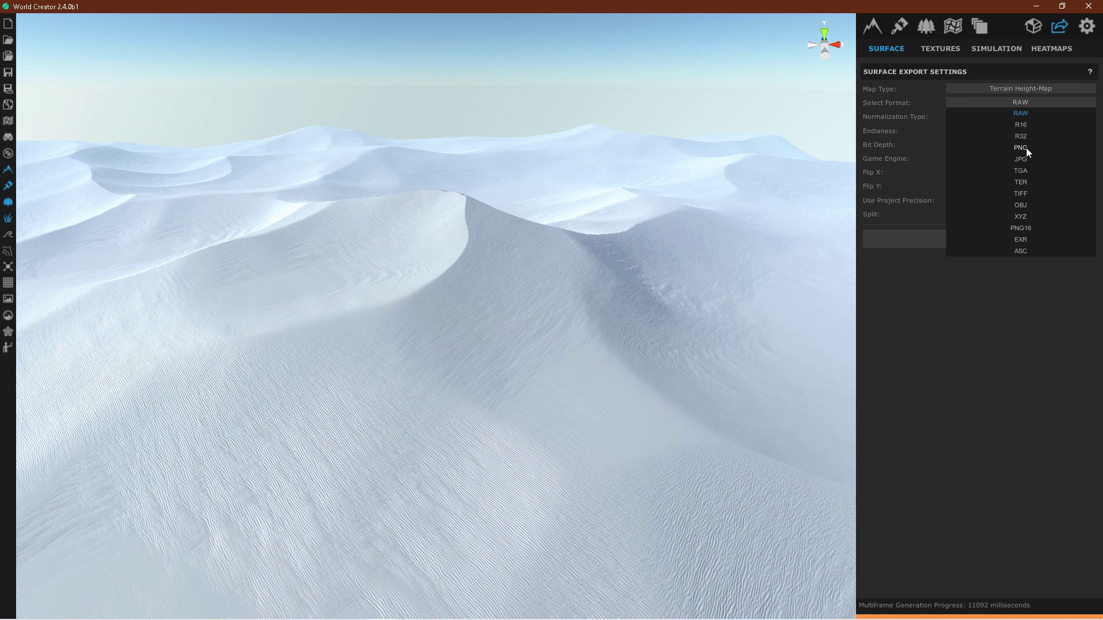
click(1021, 228)
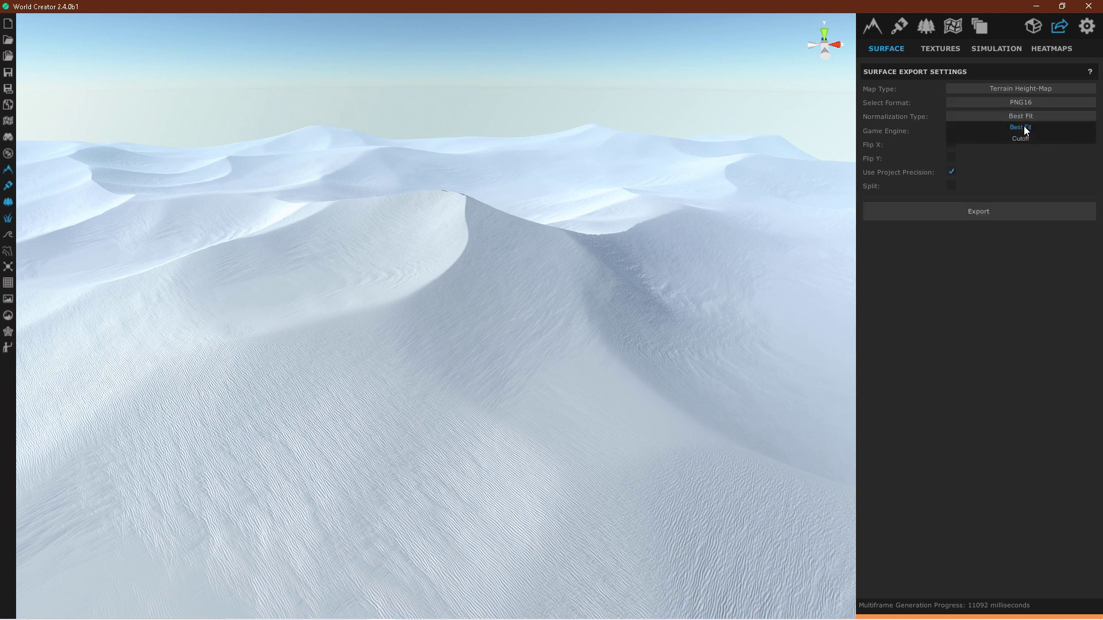
click(1024, 126)
click(1015, 133)
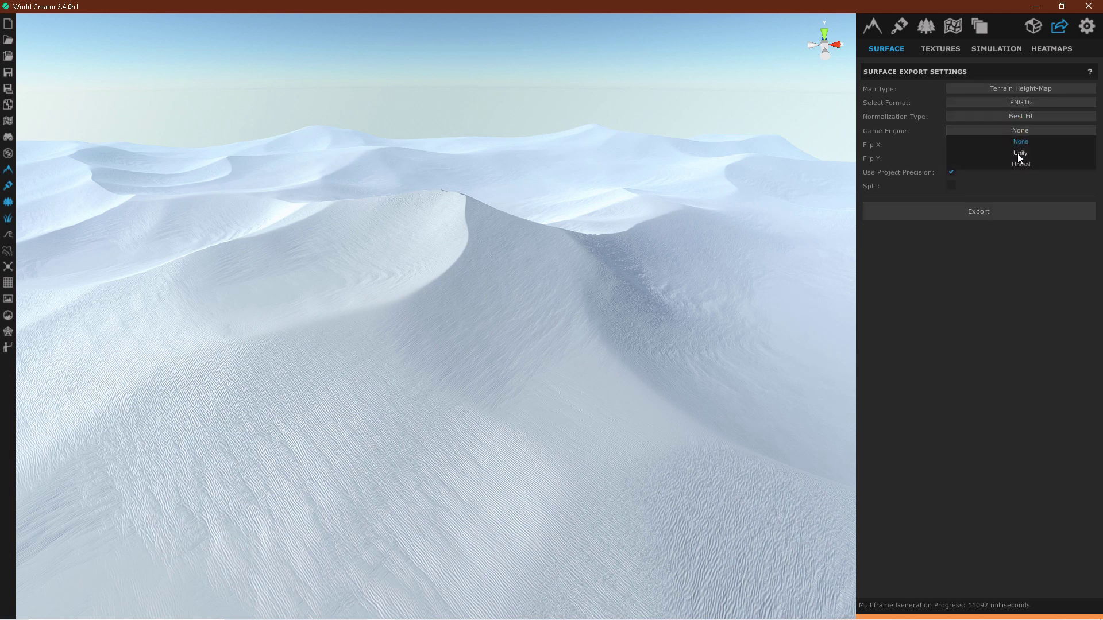
click(1026, 166)
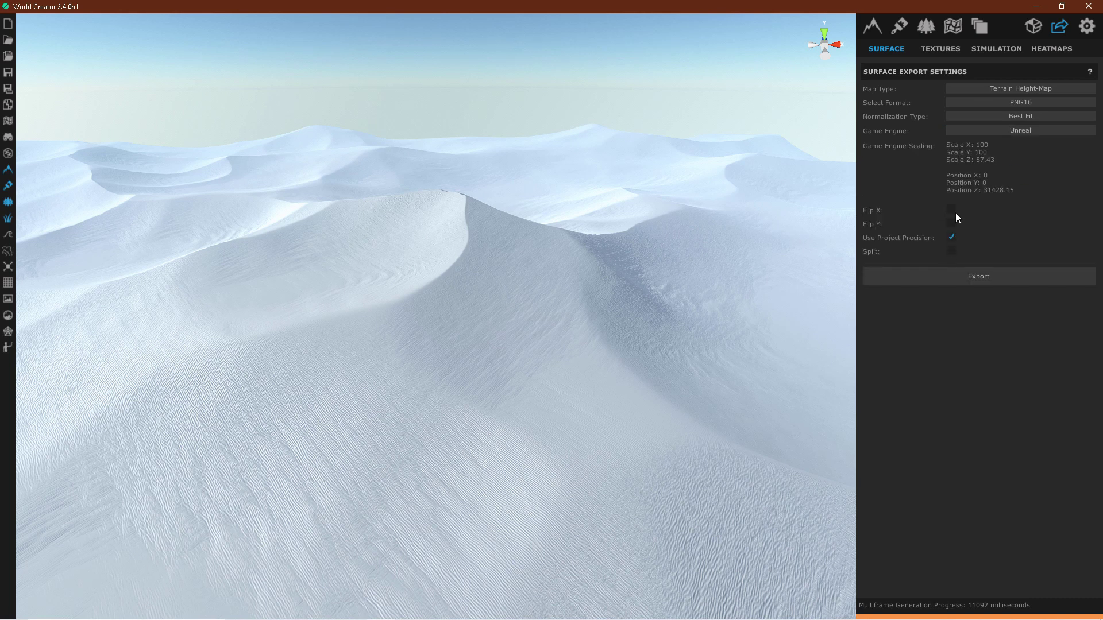
- Start the height-map export, then cancel the save dialog
click(1006, 274)
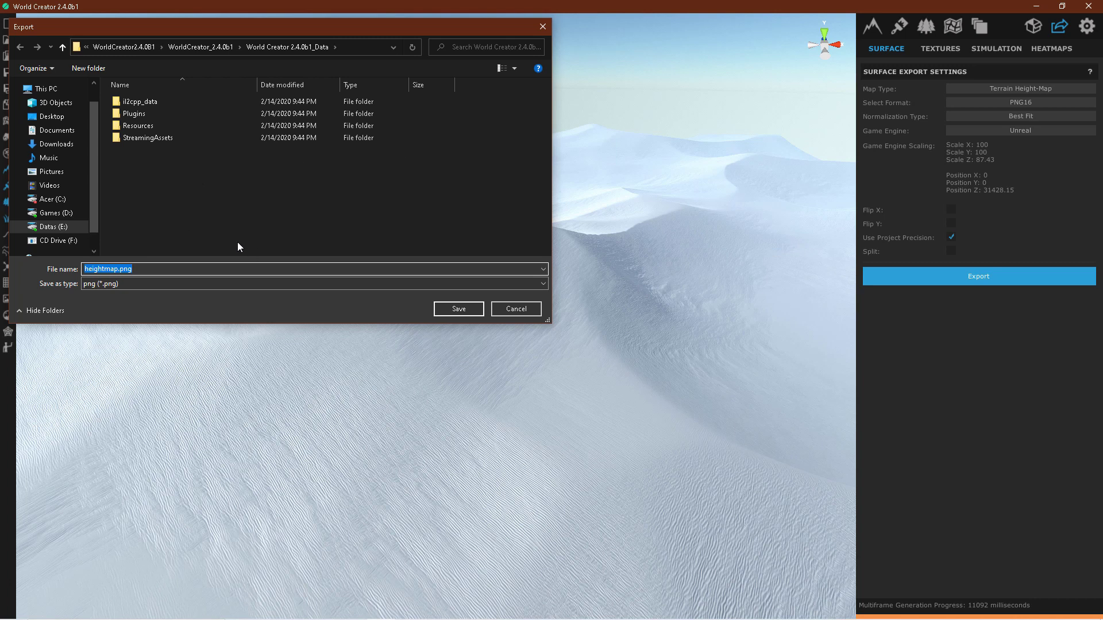
click(119, 279)
click(120, 279)
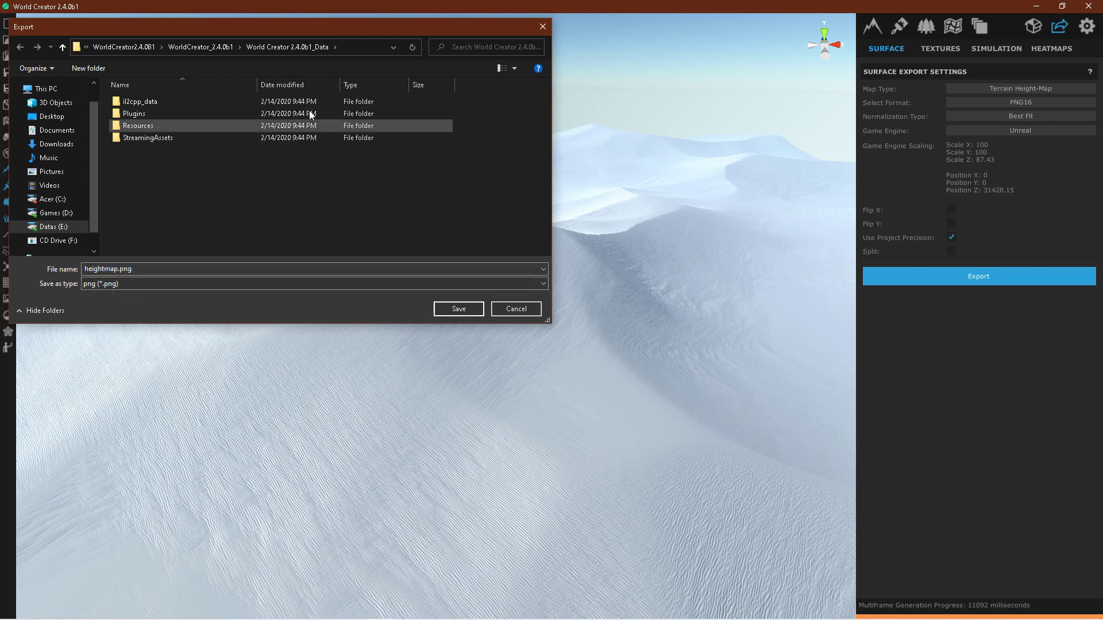
click(529, 309)
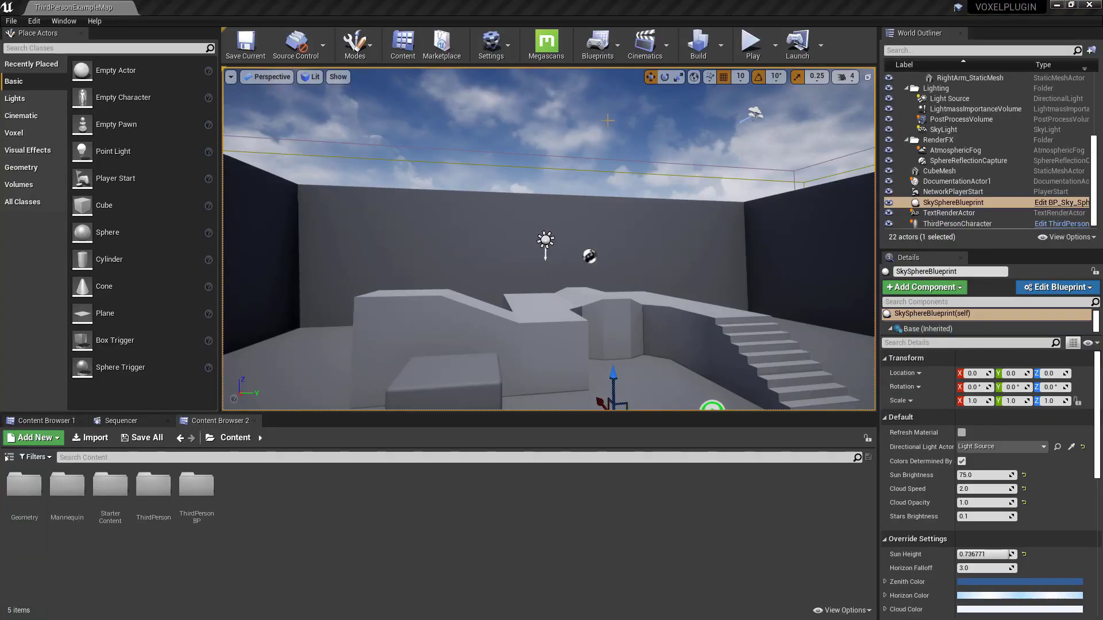
- Enable the built-in Volumetrics plugin after searching 'volu' in Plugins, then close Plugins
right_drag(546, 241, 466, 241)
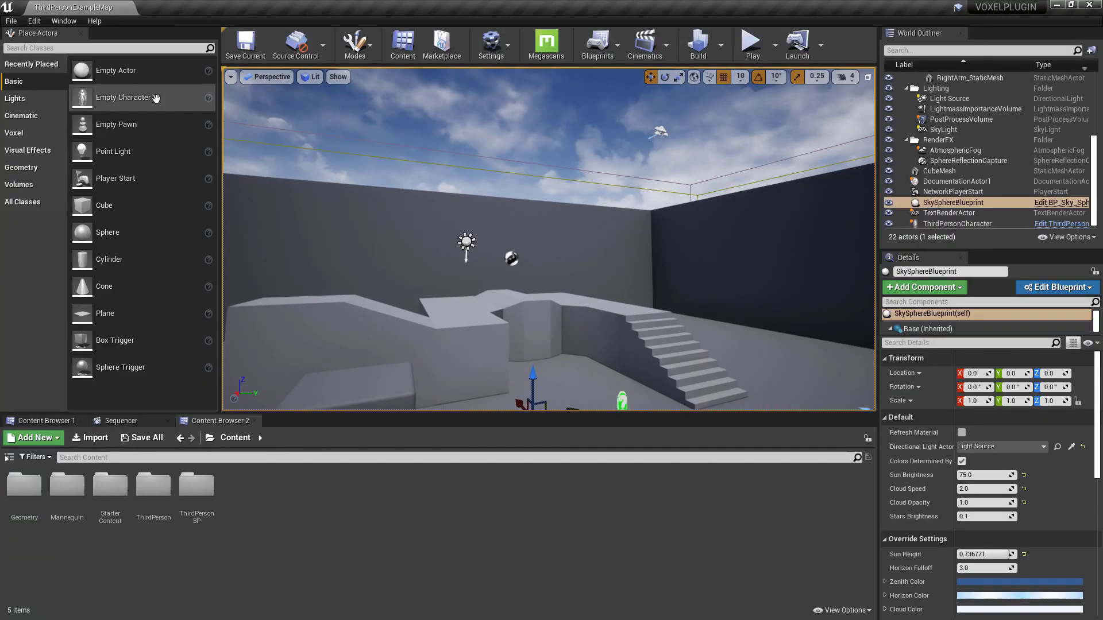
click(36, 23)
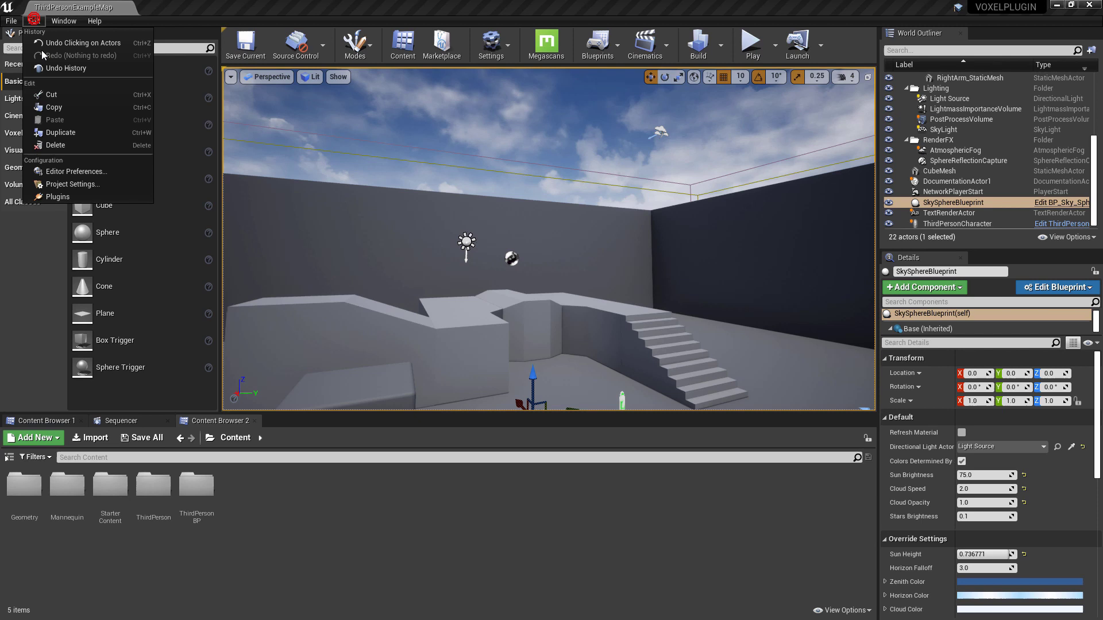
click(57, 197)
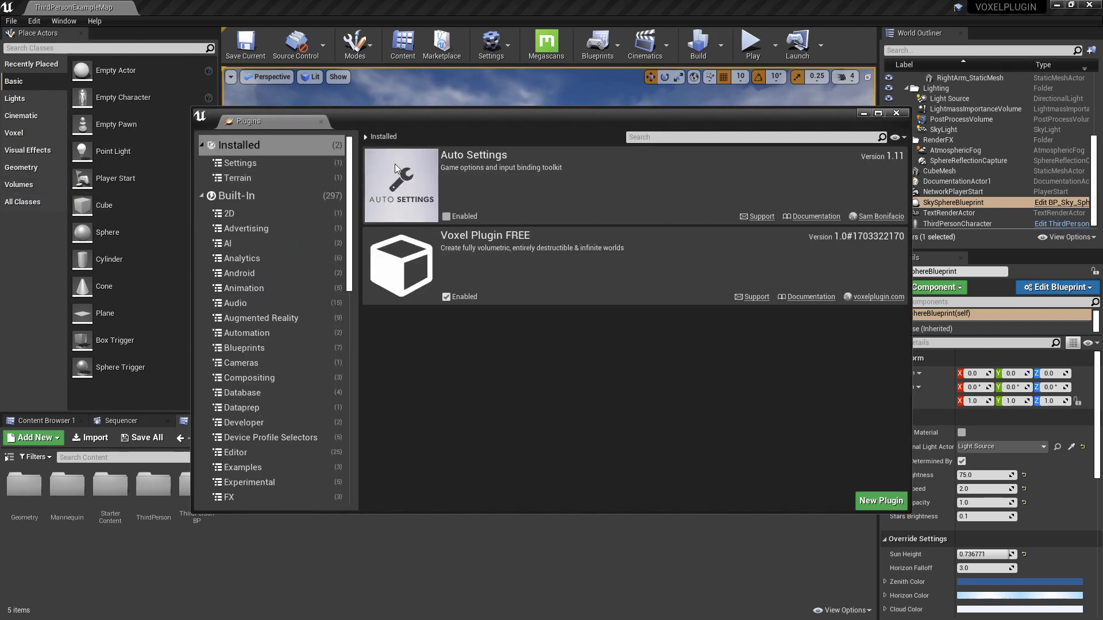
click(226, 201)
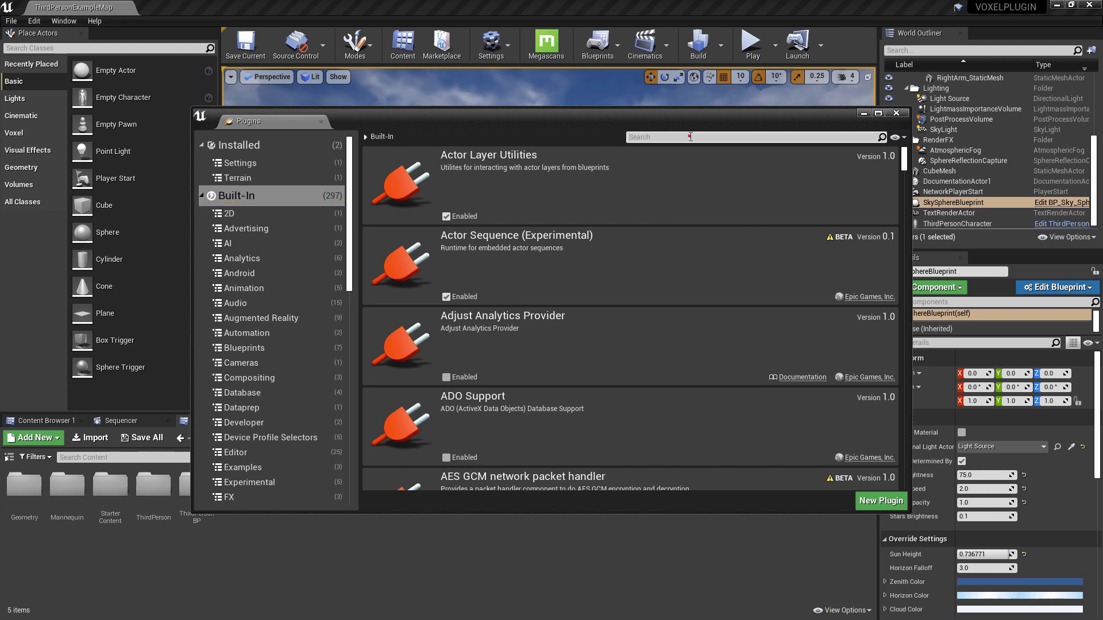
text(volu)
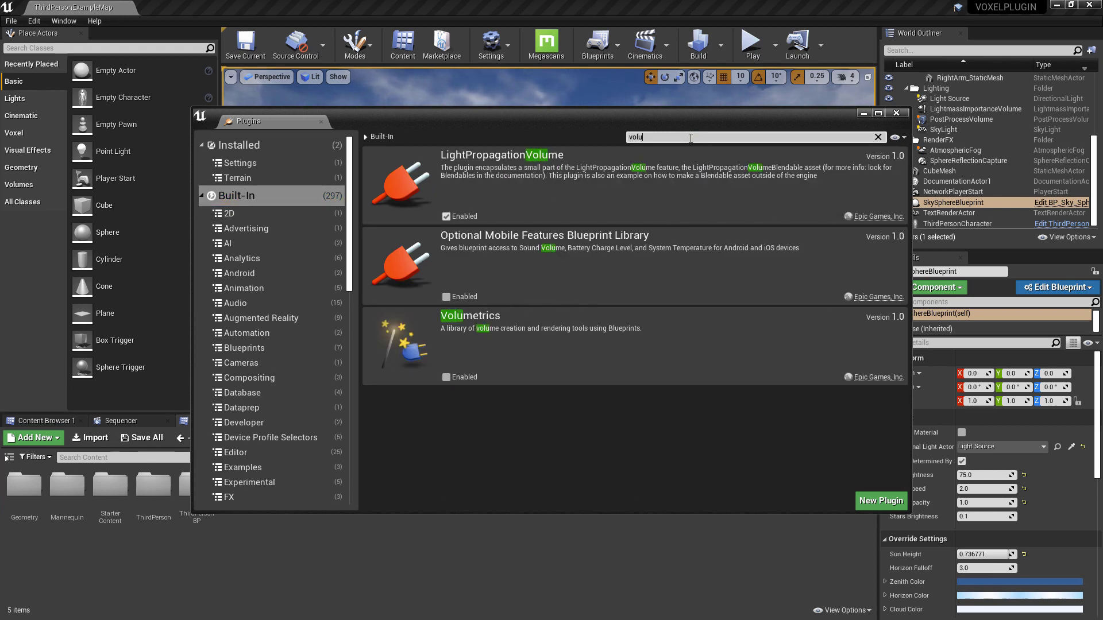
click(447, 377)
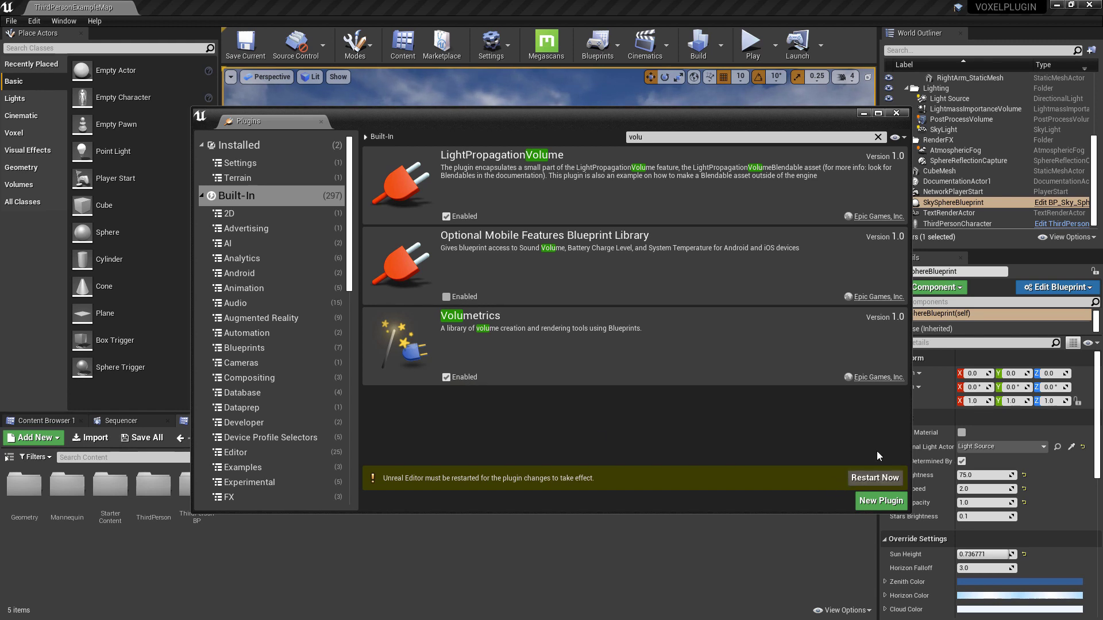
click(893, 115)
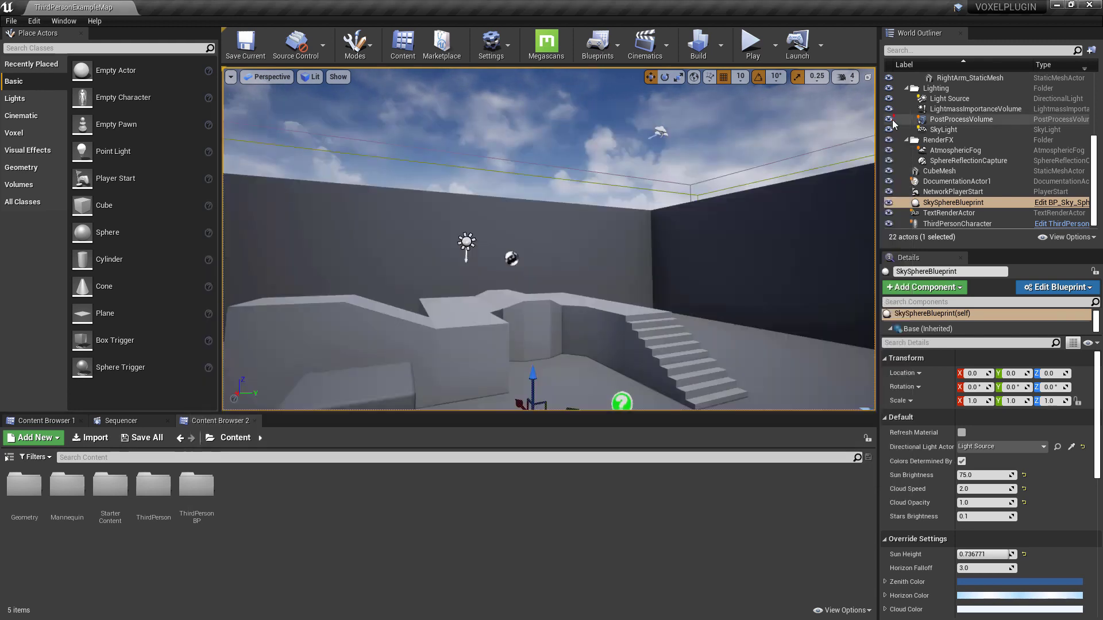
- Turn on Support Sky Atmosphere Affecting Height Fog in Project Settings, then switch to File Explorer
click(32, 21)
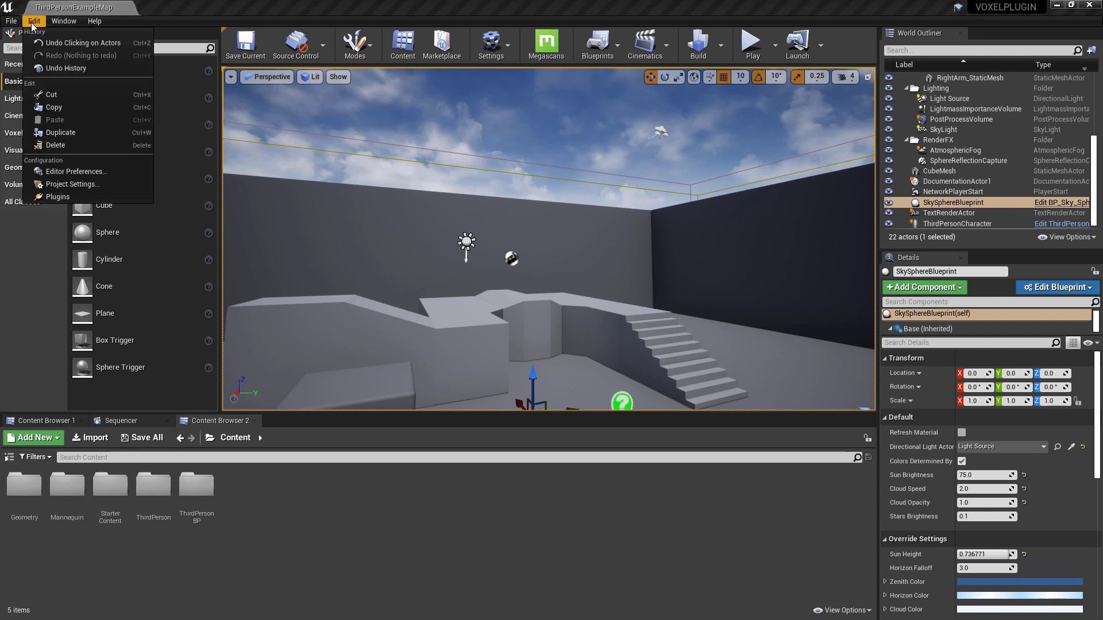
click(64, 184)
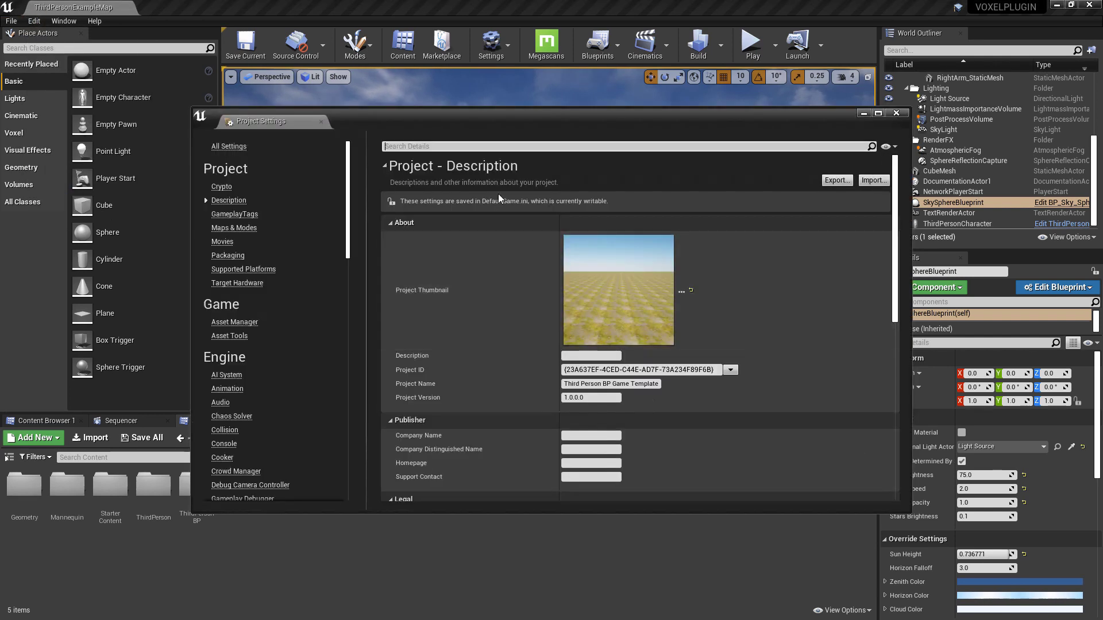
click(481, 146)
text(height)
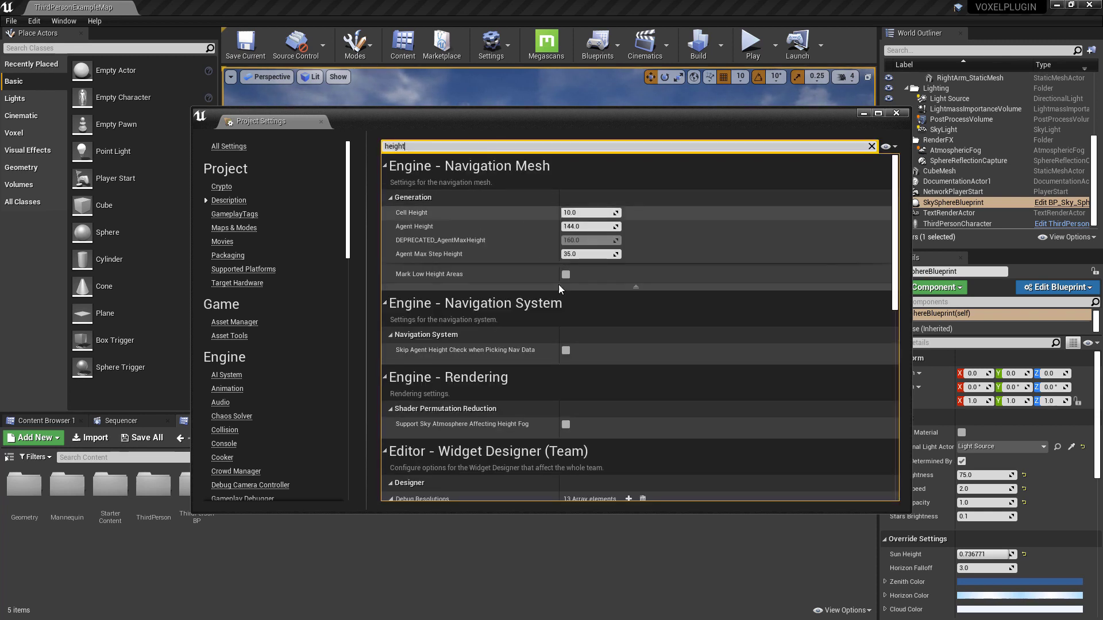
scroll(652, 391, down, 2)
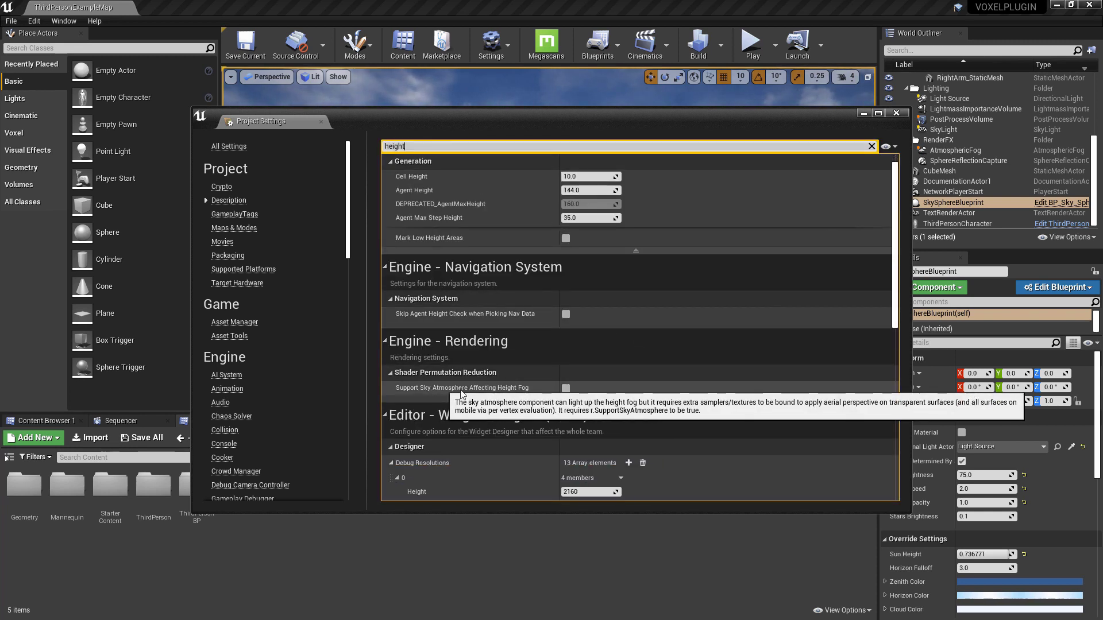
click(566, 388)
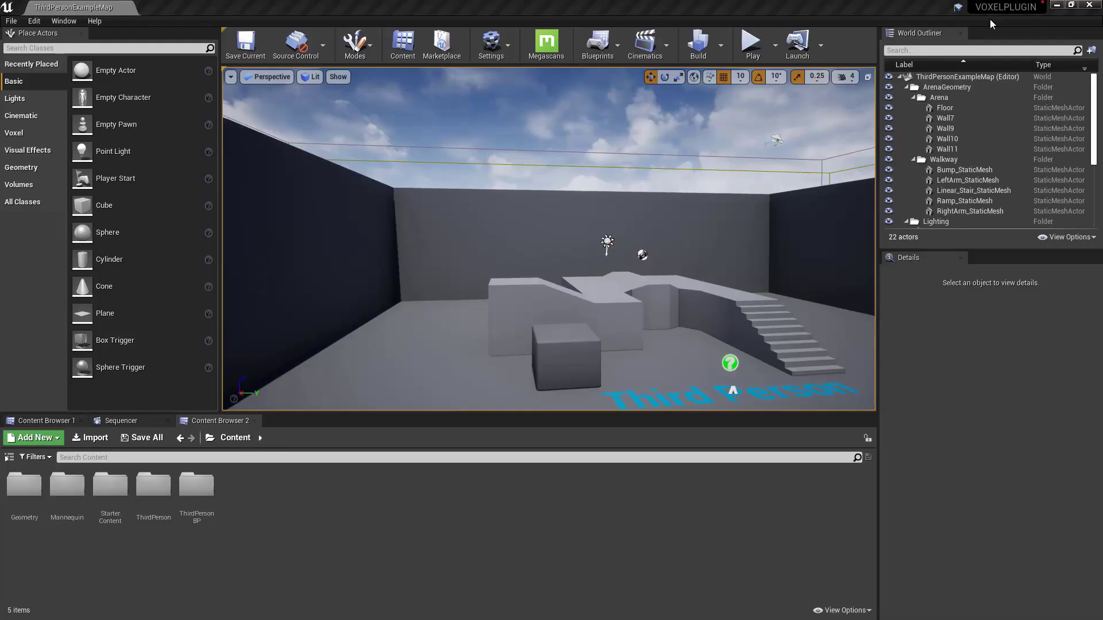
key(alt+Tab)
key(Tab)
key(Tab)
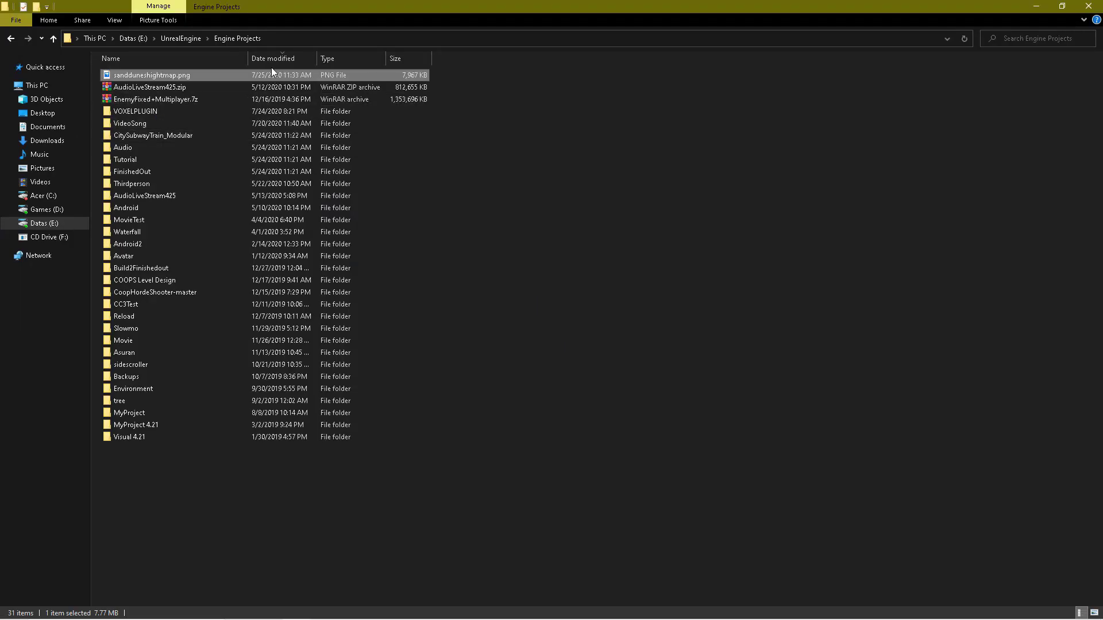
- Open sandduneshightmap.png in Windows Photos and zoom in to inspect the grey dune pattern
double_click(271, 72)
click(494, 32)
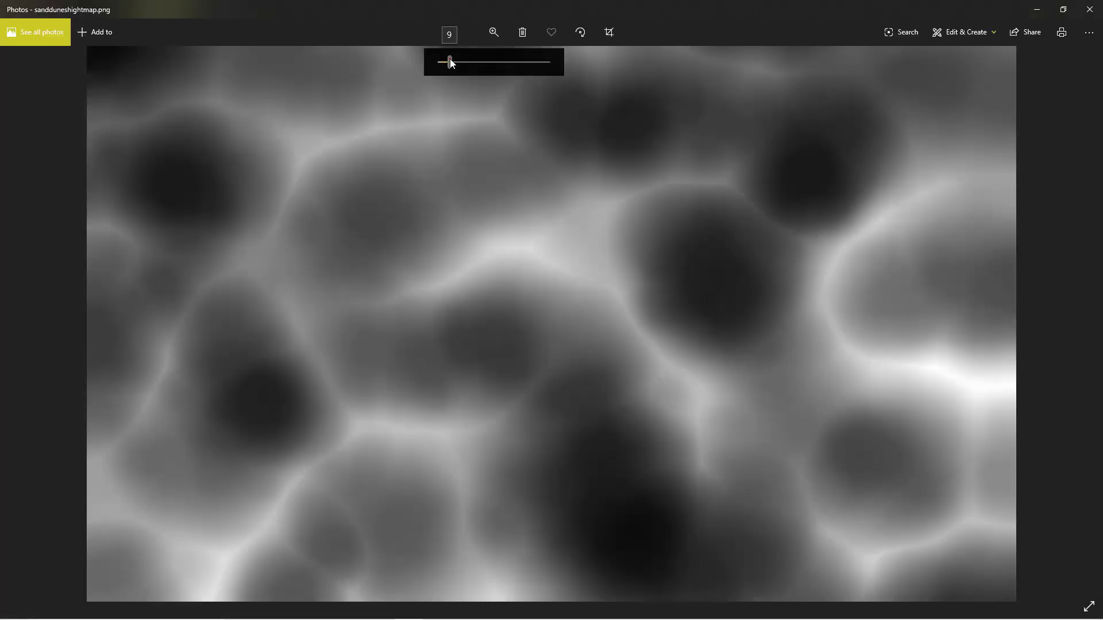
mouse_move(447, 62)
mouse_down()
mouse_move(547, 62)
mouse_move(453, 72)
mouse_up()
click(655, 198)
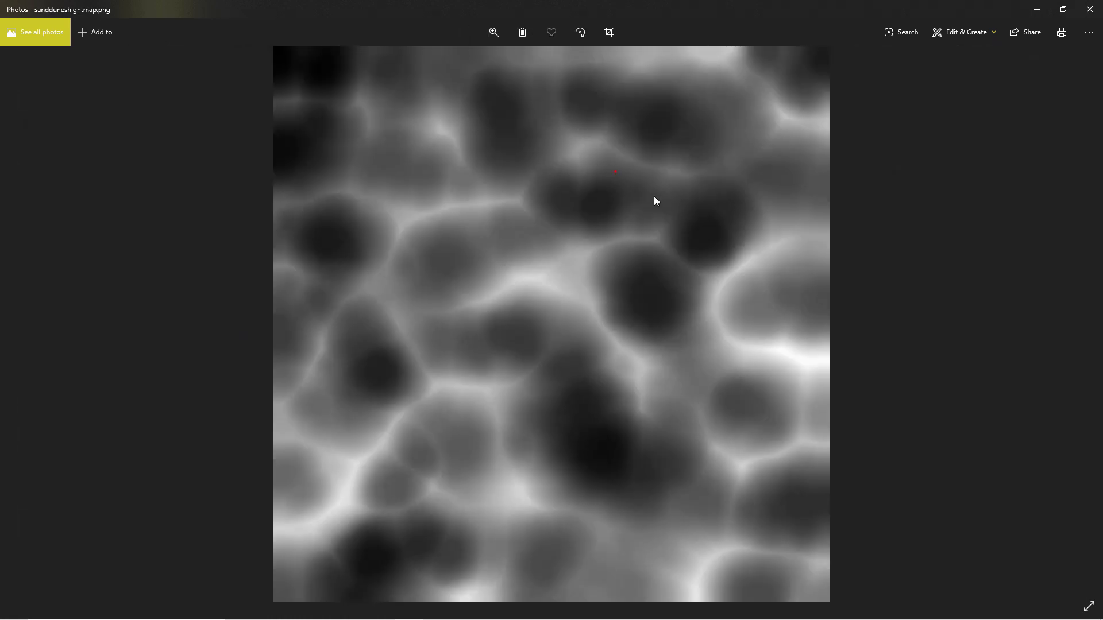
click(481, 37)
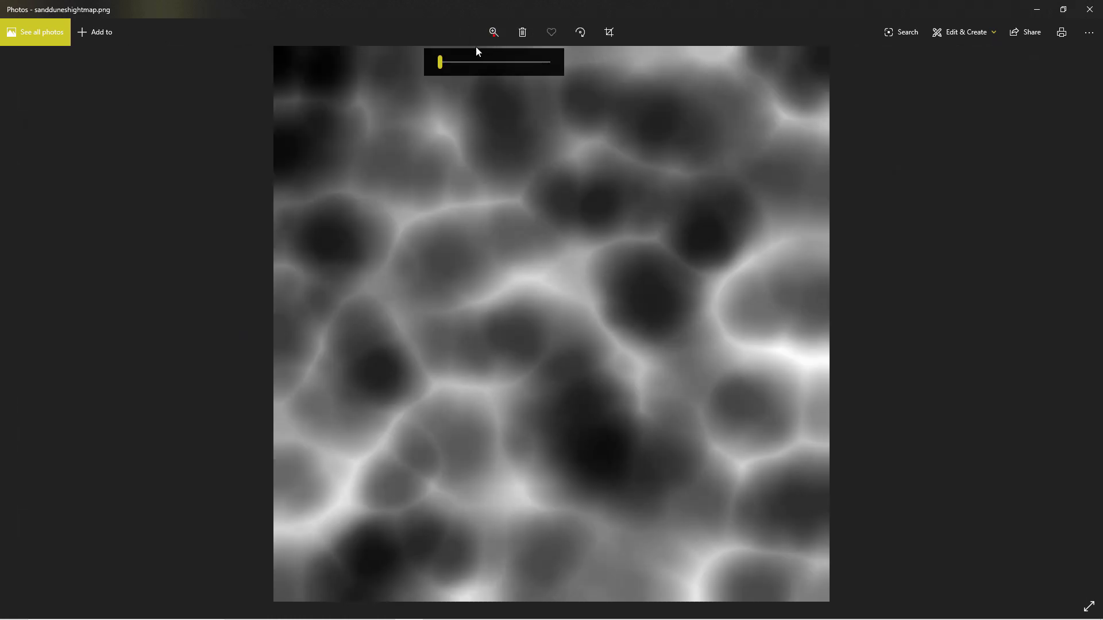
drag(440, 61, 492, 62)
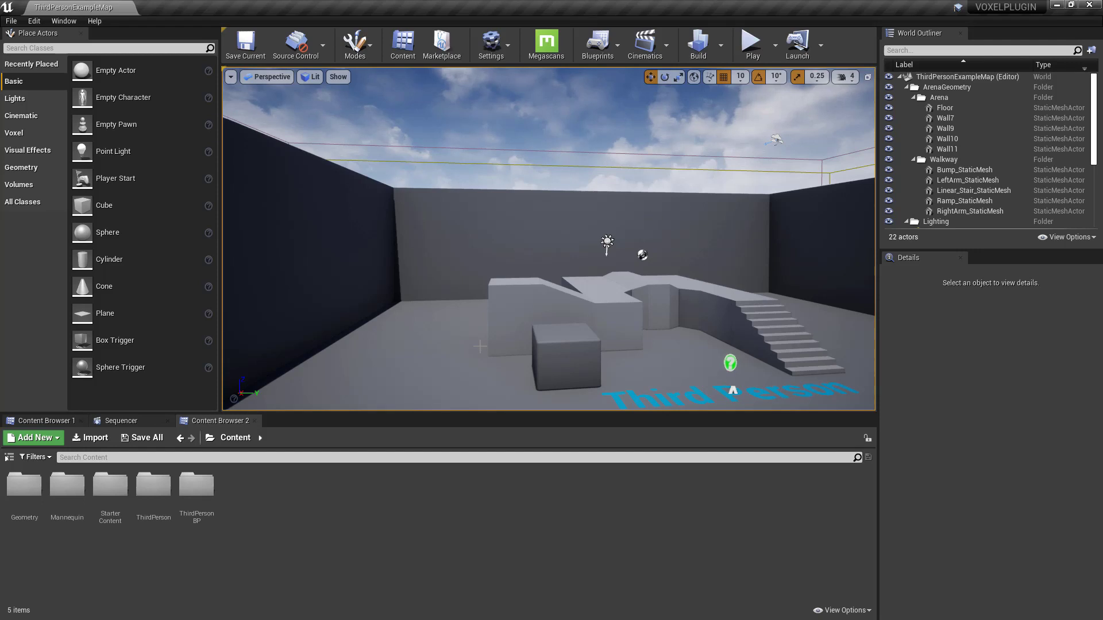
- Create an empty level asset named SandDunes in Content, then open and save it
right_click(452, 487)
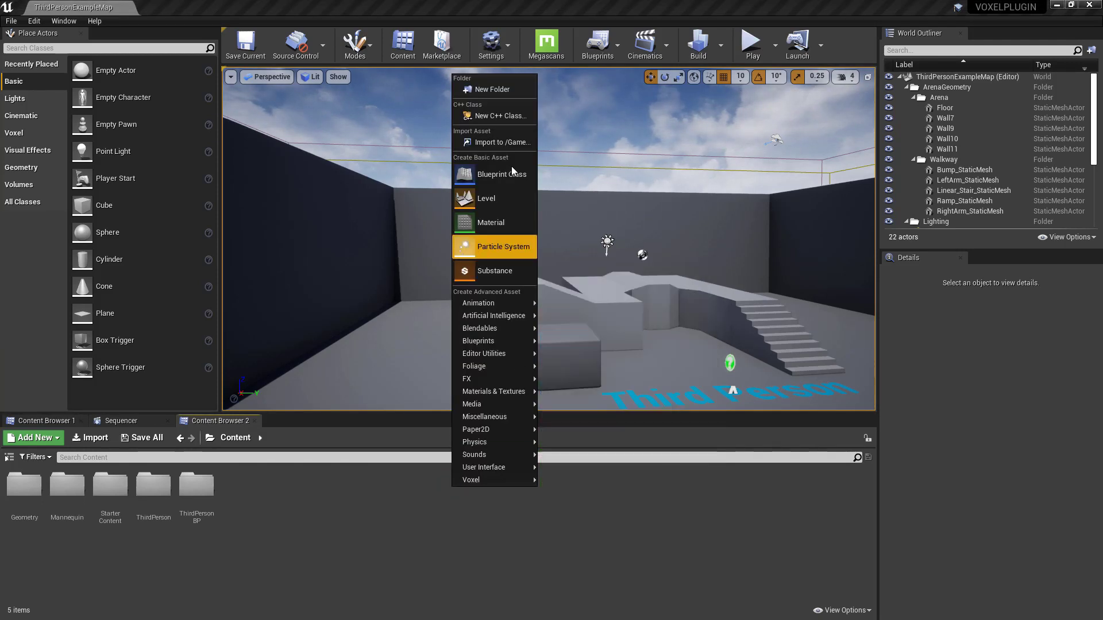
click(489, 199)
text(SandDunes)
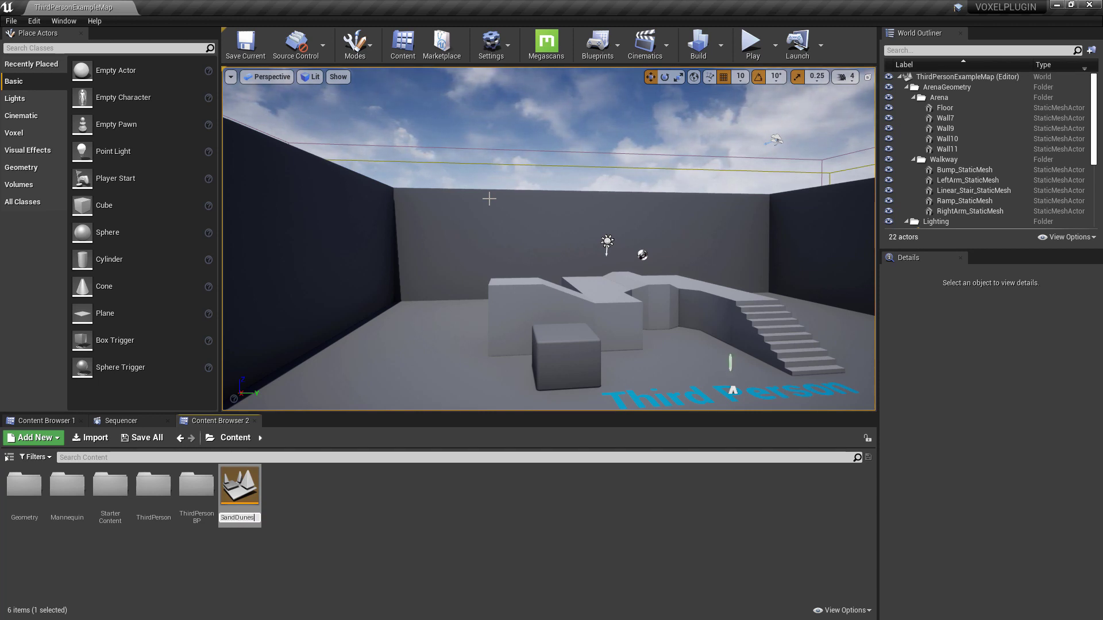
key(Return)
double_click(240, 486)
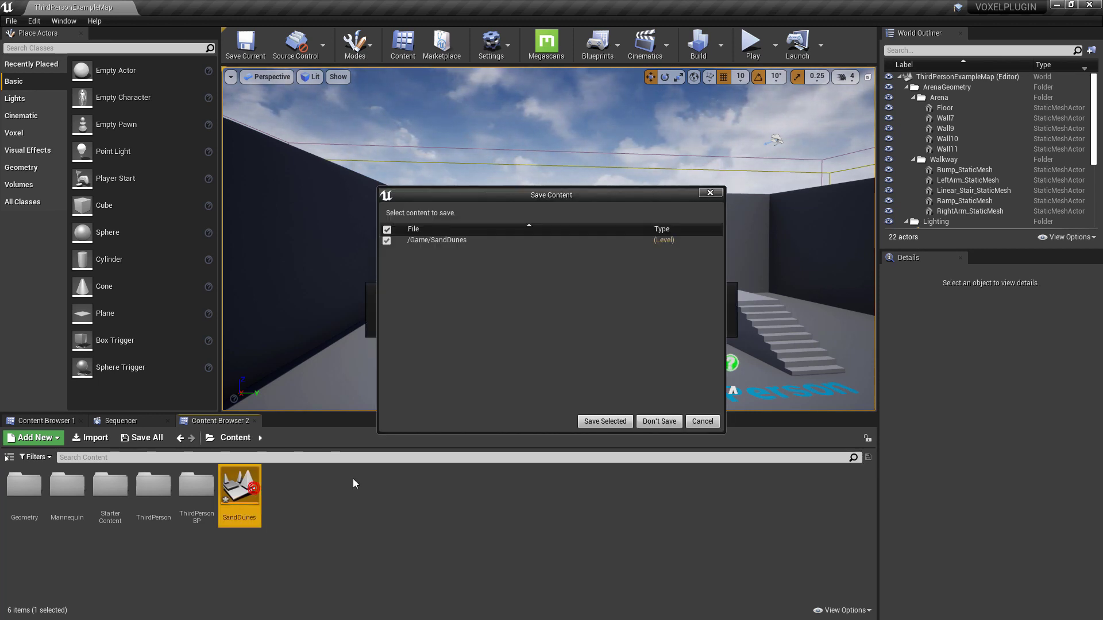
click(667, 423)
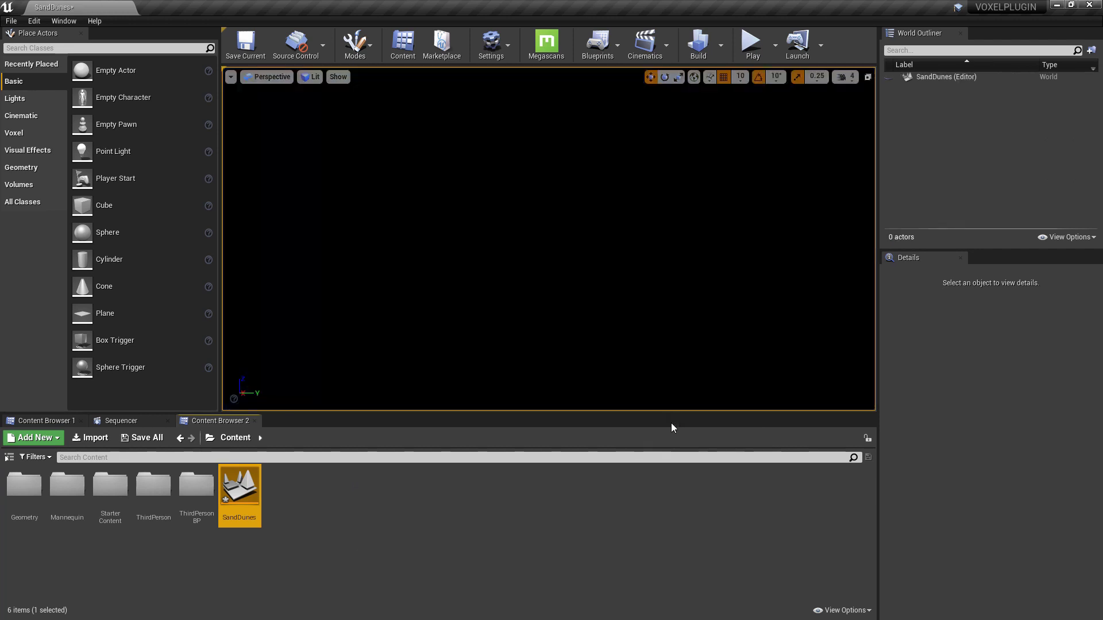
- Place a Directional Light, Sky Light and Sky Atmosphere from Place Actors into the level
click(115, 48)
text(e)
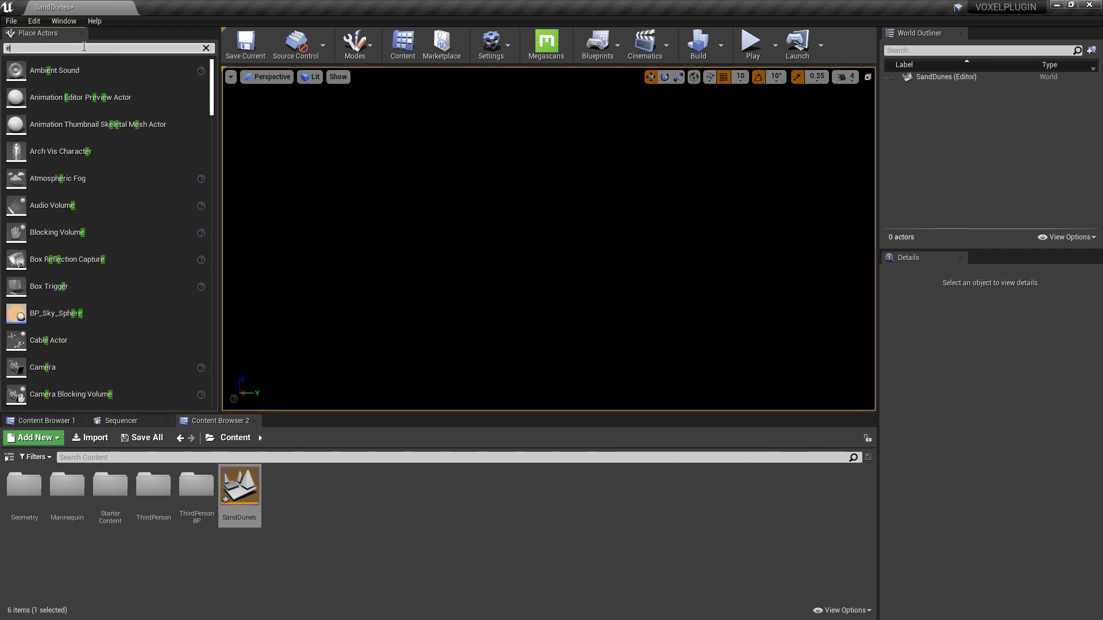
key(BackSpace)
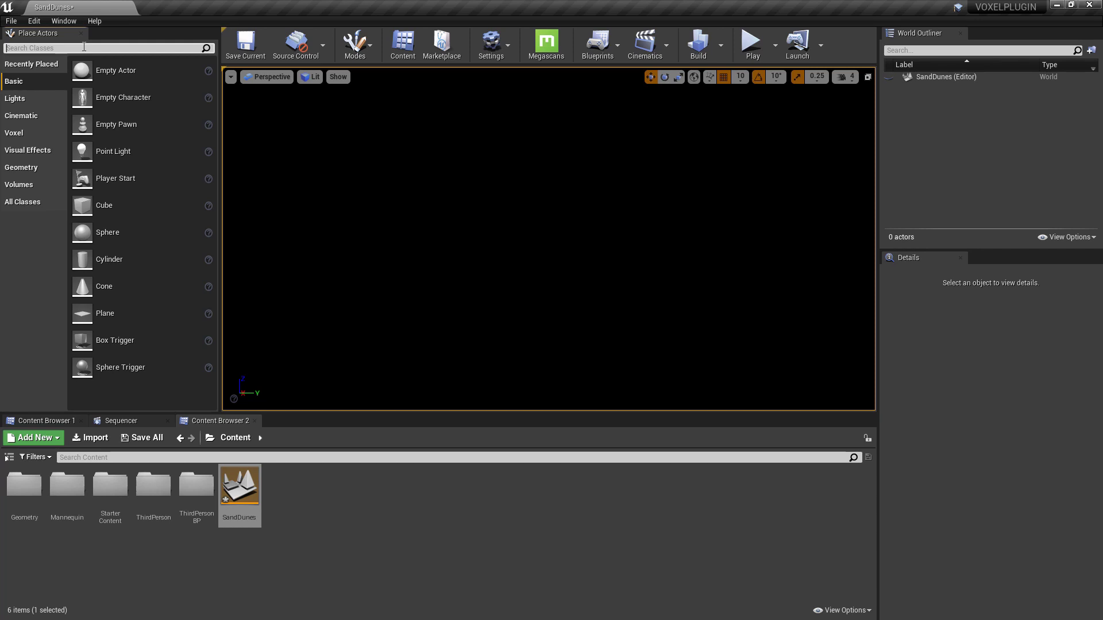
text(dire)
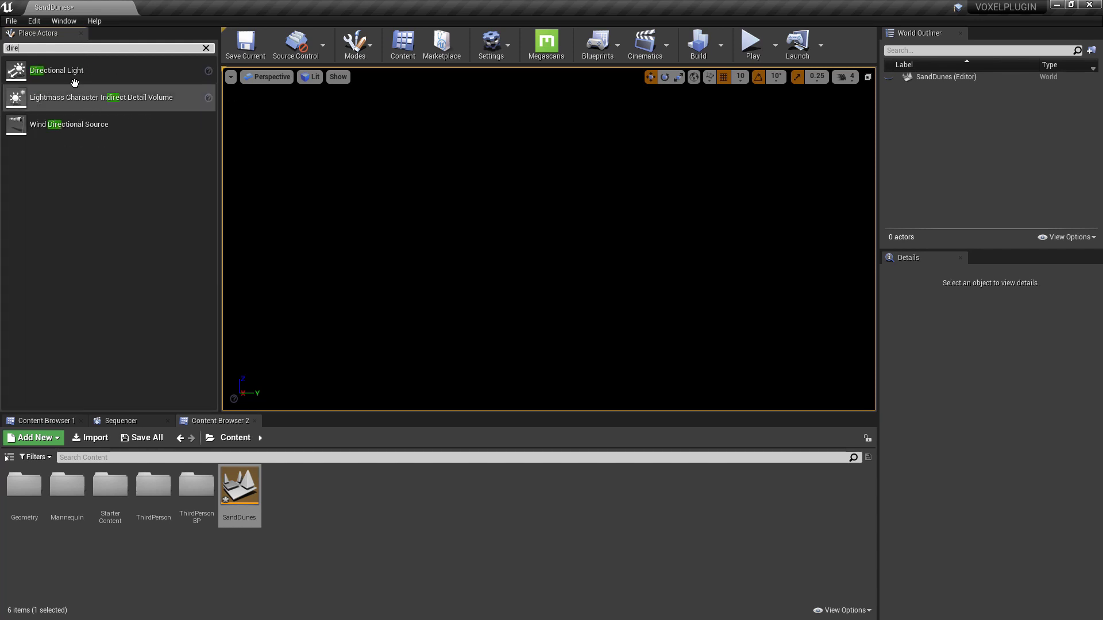
drag(74, 80, 599, 264)
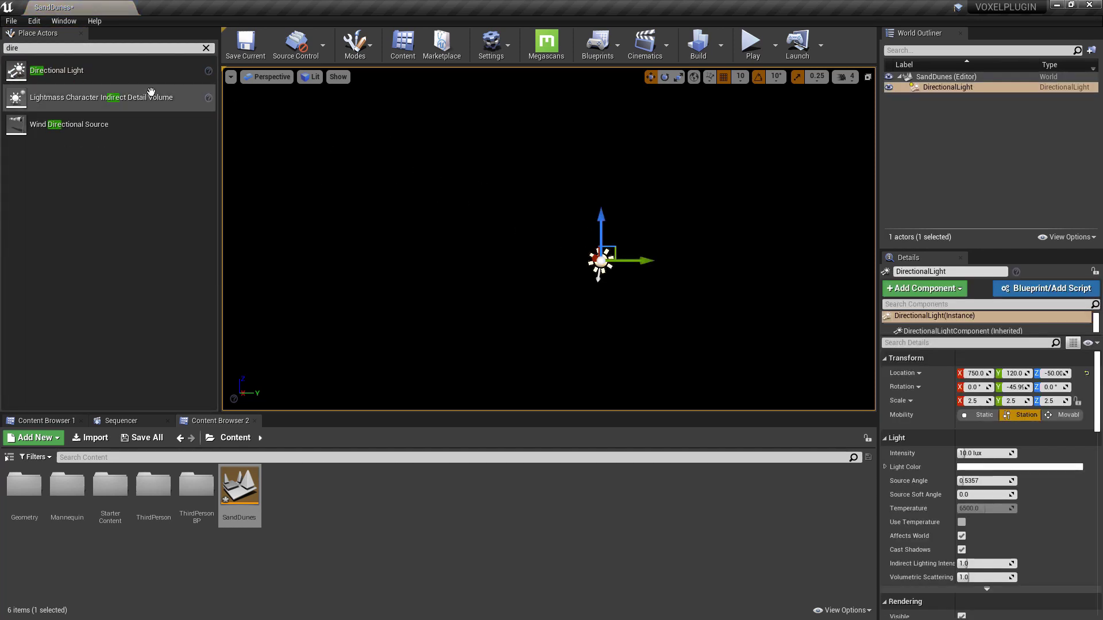
click(108, 50)
text(sk)
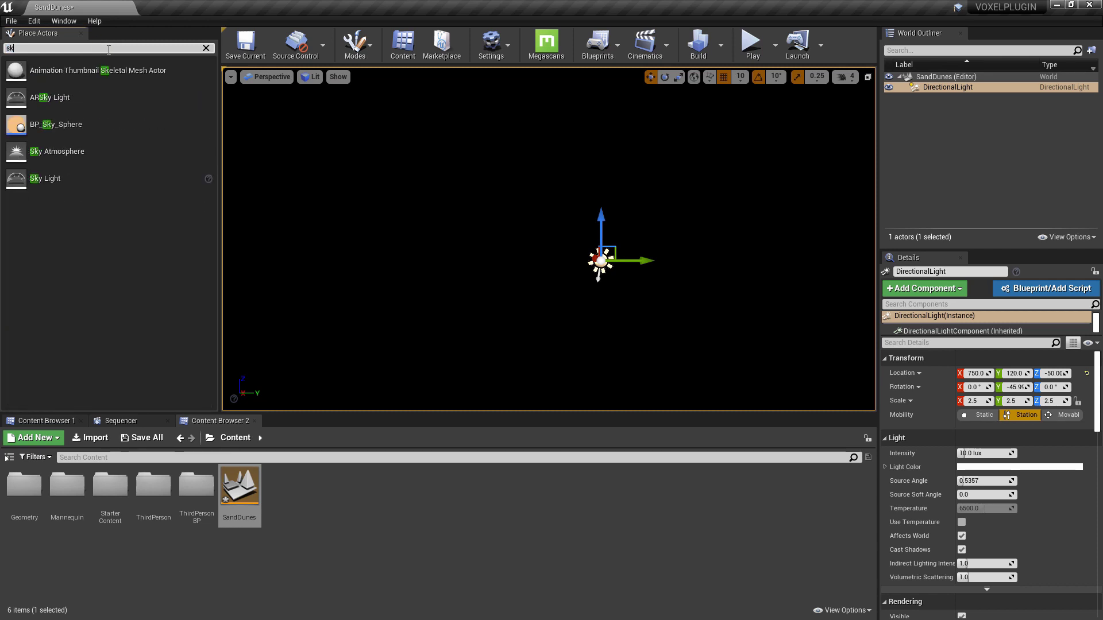
text(y)
drag(45, 151, 614, 270)
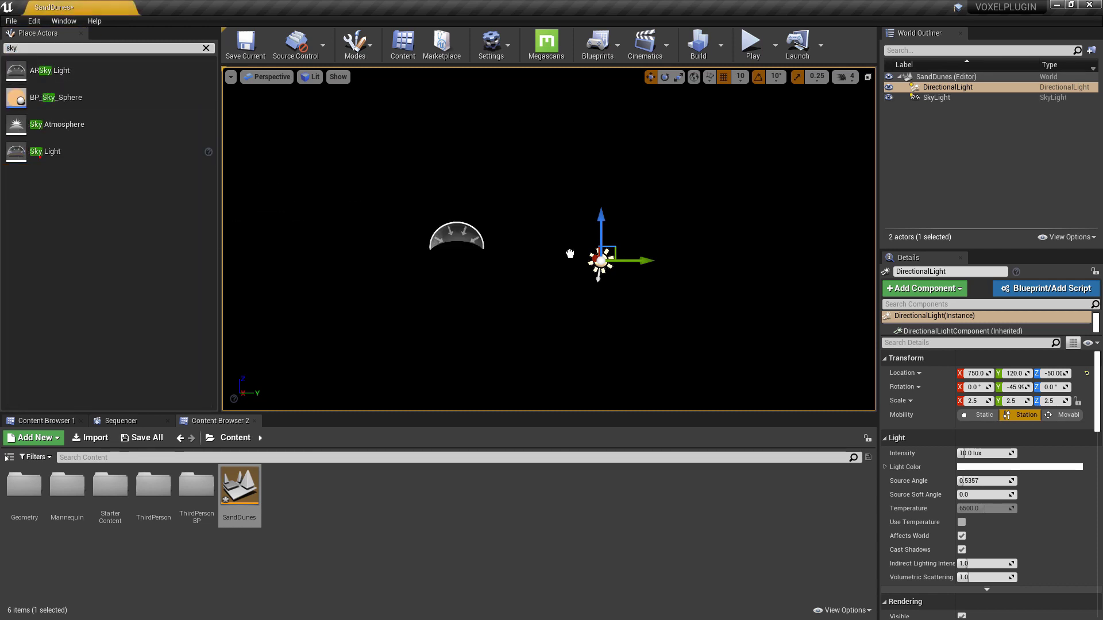
click(125, 48)
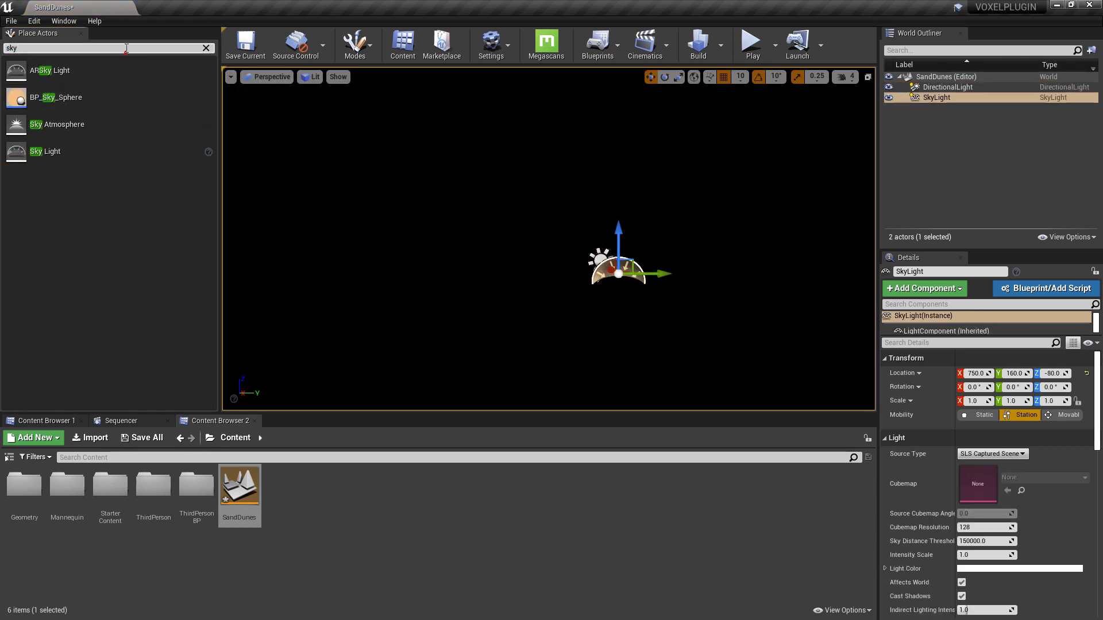
text(at)
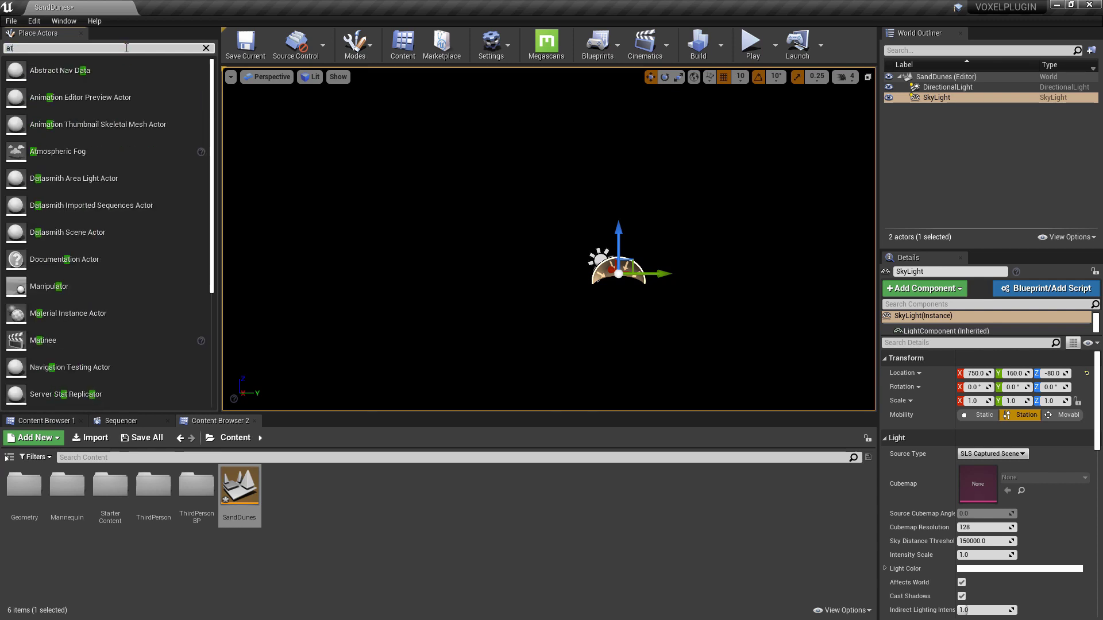
text(mo)
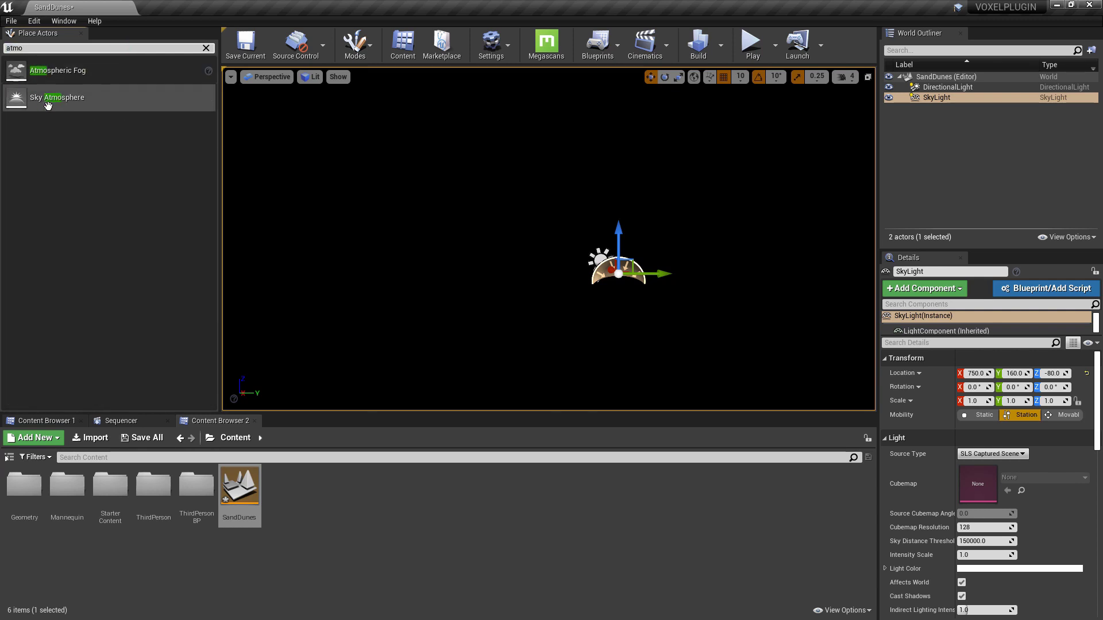
drag(52, 99, 635, 251)
- Set the DirectionalLight and SkyLight mobility to Movable and save all
click(614, 267)
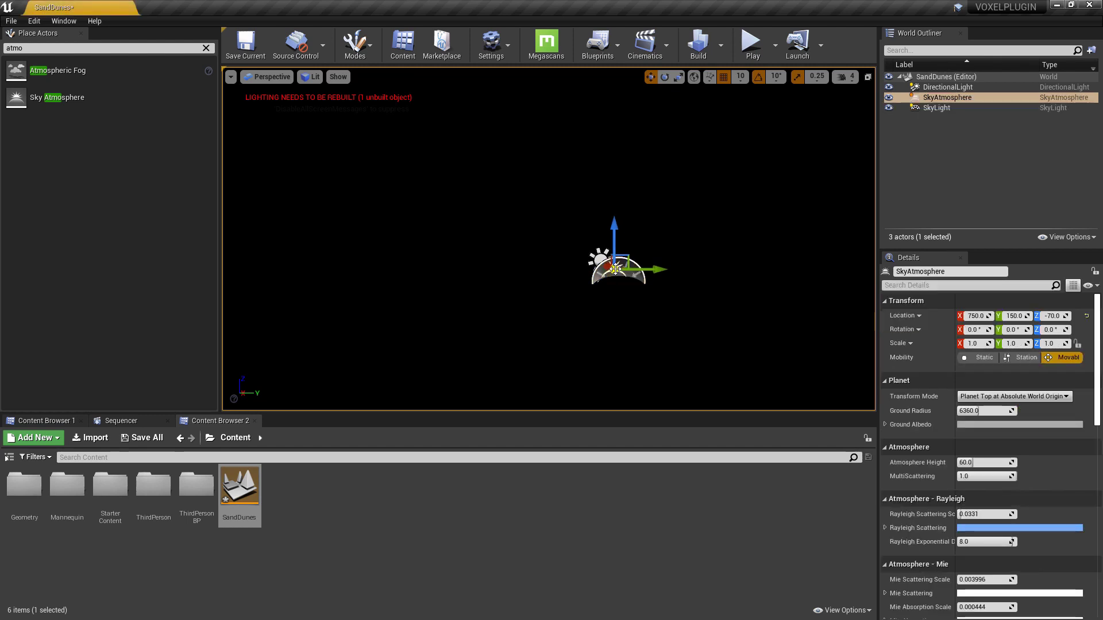
click(956, 87)
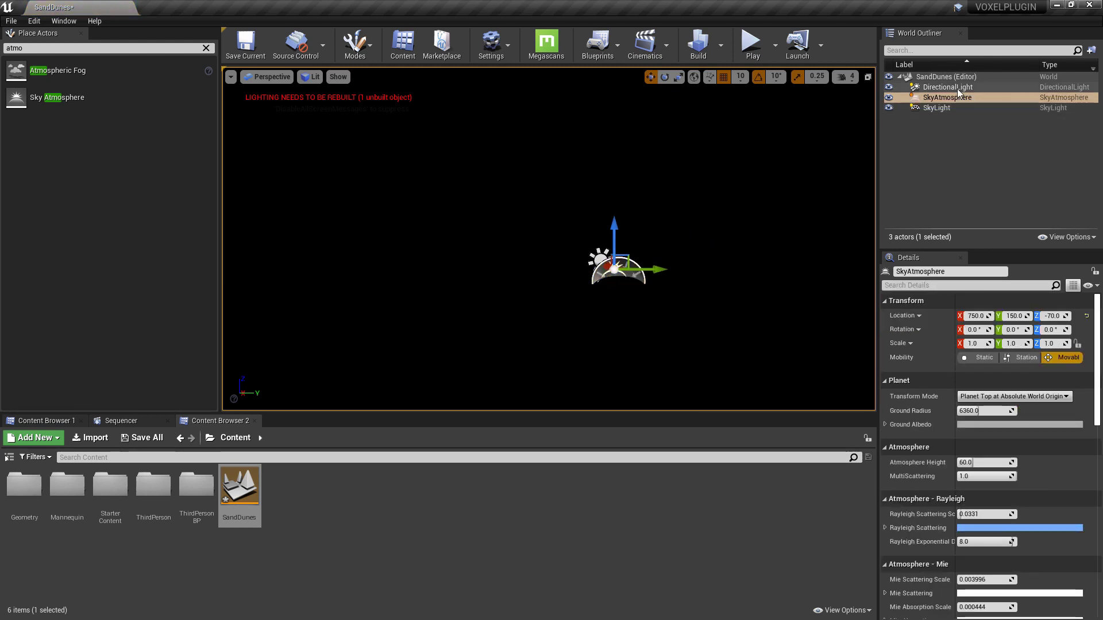
click(1054, 416)
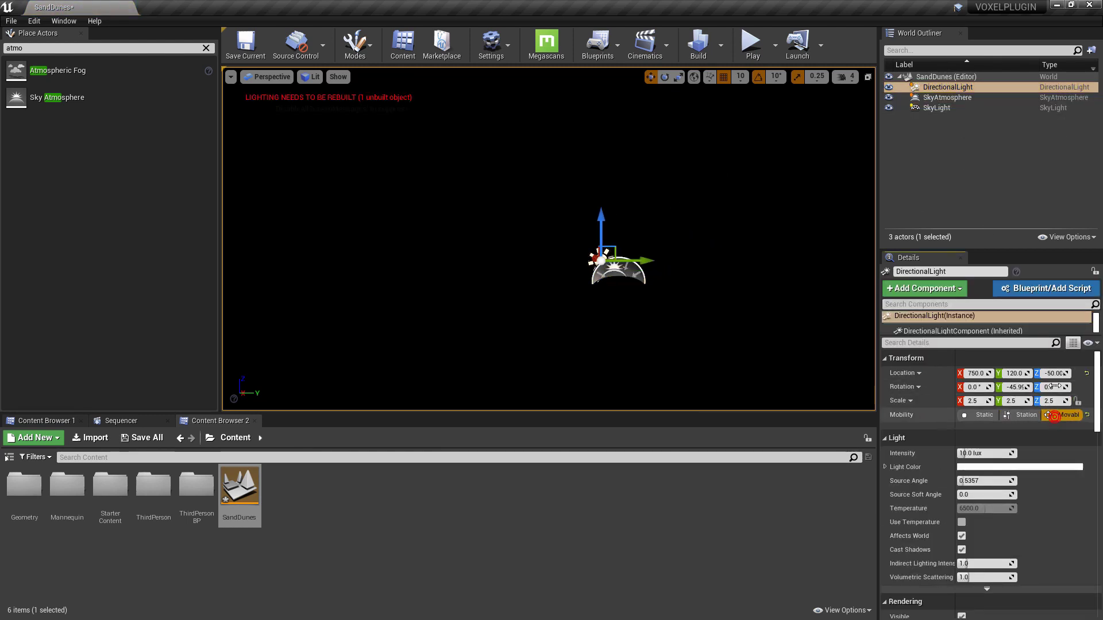
click(936, 108)
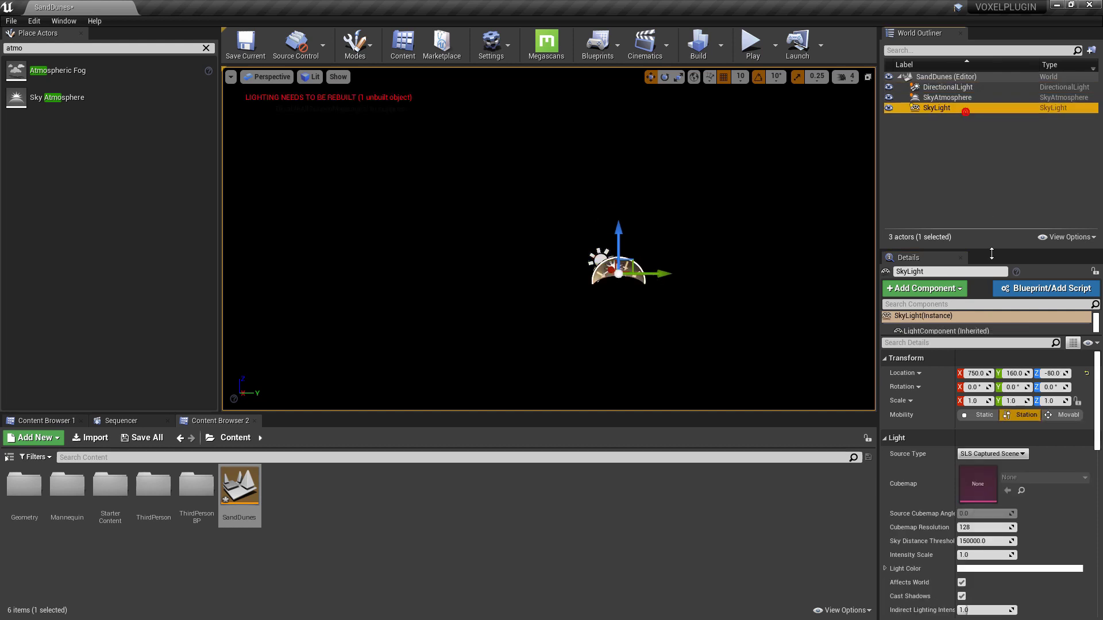
click(1062, 415)
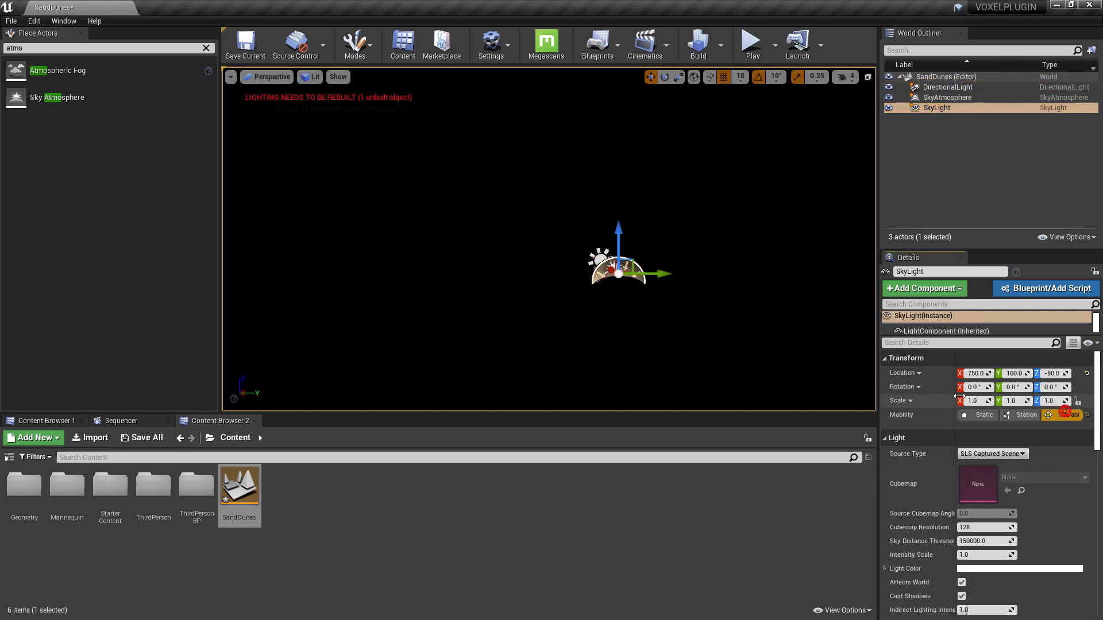
click(11, 20)
click(60, 121)
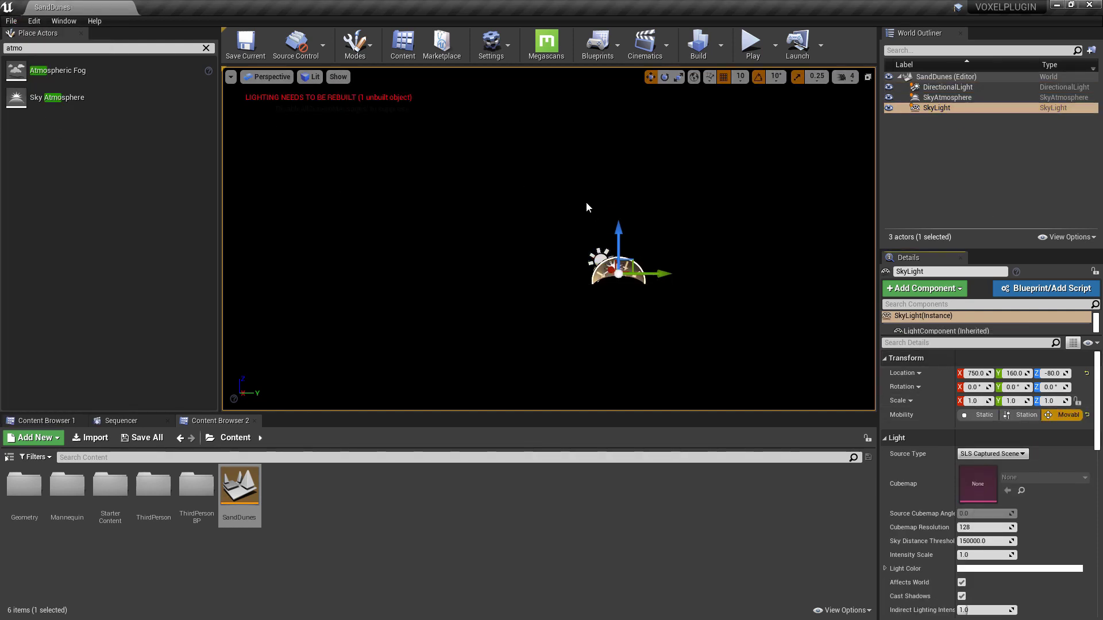
- Enable Atmosphere / Fog Sun Light in the DirectionalLight's advanced Light settings
click(948, 87)
scroll(1074, 419, down, 3)
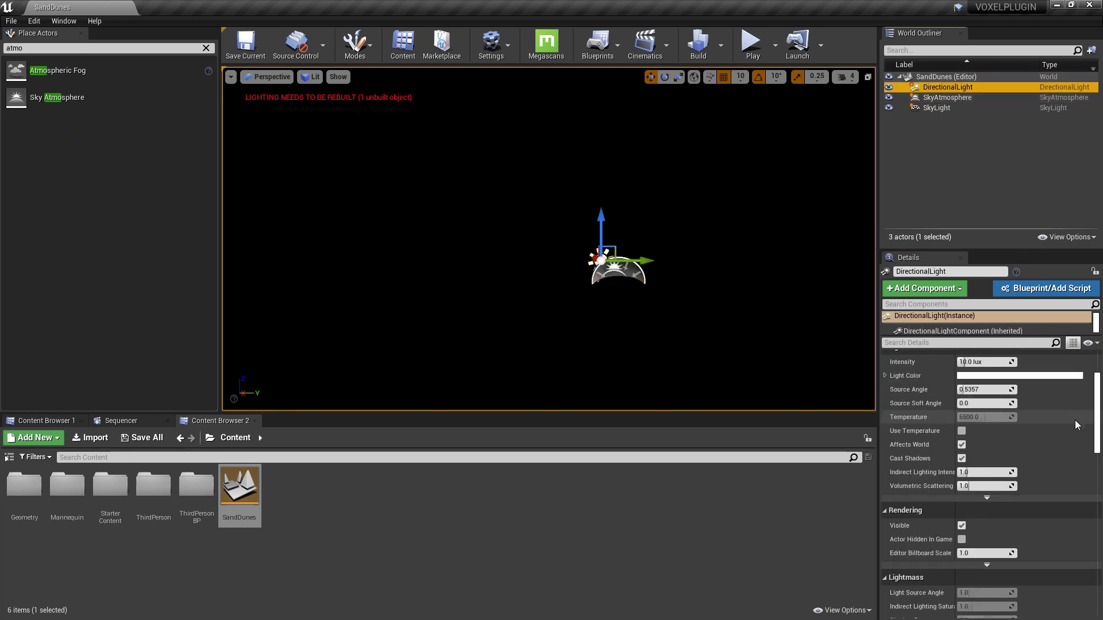
click(990, 477)
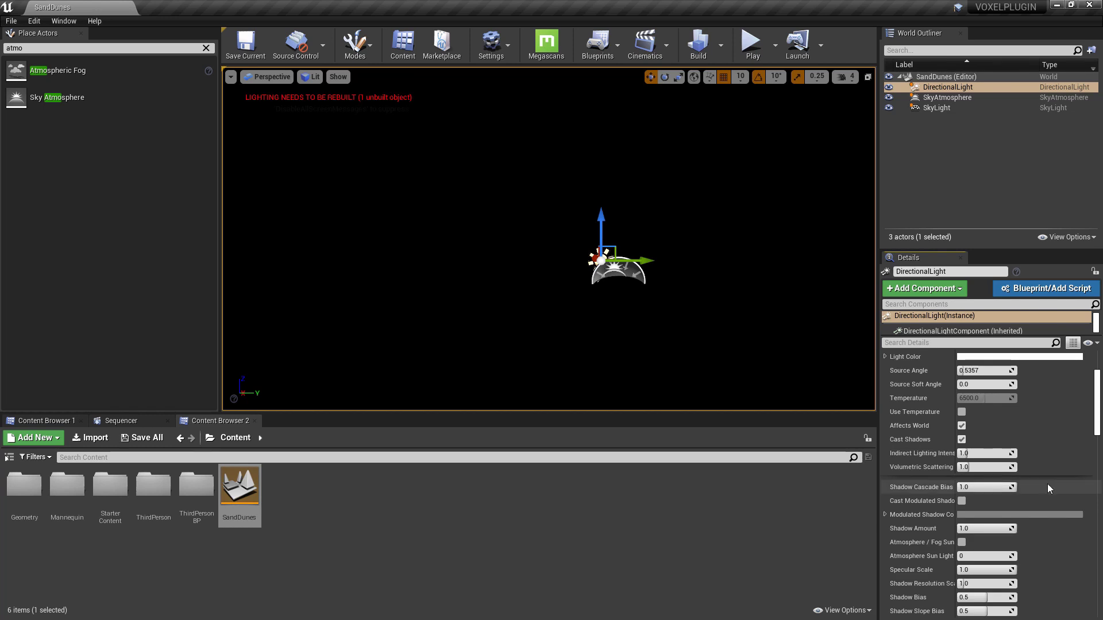
scroll(1047, 484, down, 2)
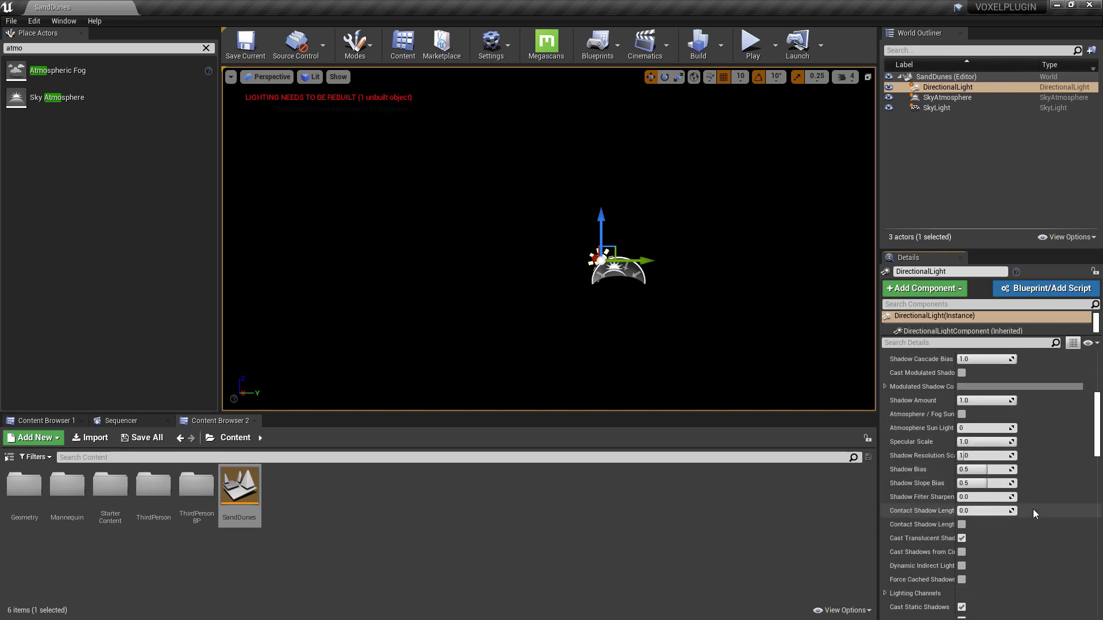
scroll(1033, 509, down, 5)
click(980, 439)
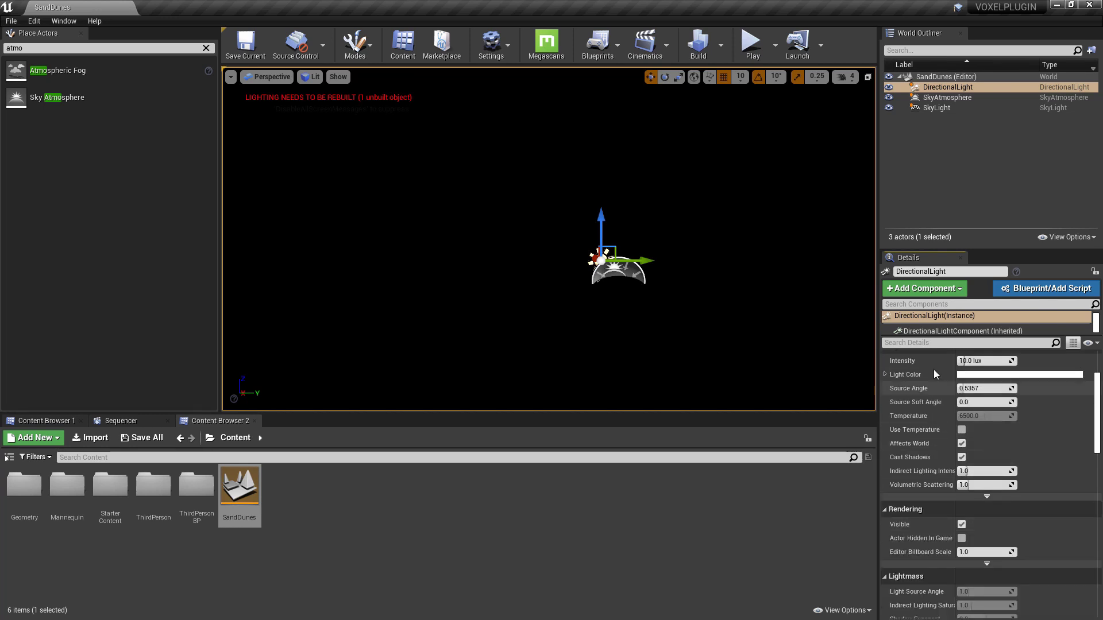
scroll(895, 382, up, 4)
click(988, 551)
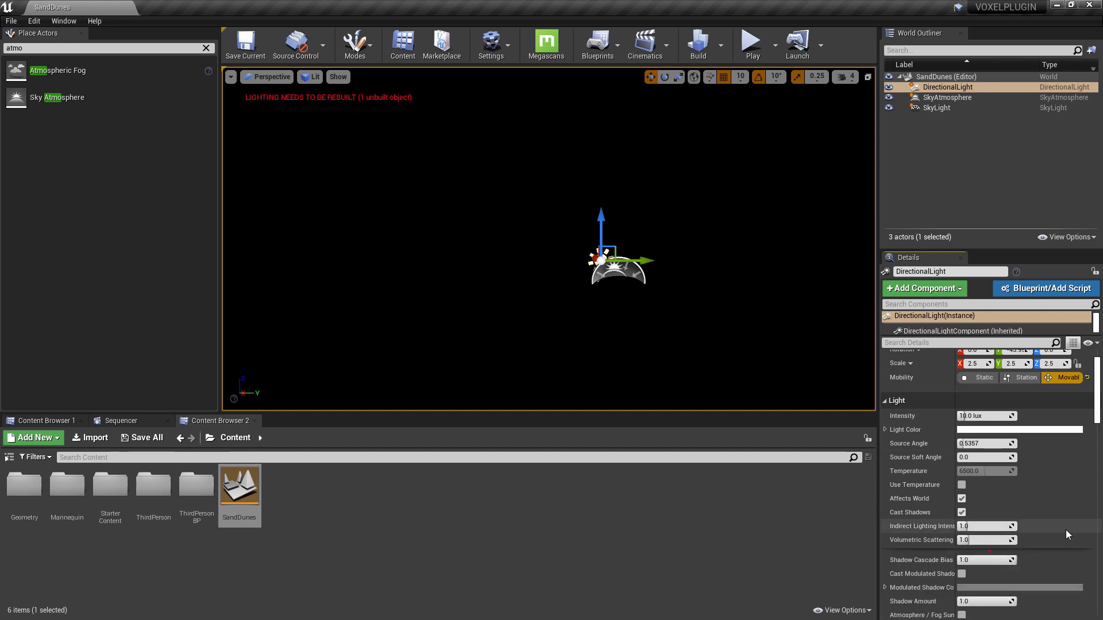
scroll(1066, 530, down, 2)
scroll(1066, 530, down, 1)
scroll(1066, 529, down, 2)
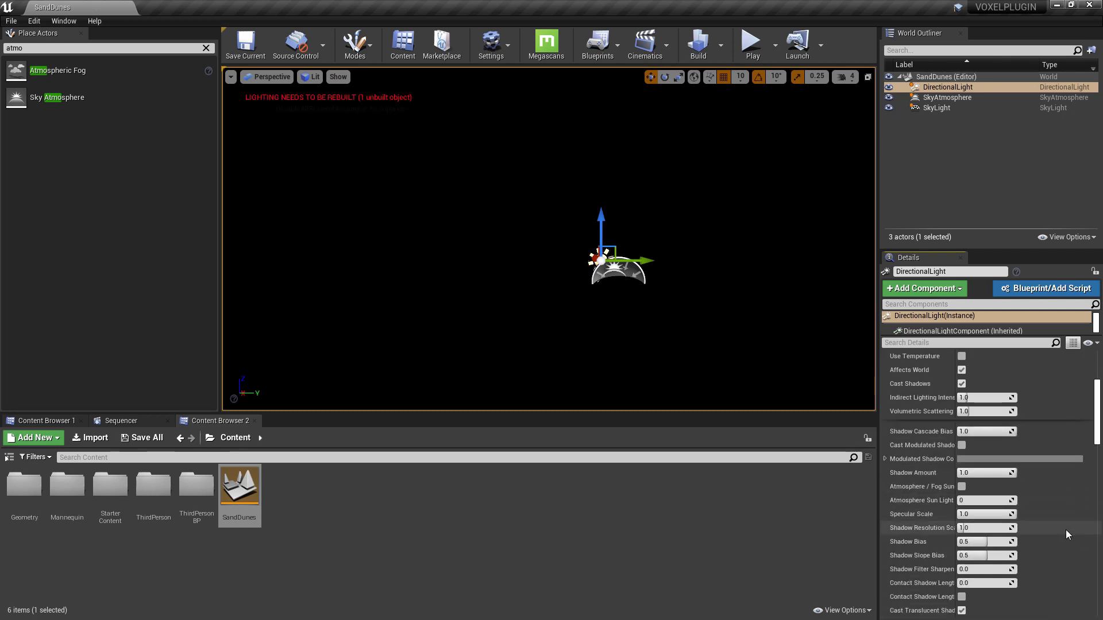
scroll(1066, 529, down, 2)
scroll(1066, 530, down, 1)
scroll(1066, 529, down, 1)
scroll(1066, 530, down, 1)
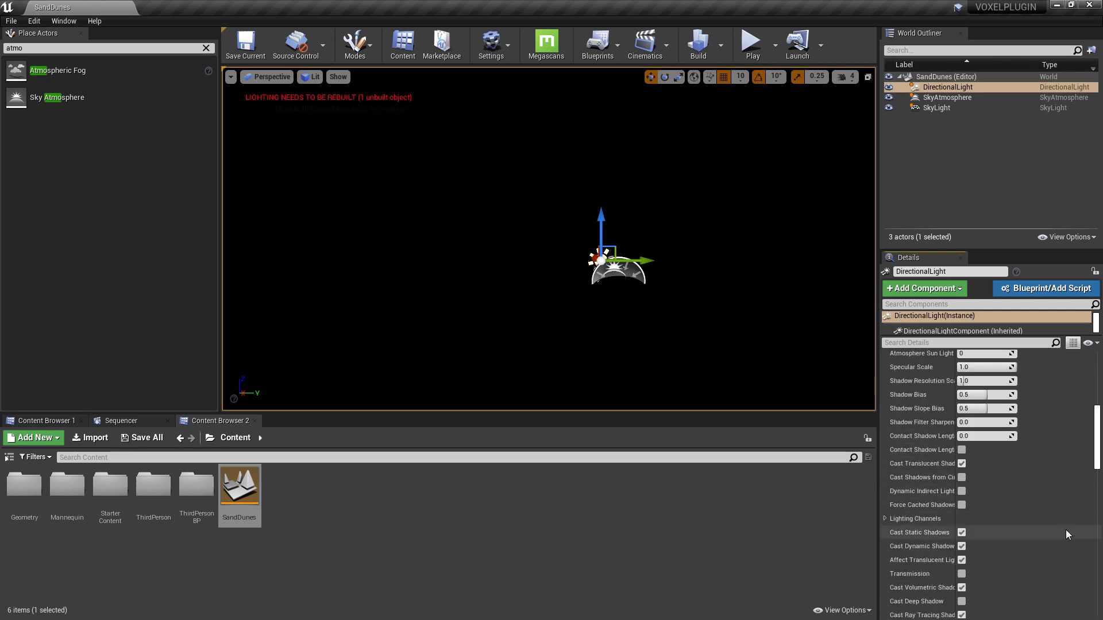
scroll(1057, 534, down, 2)
scroll(1042, 535, up, 3)
scroll(1042, 534, up, 3)
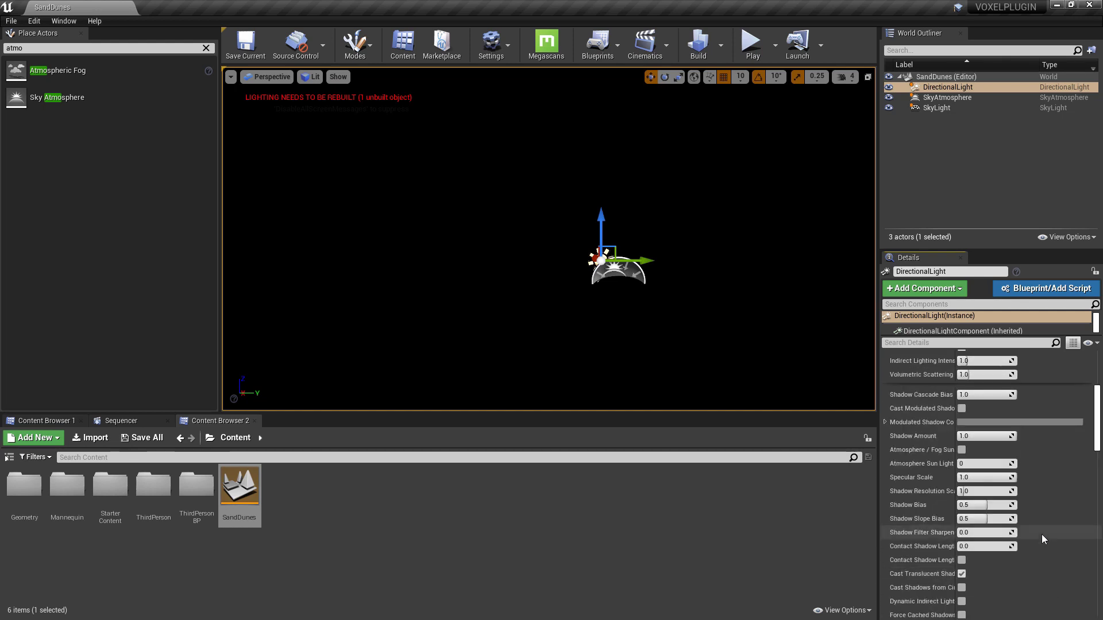
click(960, 449)
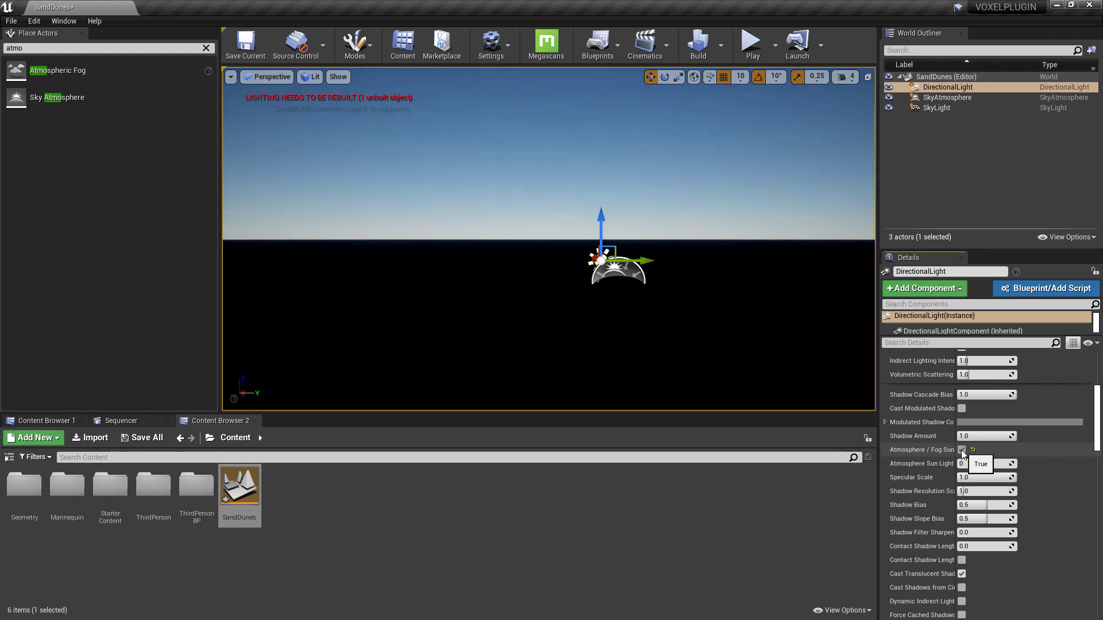
- Check the SkyAtmosphere and SkyLight properties and return to the DirectionalLight
right_drag(710, 301, 710, 304)
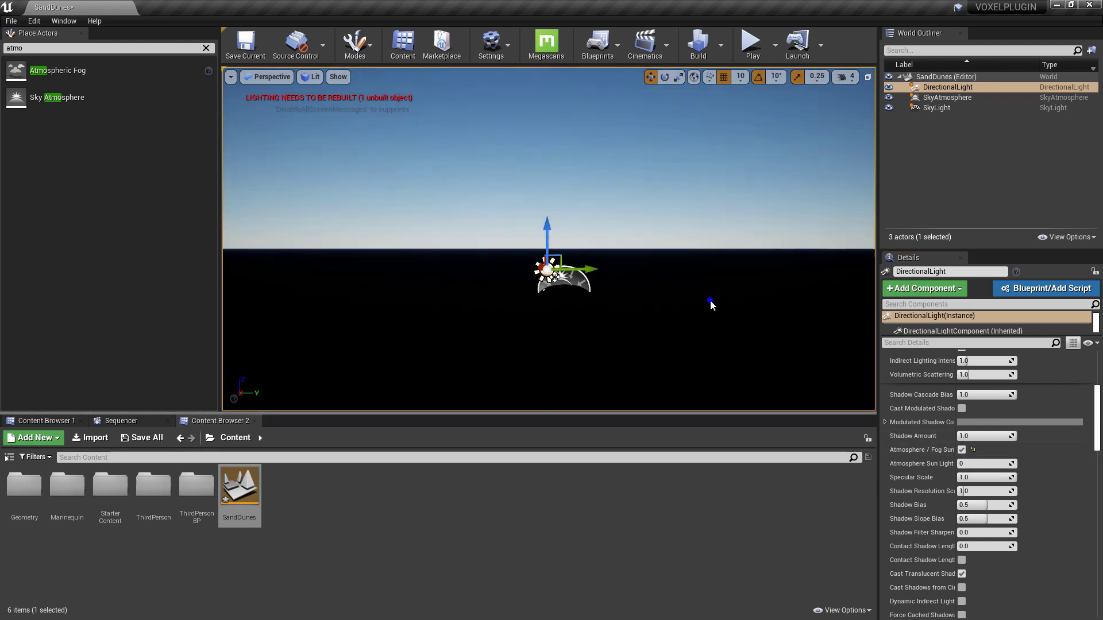
click(947, 97)
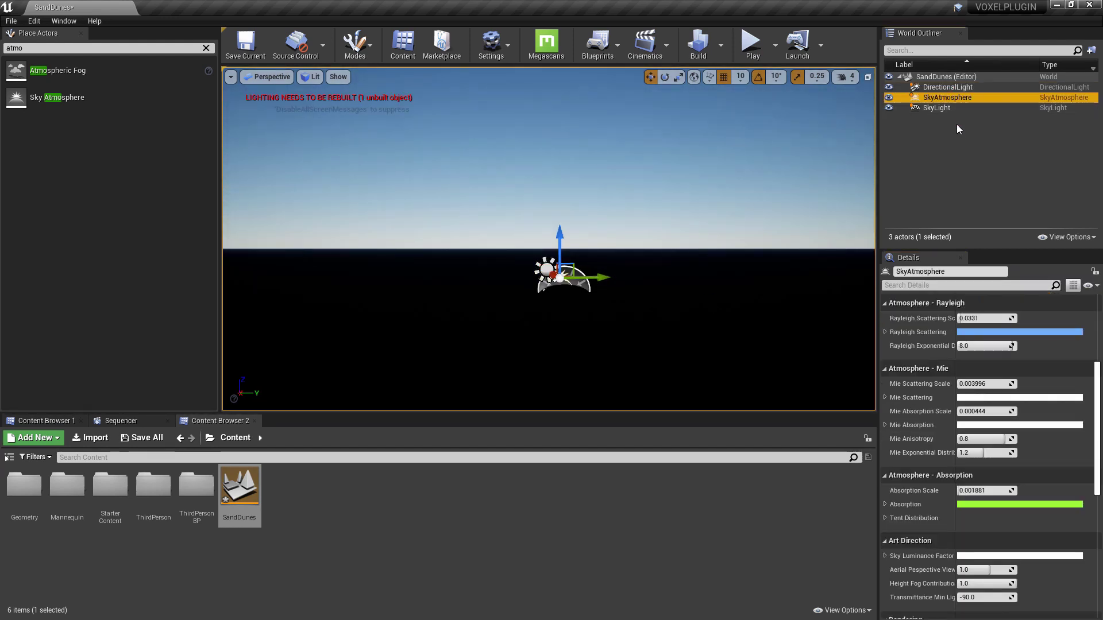
click(956, 124)
click(952, 110)
scroll(1067, 436, down, 5)
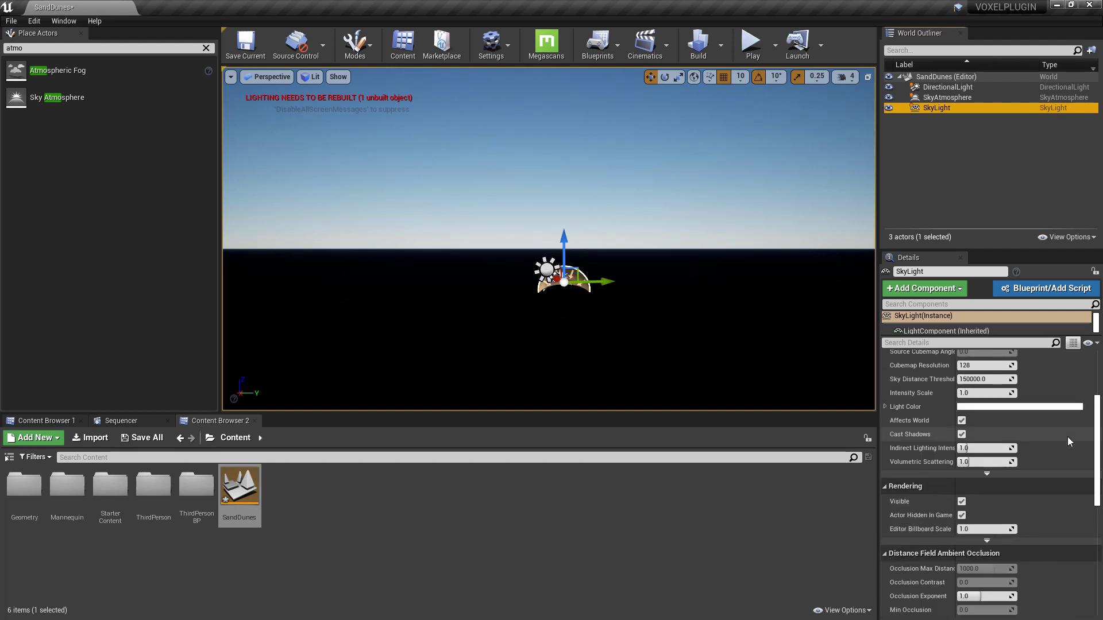
scroll(1067, 437, up, 3)
scroll(1067, 437, up, 2)
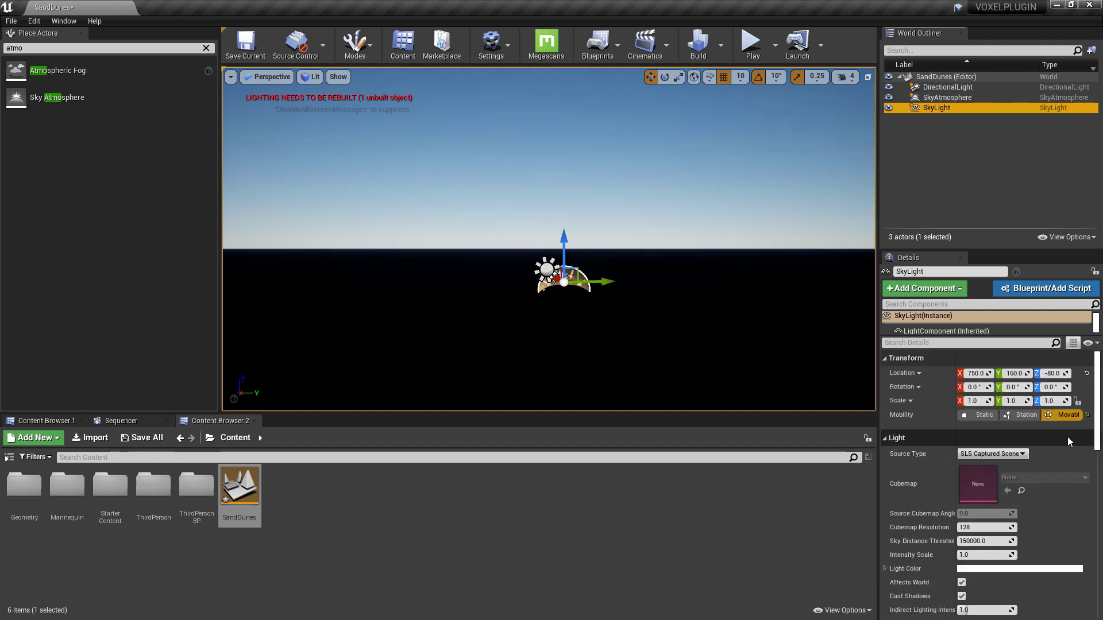
click(989, 87)
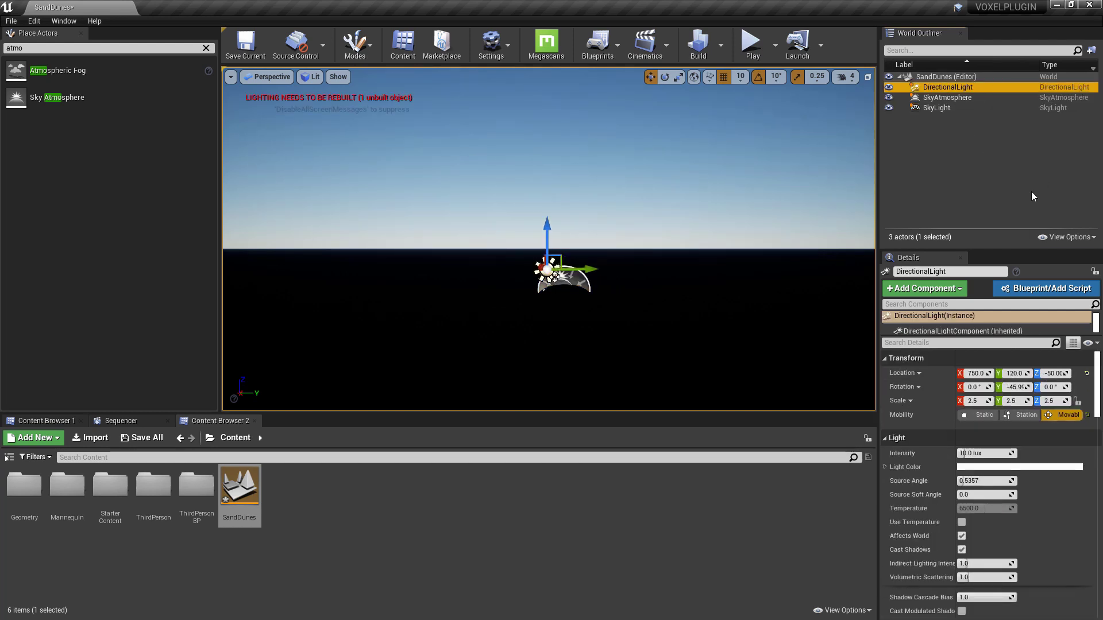
- Run Build Lighting Only for the SandDunes level
click(719, 42)
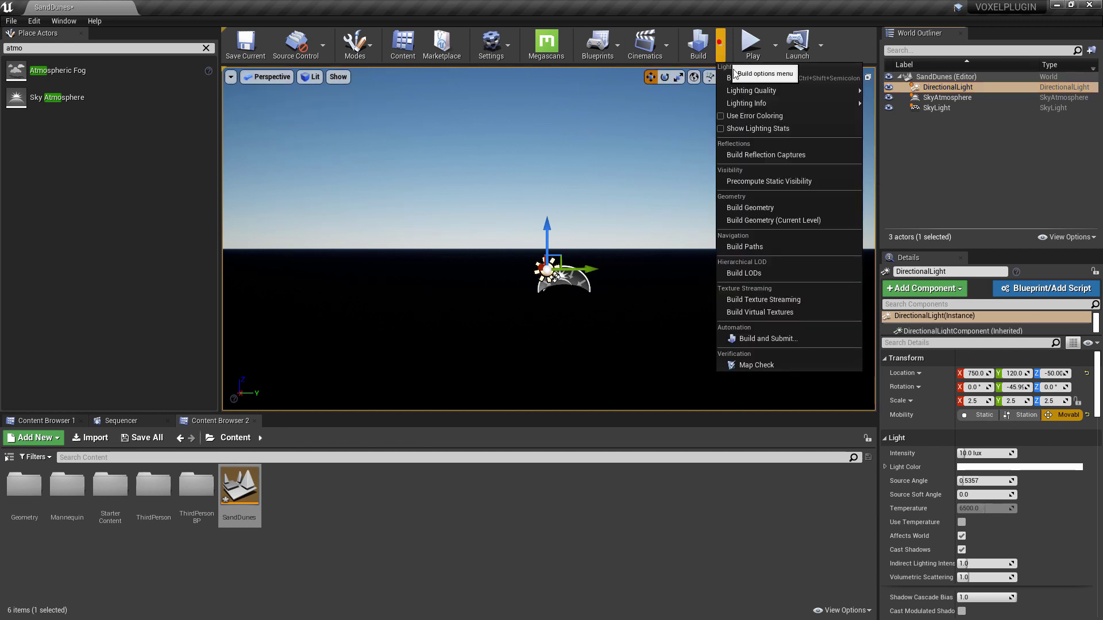
mouse_move(748, 94)
click(878, 100)
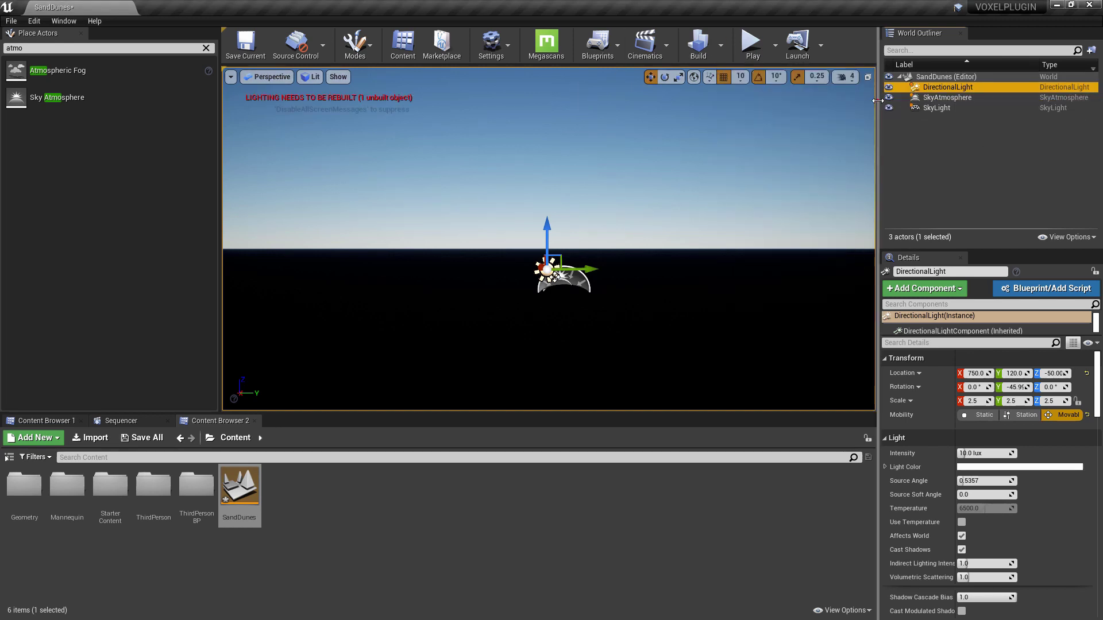
click(721, 46)
click(741, 77)
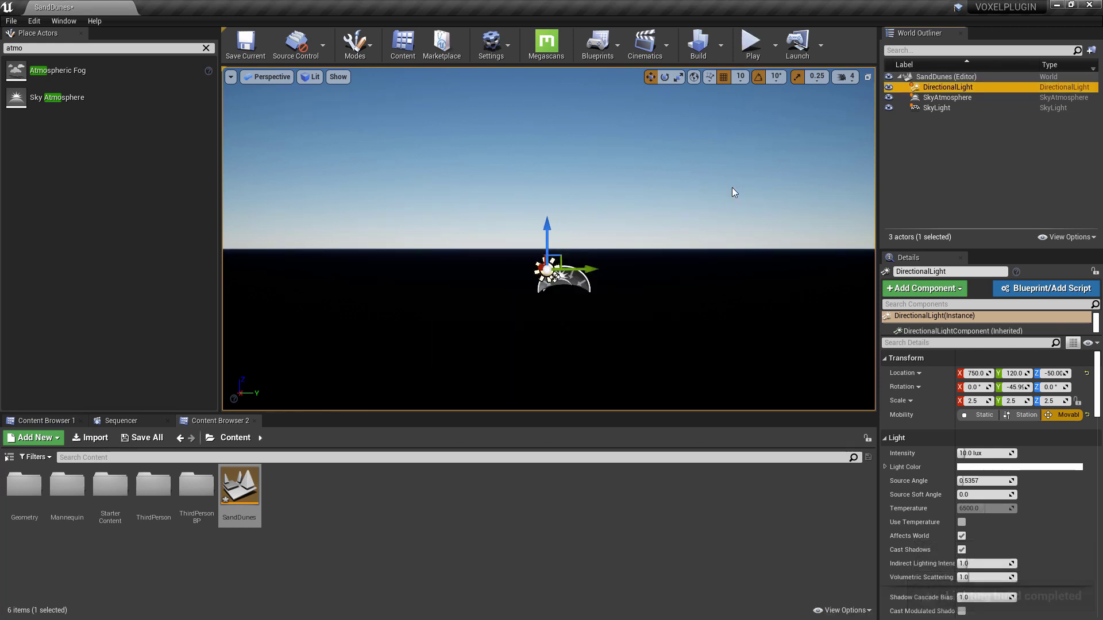
- Preview sun angles on the DirectionalLight with Ctrl+L, undo the rotation, and frame the light
click(944, 97)
click(975, 163)
click(547, 269)
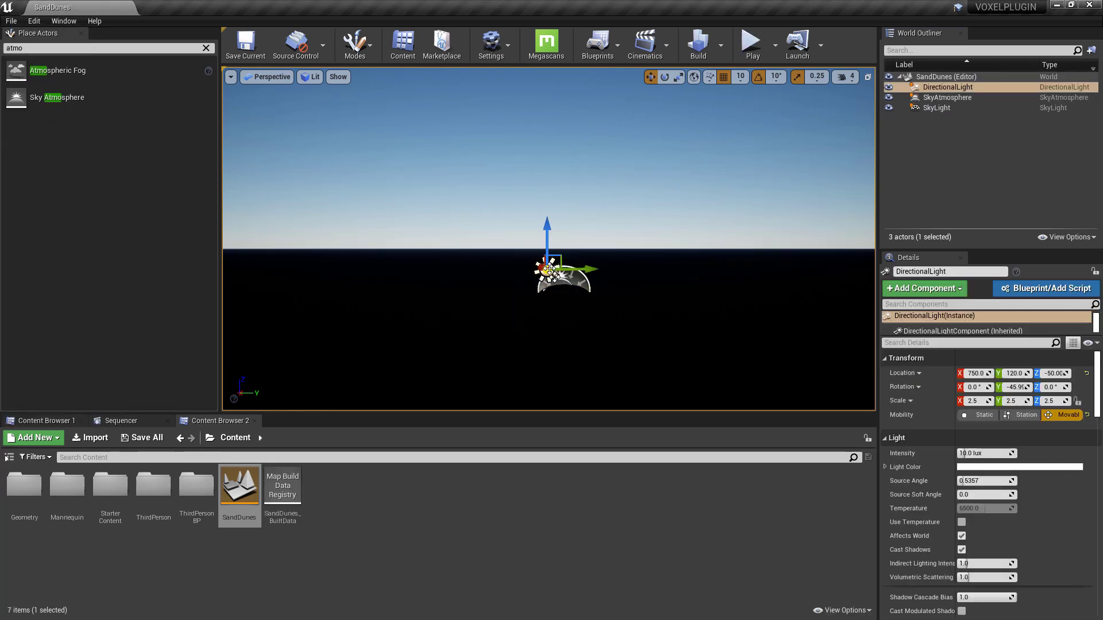
key(ctrl+l)
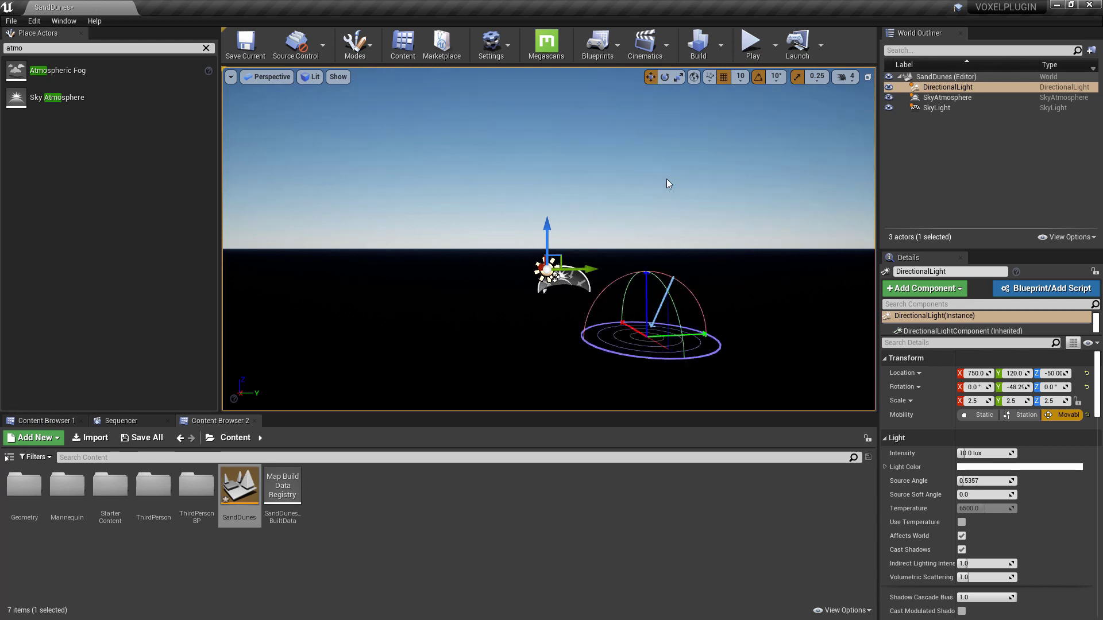
key(ctrl+l)
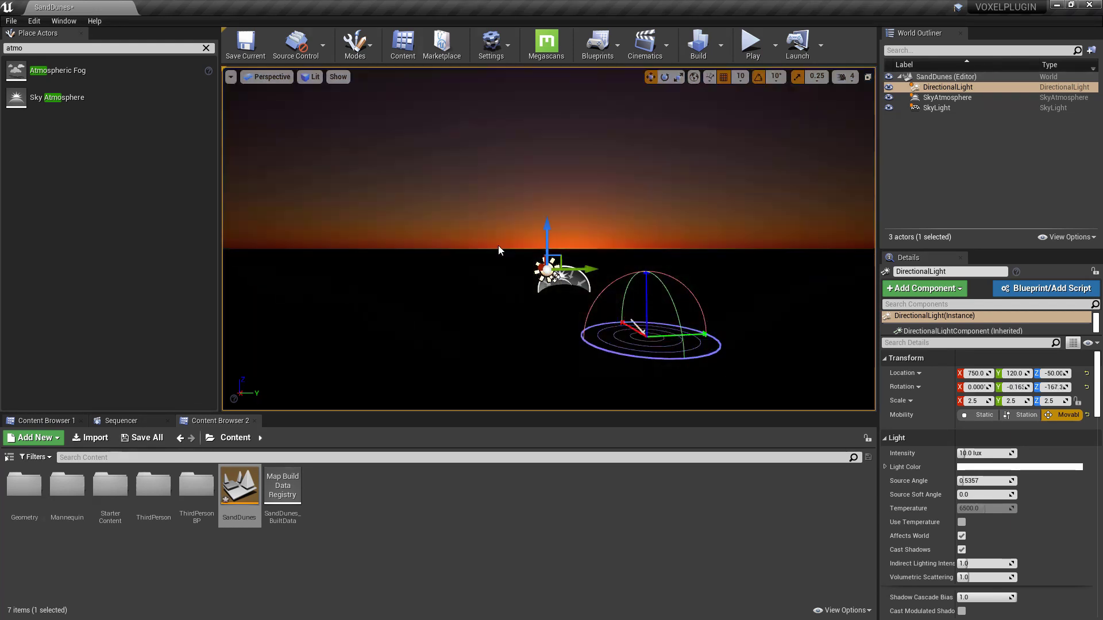
key(ctrl+l)
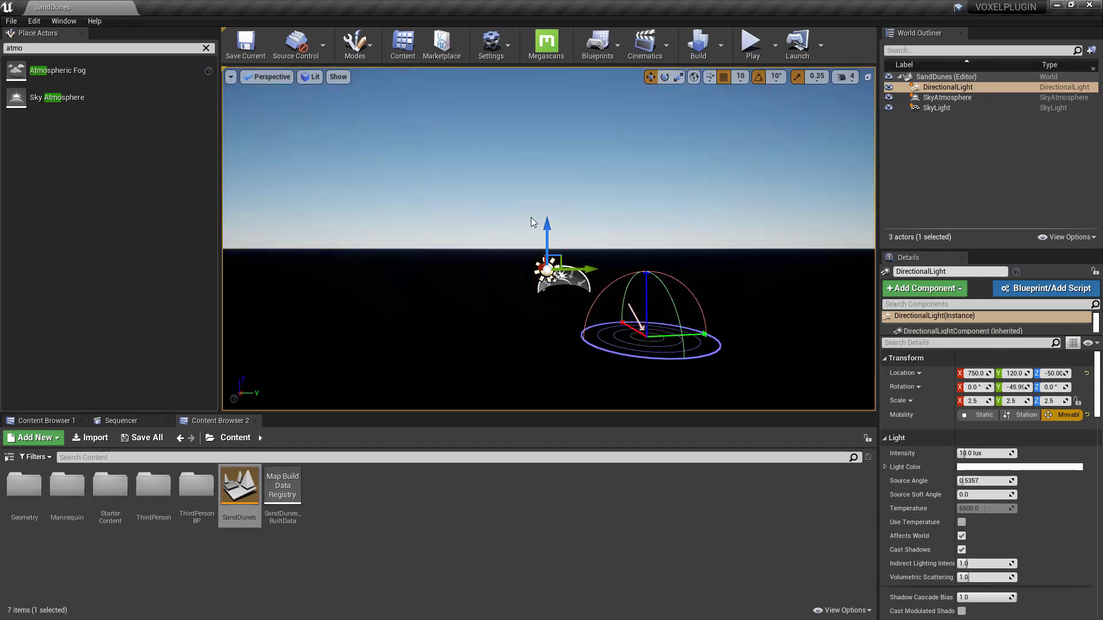
key(ctrl+z)
key(ctrl+z)
key(f)
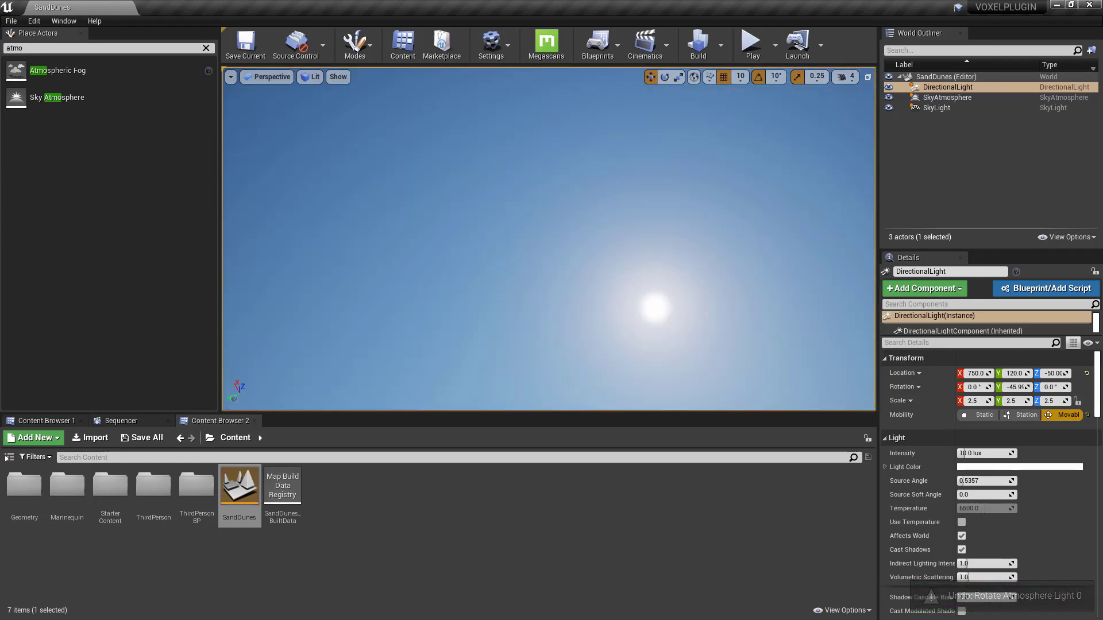
click(355, 45)
- In Landscape mode, choose Import from File and load the dune heightmap from Engine Projects
click(378, 98)
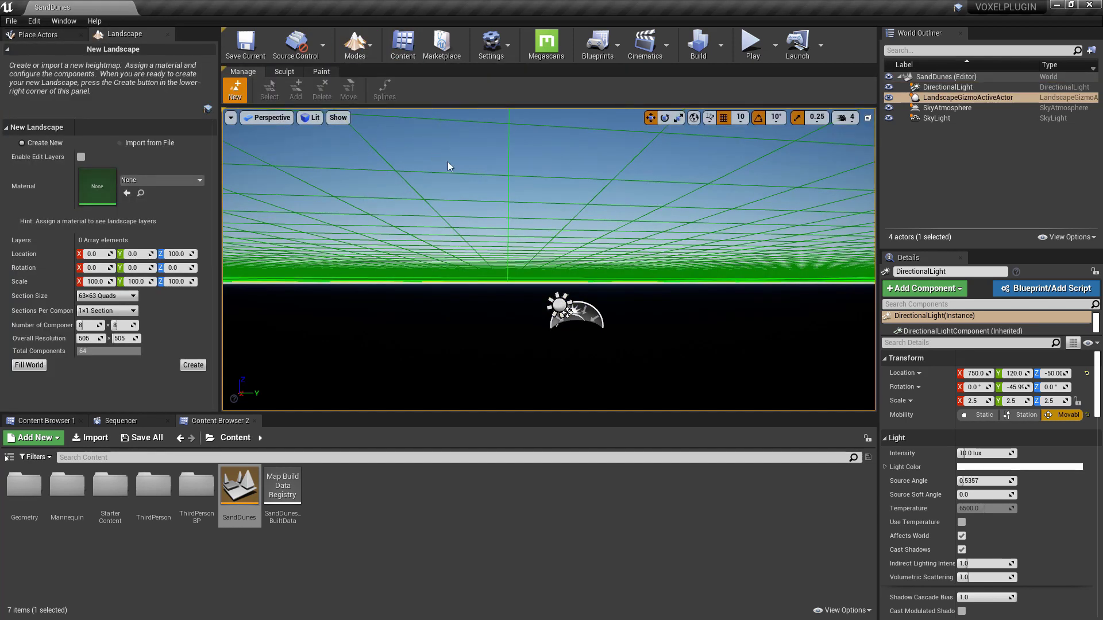
right_drag(442, 175, 442, 258)
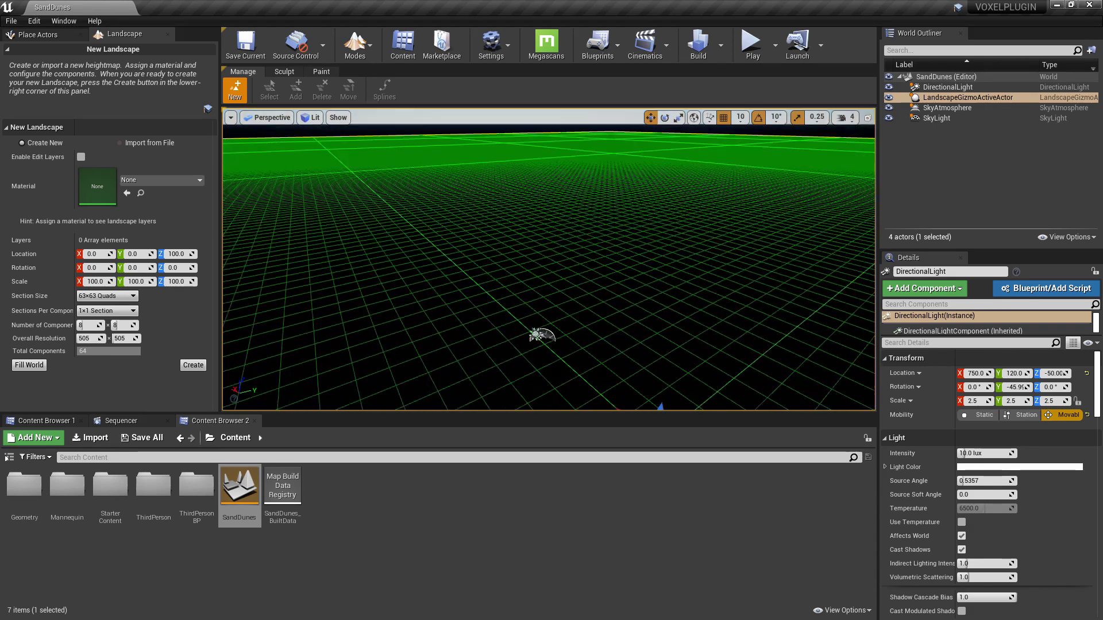
click(121, 143)
click(191, 171)
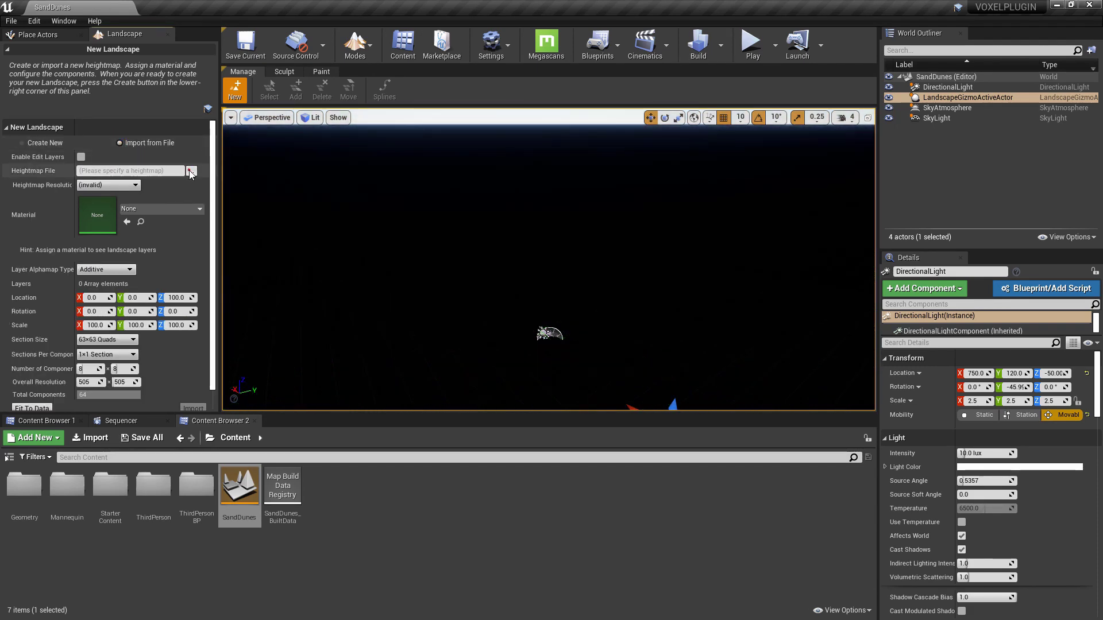
scroll(240, 192, down, 2)
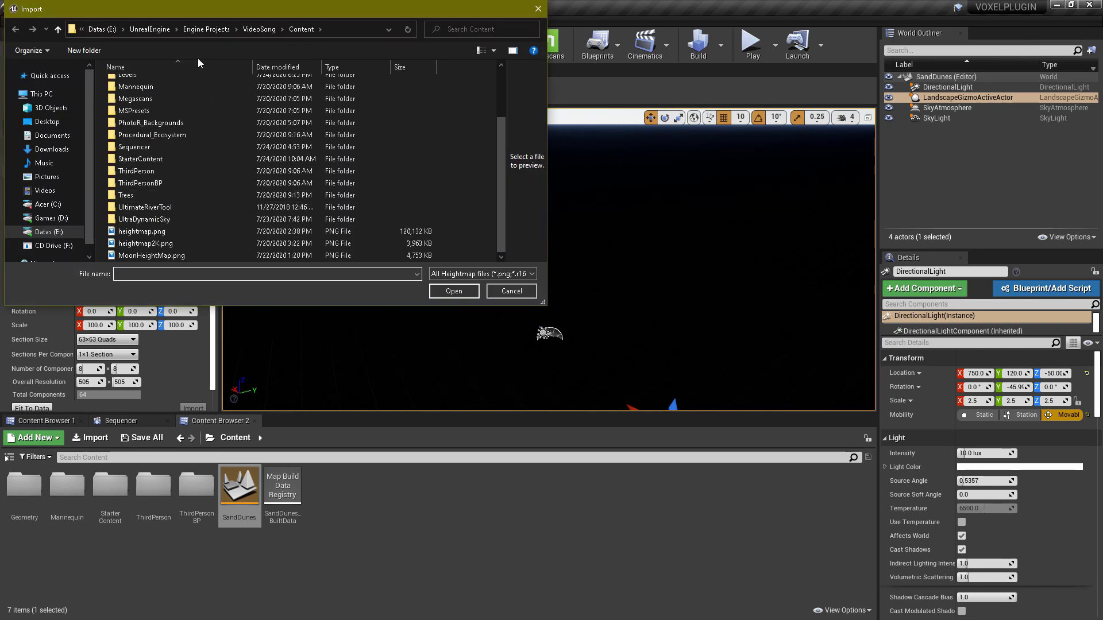
click(224, 32)
double_click(233, 80)
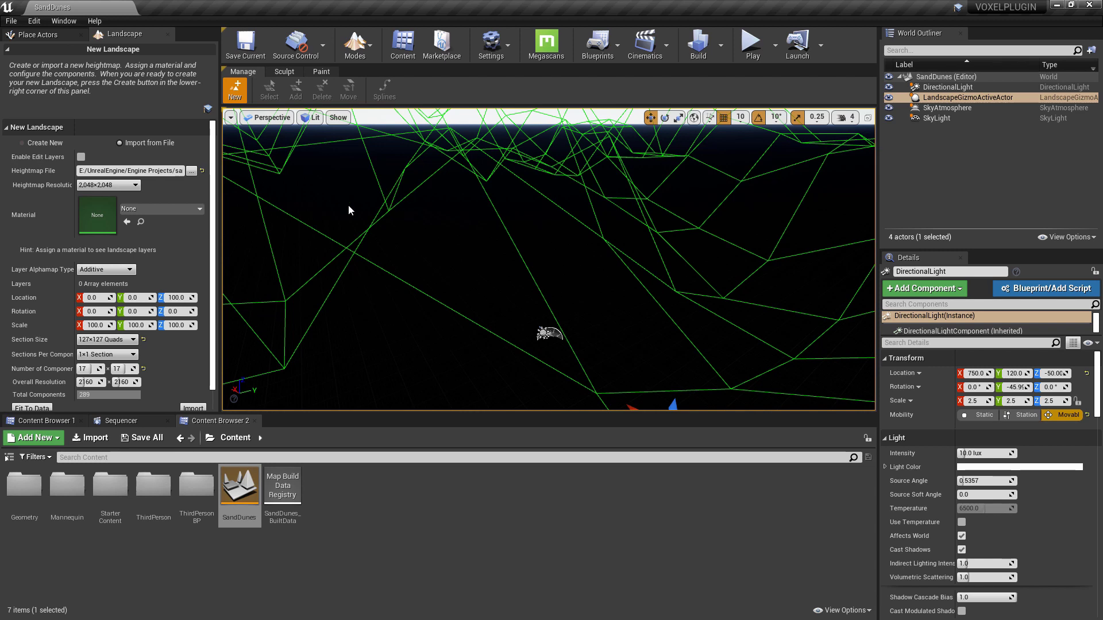
- Set section size to 255×255 quads and import the 2041×2041 dune landscape
click(126, 339)
click(122, 411)
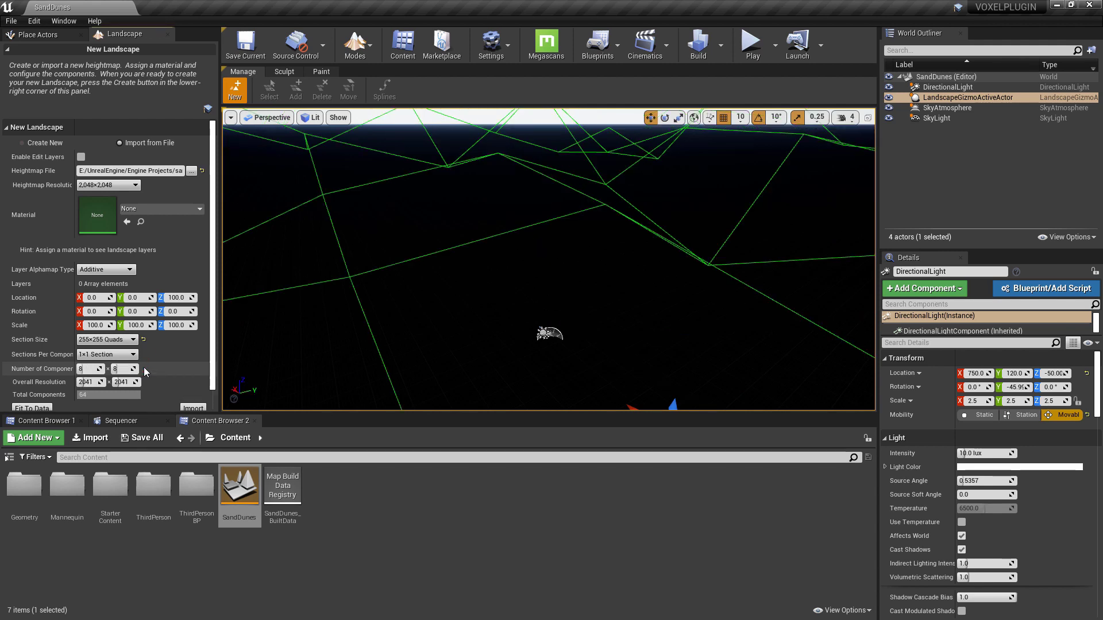
right_drag(344, 322, 517, 242)
click(889, 213)
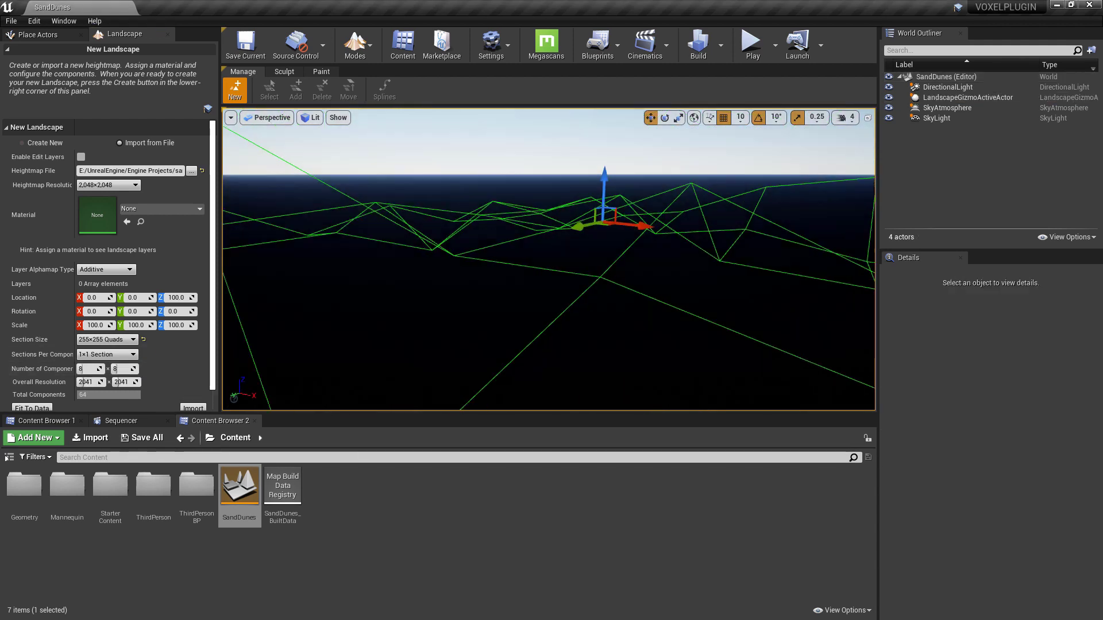
right_drag(632, 287, 459, 299)
scroll(85, 398, down, 1)
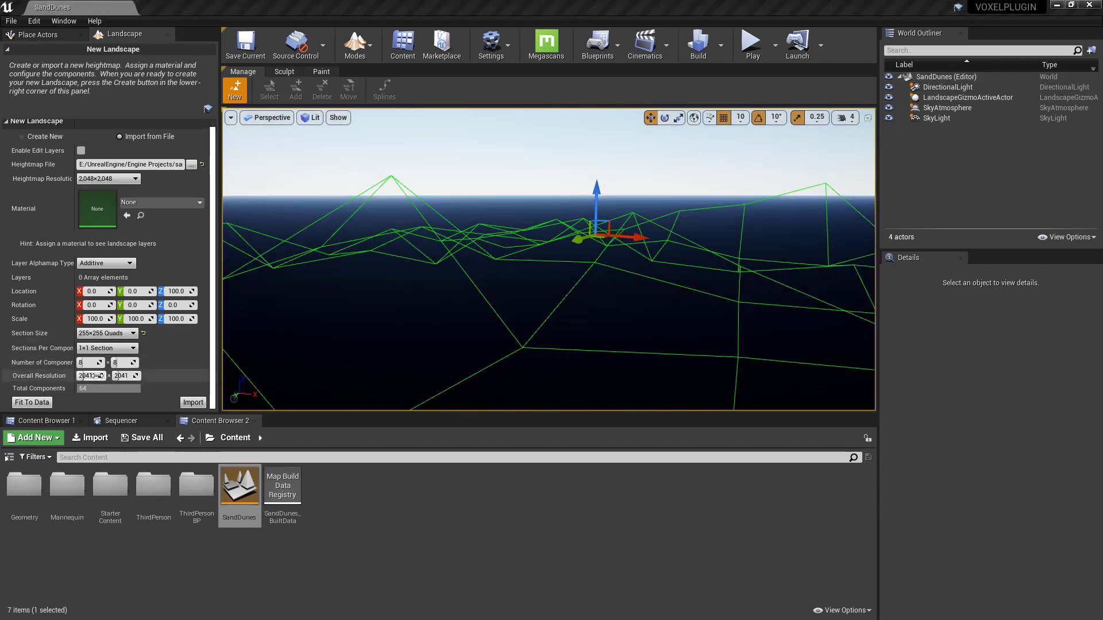
click(197, 402)
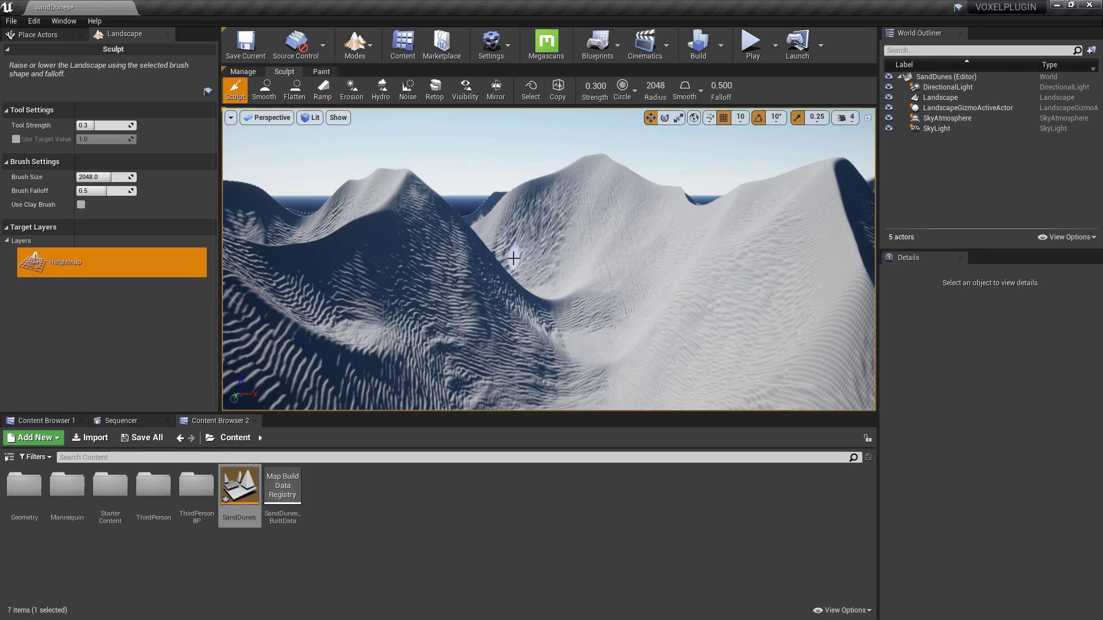
- Fly over the rippled dune landscape, then undo its creation with Ctrl+Z
mouse_move(463, 277)
right_down()
mouse_move(517, 275)
mouse_move(468, 275)
right_up()
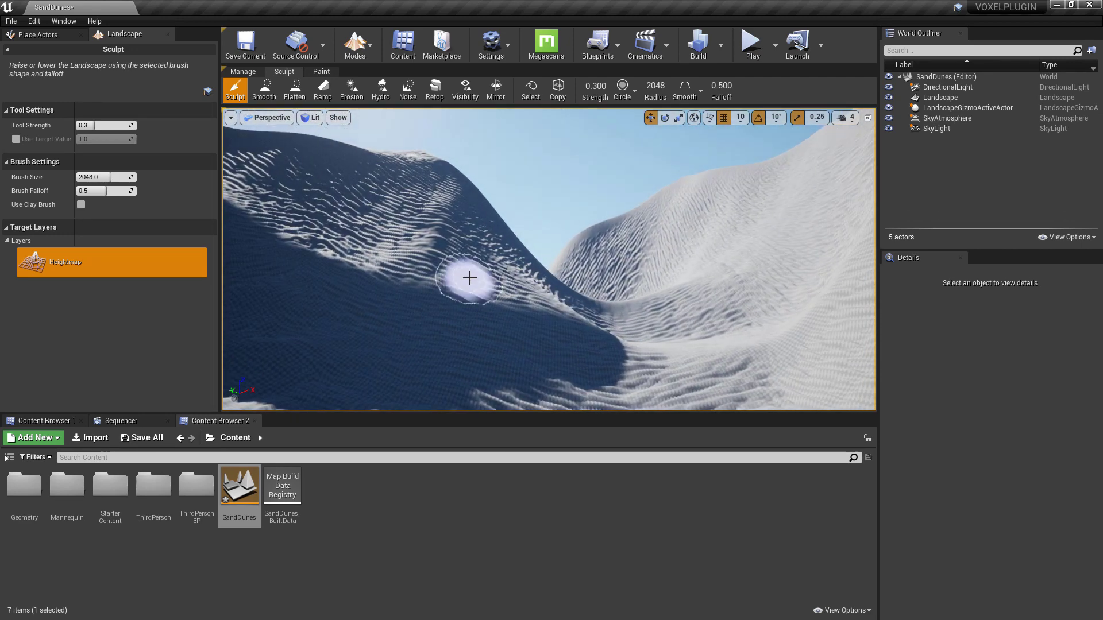
right_click(470, 279)
right_drag(578, 226, 545, 204)
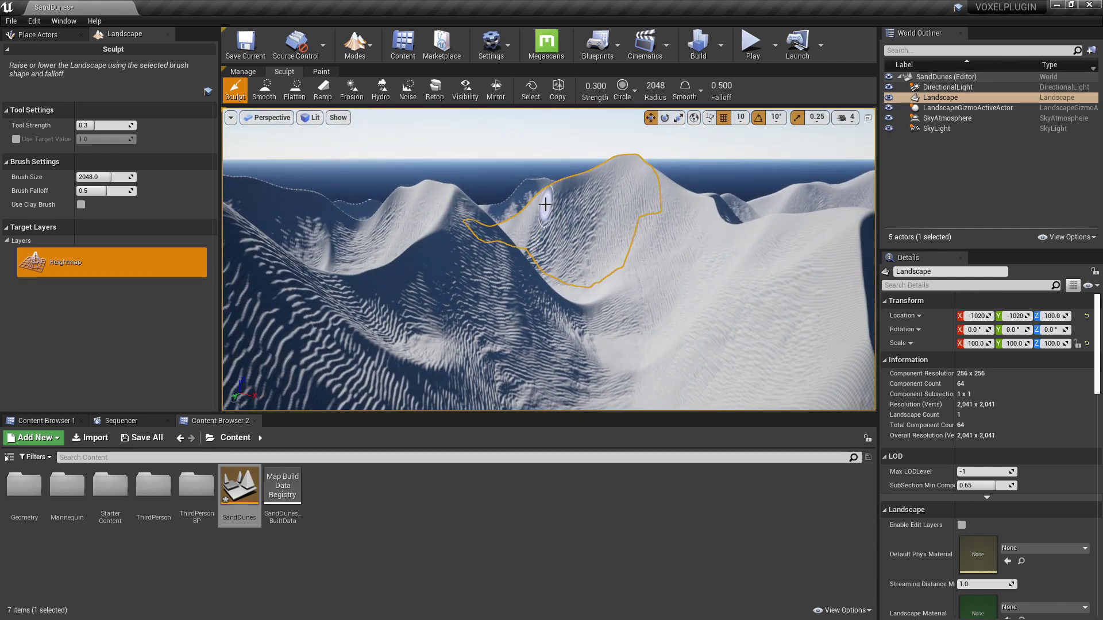
key(ctrl+z)
key(ctrl+z)
key(ctrl+z)
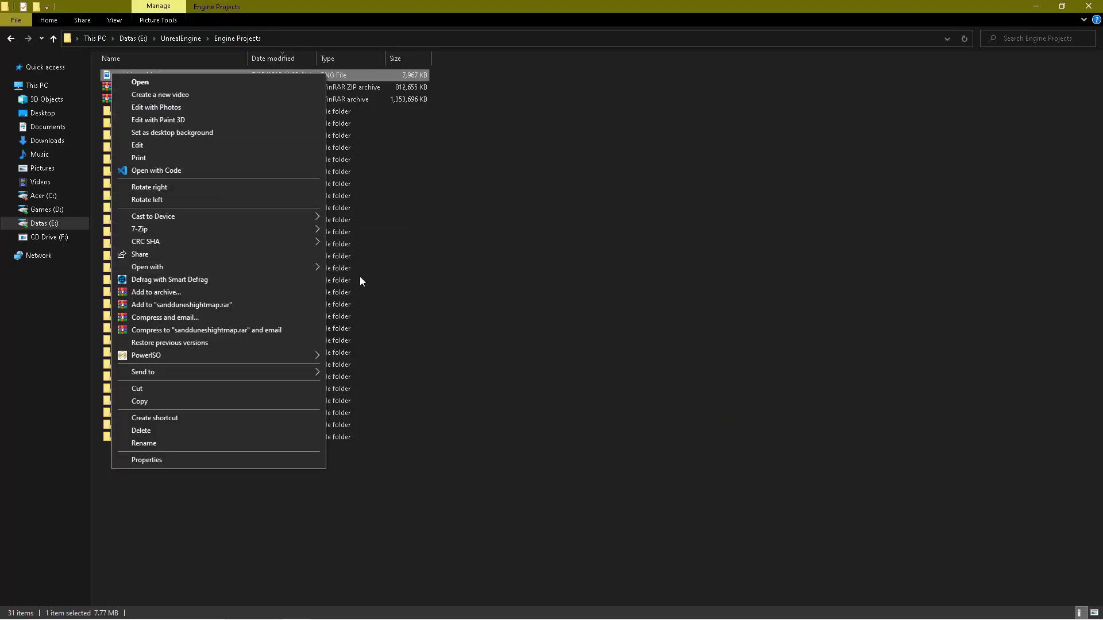
- Open the heightmap PNG in Photoshop and browse the Filter and Image Adjustments menus
mouse_move(298, 265)
click(384, 284)
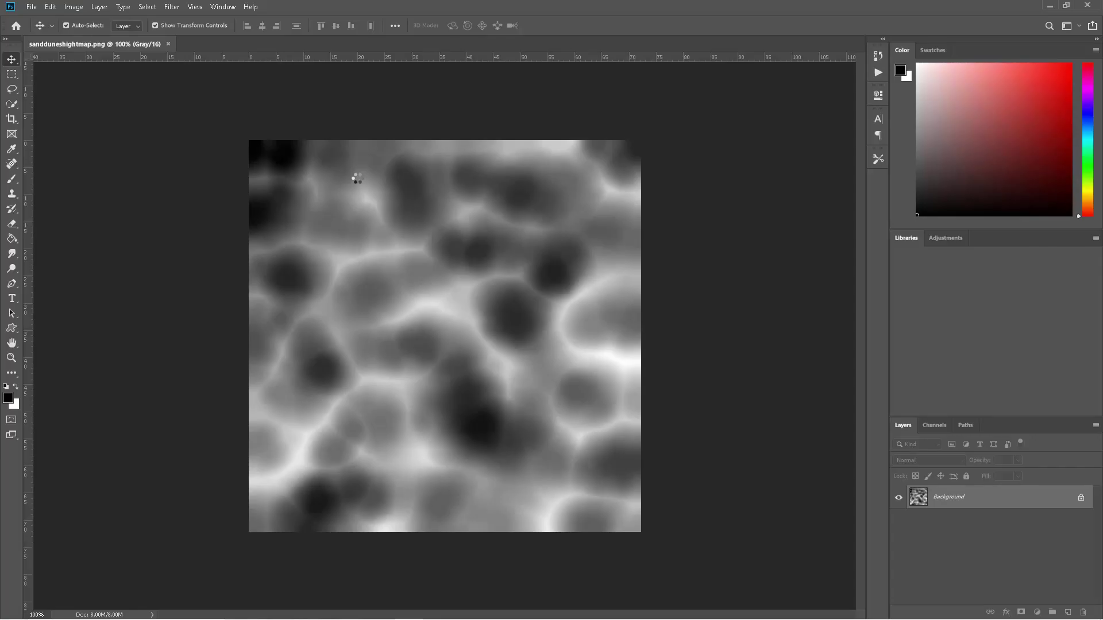
click(172, 7)
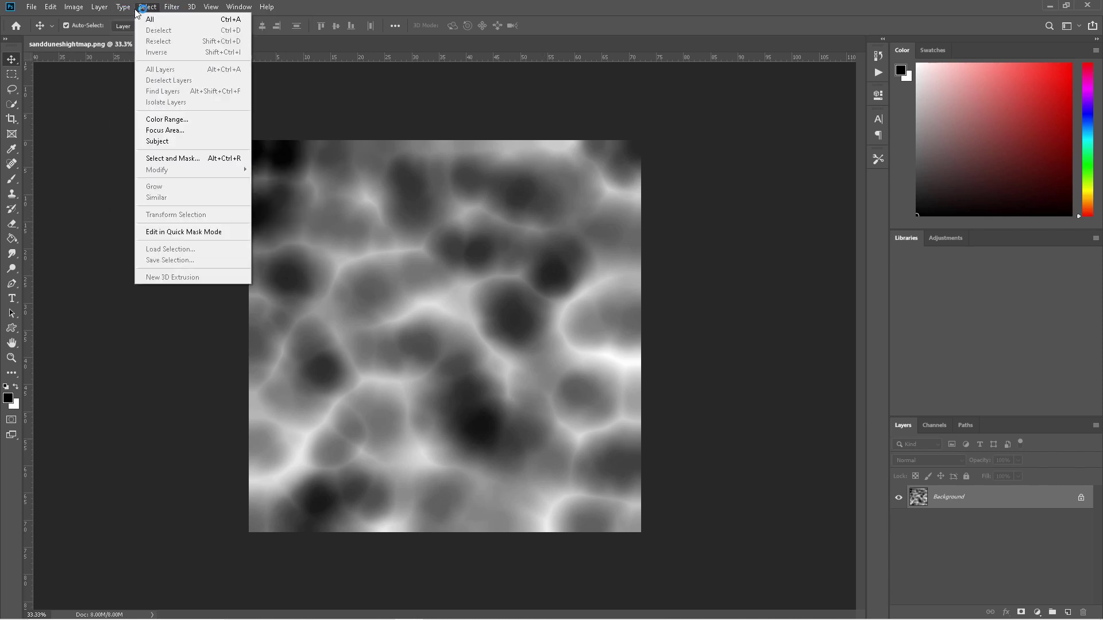
mouse_move(84, 30)
key(Escape)
key(Escape)
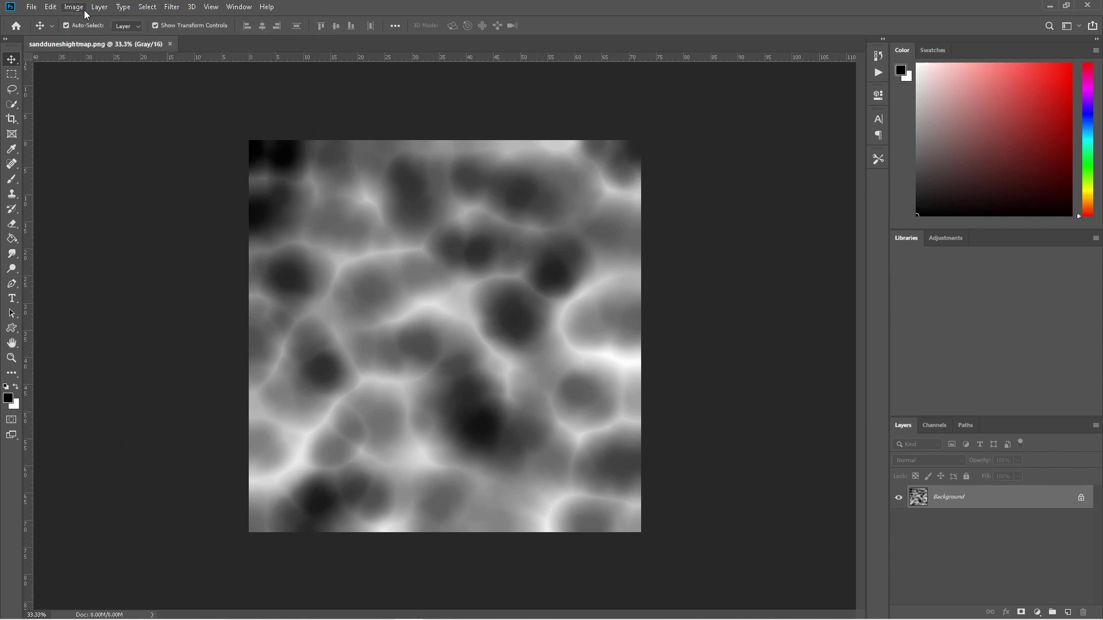
click(78, 10)
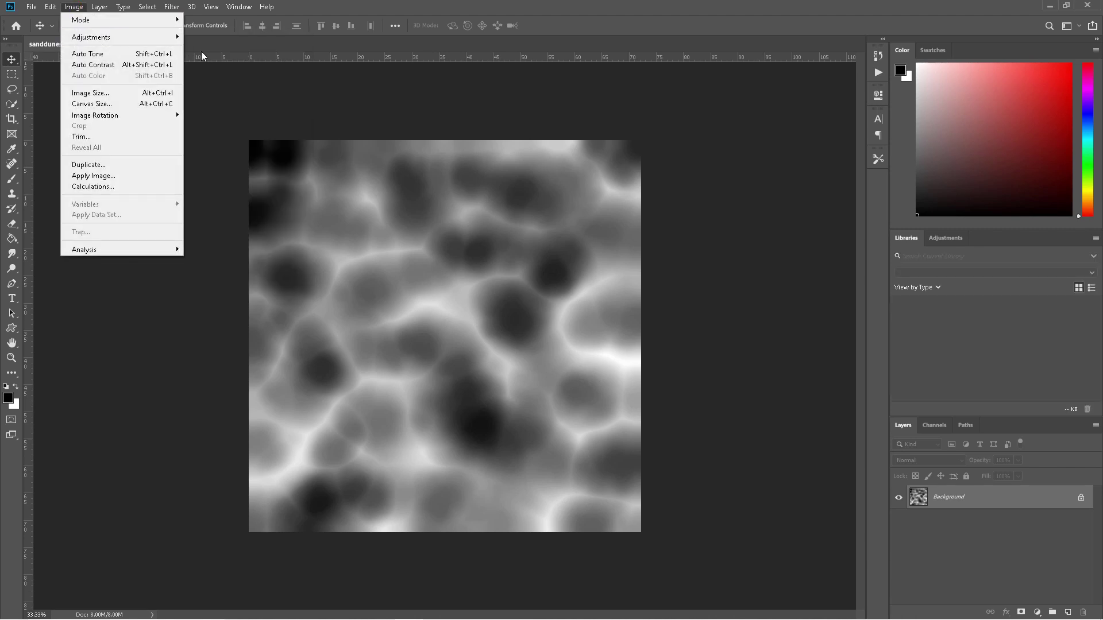
mouse_move(143, 36)
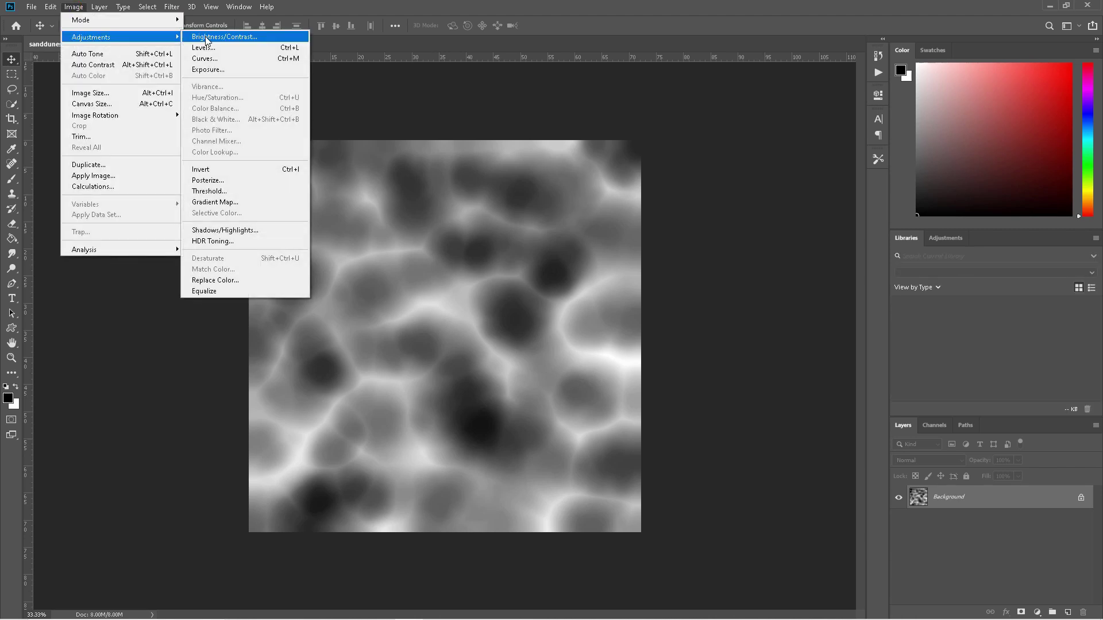
click(708, 351)
- Lower the Levels output white to 63 to darken the heightmap, then return to Unreal
key(ctrl+l)
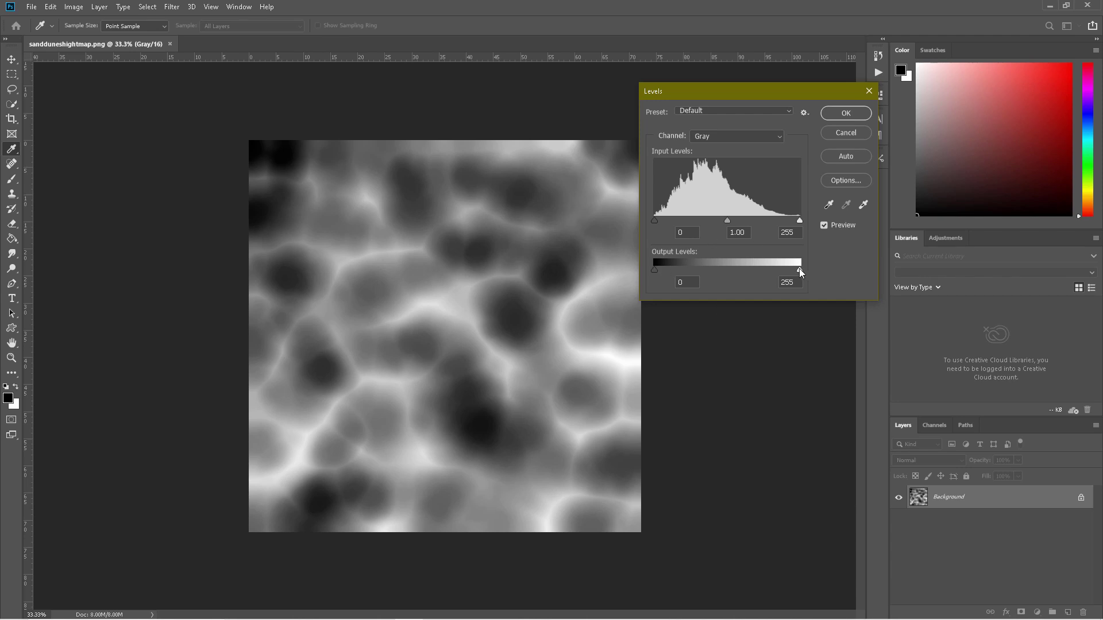
drag(799, 269, 685, 273)
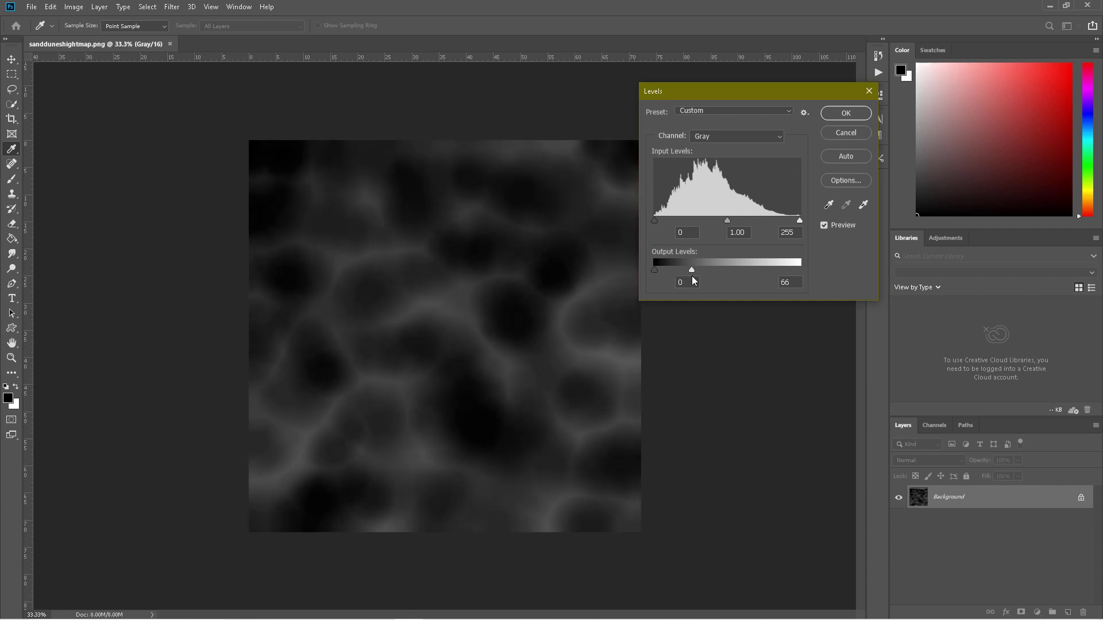
key(Tab)
click(850, 116)
key(alt+Tab)
key(alt+Tab)
key(alt+Tab)
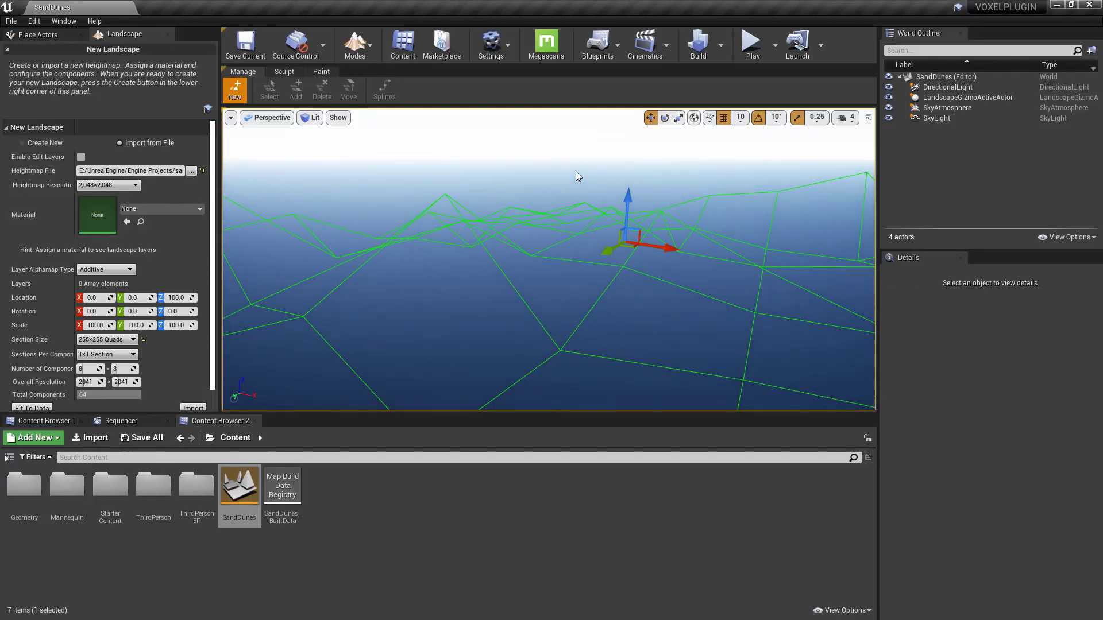
- Import the darkened heightmap PNG as a new landscape, undoing and re-importing it once
click(192, 170)
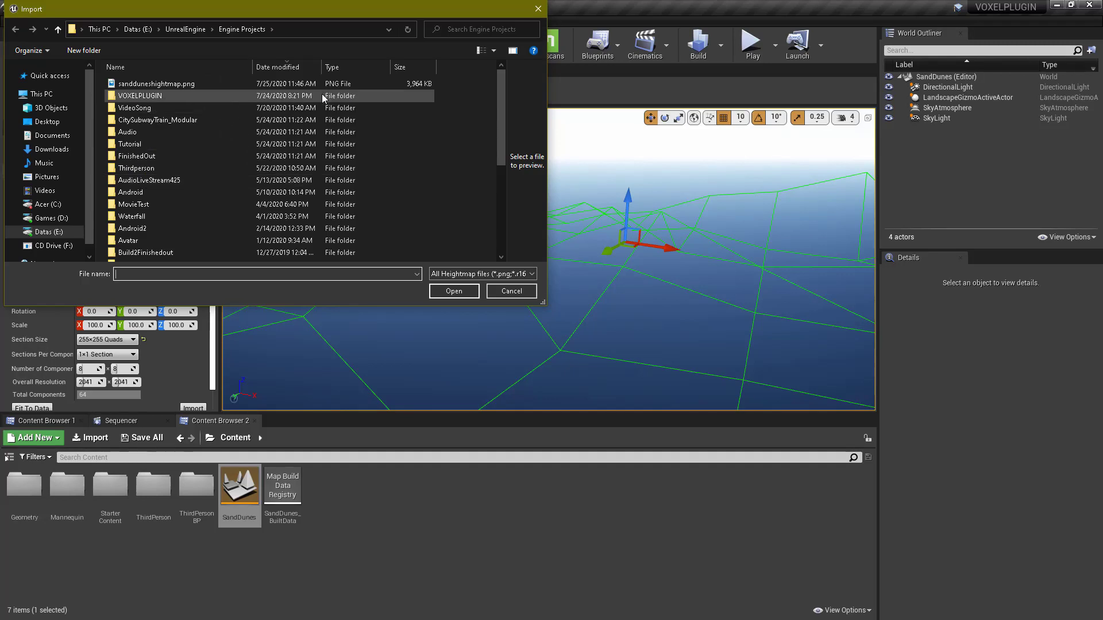
double_click(321, 89)
right_drag(402, 160, 403, 155)
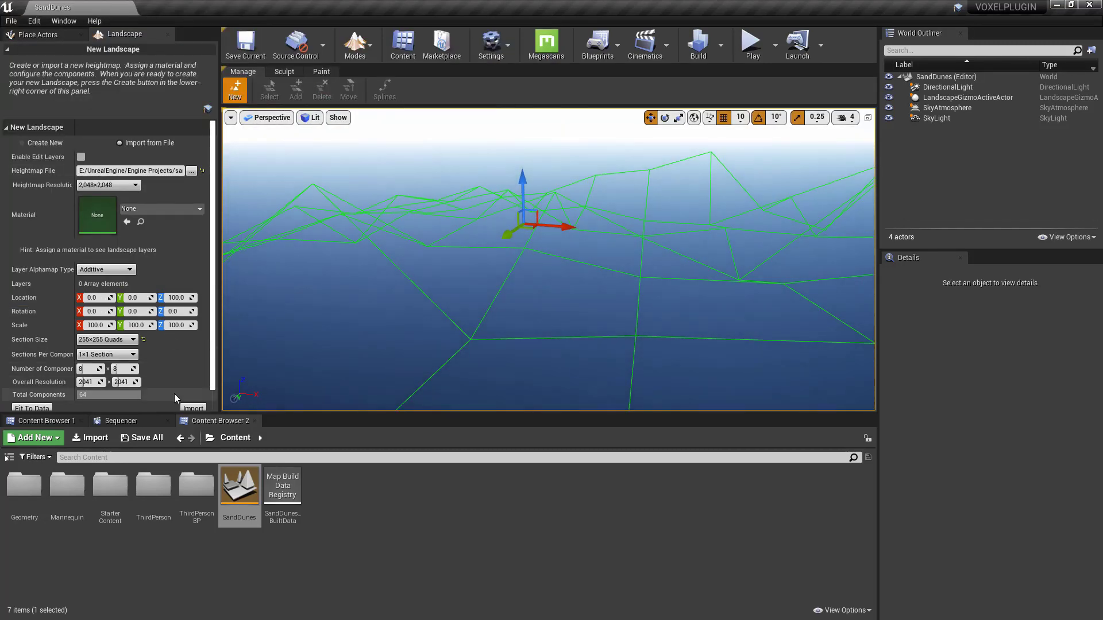
click(192, 408)
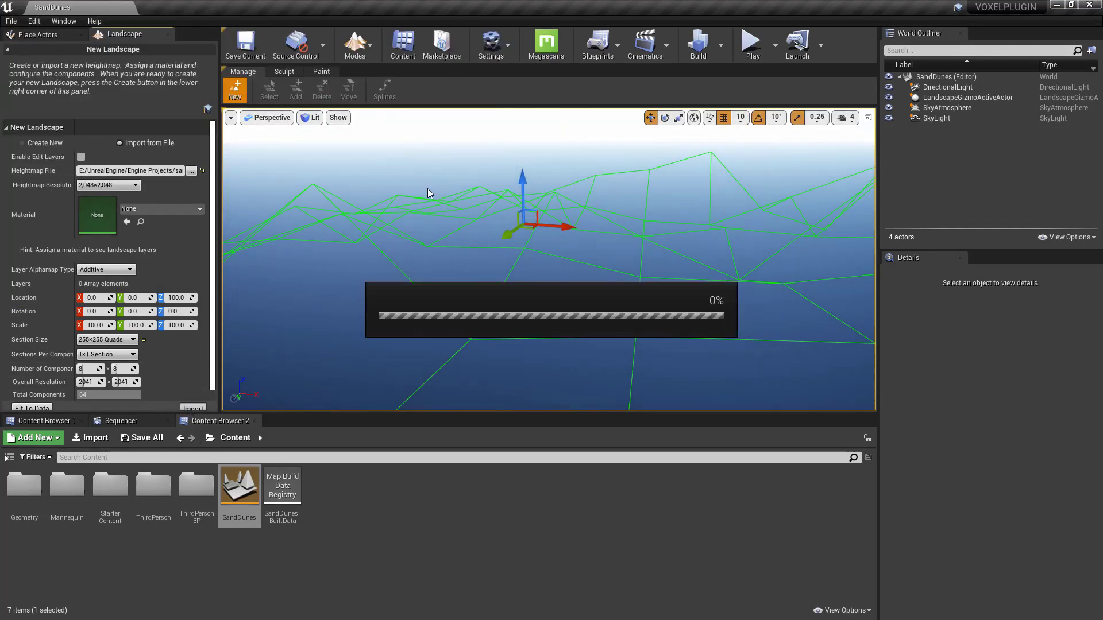
key(ctrl+z)
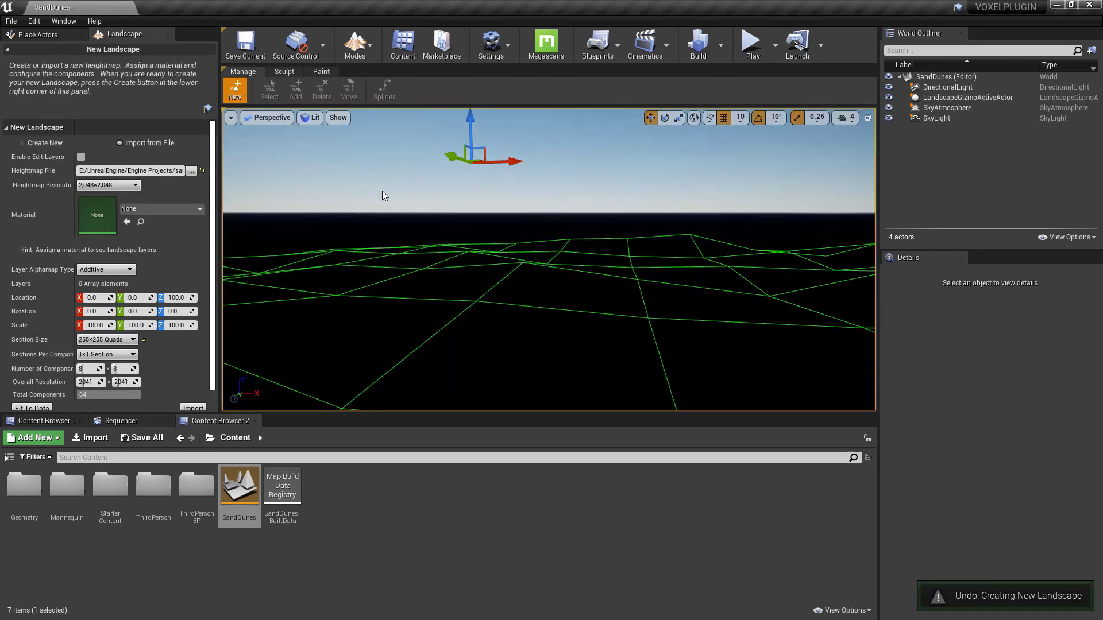
right_drag(564, 223, 561, 222)
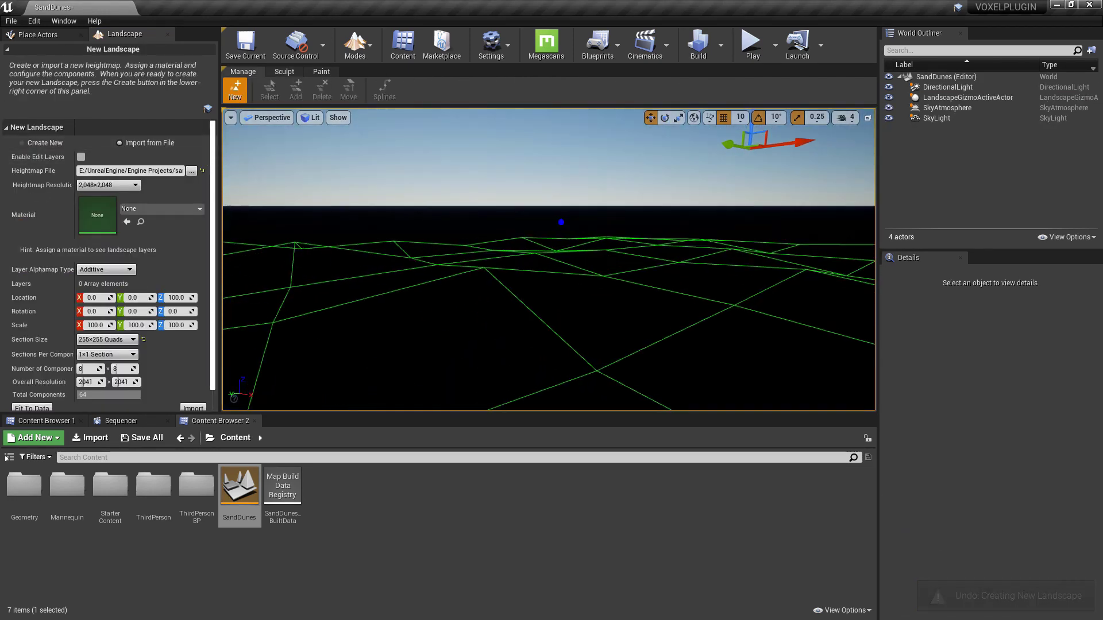
scroll(187, 395, down, 1)
click(191, 402)
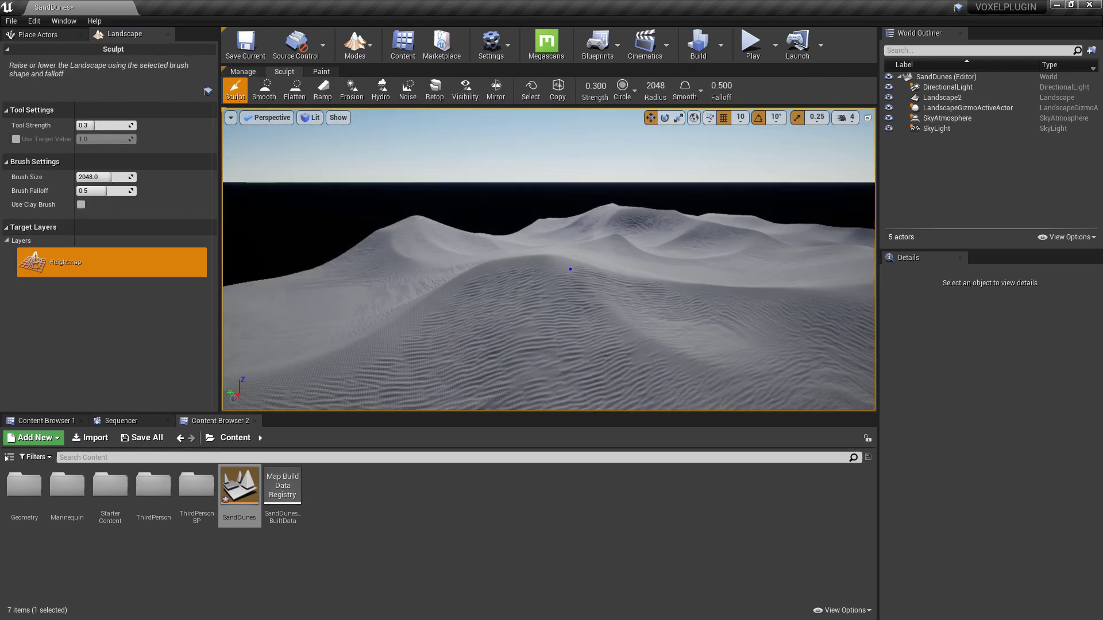
right_drag(571, 269, 570, 269)
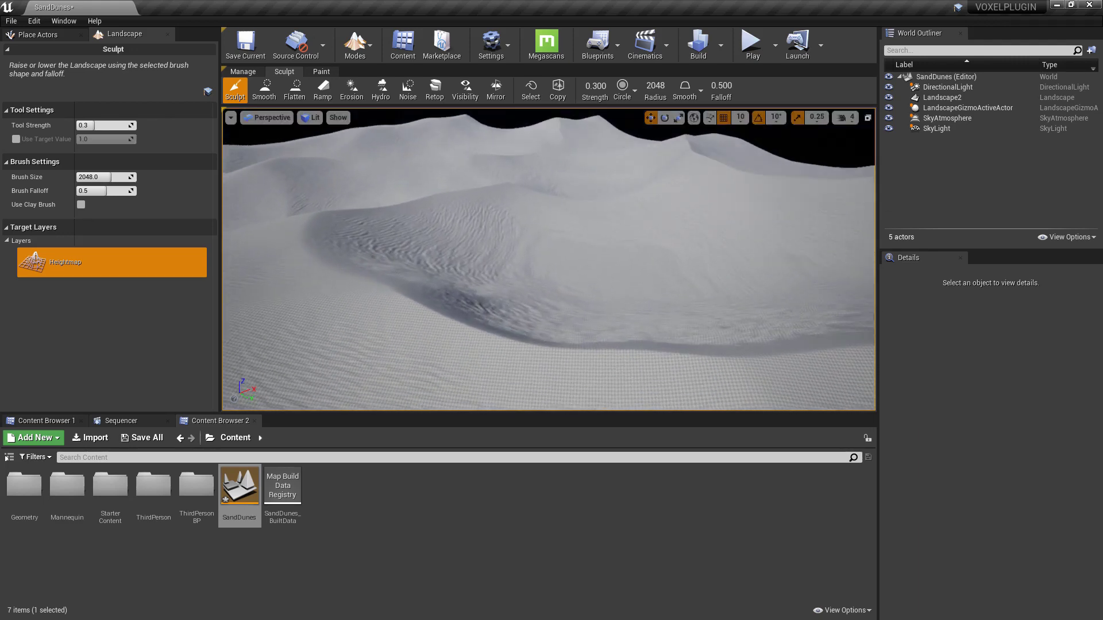
- Play-test the level by running the mannequin across the dunes, then stop play
key(alt+p)
click(570, 269)
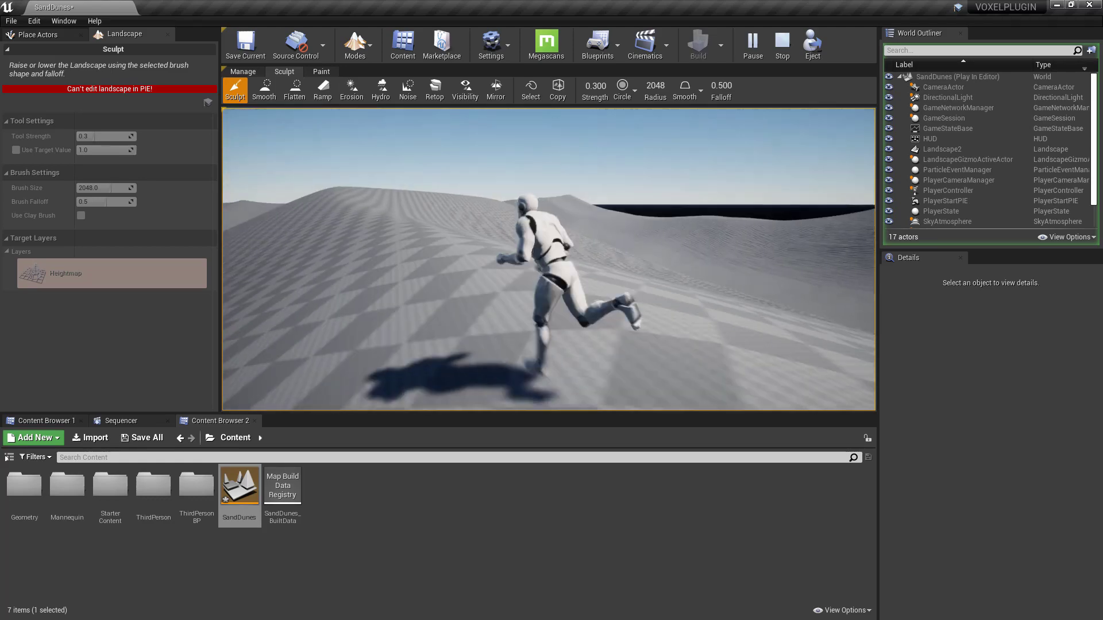
key(Escape)
key(alt+Tab)
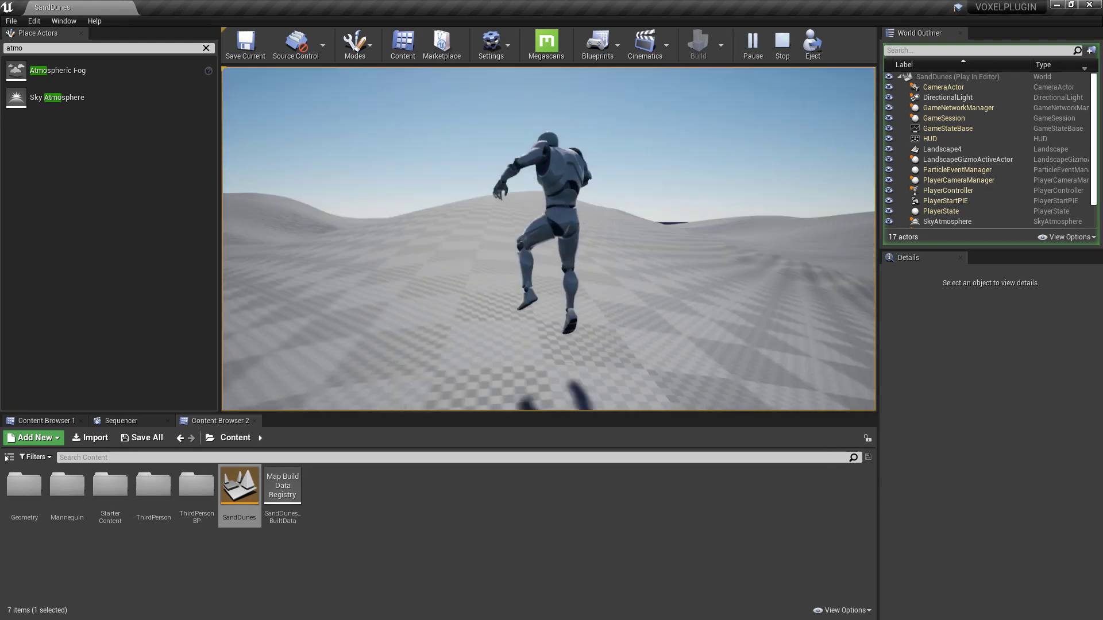
key(Escape)
- Select the SkyLight in the Outliner and reset its location to 0,0,0
mouse_move(649, 167)
right_down()
mouse_move(649, 241)
mouse_move(696, 258)
right_up()
click(589, 175)
click(941, 97)
click(947, 118)
click(937, 128)
click(1087, 374)
- Select and frame Landscape4, then drag it high up along the Z axis
key(f)
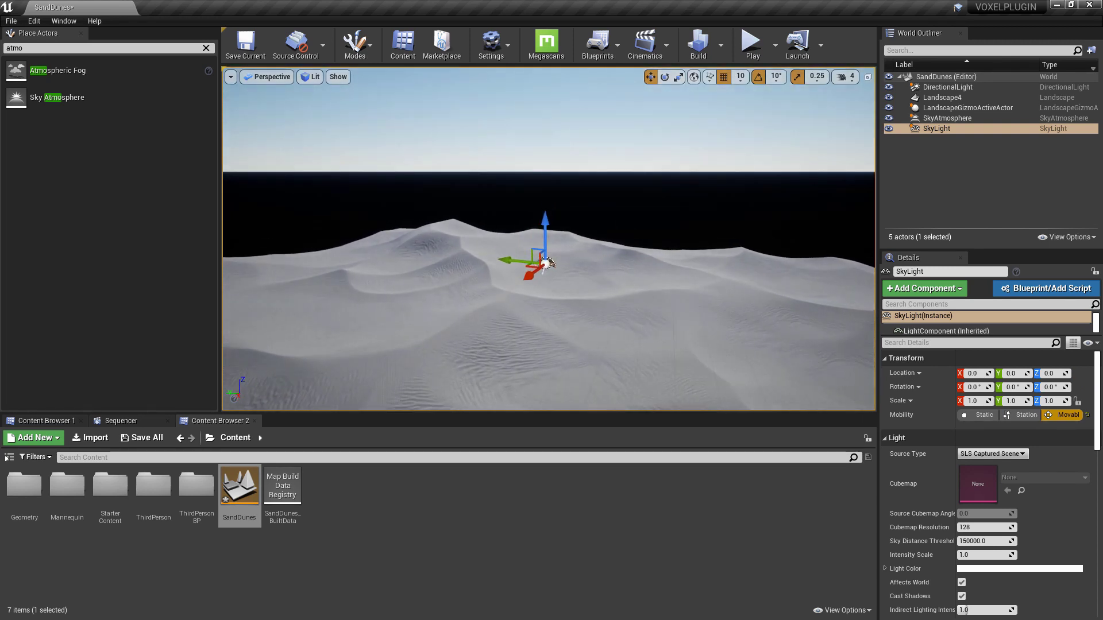
click(619, 303)
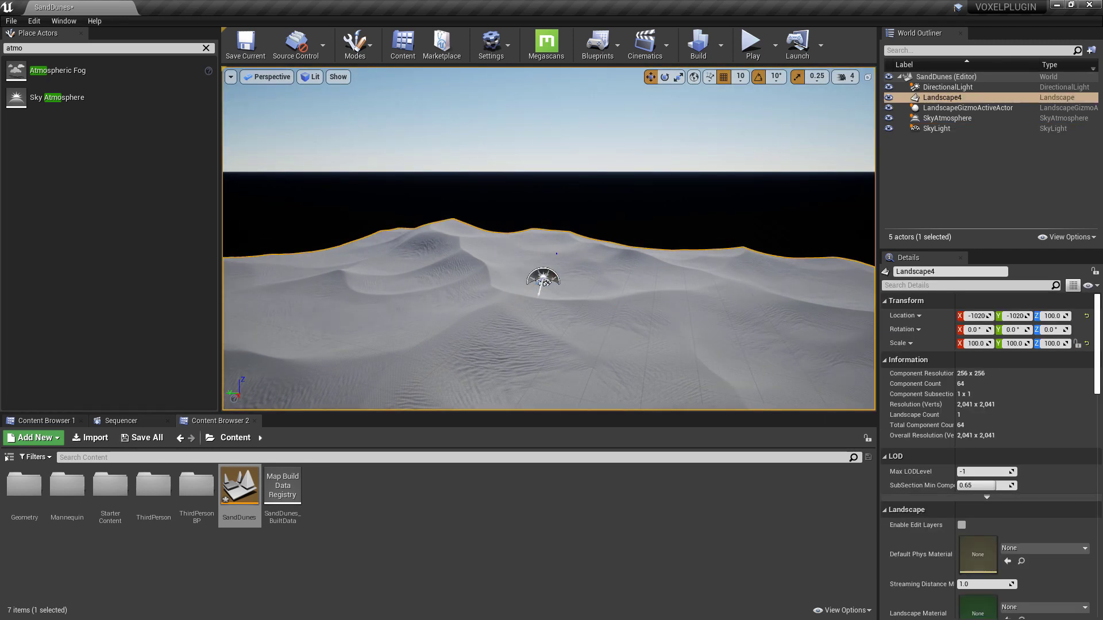
key(f)
right_drag(557, 254, 556, 254)
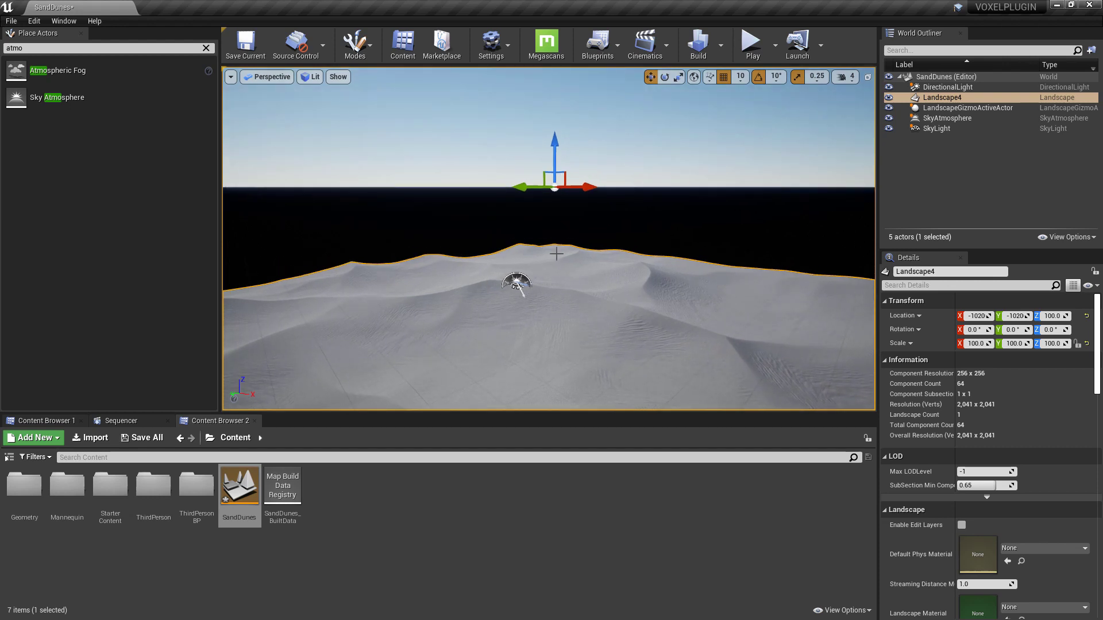
mouse_move(556, 154)
mouse_down()
mouse_move(566, 96)
mouse_move(567, 107)
mouse_up()
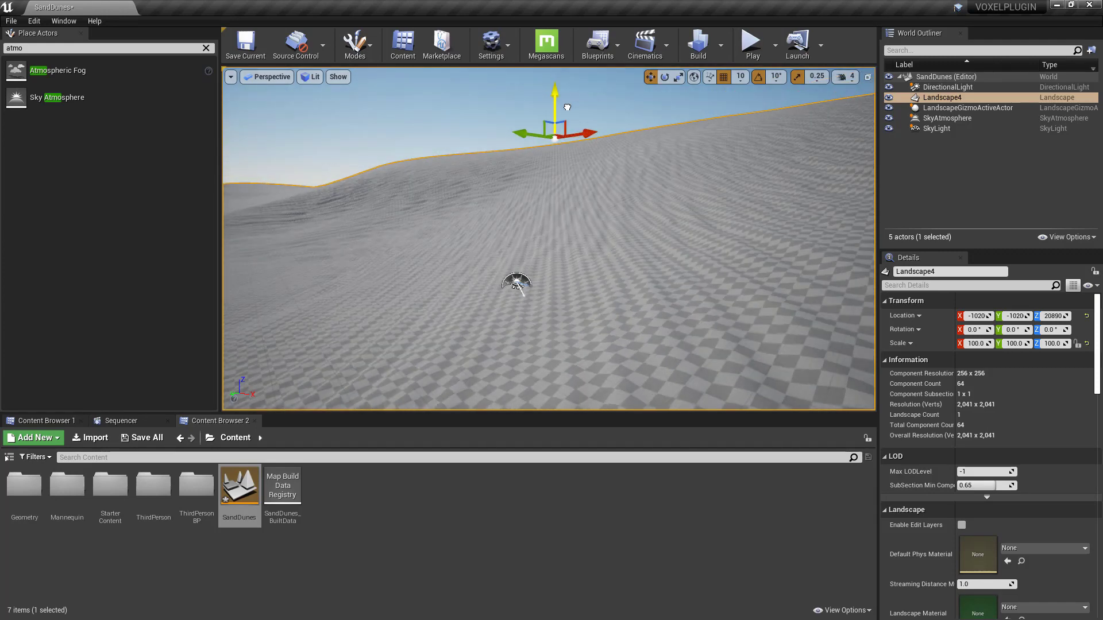
drag(516, 283, 236, 98)
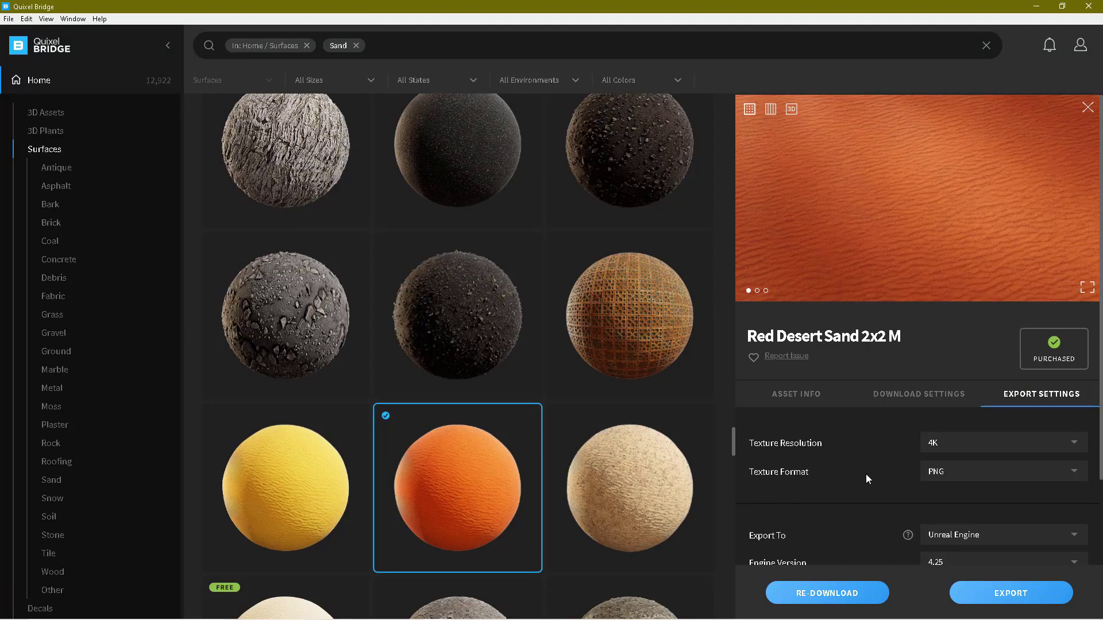
- Set the Bridge project location to E:\UnrealEngine\Engine Projects\VOXELPLUGIN
scroll(866, 475, down, 2)
click(1076, 515)
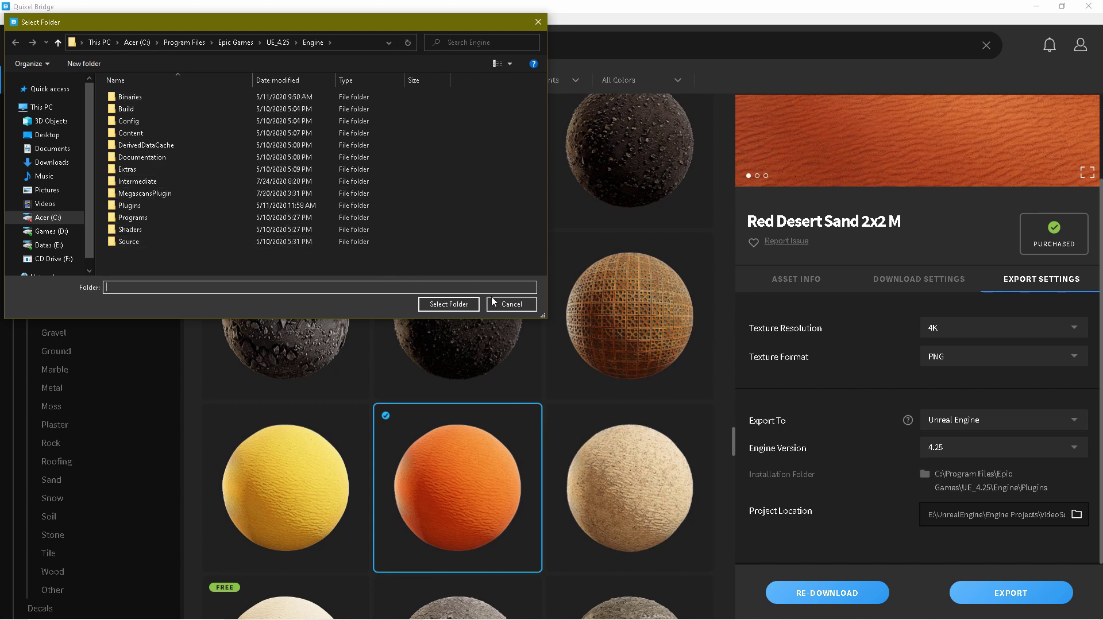
click(510, 304)
click(1082, 520)
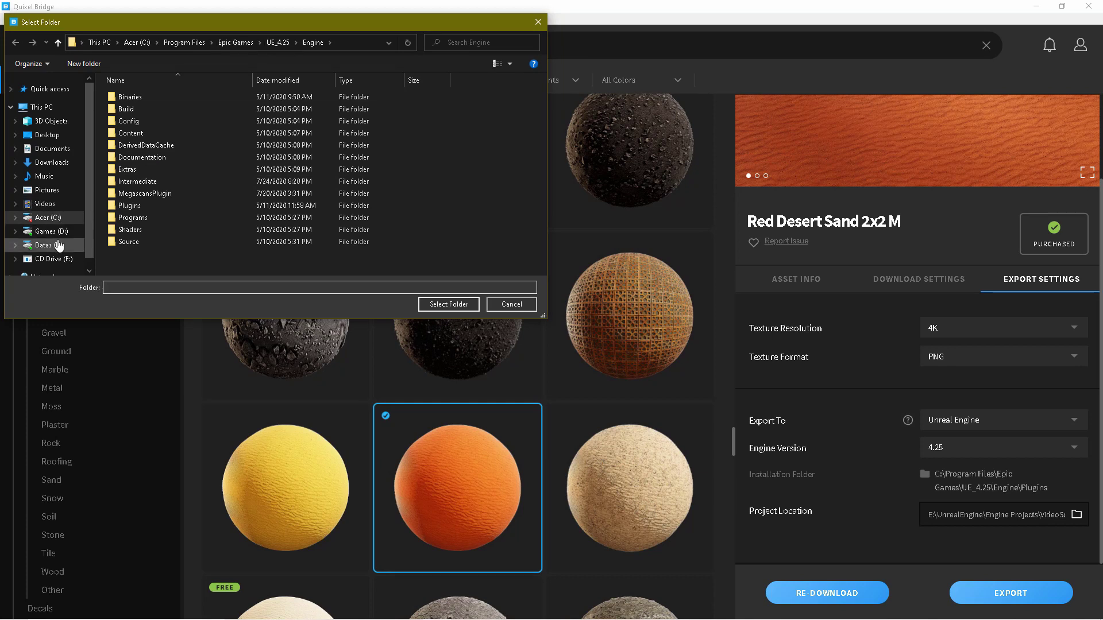
click(59, 246)
scroll(160, 178, down, 3)
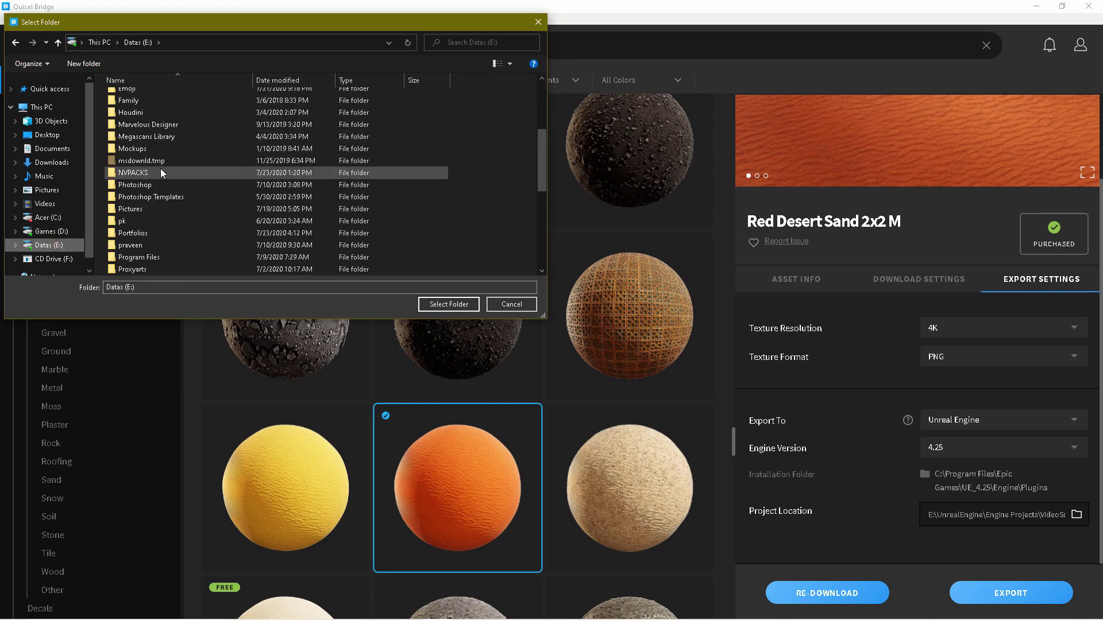
scroll(161, 184, down, 3)
scroll(162, 218, down, 3)
double_click(163, 212)
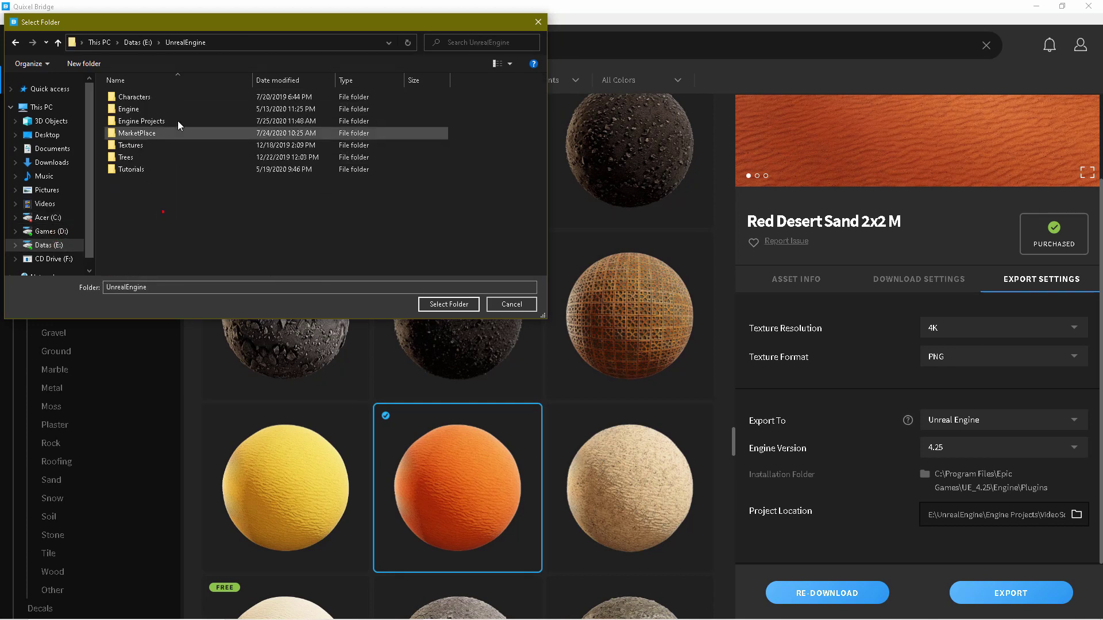
double_click(178, 118)
double_click(174, 97)
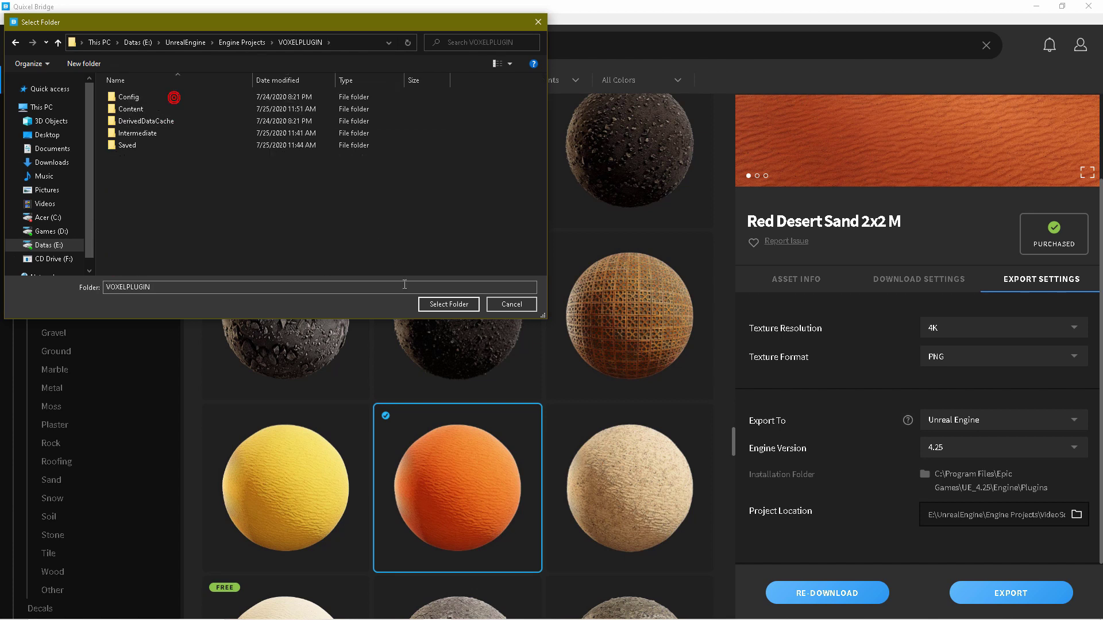
click(449, 305)
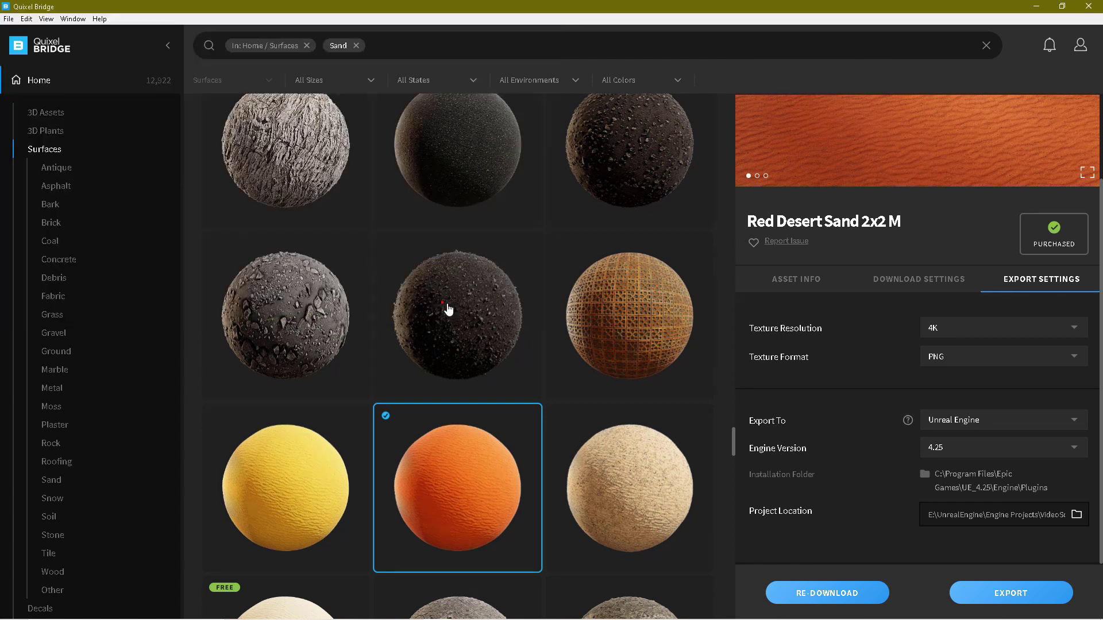
- Export Red Desert Sand 2x2 M to Unreal Engine
click(1013, 593)
scroll(585, 452, up, 5)
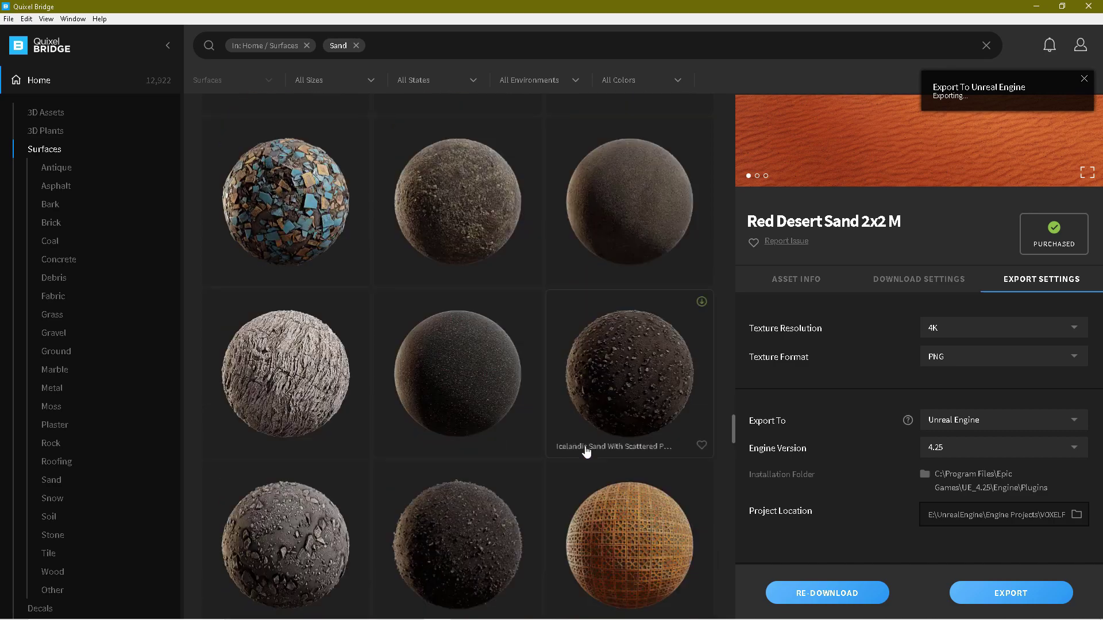
scroll(586, 452, up, 5)
scroll(586, 452, up, 5)
scroll(585, 451, up, 5)
scroll(585, 452, up, 5)
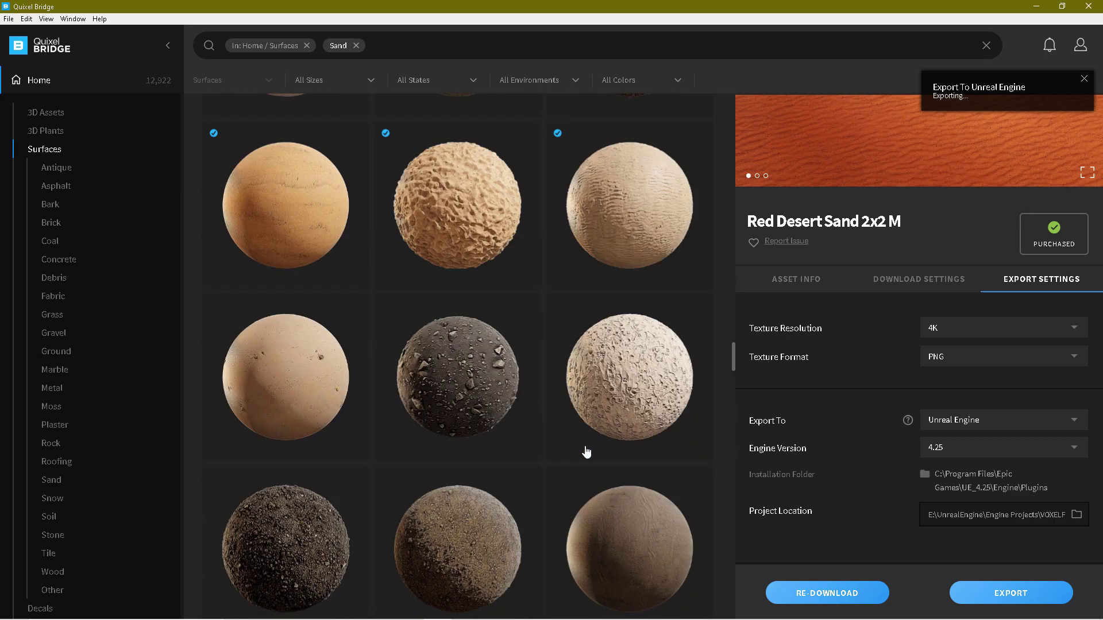
scroll(585, 452, up, 5)
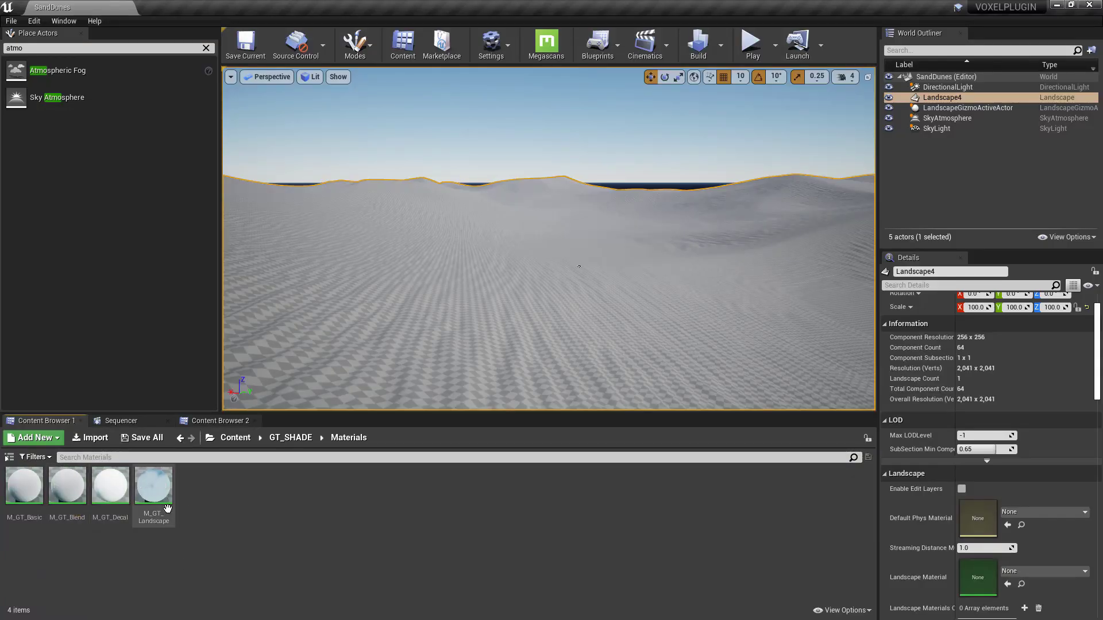
- Assign M_GT_Landscape to Landscape4 and switch the viewport to Shader Complexity & Quads
drag(154, 500, 966, 575)
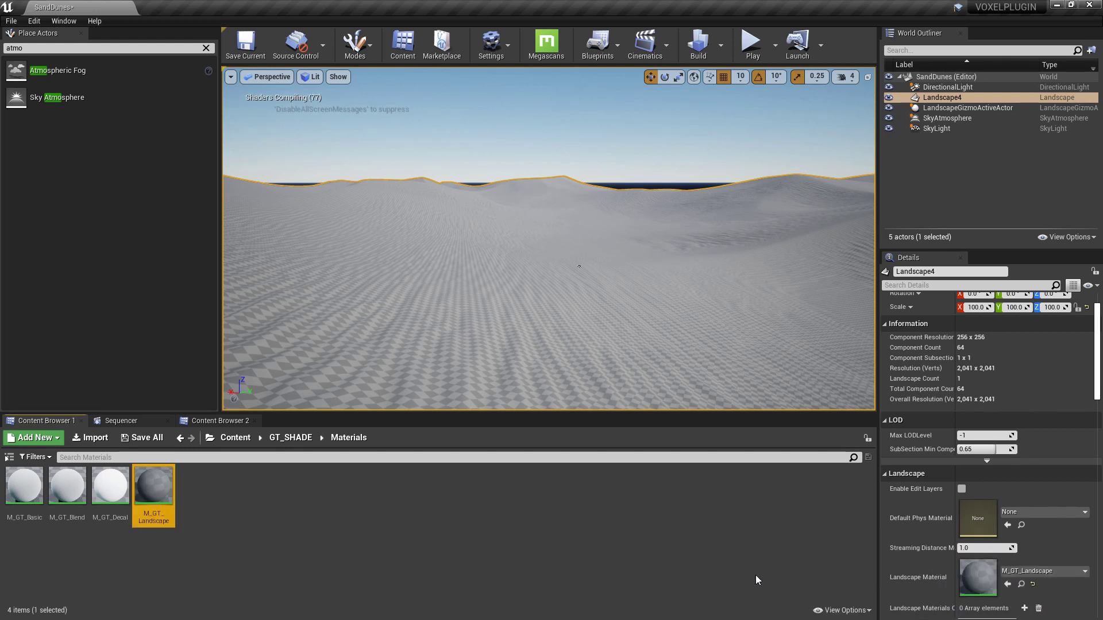
click(315, 77)
mouse_move(353, 202)
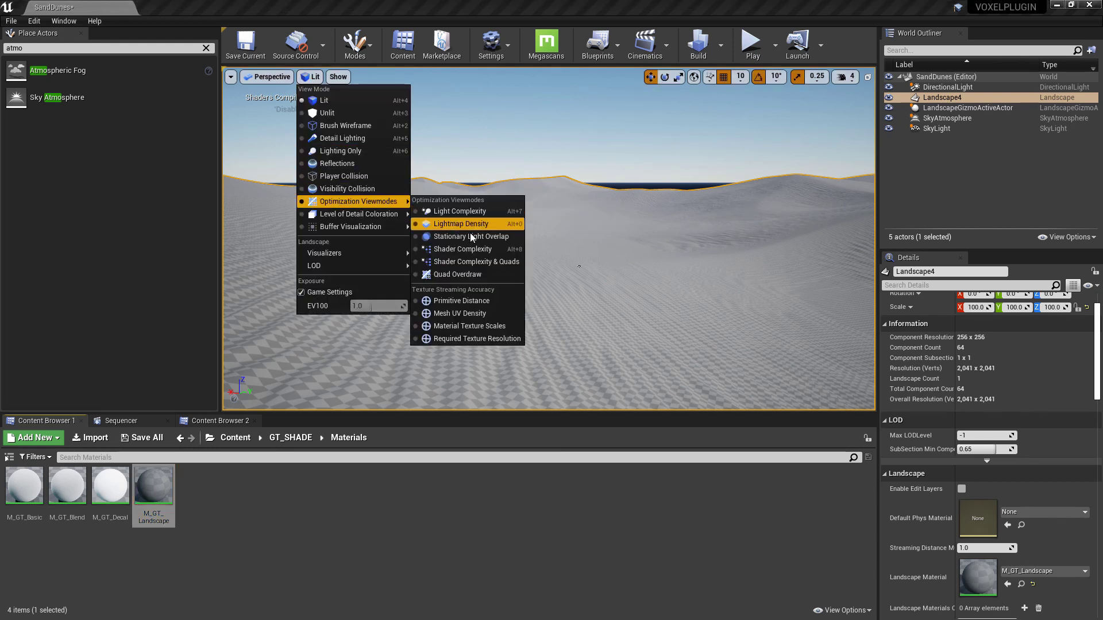
click(471, 258)
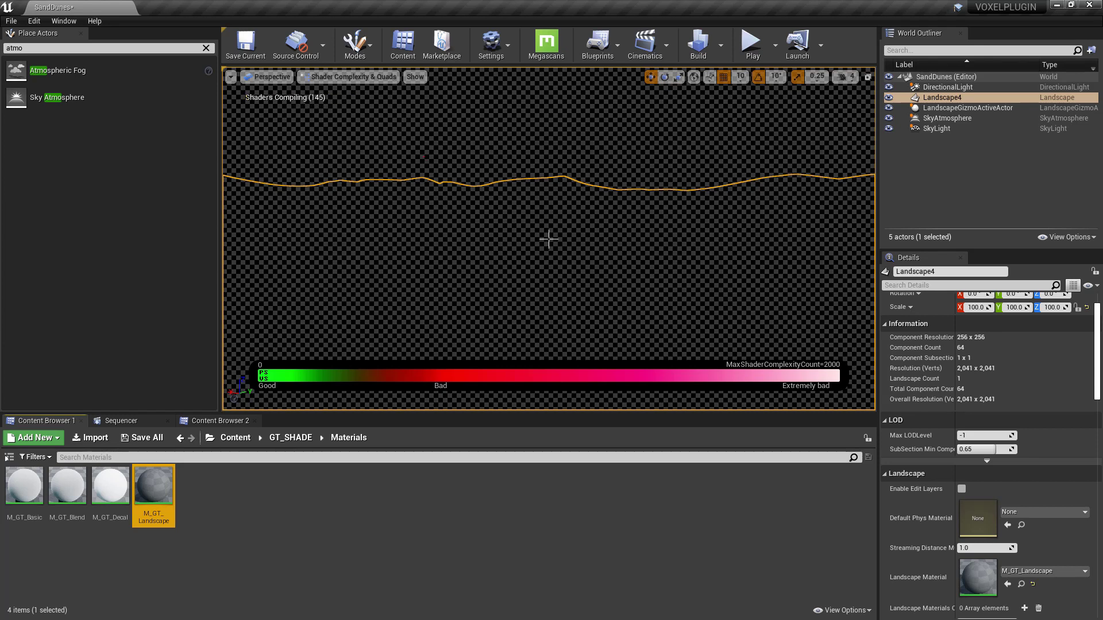
click(428, 154)
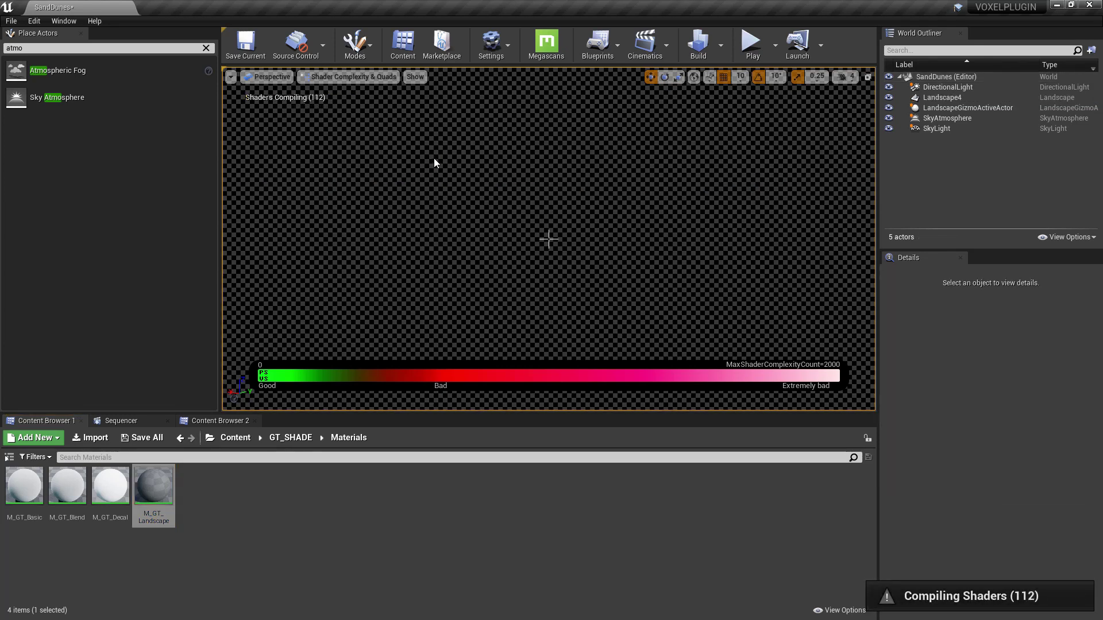
- Assign M_GT_Landscape_Inst from SHADE_Examples/Materials as Landscape4's material
click(220, 424)
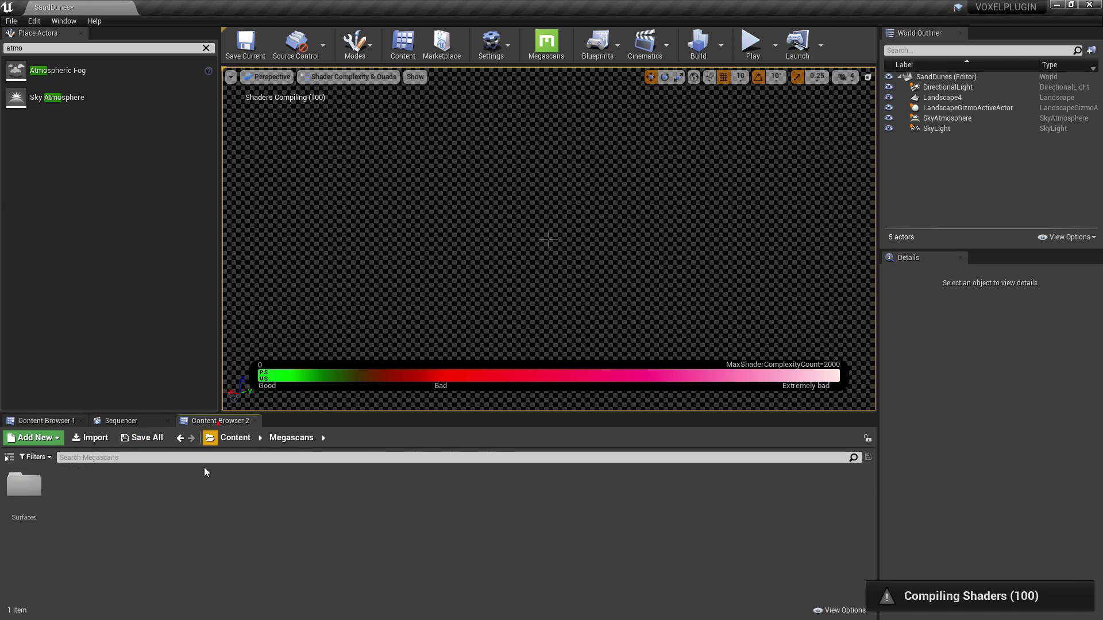
double_click(25, 485)
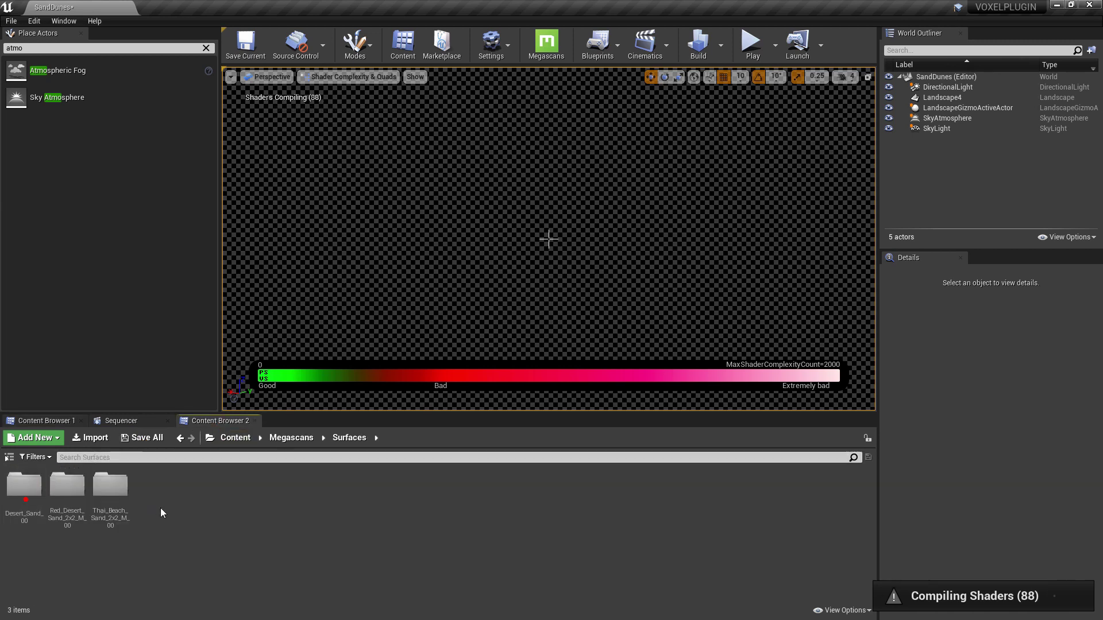
click(49, 421)
click(153, 487)
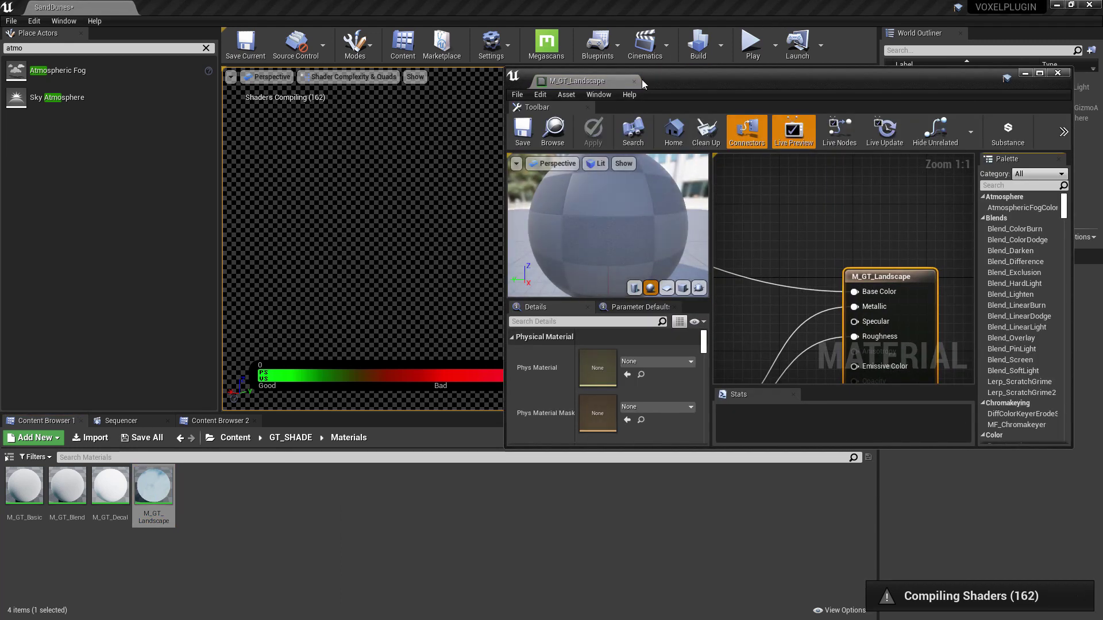
click(634, 82)
click(290, 437)
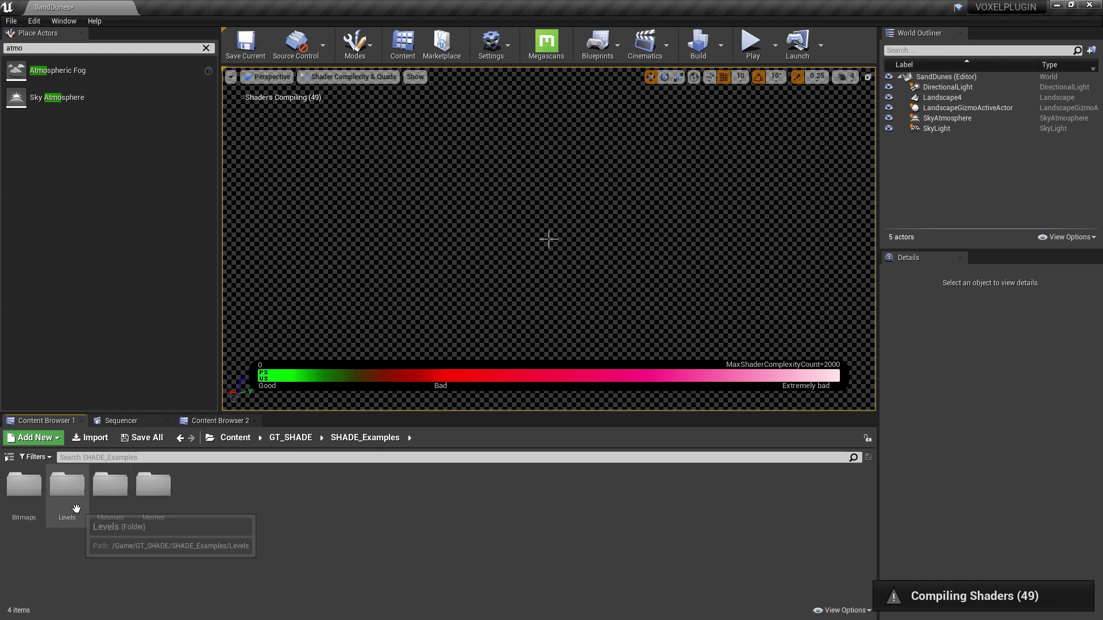
double_click(109, 485)
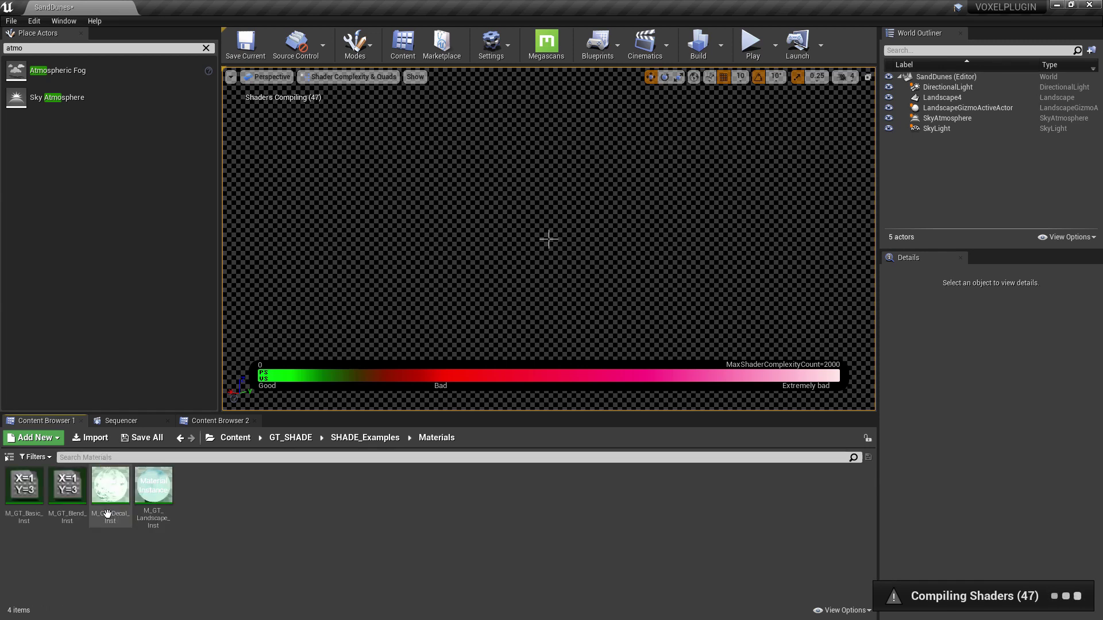
click(562, 304)
drag(157, 481, 965, 602)
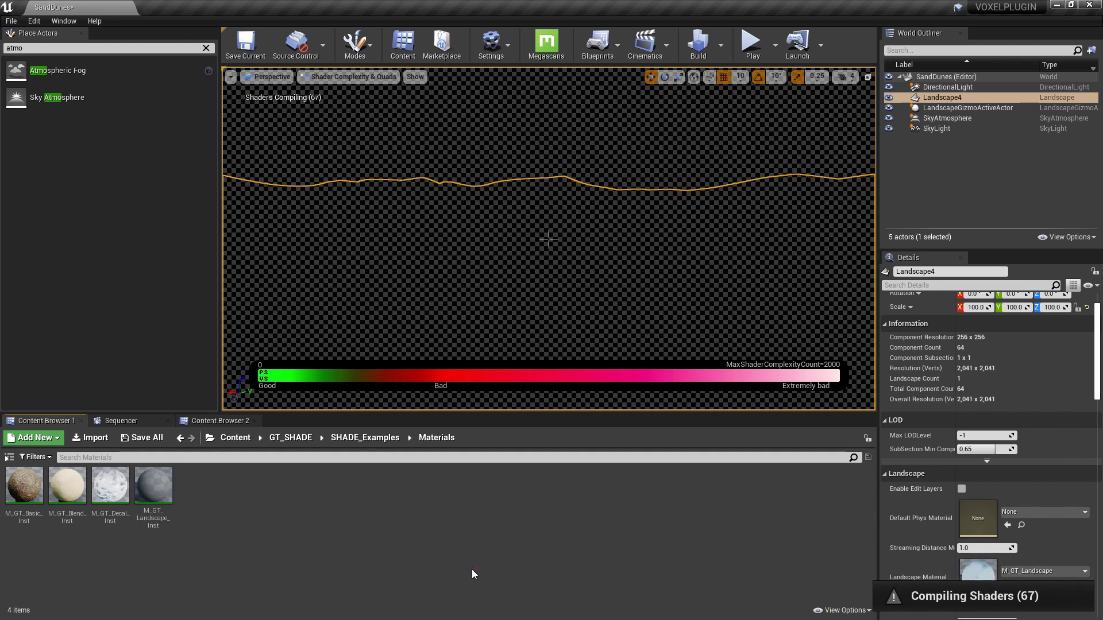
- Open M_GT_Landscape_Inst in the material instance editor and show the Modes dropdown
double_click(142, 503)
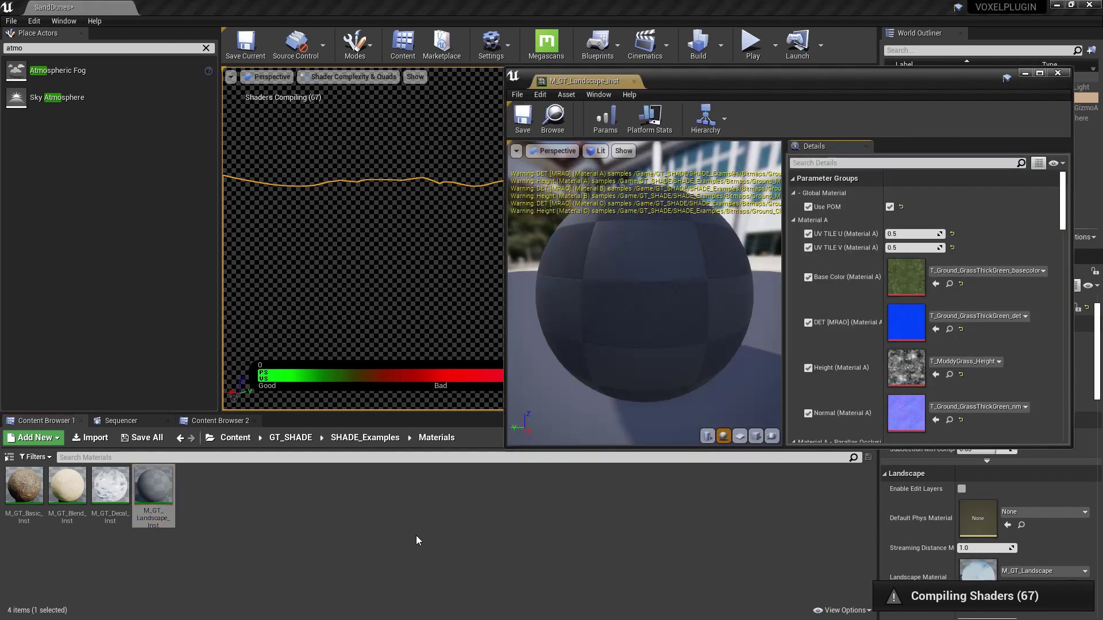
click(218, 422)
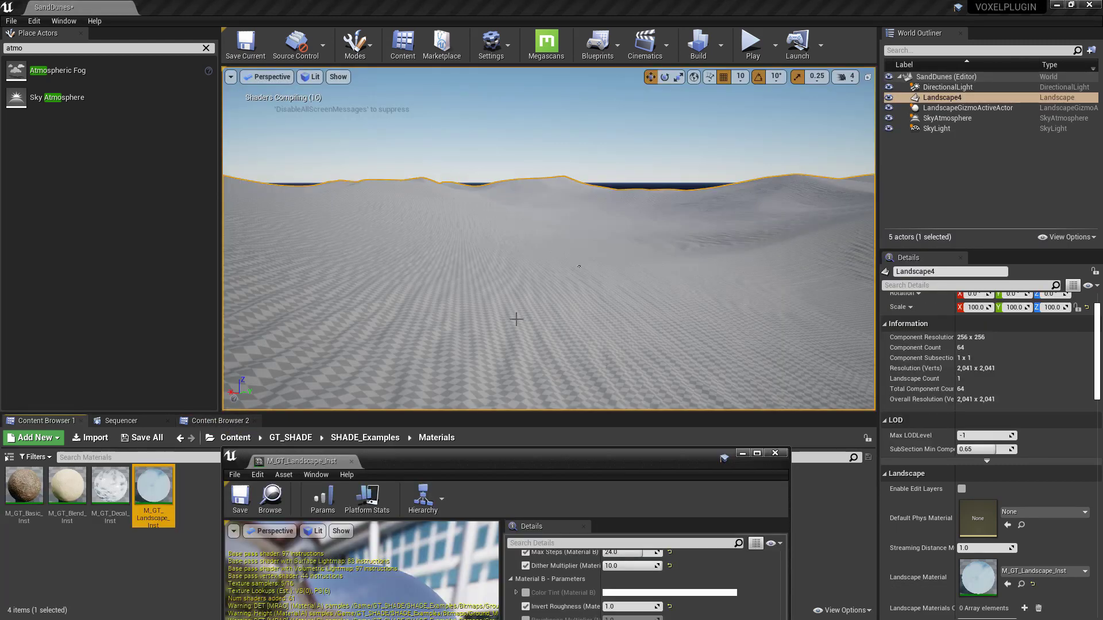
click(370, 56)
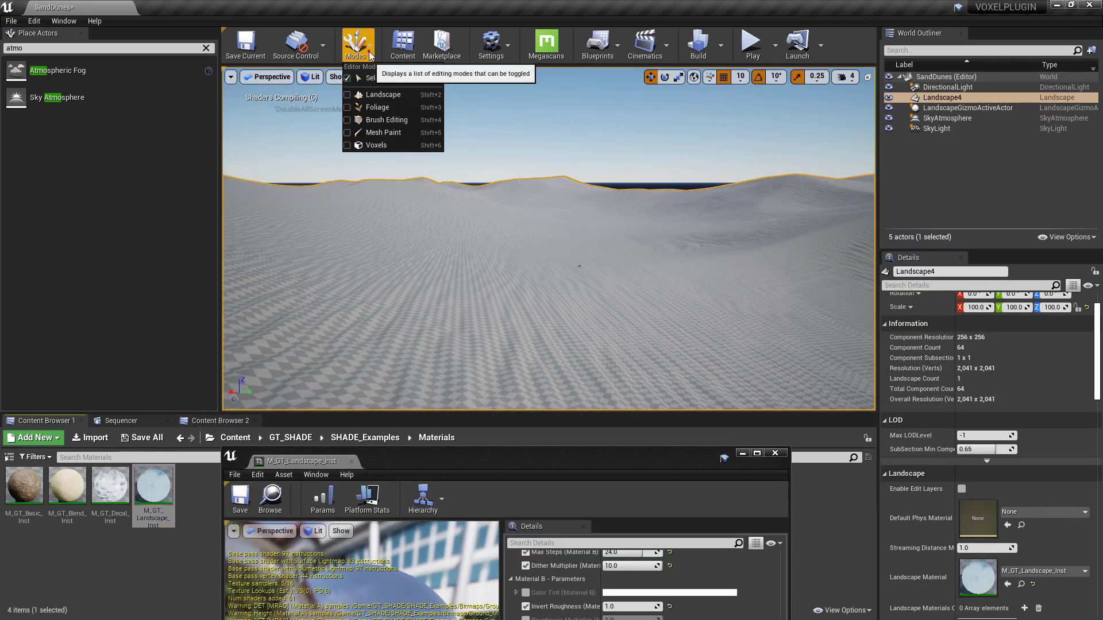
- Enter Landscape mode and inspect the layer info assets of paint layers Material A, B and C
click(388, 95)
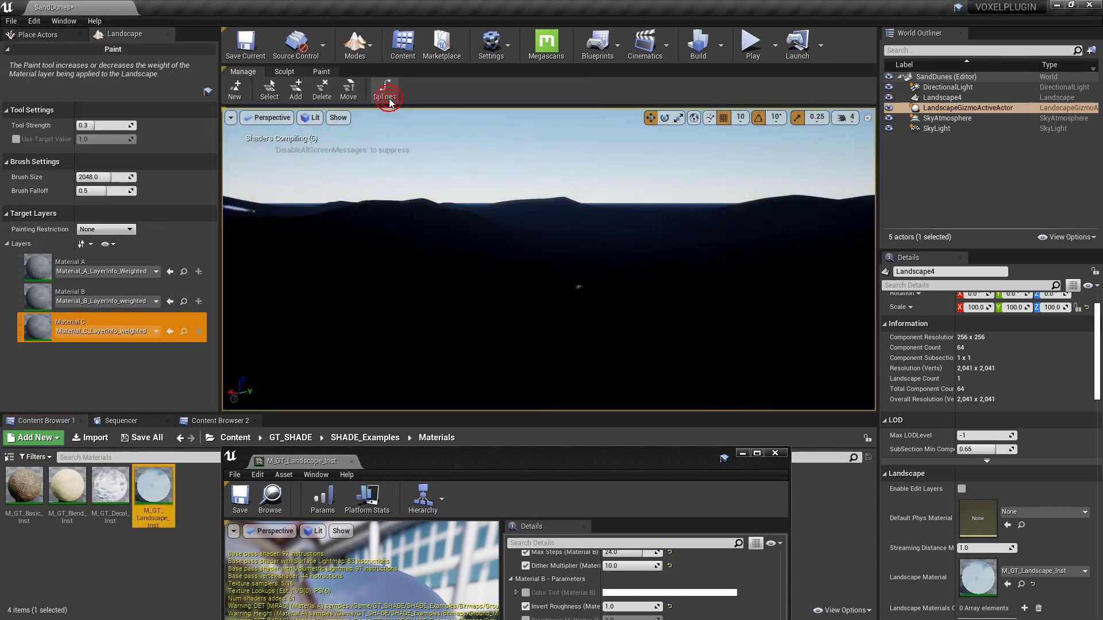
click(48, 272)
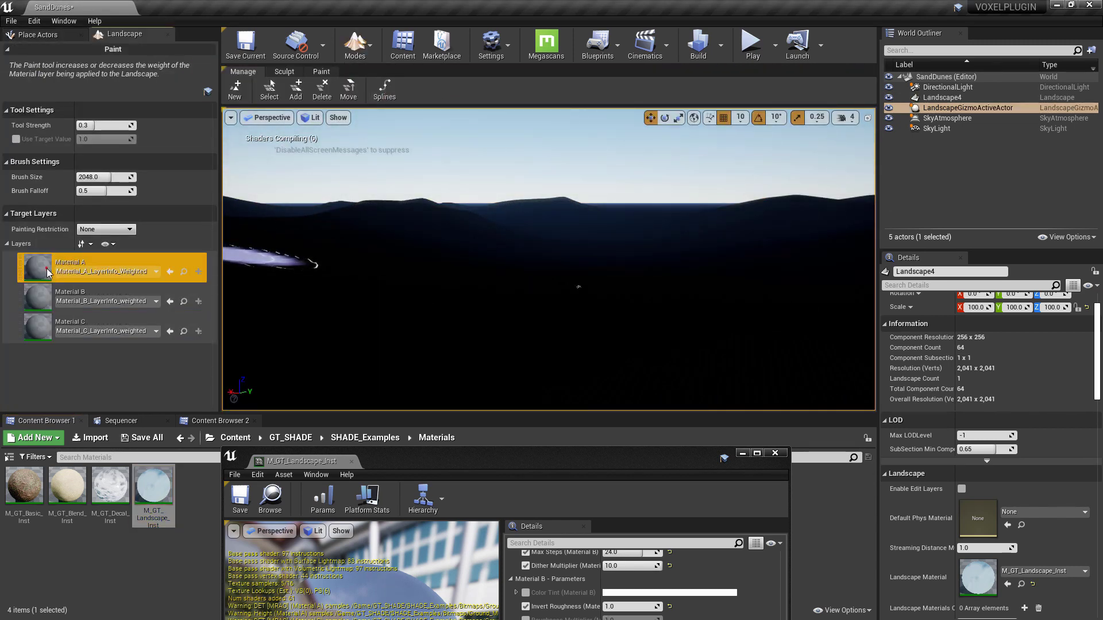
click(81, 274)
key(Escape)
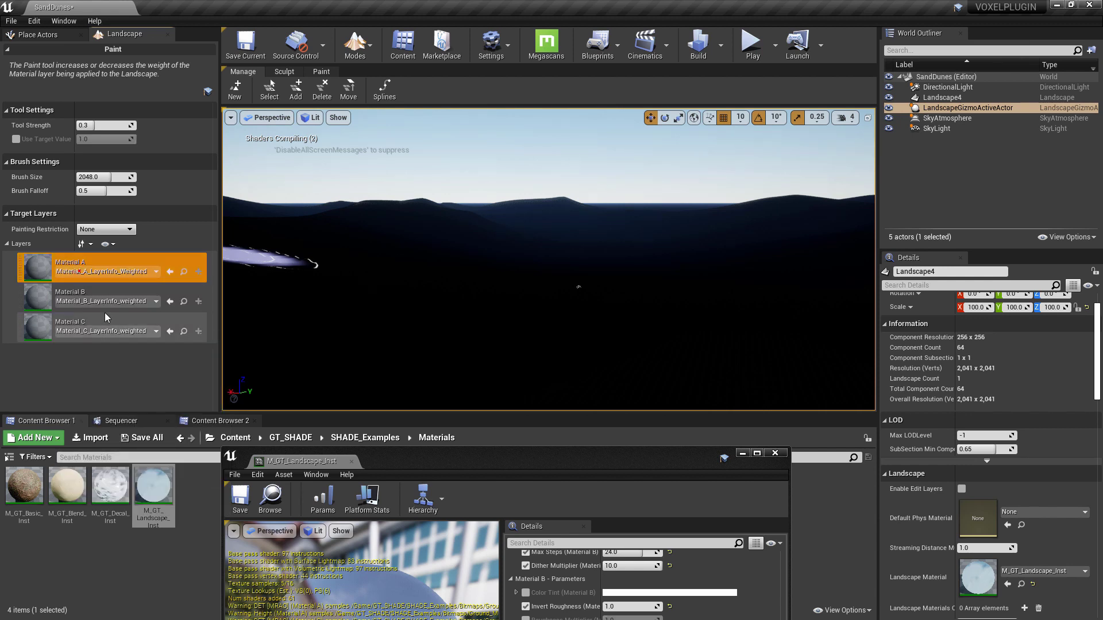
click(107, 302)
key(Escape)
click(106, 303)
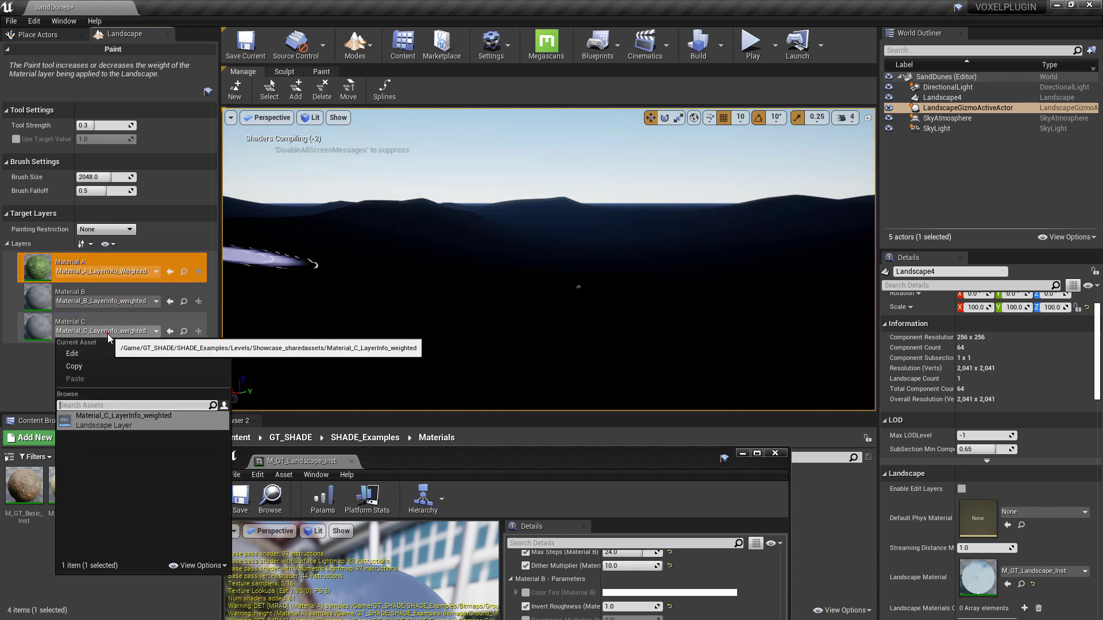
key(Escape)
click(106, 313)
click(106, 302)
key(Escape)
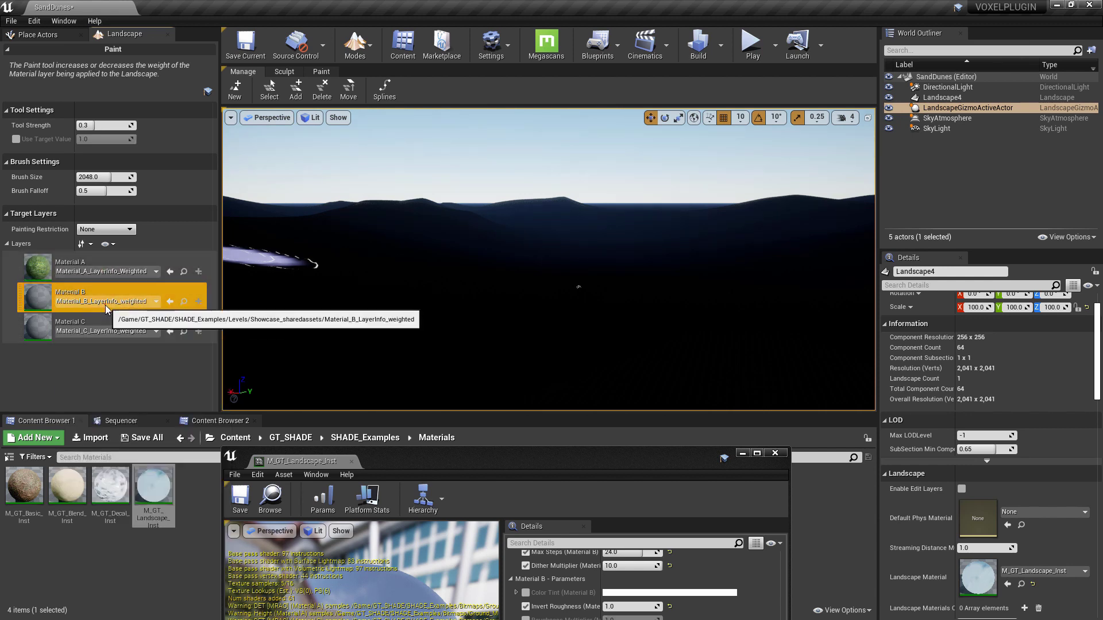
click(106, 333)
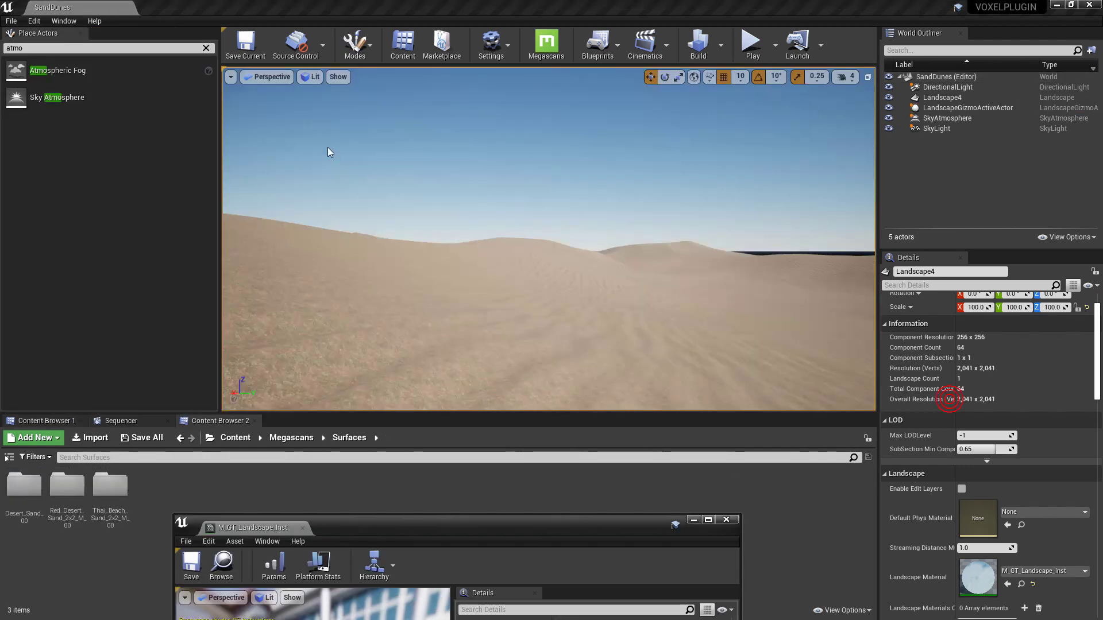
- Assign tdsmeeko_4K_Normal and tdsmeeko_4K_Displacement as Material B's normal and height maps
right_drag(364, 195, 370, 196)
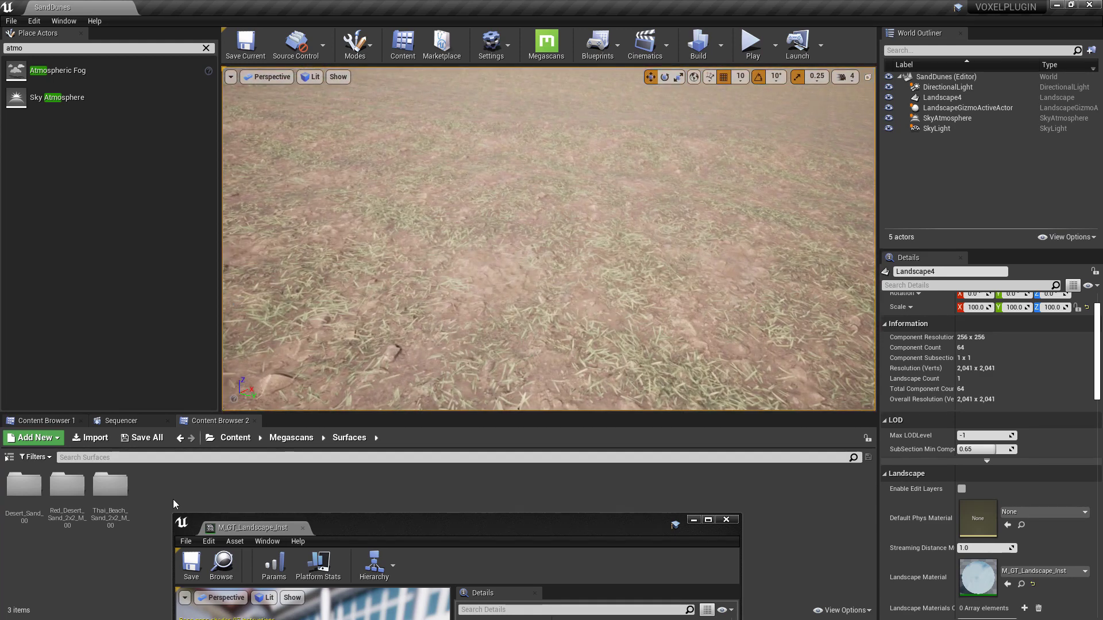
mouse_move(377, 528)
mouse_down()
mouse_move(545, 257)
mouse_move(539, 238)
mouse_up()
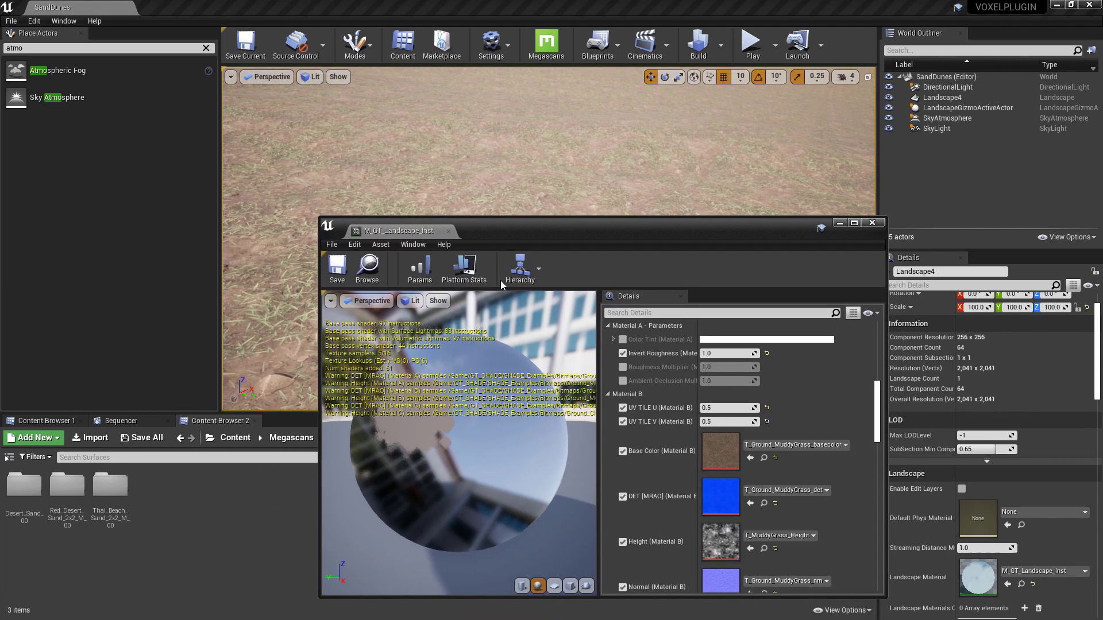
double_click(116, 513)
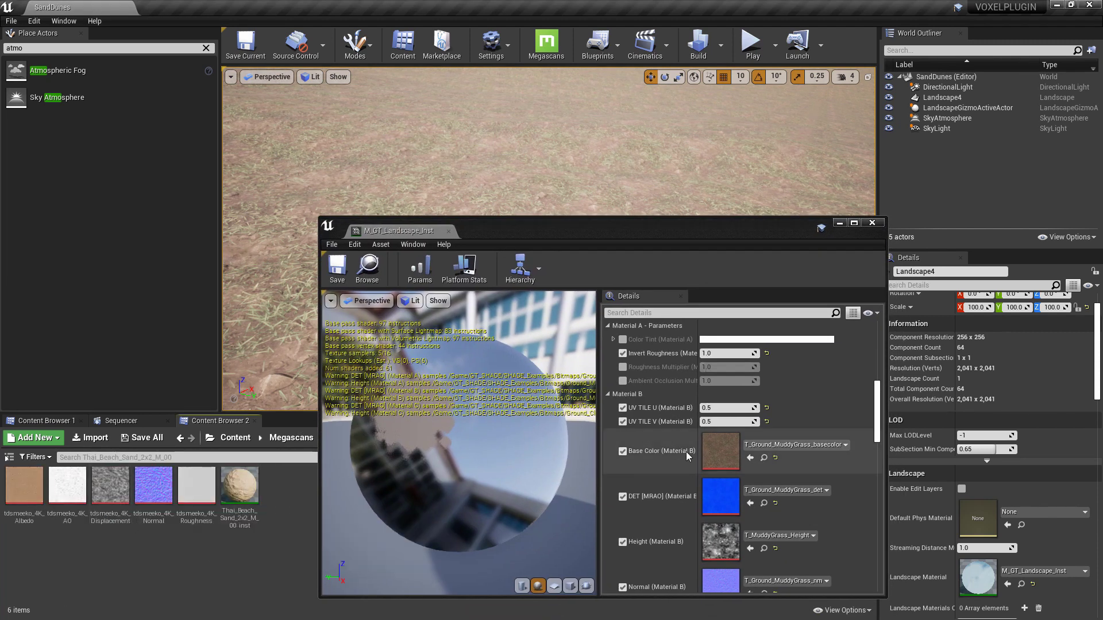
scroll(686, 452, down, 3)
drag(24, 485, 677, 388)
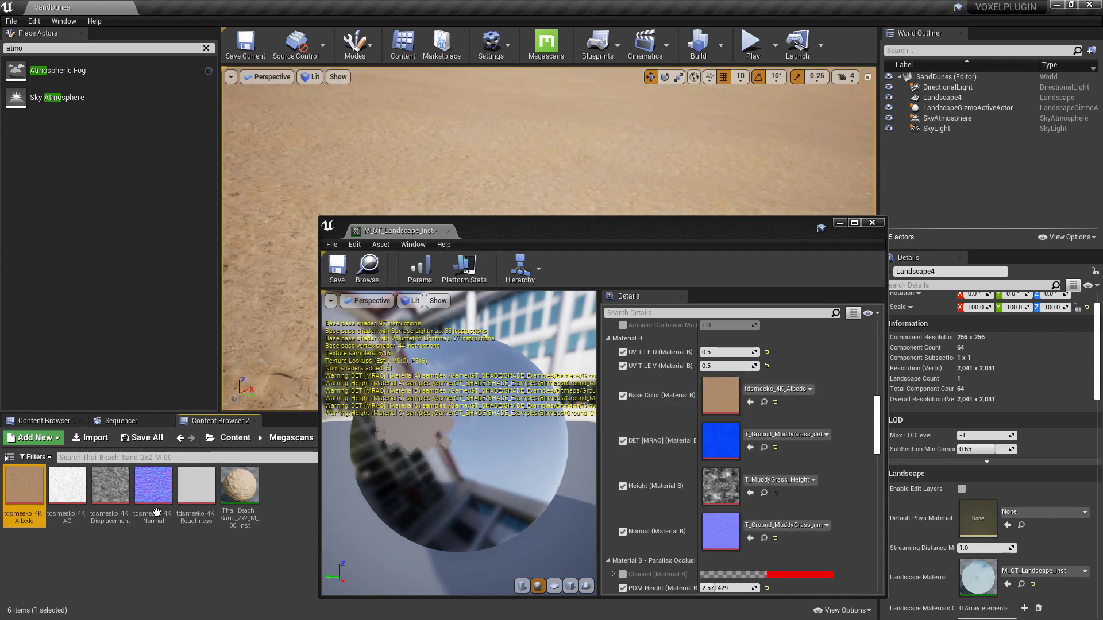
drag(156, 511, 716, 525)
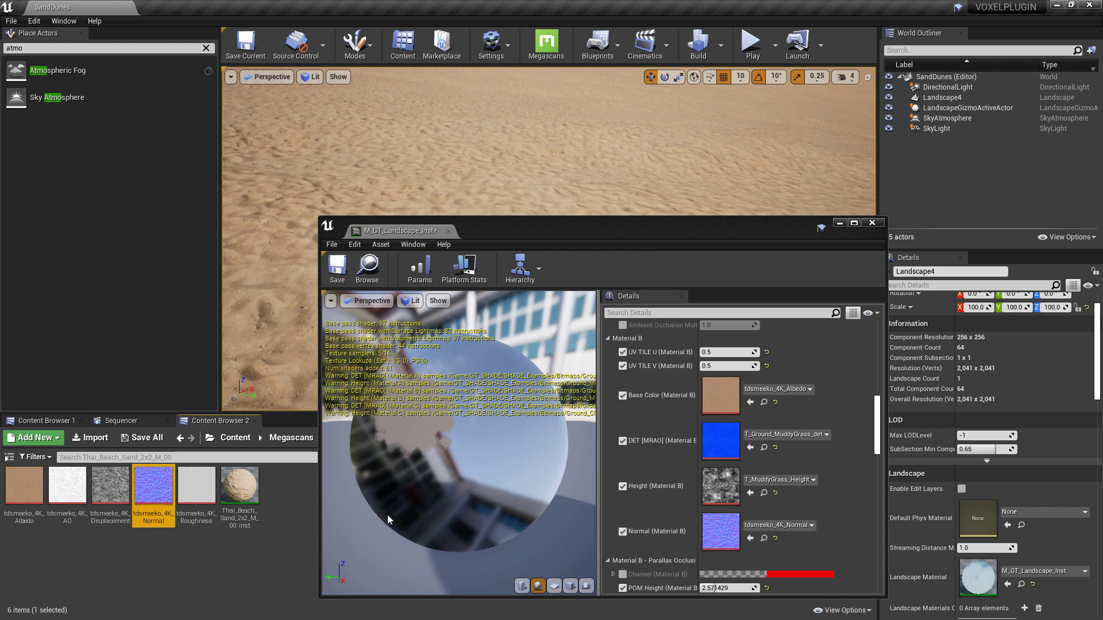
drag(118, 502, 721, 482)
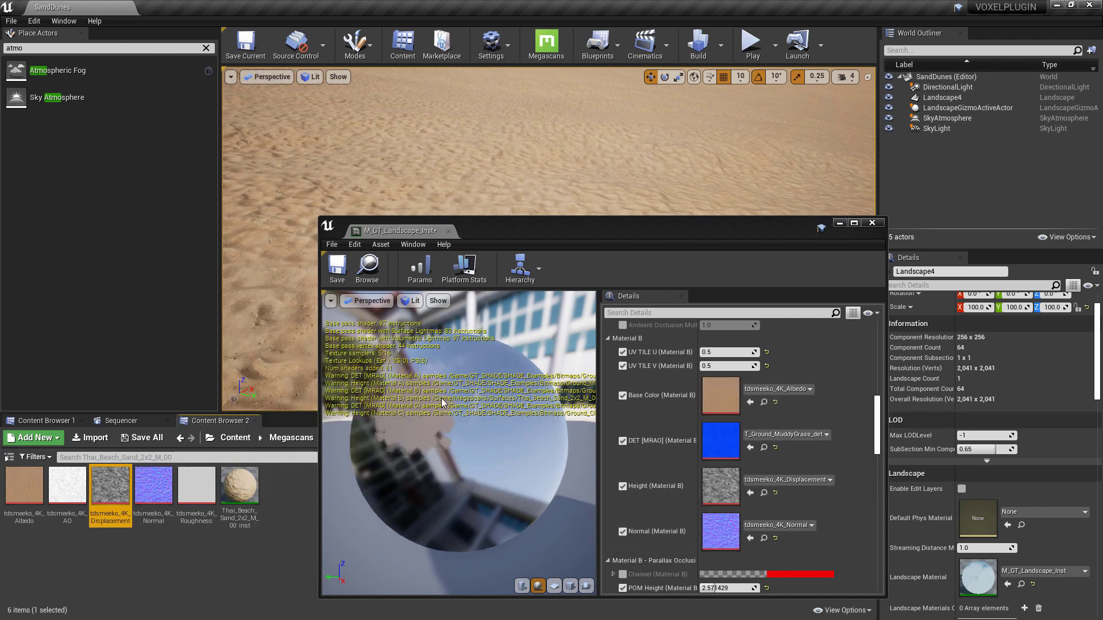
- Save the material instance and move the view in close over the dunes
click(331, 275)
drag(432, 225, 117, 348)
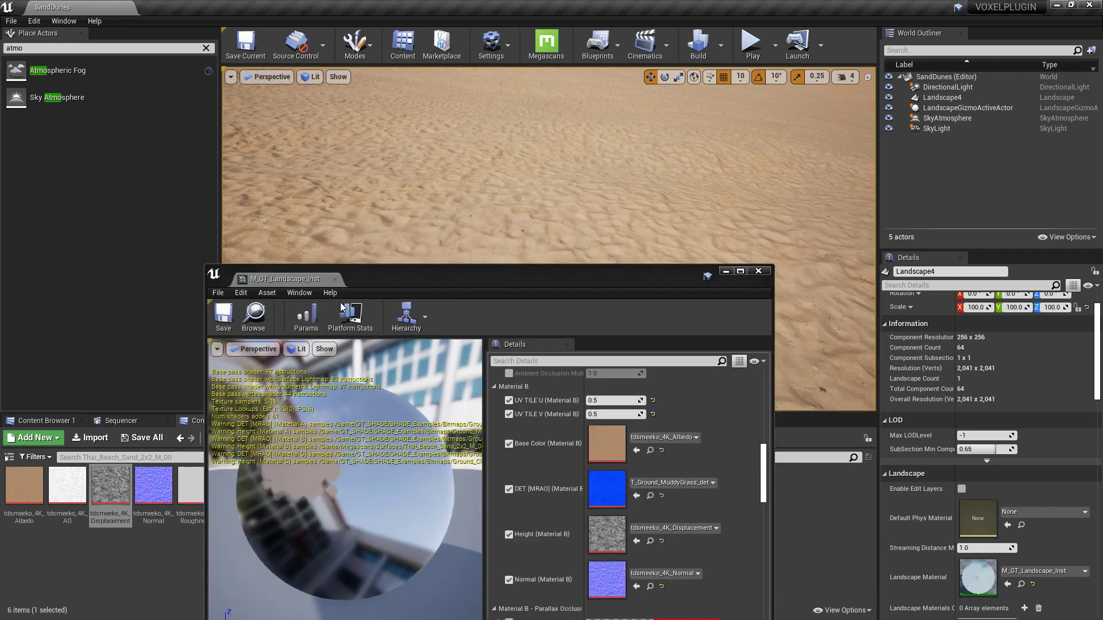
right_drag(496, 217, 504, 230)
click(425, 114)
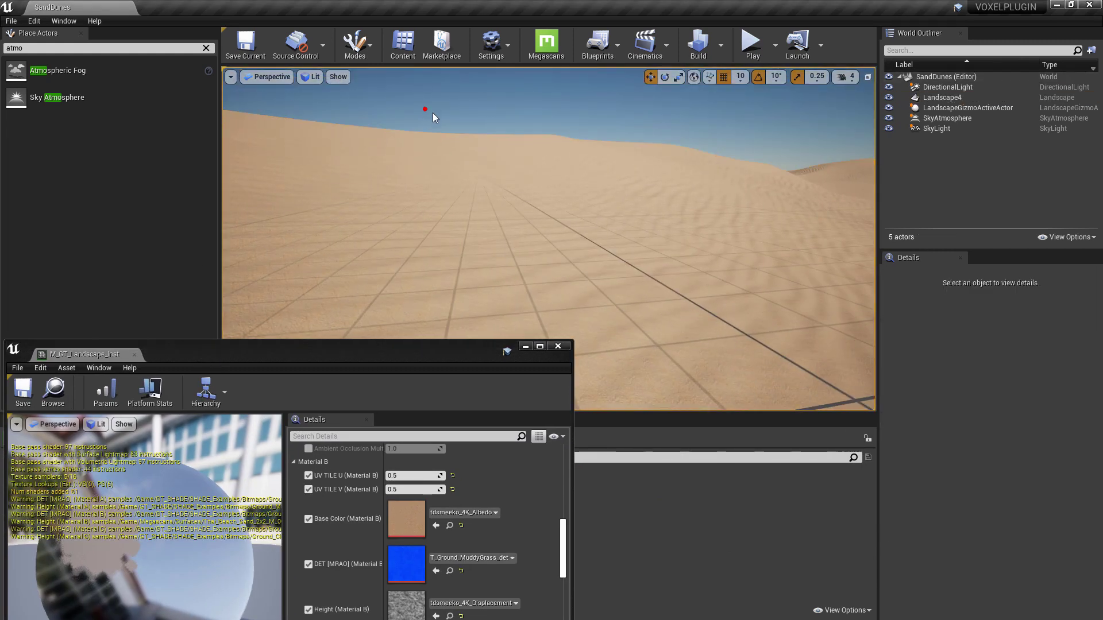
right_drag(432, 112, 438, 137)
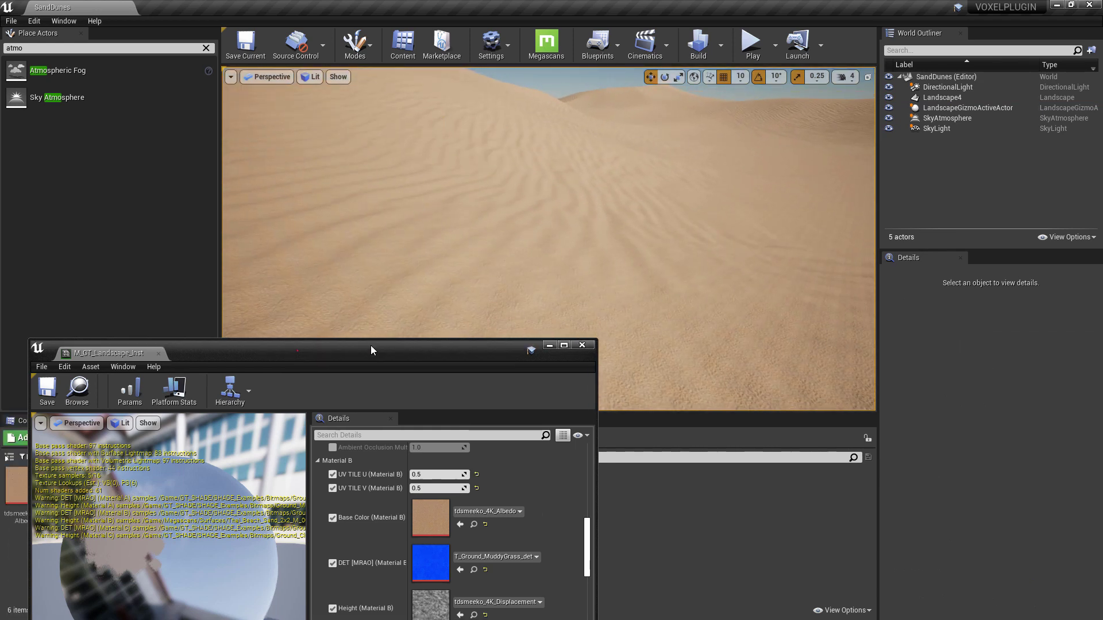
drag(296, 362, 657, 293)
- Assign Desert_Sand_00's sfimkzh_4K Albedo, Normal and Displacement to Material B's Base Color, Normal and Height
double_click(24, 488)
double_click(24, 488)
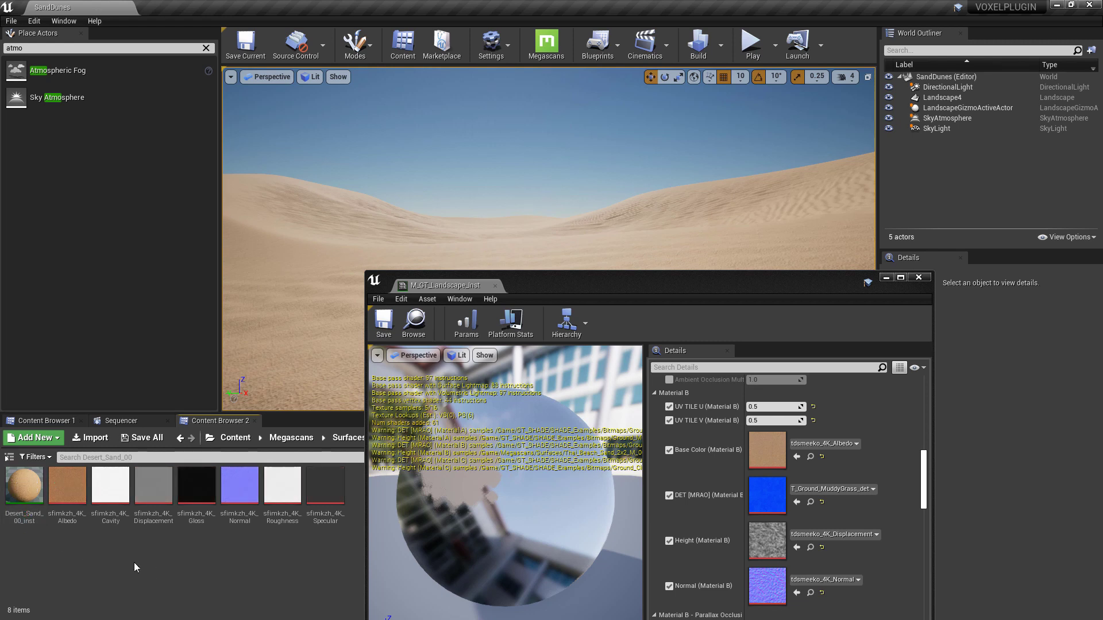
drag(67, 487, 755, 448)
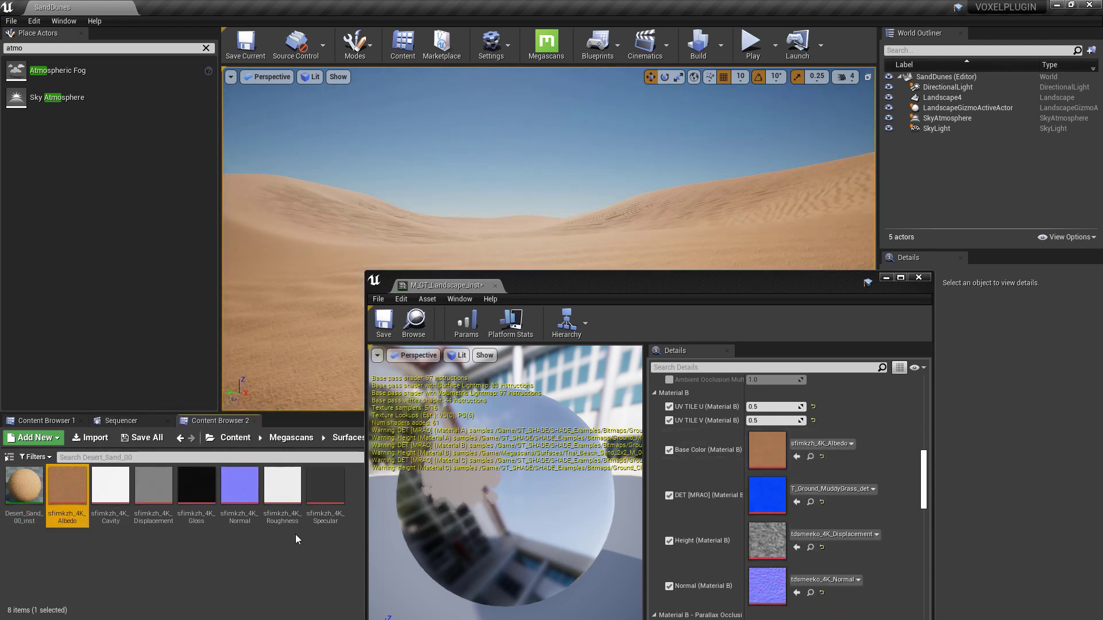
drag(225, 506, 767, 586)
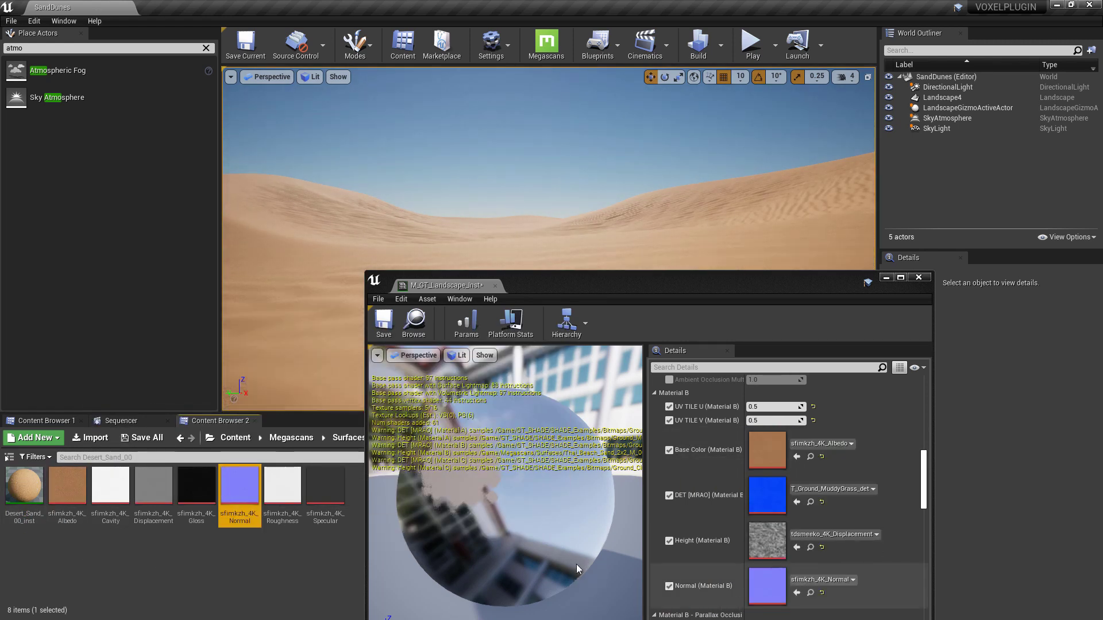
drag(153, 491, 767, 540)
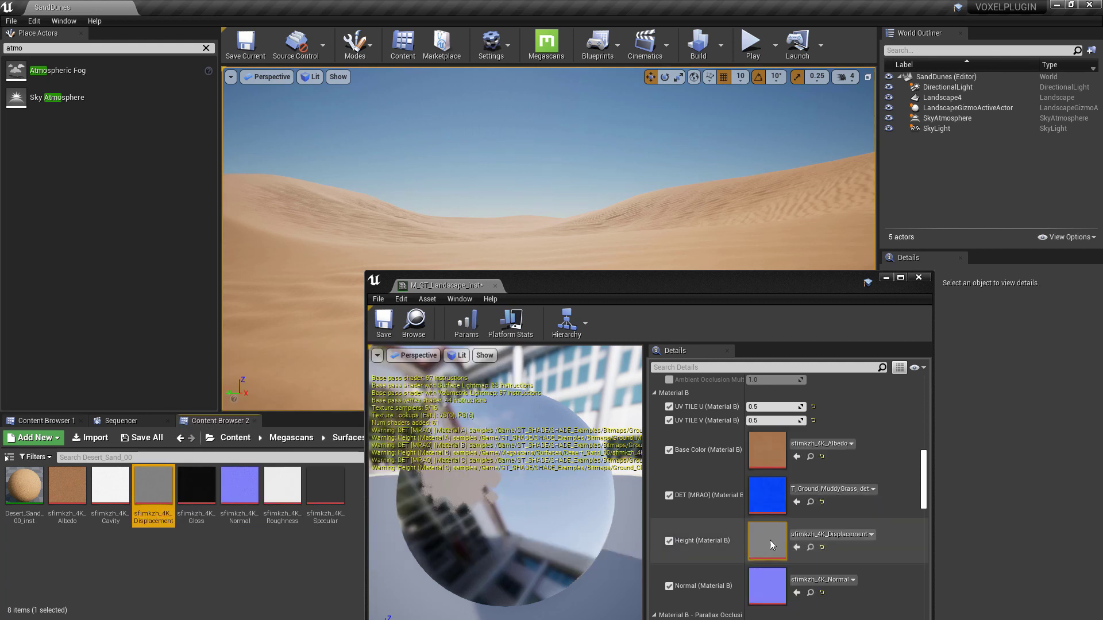
- Save and close the material instance, then move in over the sand slope
click(383, 323)
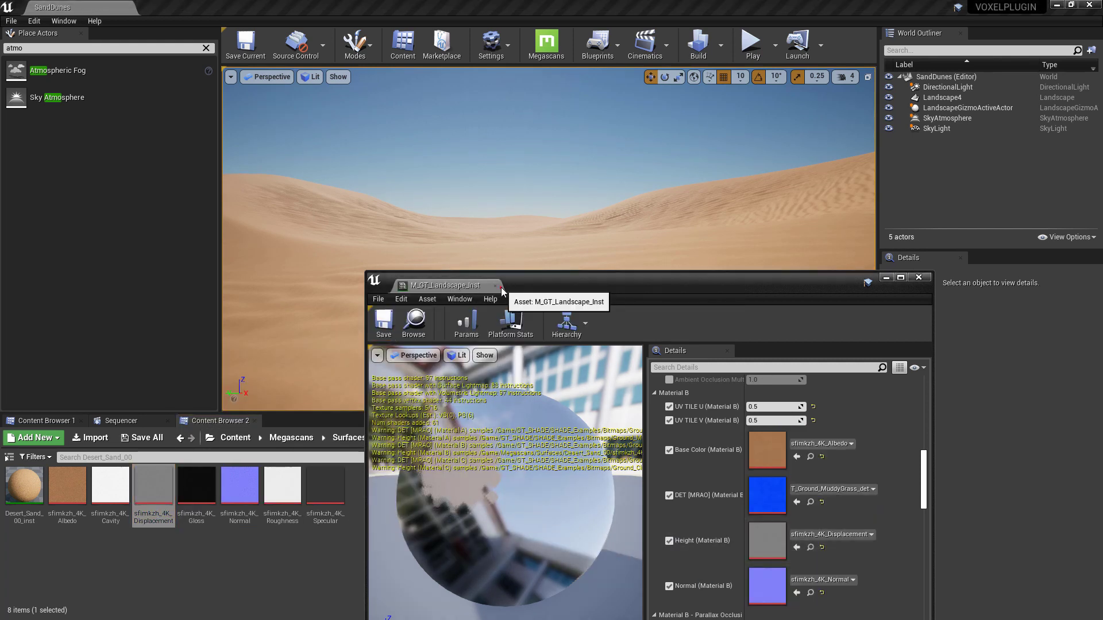
click(494, 286)
drag(572, 181, 844, 139)
- Fly down close over the rippled dunes and back up to the horizon, twice
key(Up)
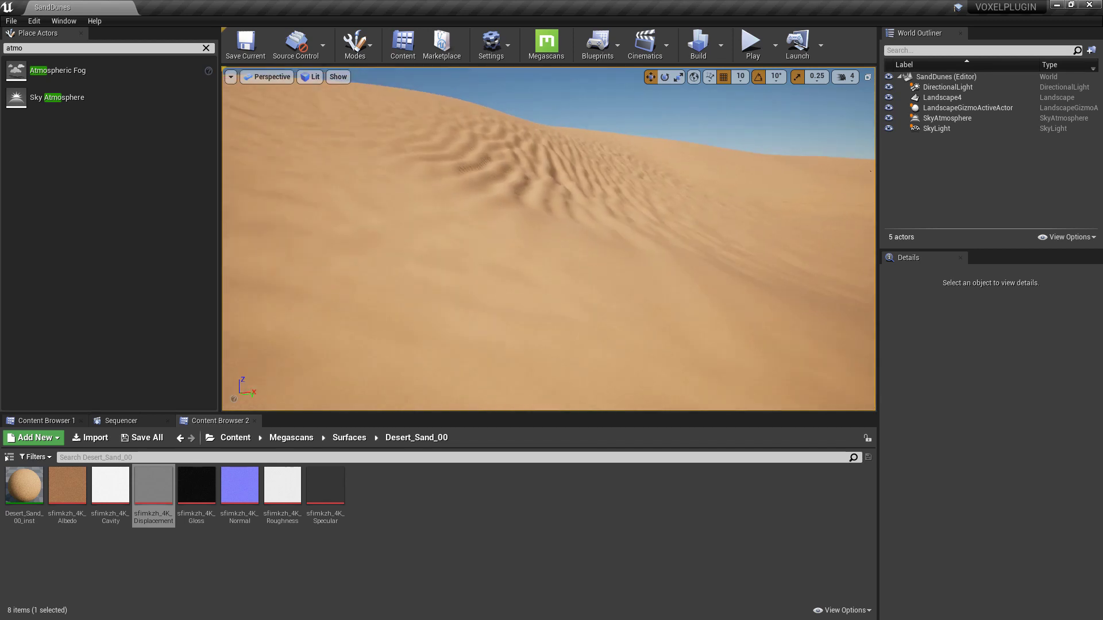
key(Up)
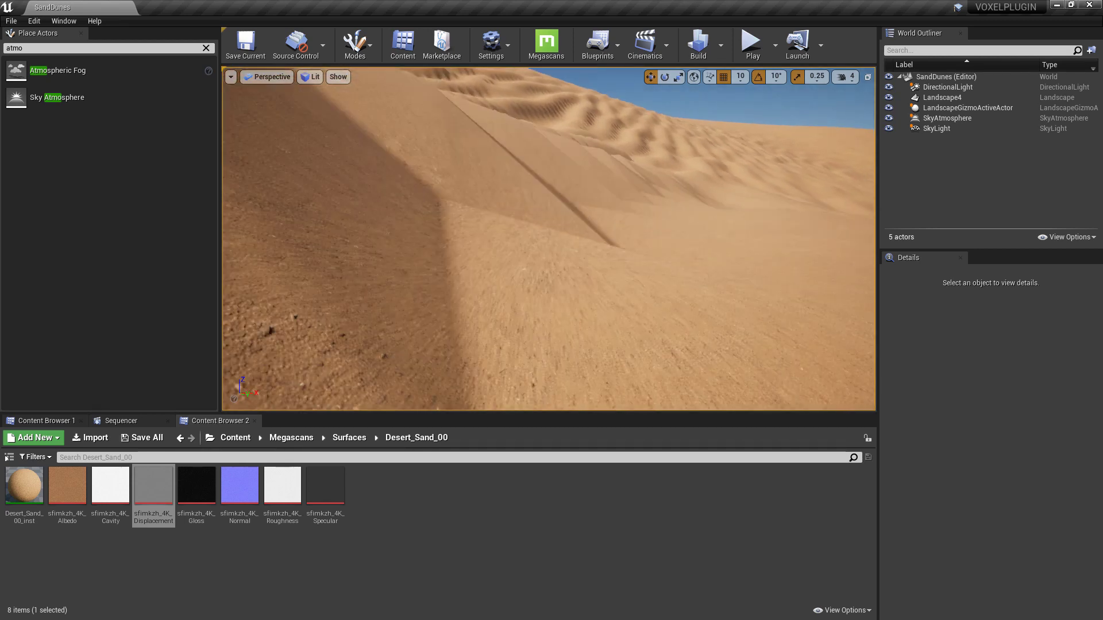
key(Up)
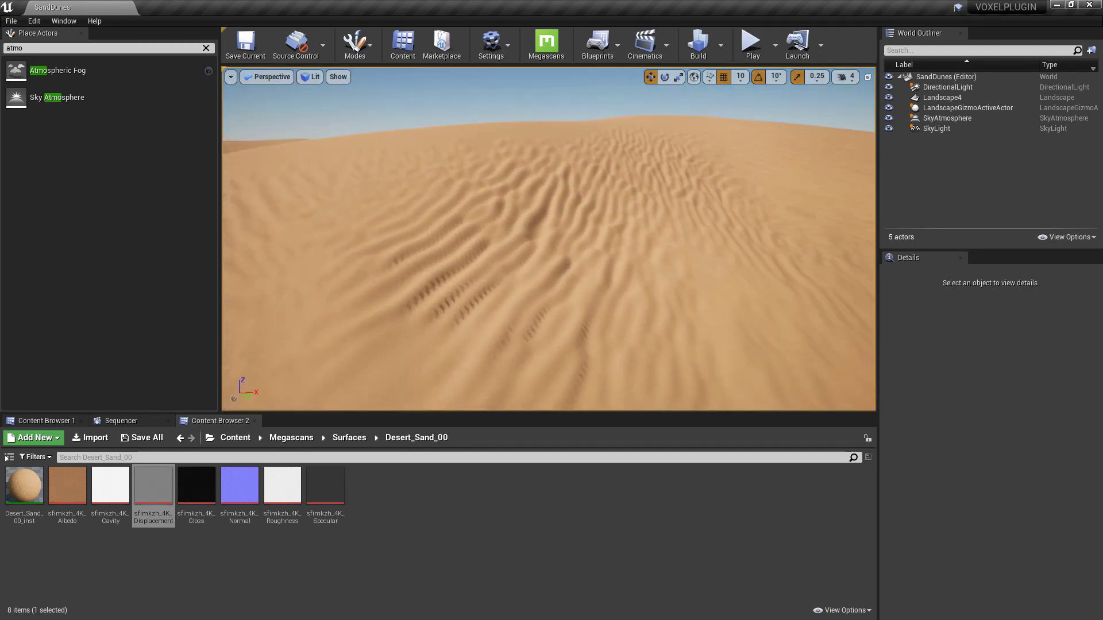
key(Down)
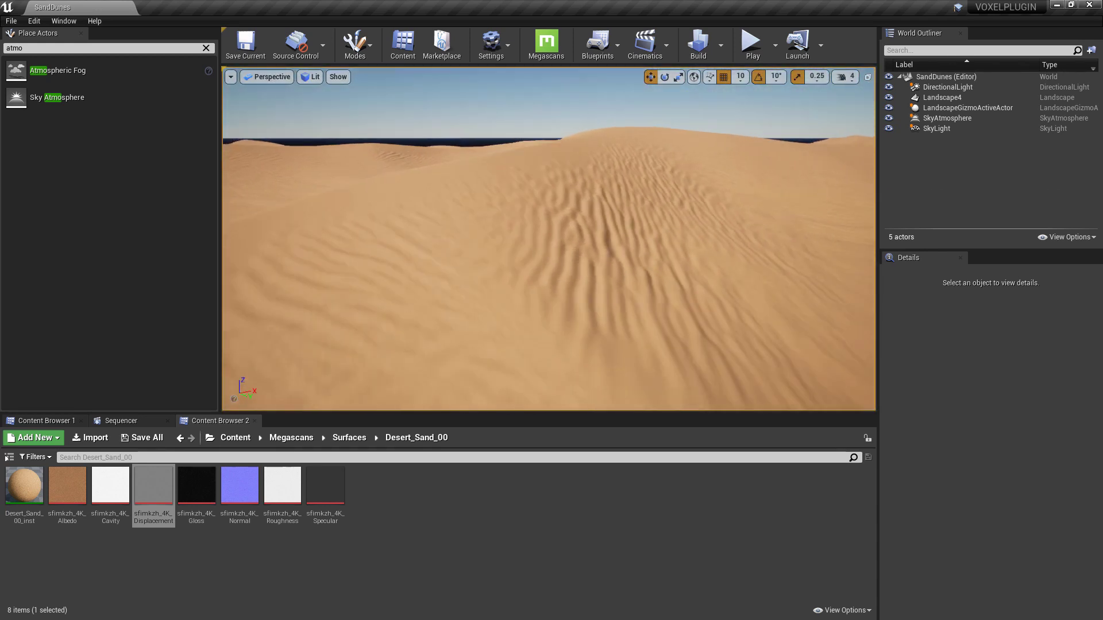
key(Up)
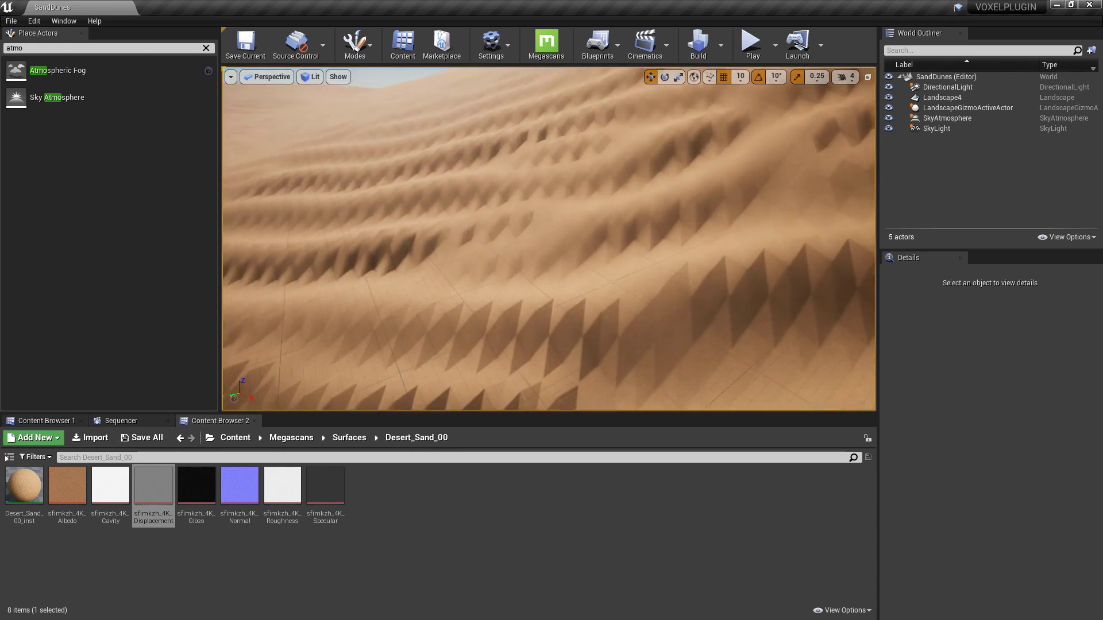
key(Down)
- Switch to Landscape mode and pick the Sculpt Smooth tool
click(371, 58)
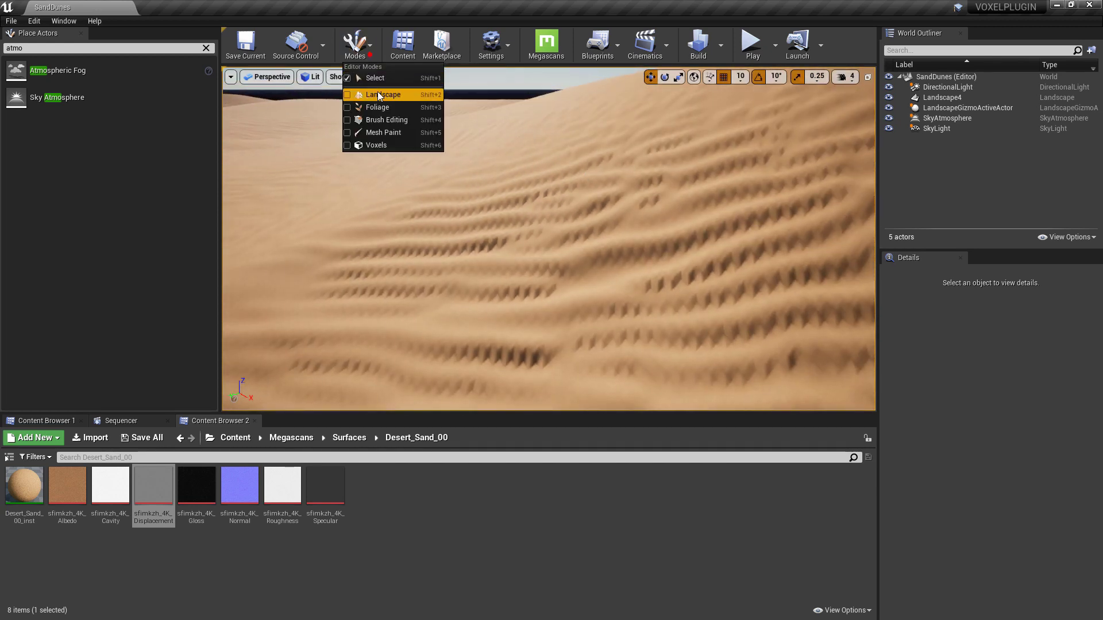
click(377, 91)
click(278, 73)
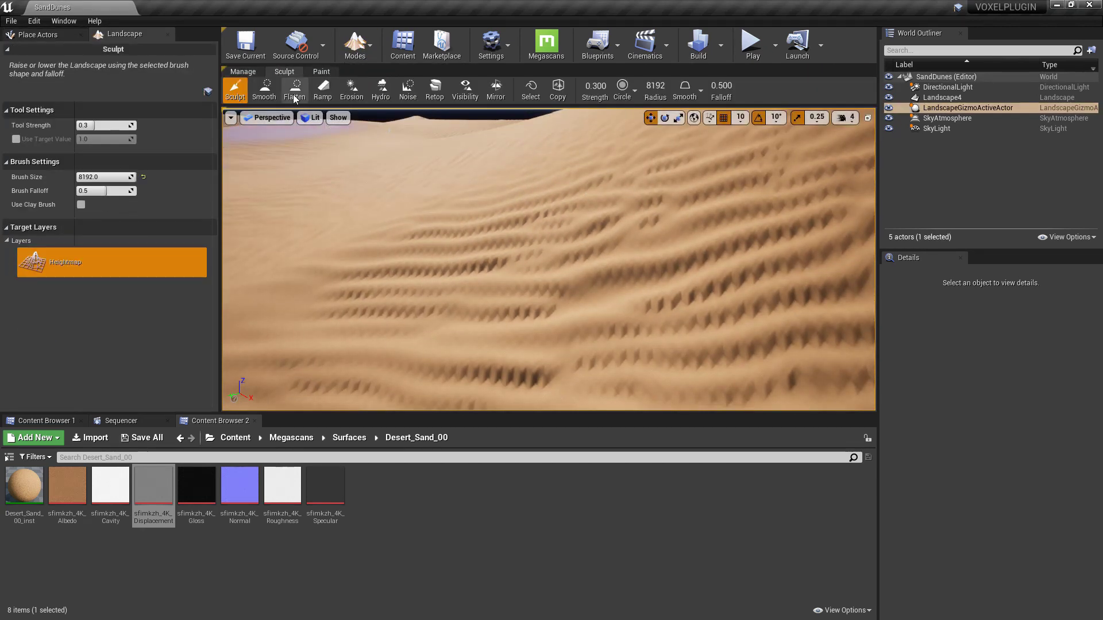
click(265, 91)
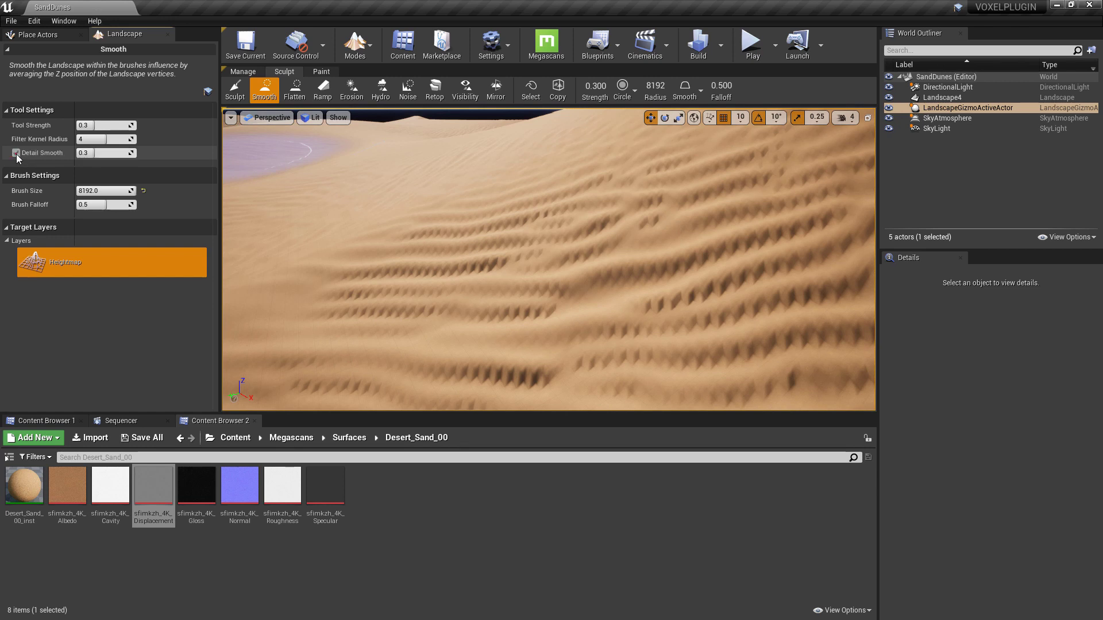
- Smooth the dune ripples, shrinking the brush radius to 5160, then undo the smoothing
drag(547, 256, 551, 259)
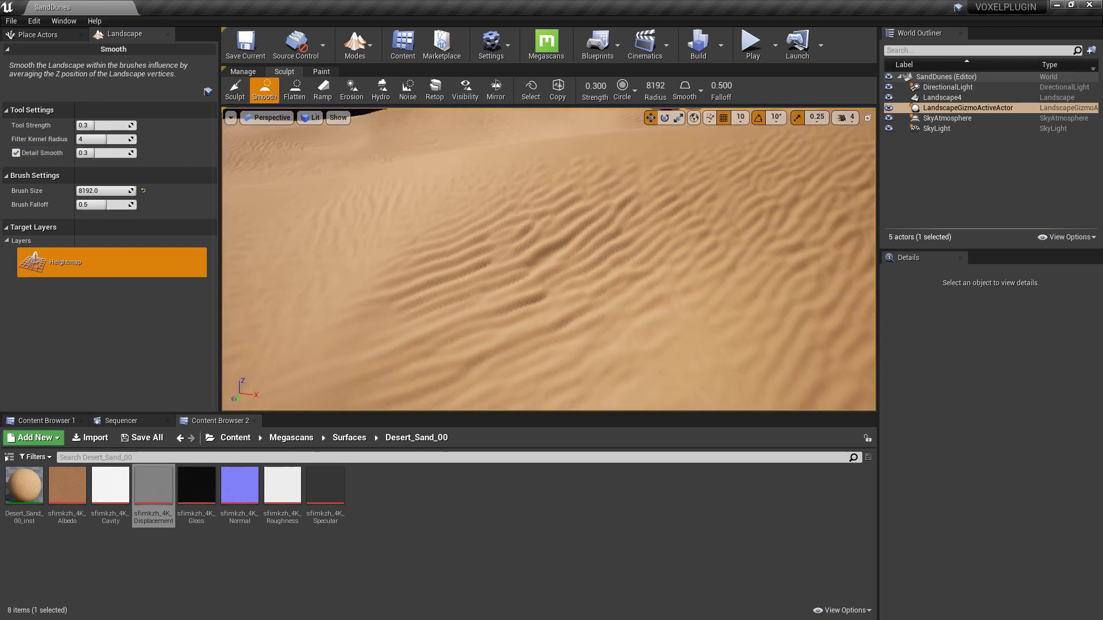
right_drag(588, 279, 589, 280)
key(bracketleft)
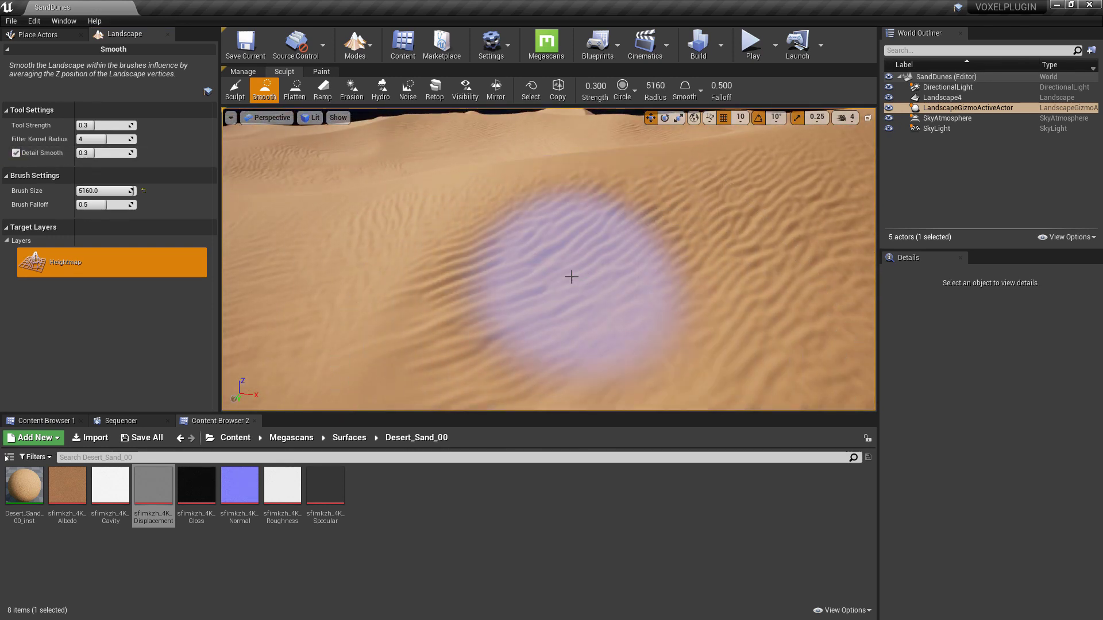
drag(572, 277, 651, 348)
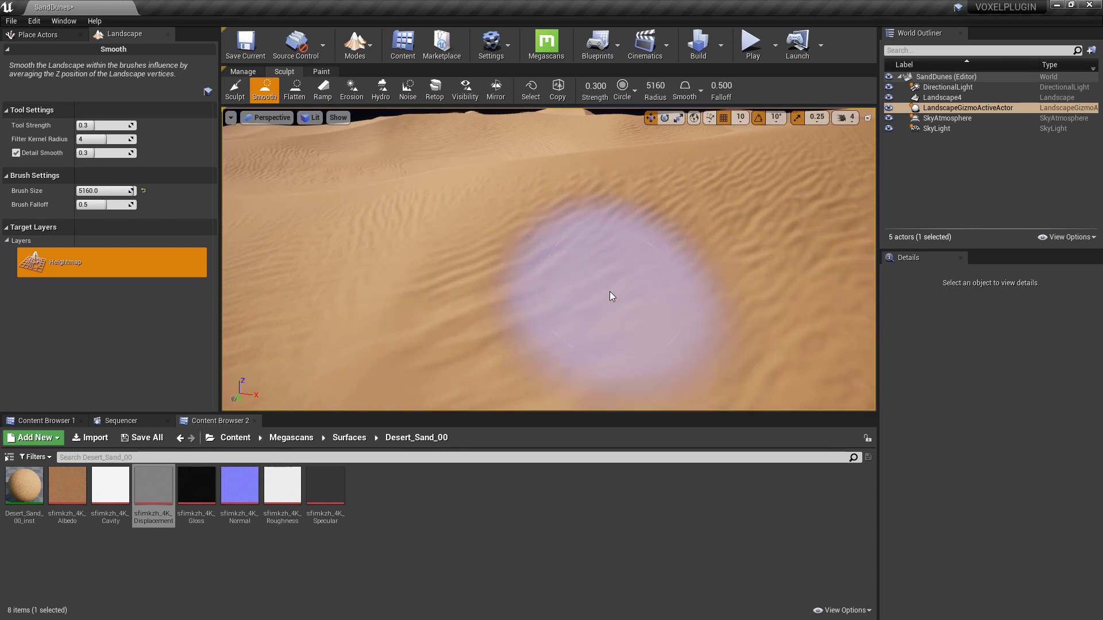
right_drag(611, 290, 609, 291)
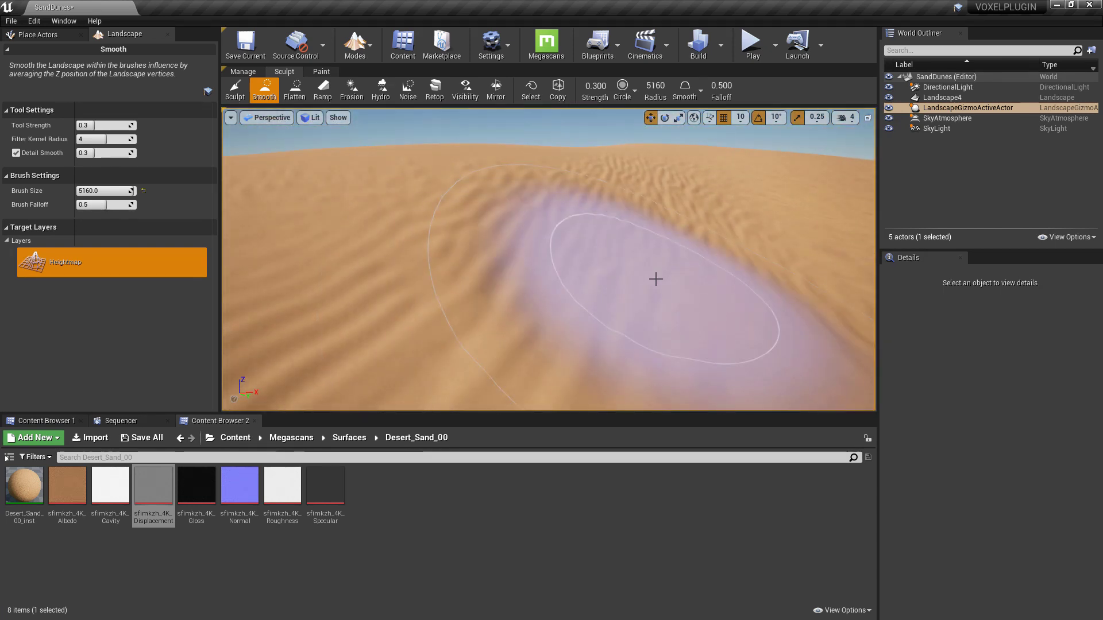
key(ctrl+z)
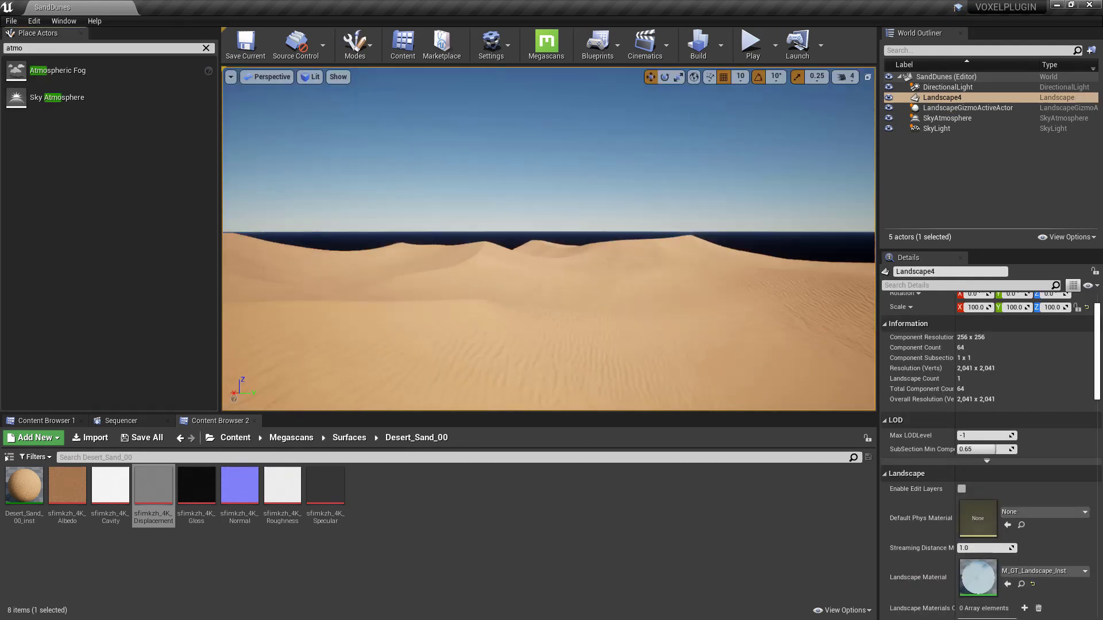
right_drag(611, 291, 611, 291)
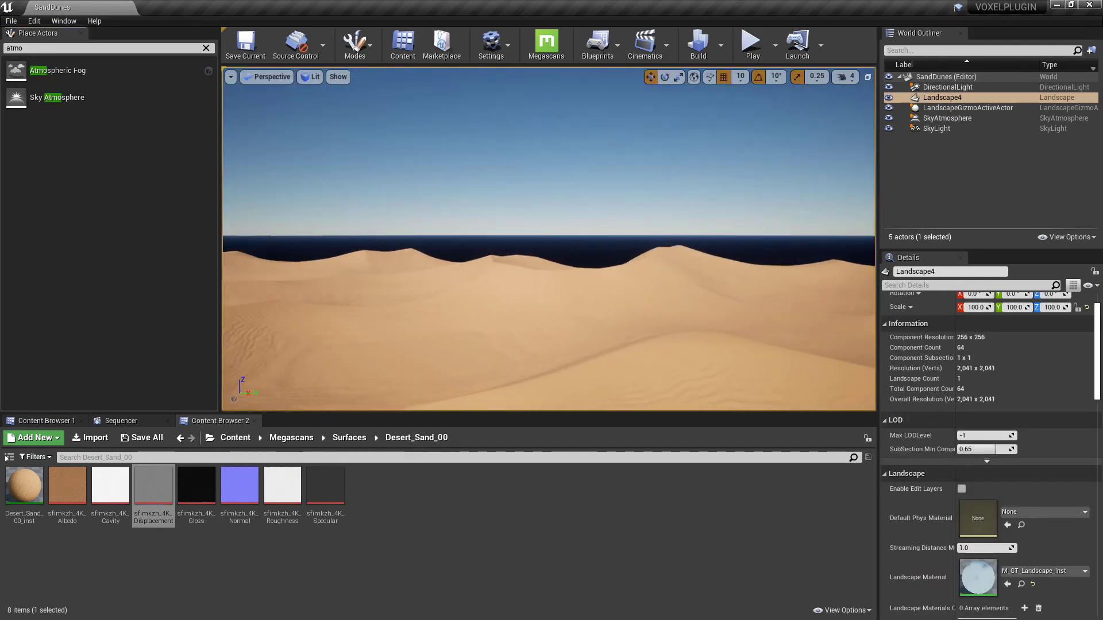
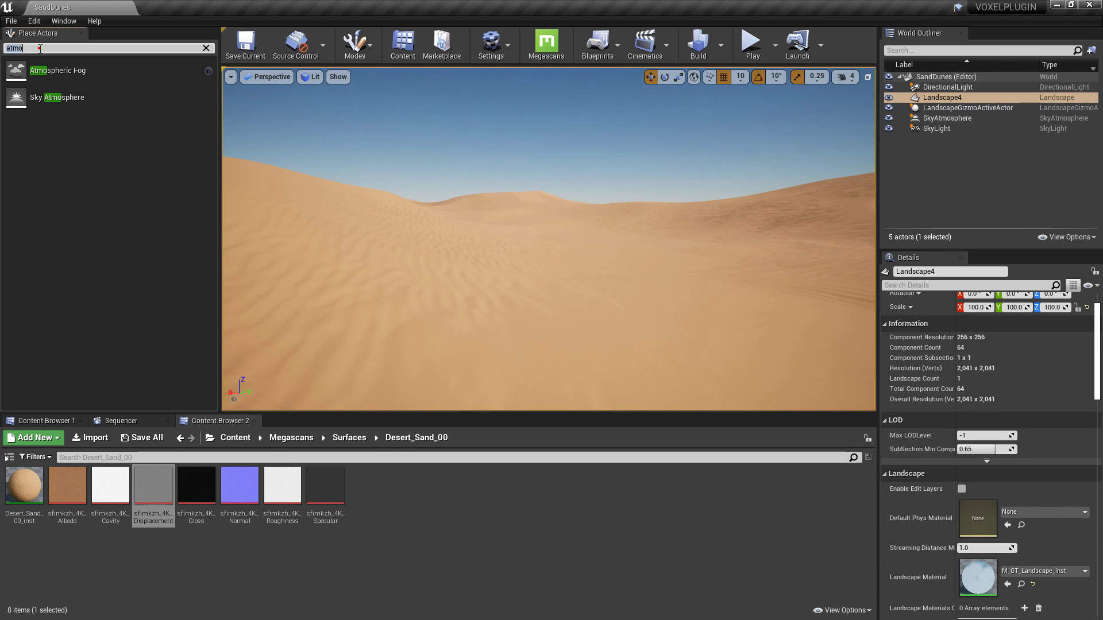
- Search 'fog' and place an Exponential Height Fog actor in the dune level
key(BackSpace)
key(BackSpace)
key(BackSpace)
text(fog)
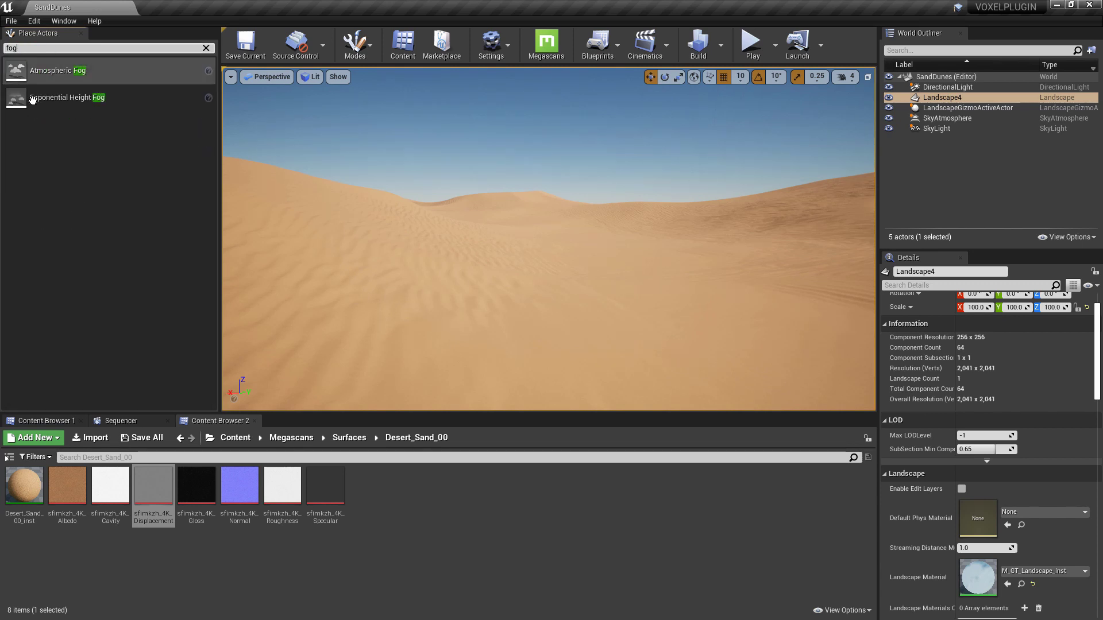
drag(35, 101, 365, 197)
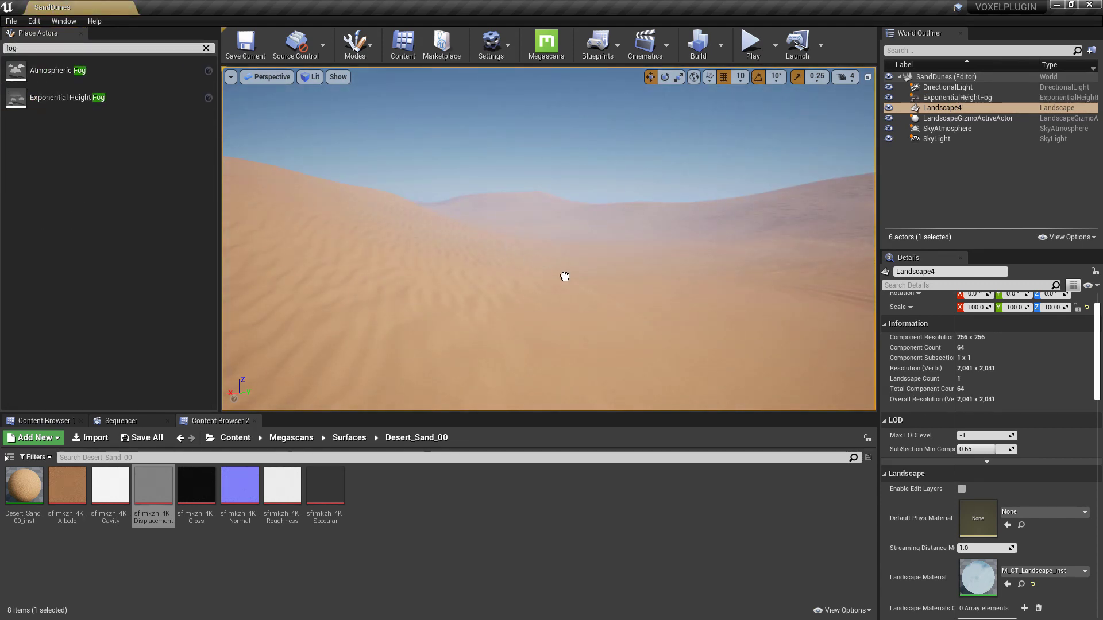
drag(629, 304, 635, 306)
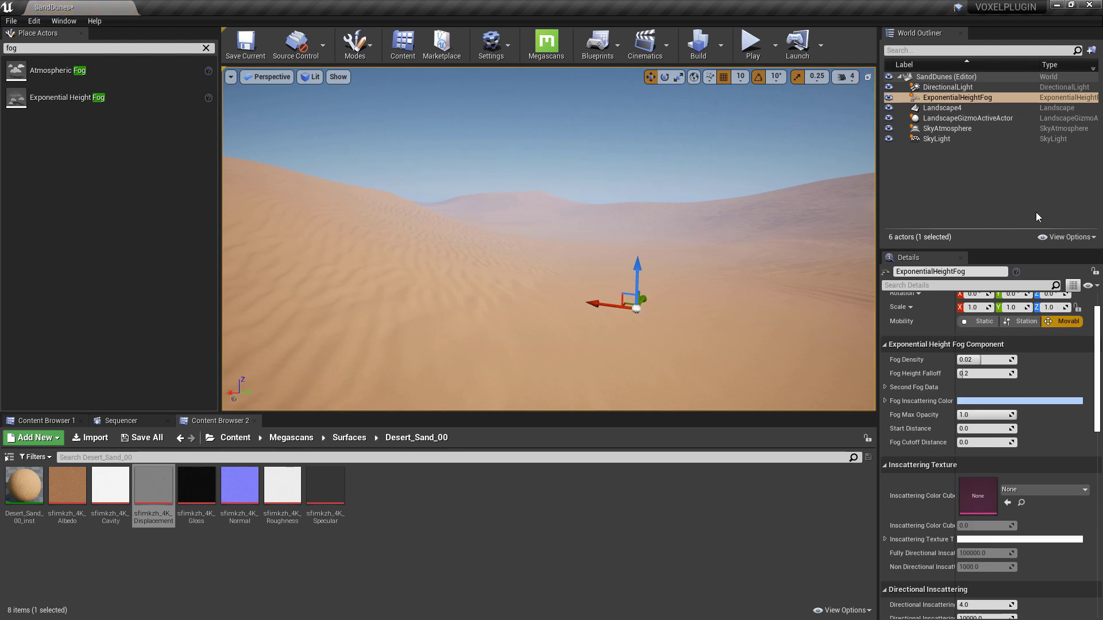
right_drag(649, 271, 648, 200)
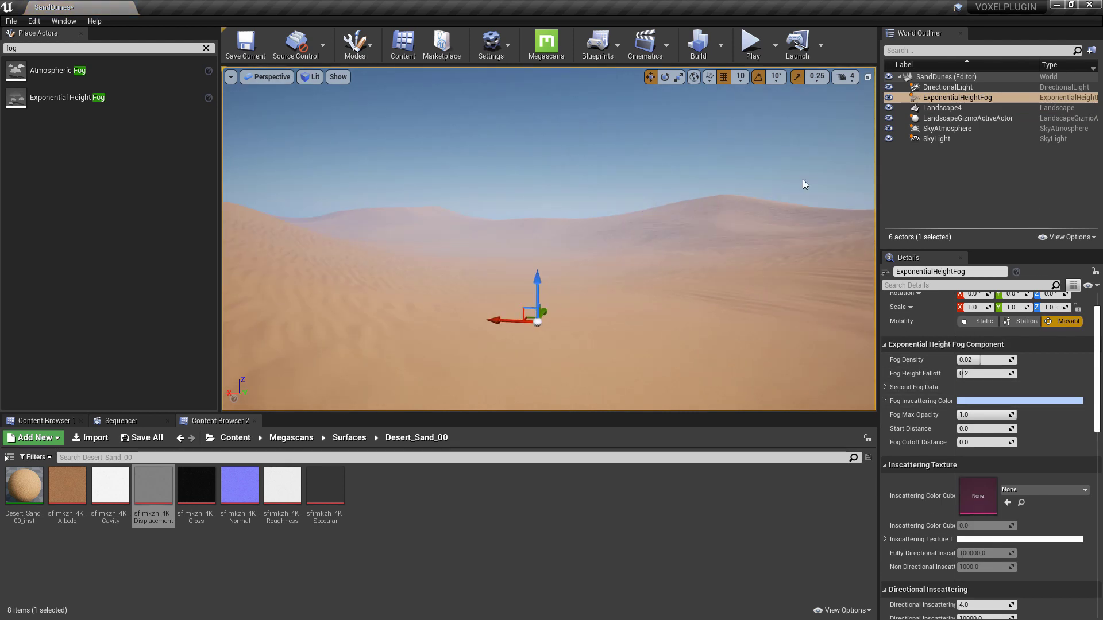
- Reset the height fog's Location to 0,0,0 in the Details panel
click(947, 86)
key(f)
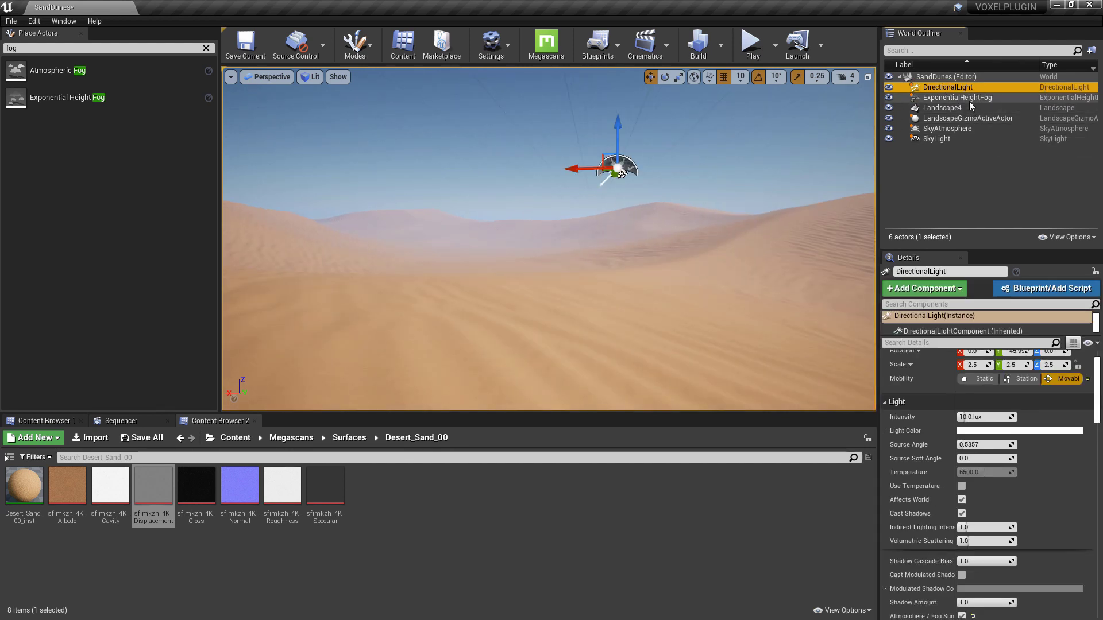
click(969, 101)
scroll(1082, 339, up, 2)
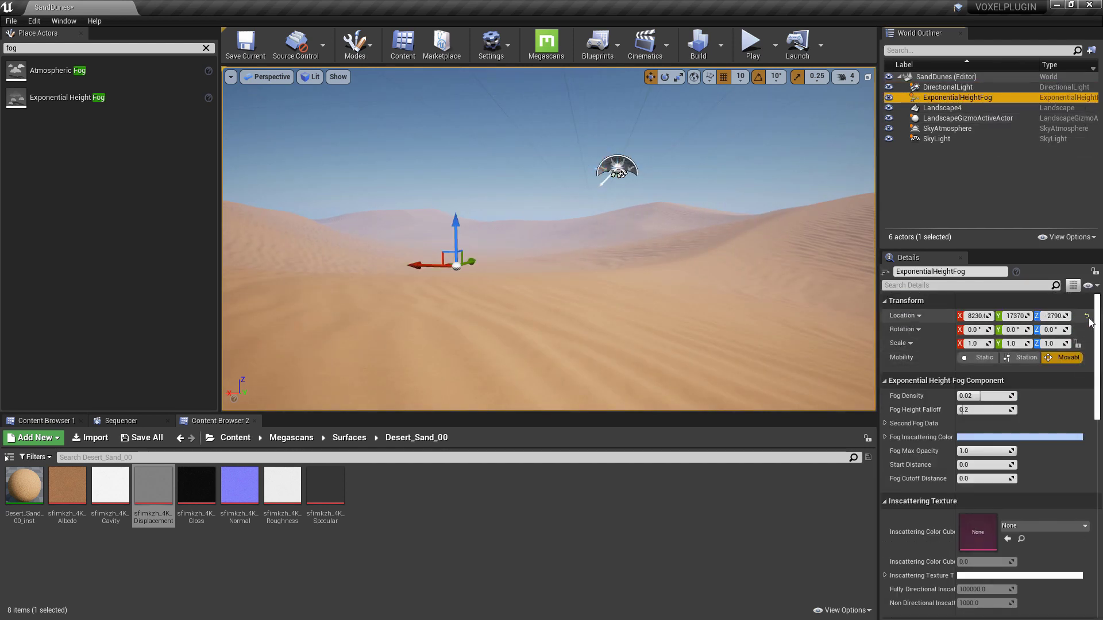
middle_drag(723, 207, 722, 92)
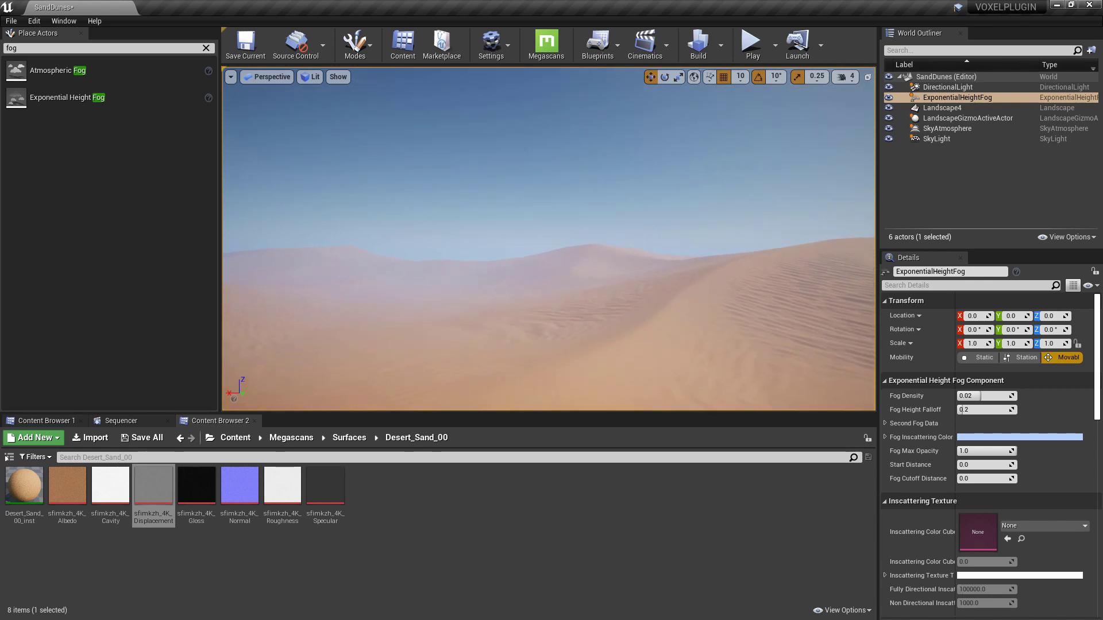
- Rotate the directional light to about -25.3 pitch and -107.7 yaw, then select the height fog
click(941, 88)
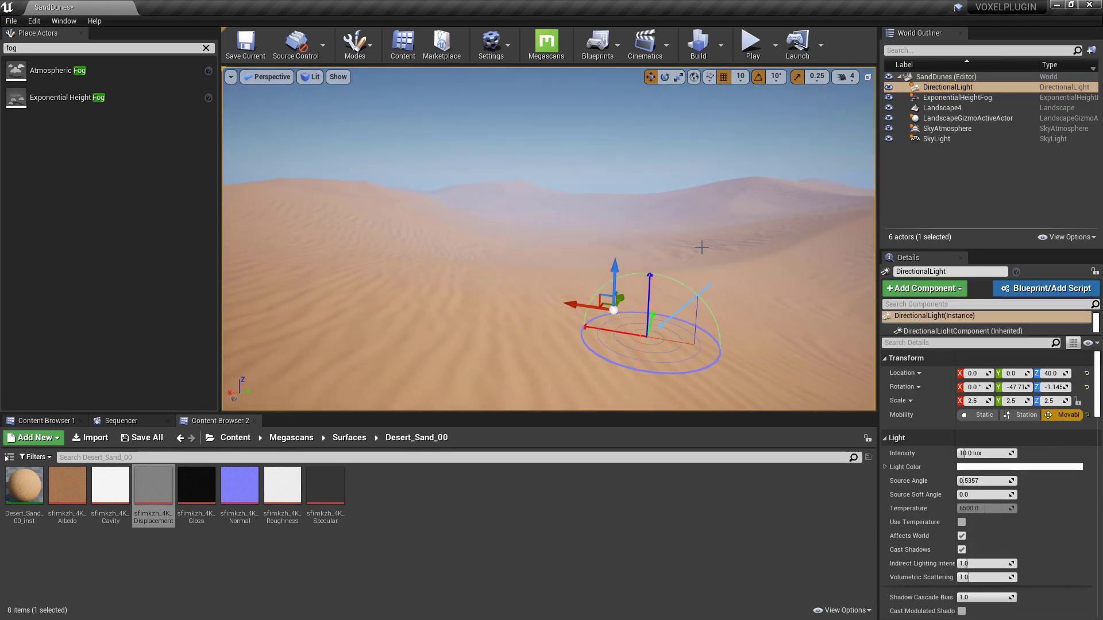
key(ctrl+l)
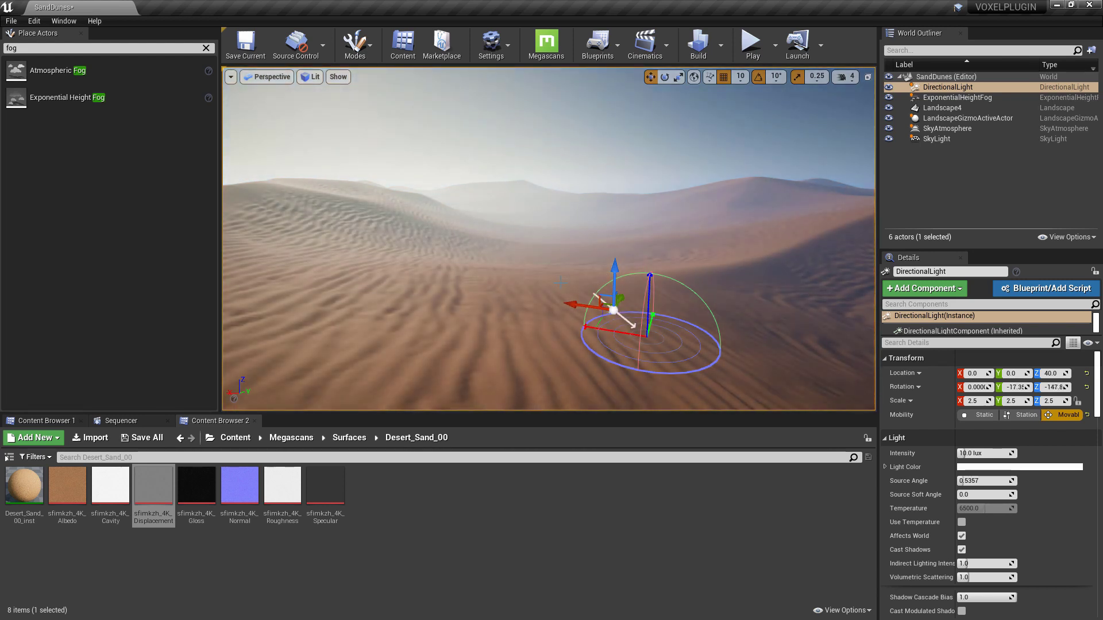
key(ctrl+l)
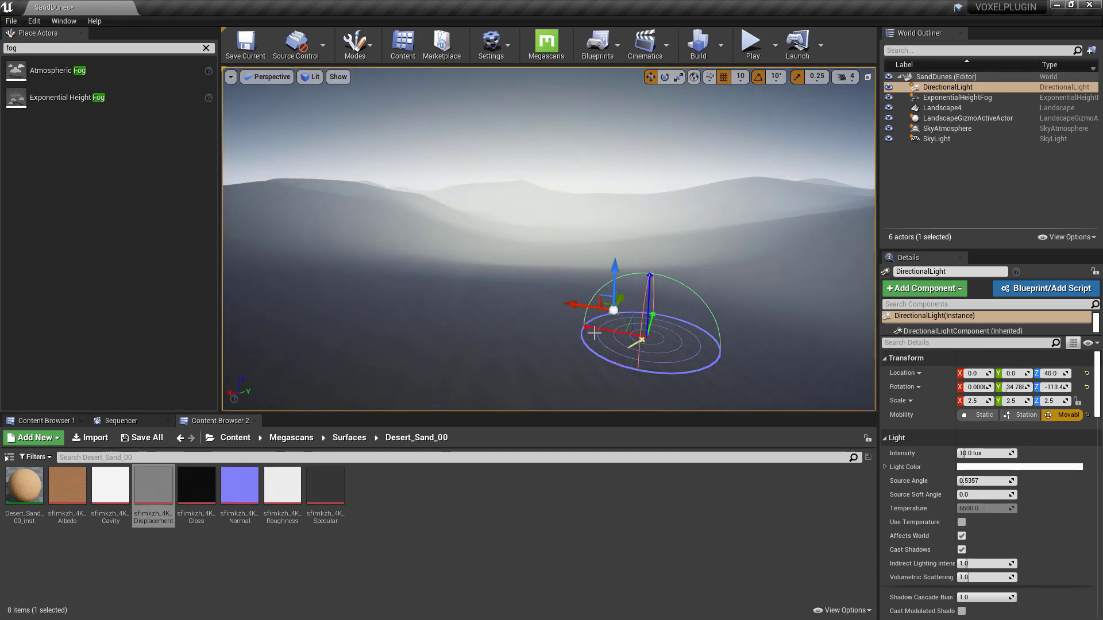
key(ctrl+l)
key(ctrl+l)
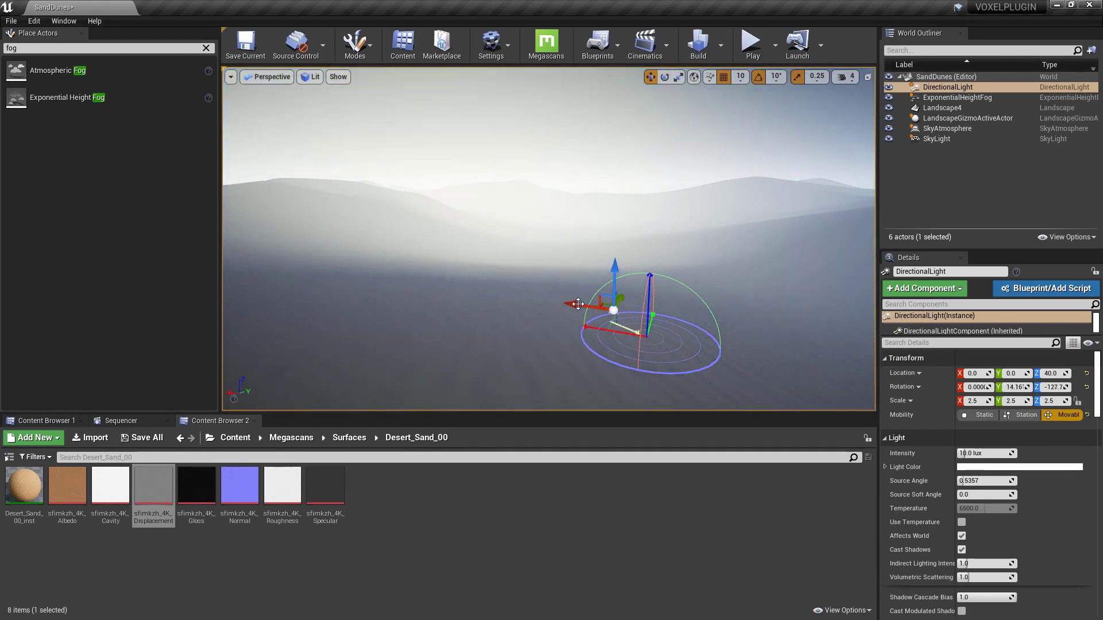
key(ctrl+l)
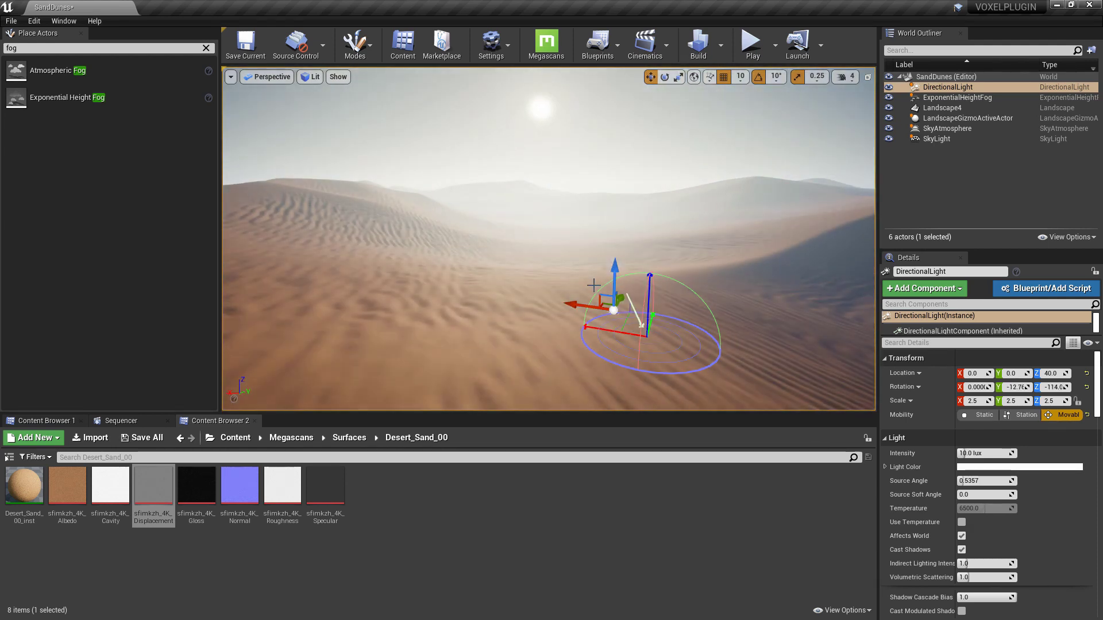
click(945, 99)
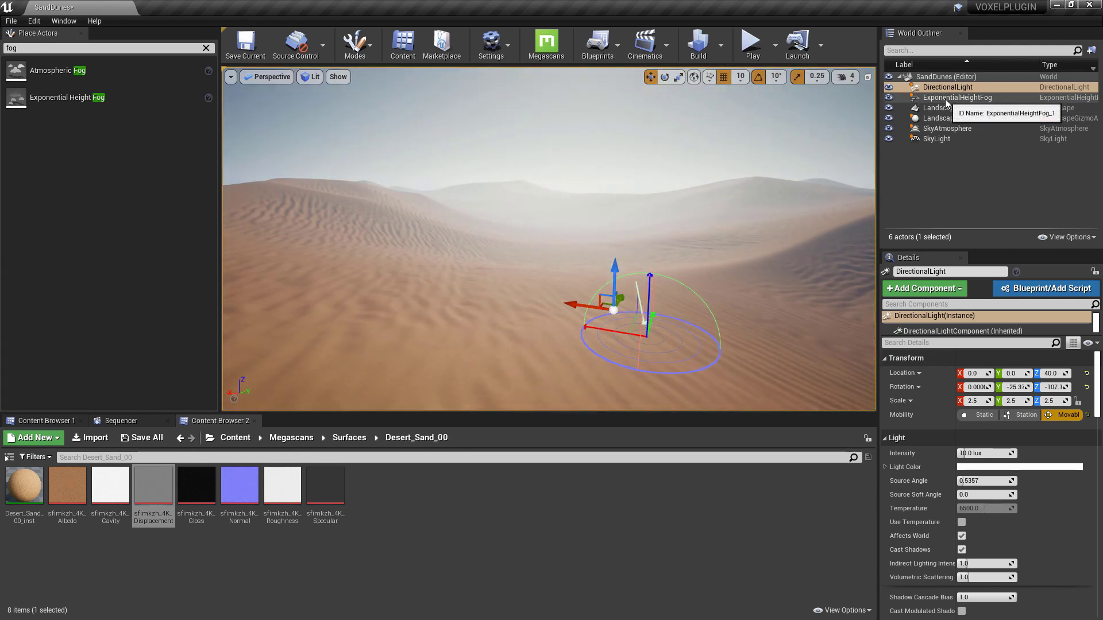
- Set the fog's Inscattering and Directional Inscattering colours to black (Value 0)
click(1043, 435)
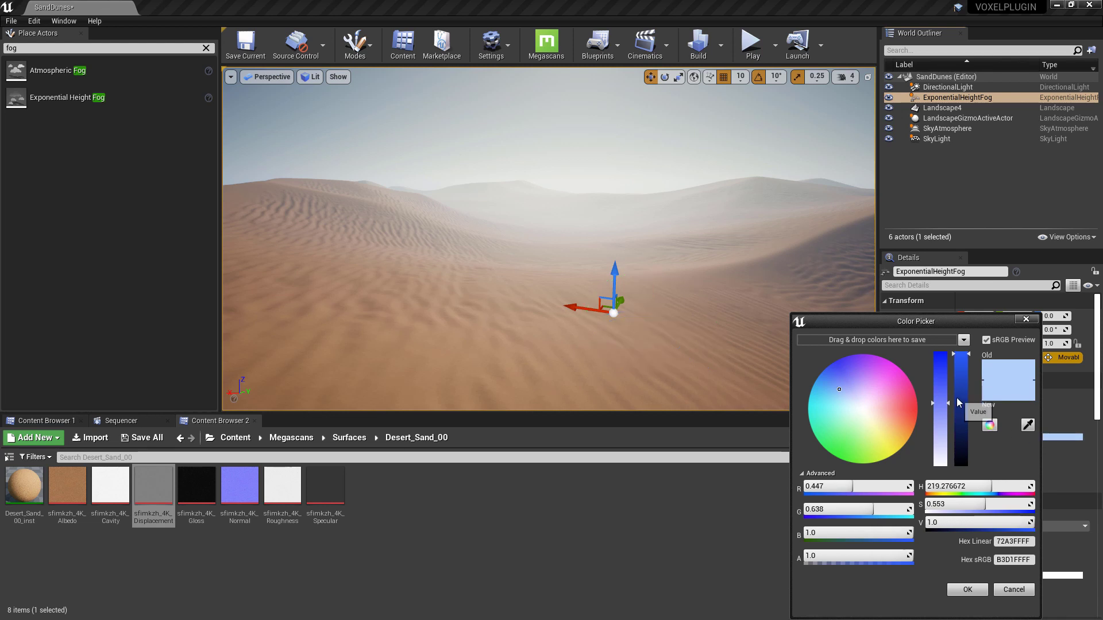
drag(956, 397, 968, 507)
click(969, 589)
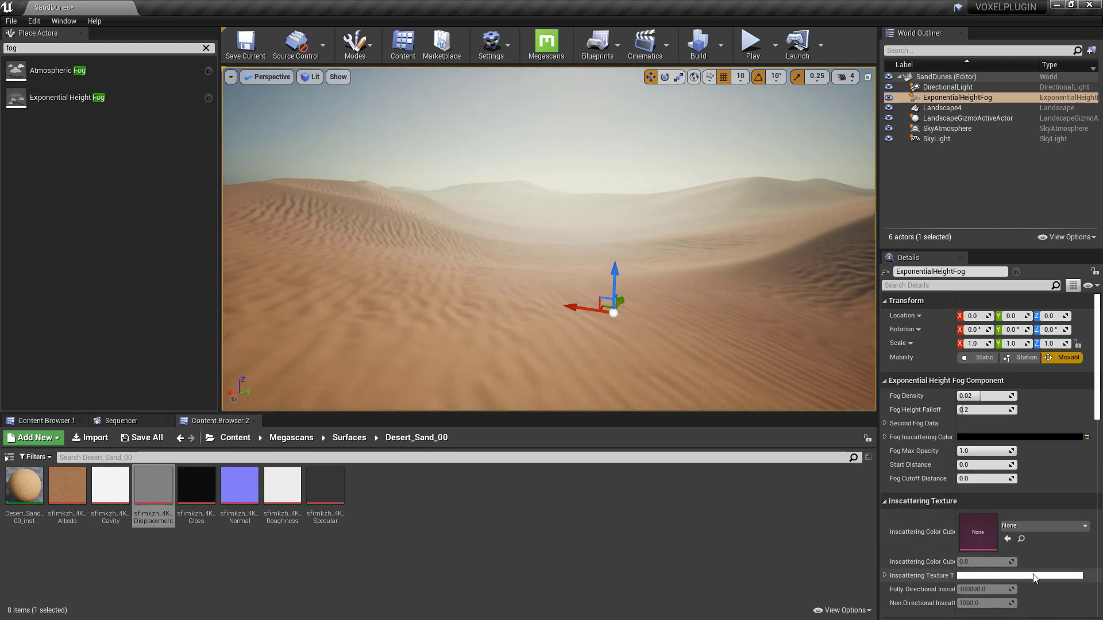
scroll(1032, 574, down, 3)
click(997, 576)
drag(915, 402, 915, 462)
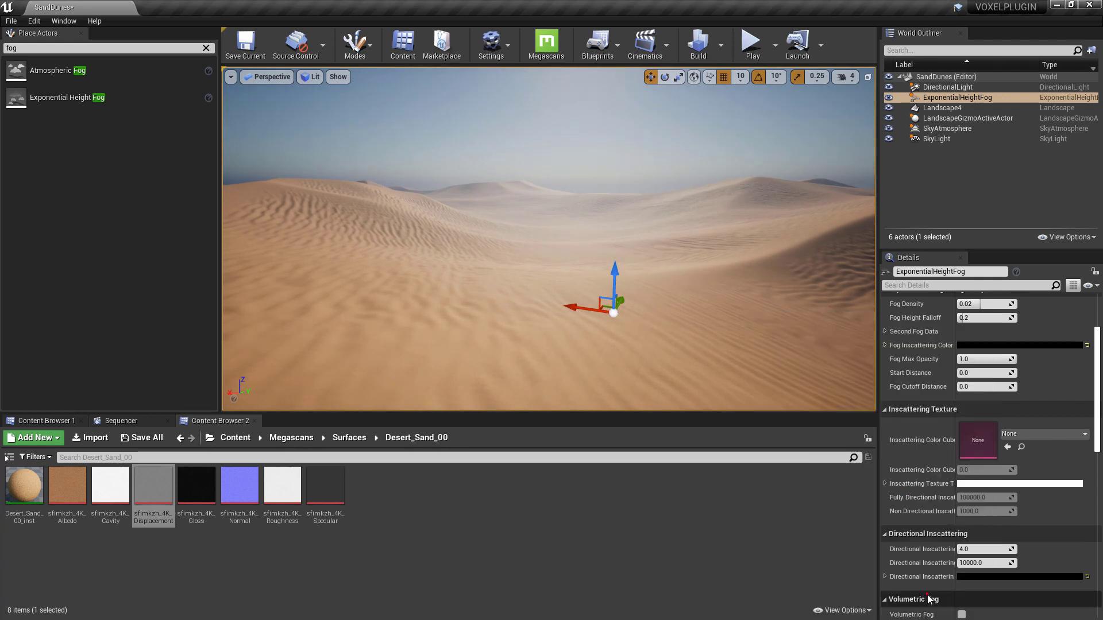
click(921, 590)
- Rotate the directional light high so it lights the dunes from the upper left
click(951, 86)
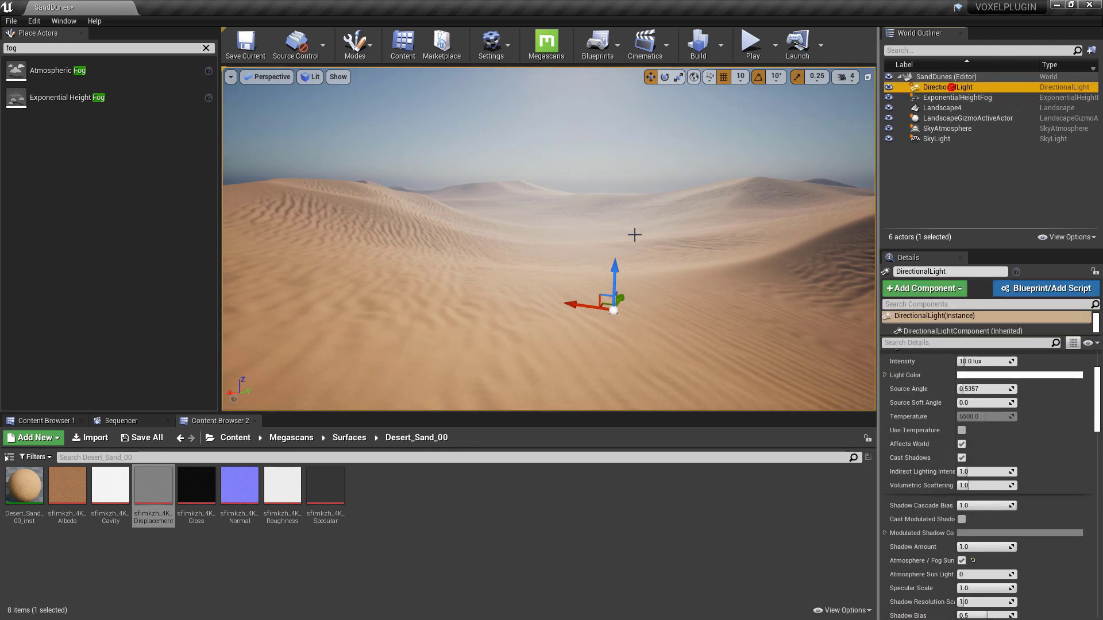
key(ctrl+l)
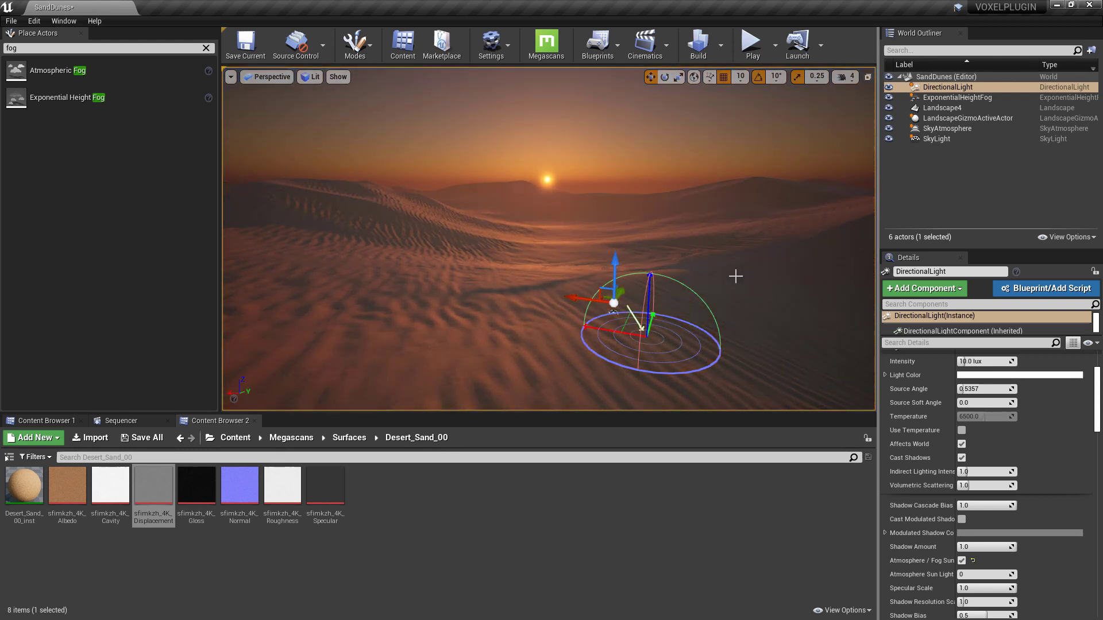
mouse_move(735, 276)
mouse_down()
mouse_move(689, 245)
mouse_move(503, 216)
mouse_up()
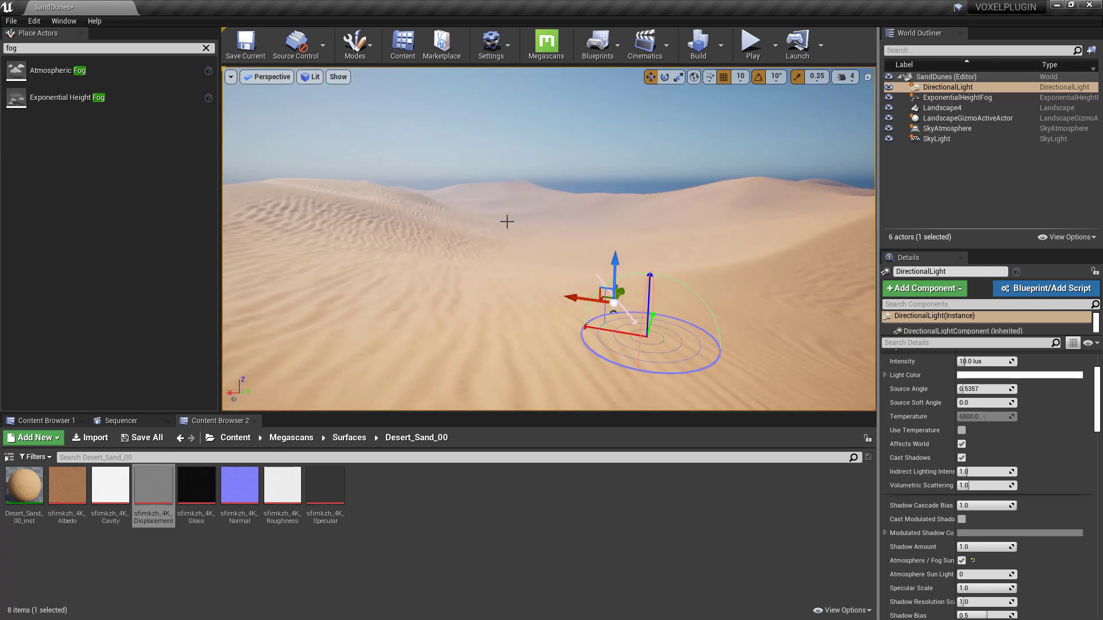
mouse_move(503, 216)
mouse_down()
mouse_move(662, 183)
mouse_move(457, 230)
mouse_up()
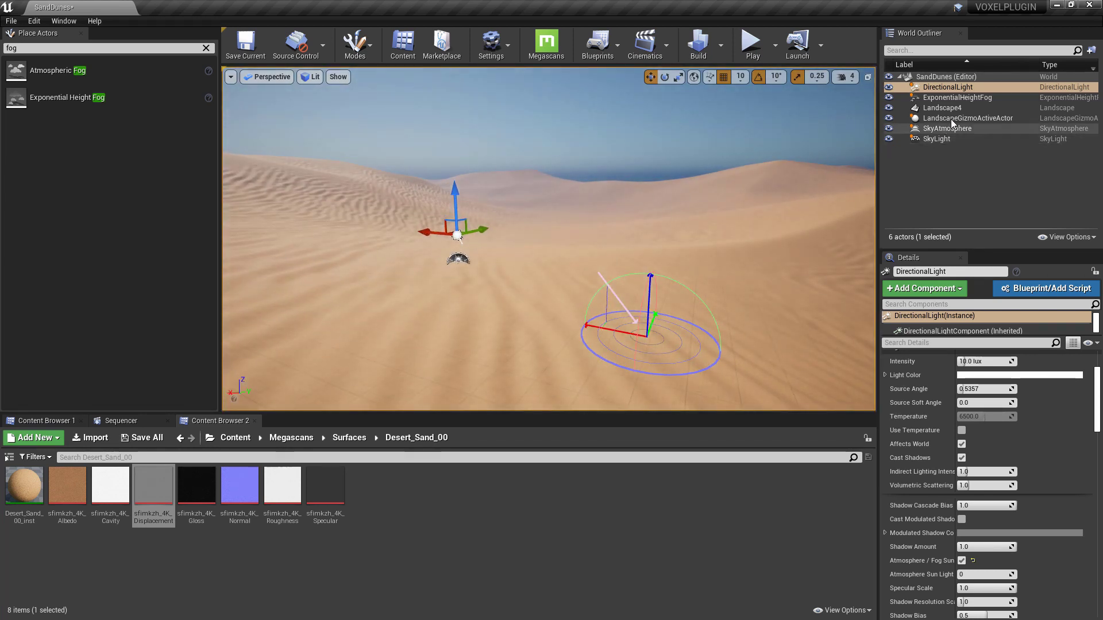
- Set fog height falloff to 2.0, thin the density to 0.001, and save SandDunes
click(949, 96)
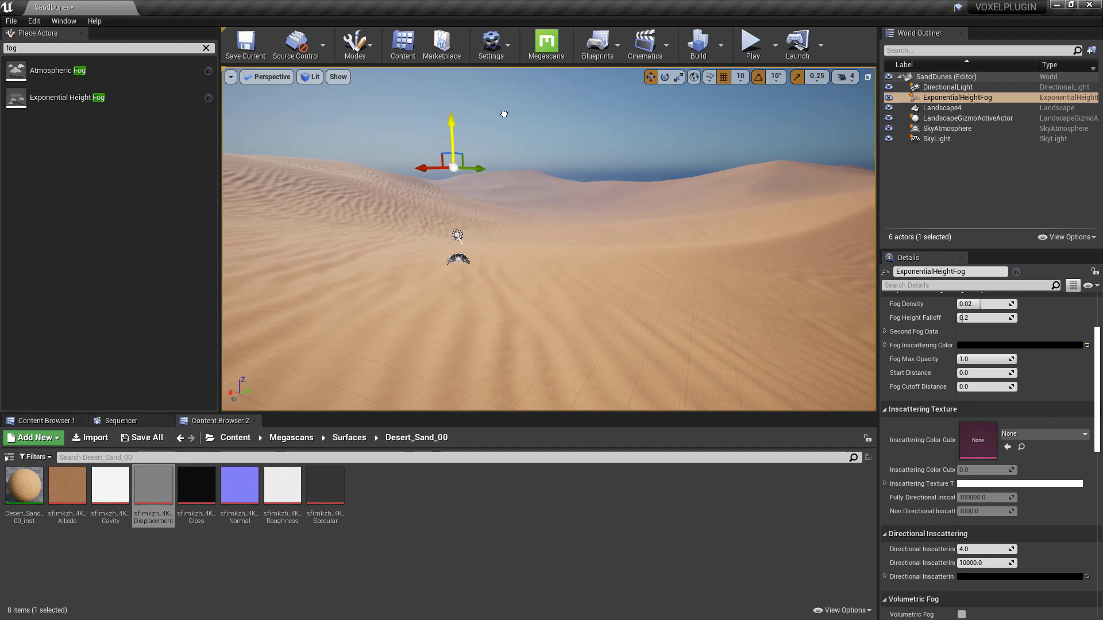
scroll(983, 402, up, 4)
text(2.0)
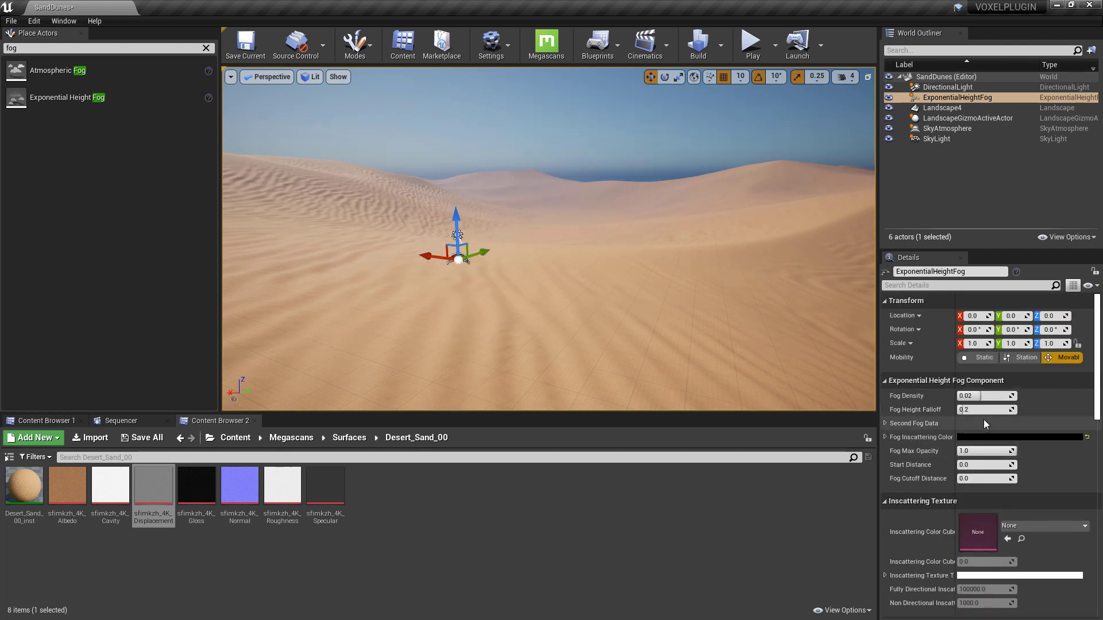
key(Return)
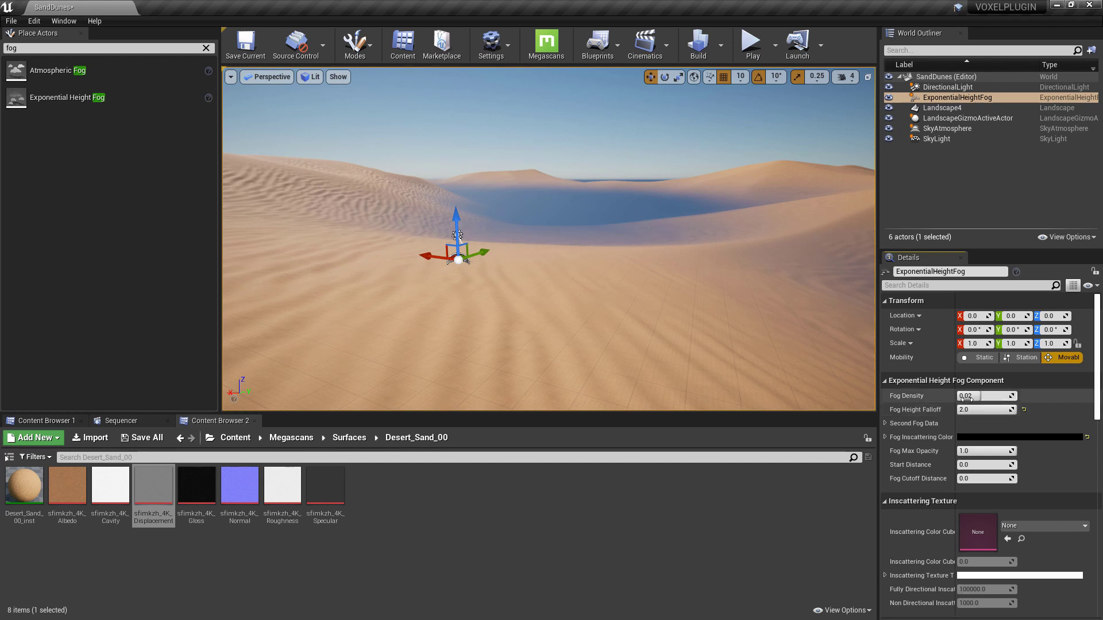
mouse_move(982, 396)
mouse_down()
mouse_move(967, 396)
mouse_move(981, 395)
mouse_up()
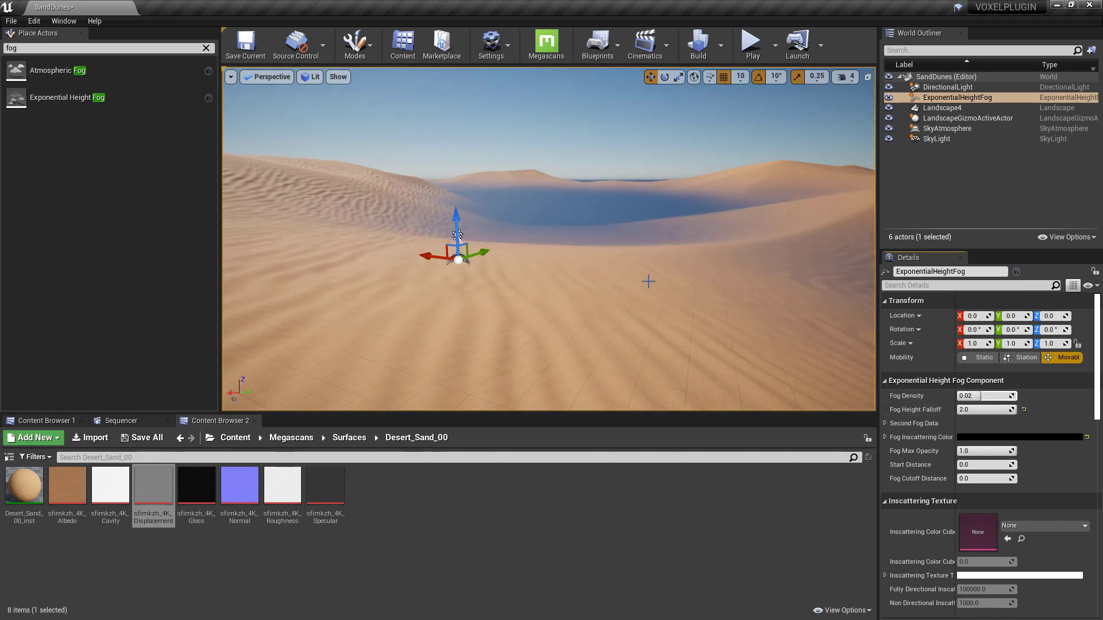
mouse_move(648, 281)
right_down()
mouse_move(654, 270)
mouse_move(632, 287)
mouse_move(632, 264)
mouse_move(644, 276)
right_up()
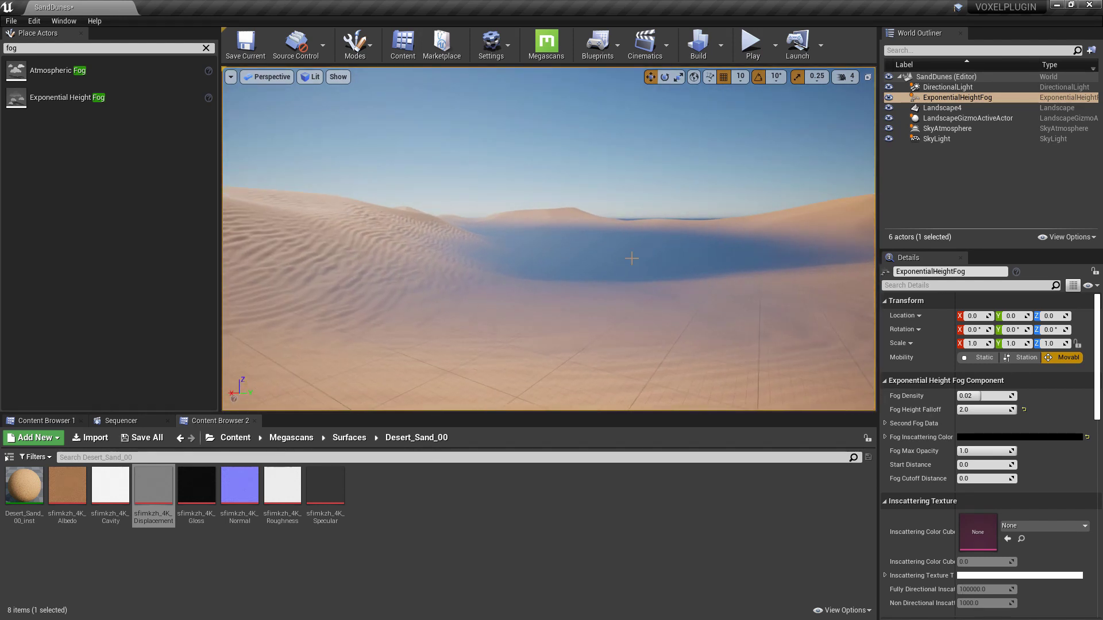
key(ctrl+s)
- Rotate the sun low to about -7.4 pitch and -66.9 yaw, then select the height fog
click(958, 89)
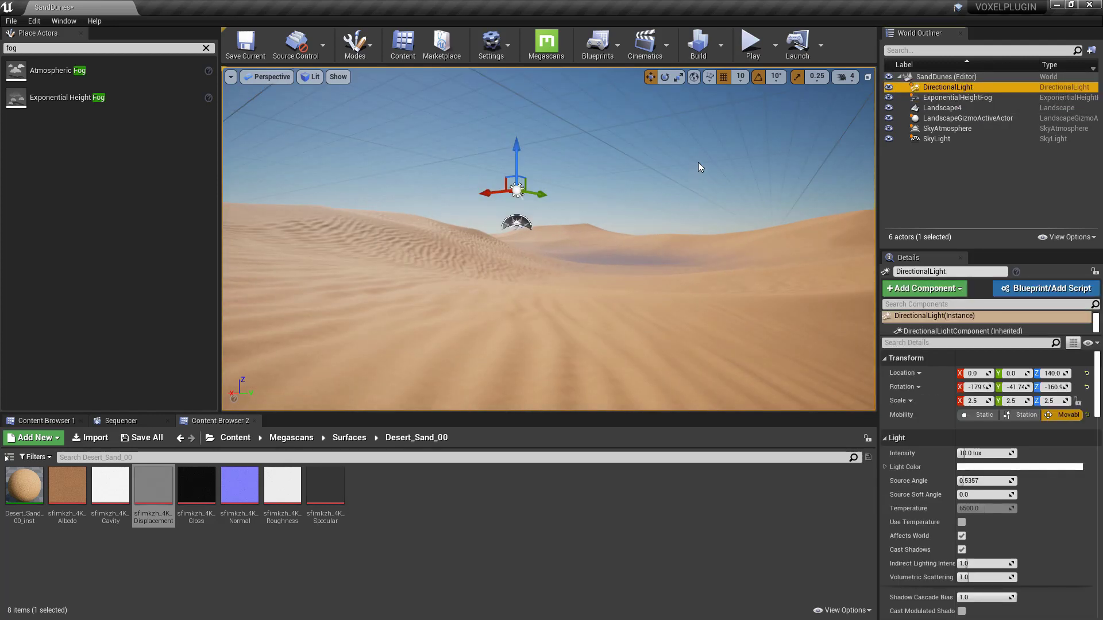
key(ctrl+l)
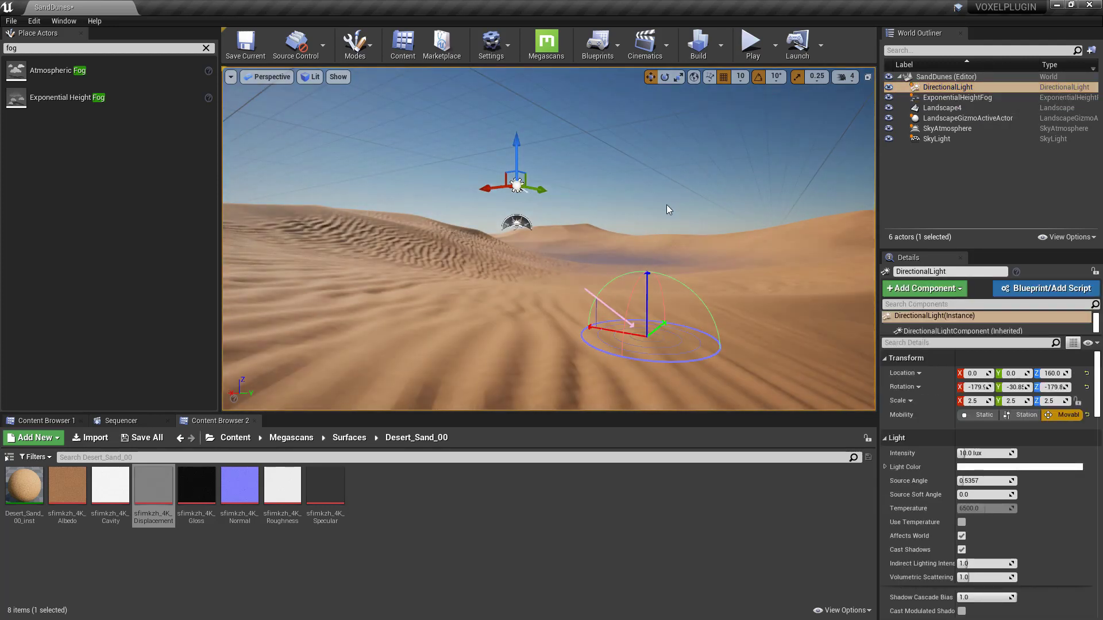
key(ctrl+l)
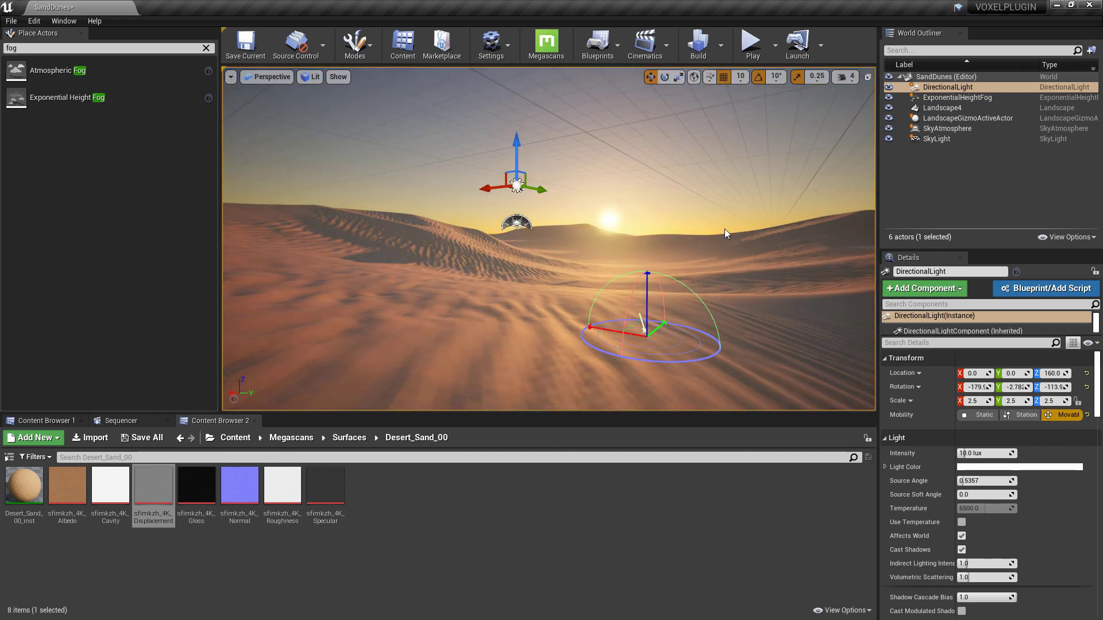
key(ctrl+l)
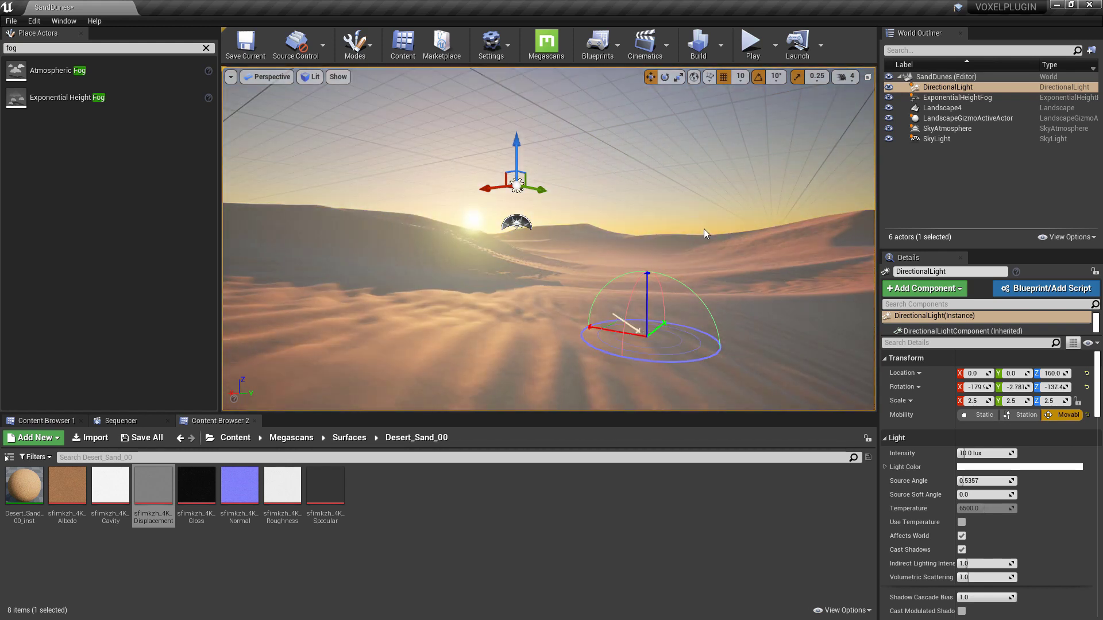
key(ctrl+l)
key(ctrl+l)
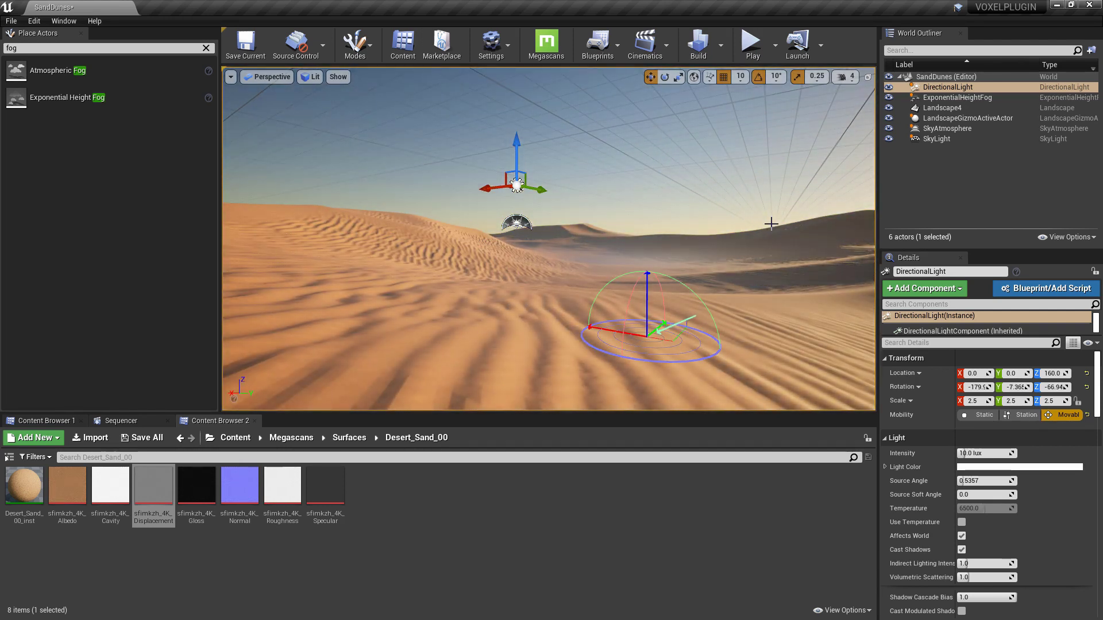
click(960, 102)
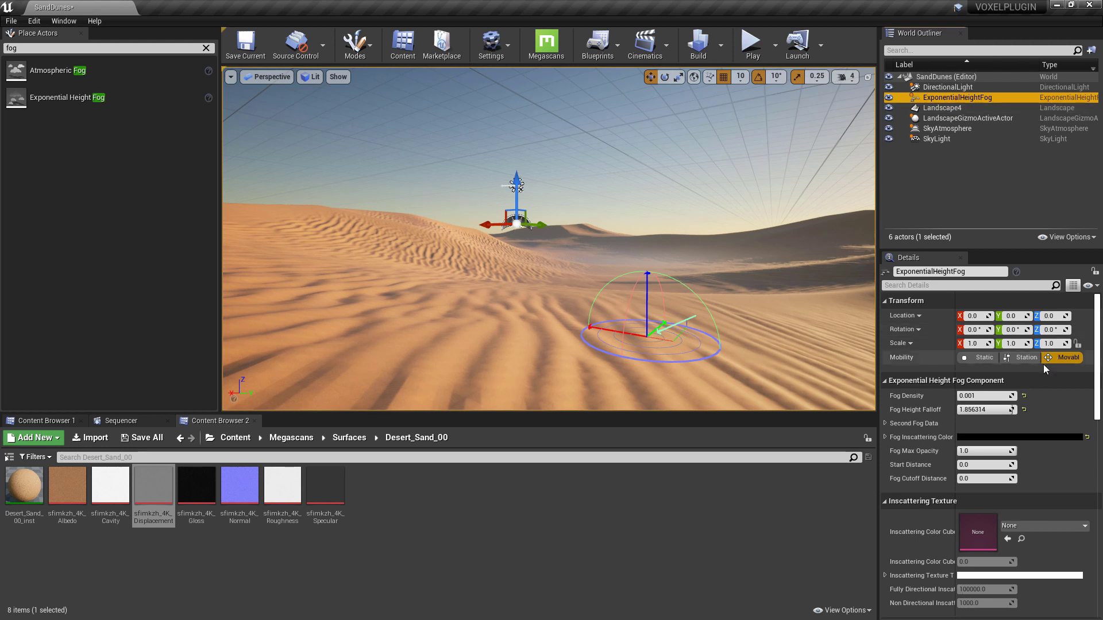
- Reset the fog density to 0.02 and the height falloff to 0.2
click(1023, 397)
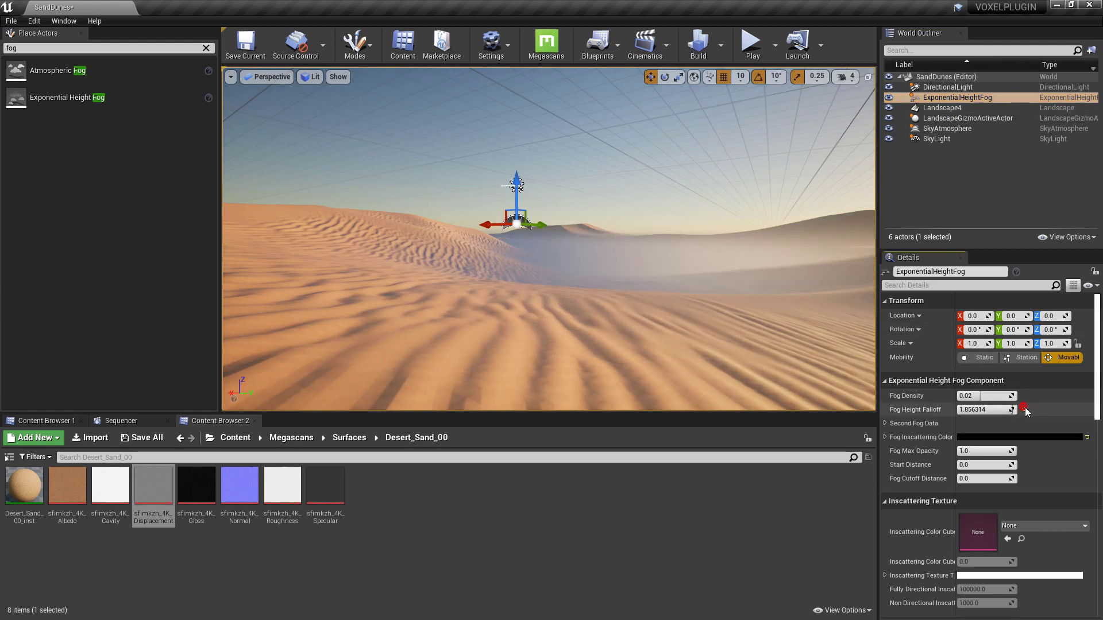
click(1023, 408)
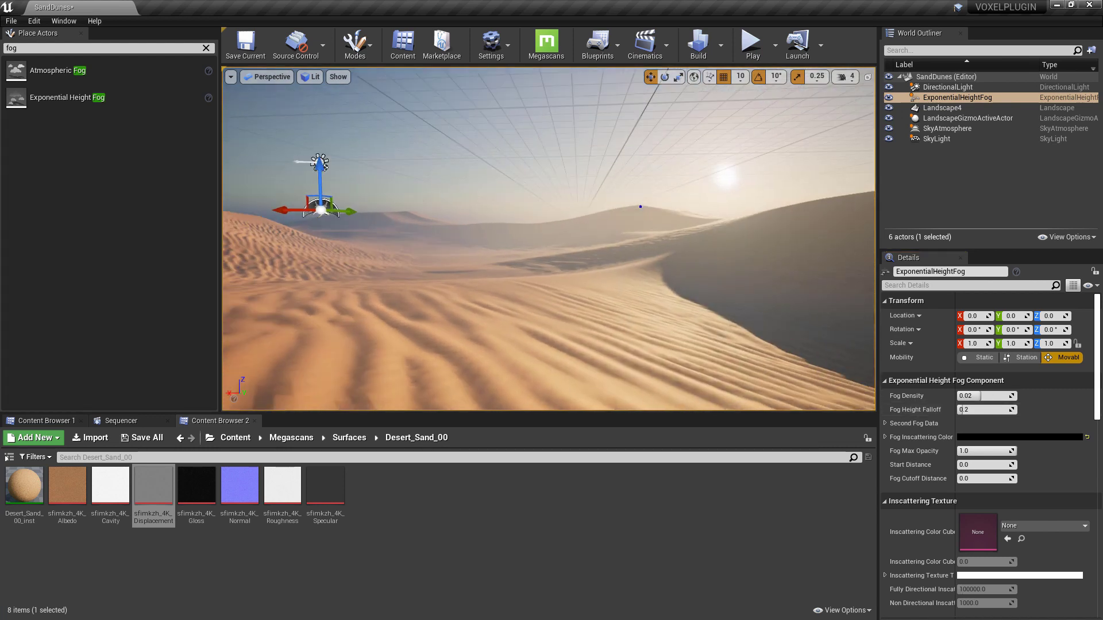
right_drag(640, 206, 639, 210)
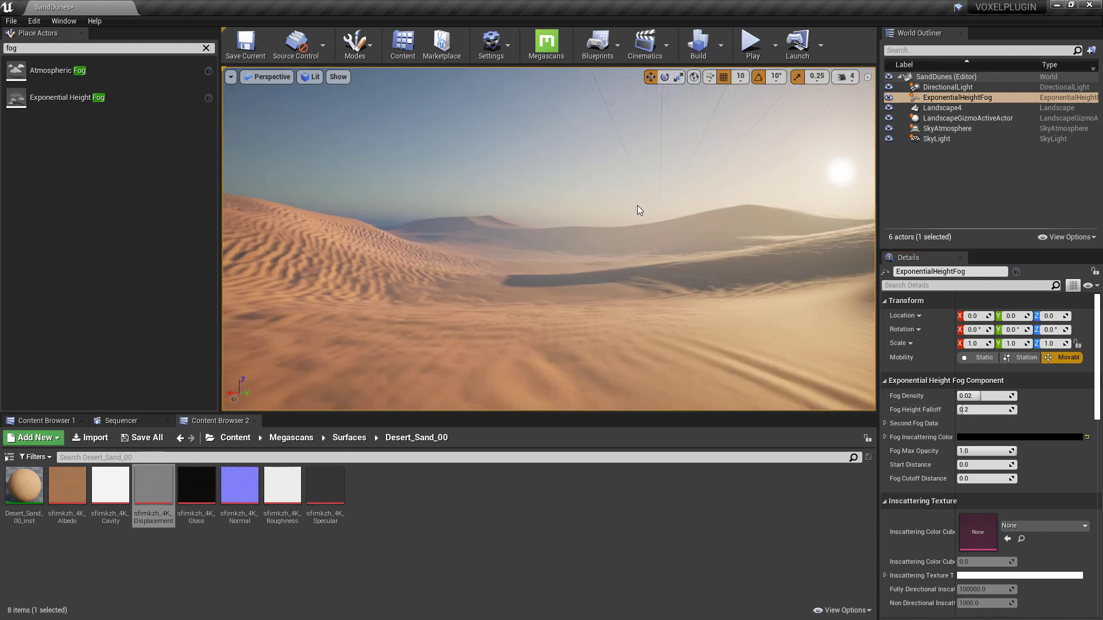
- Swing the directional light back to bright daylight at about -85.8 yaw
click(948, 86)
key(f)
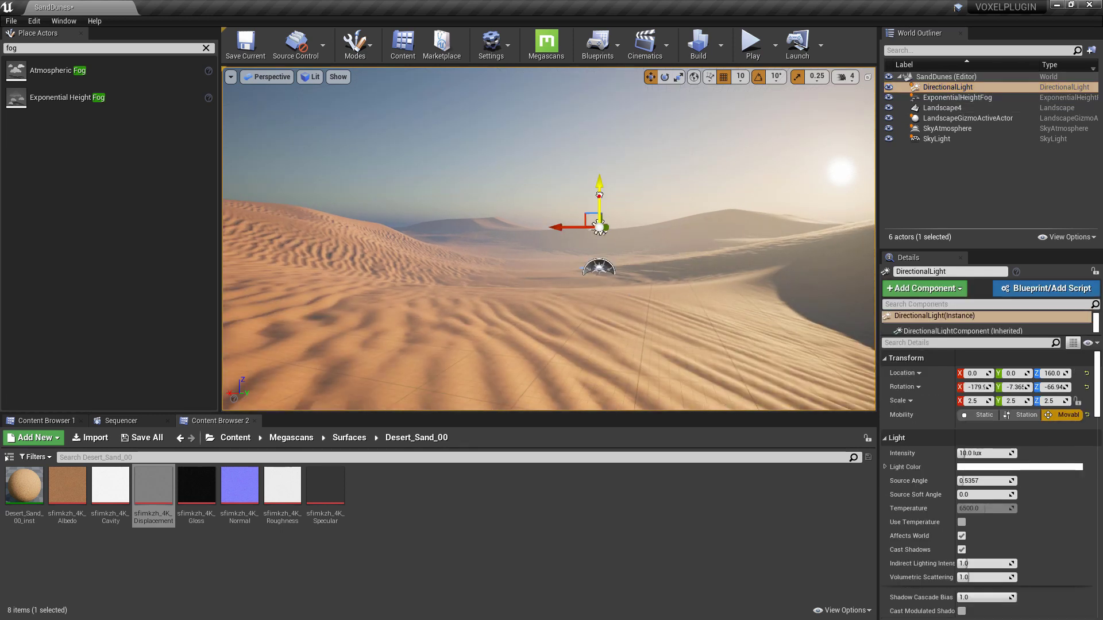
key(ctrl+l)
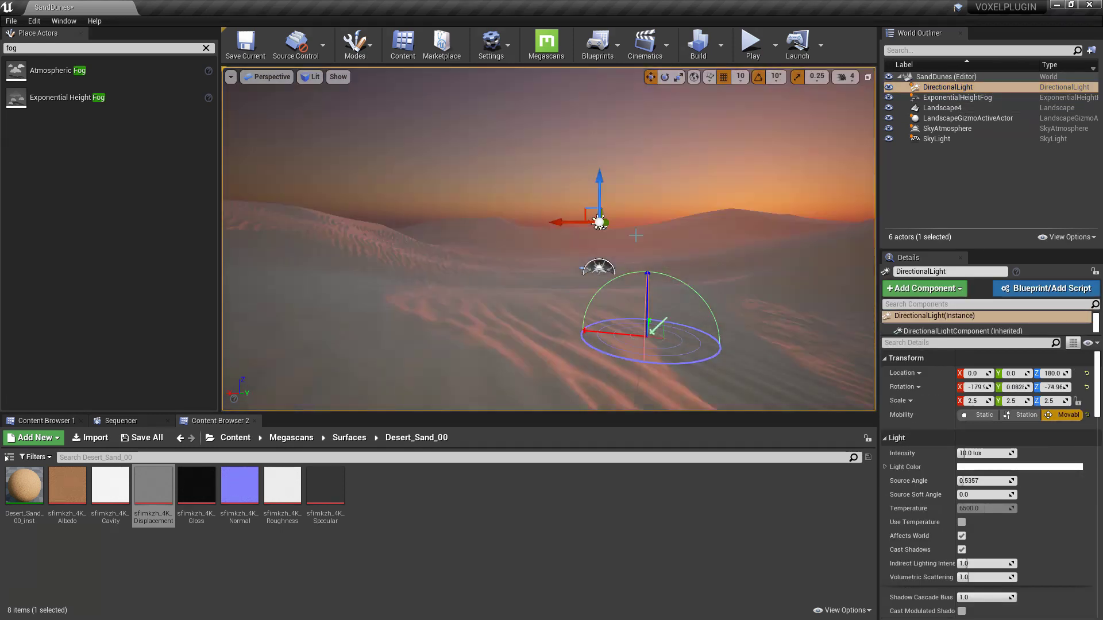
key(ctrl+l)
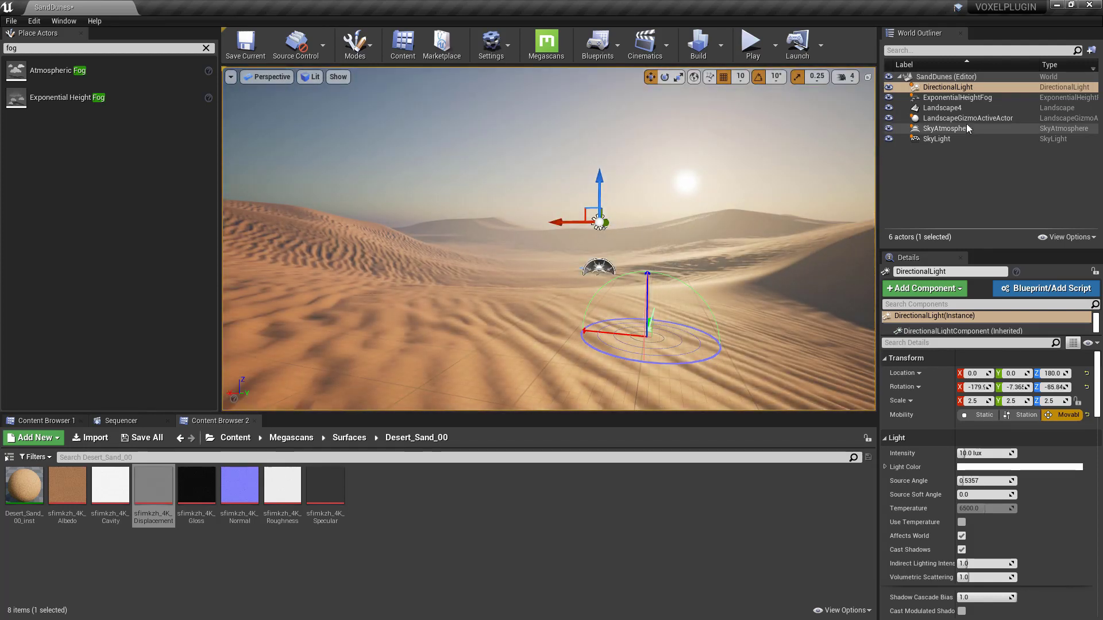
- Select the SkyLight and recapture its scene lighting
click(964, 139)
scroll(1040, 429, down, 5)
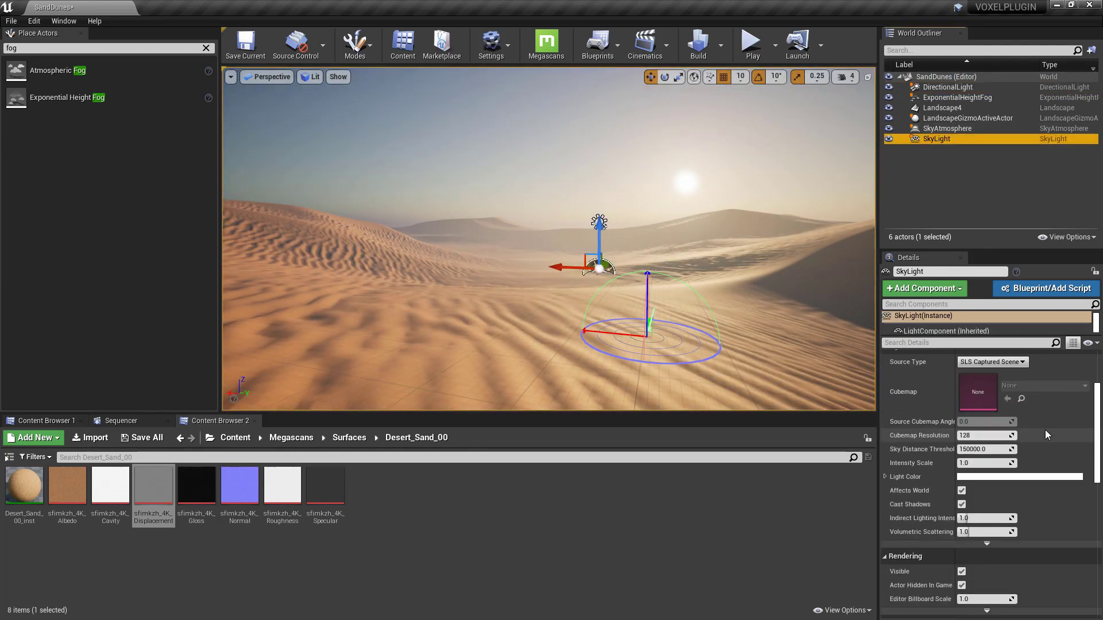
scroll(964, 518, down, 4)
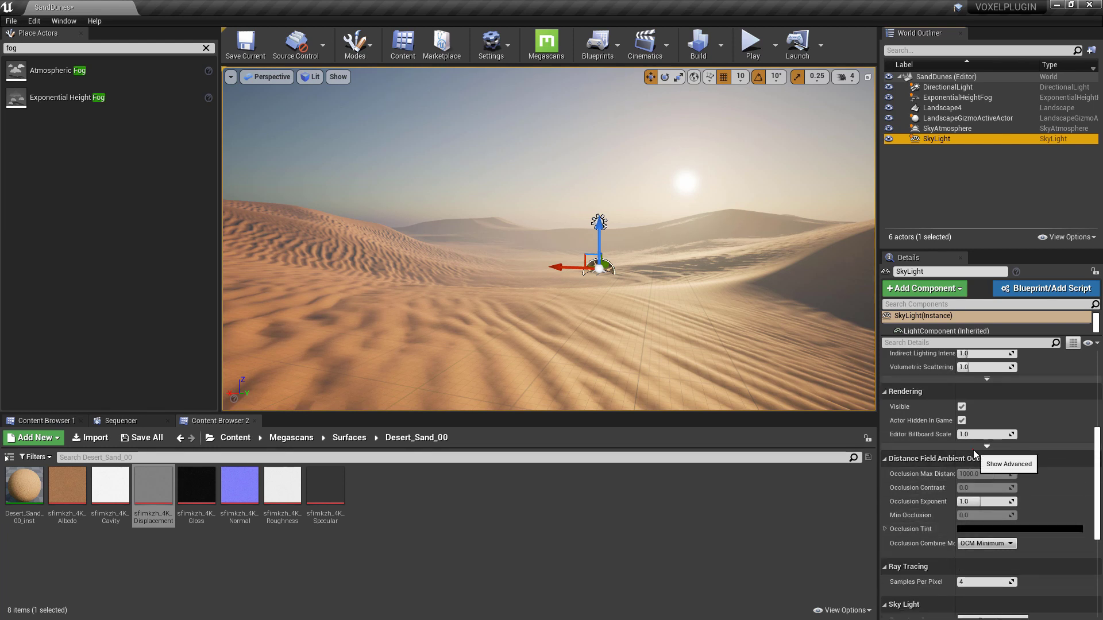
click(974, 448)
scroll(949, 524, down, 4)
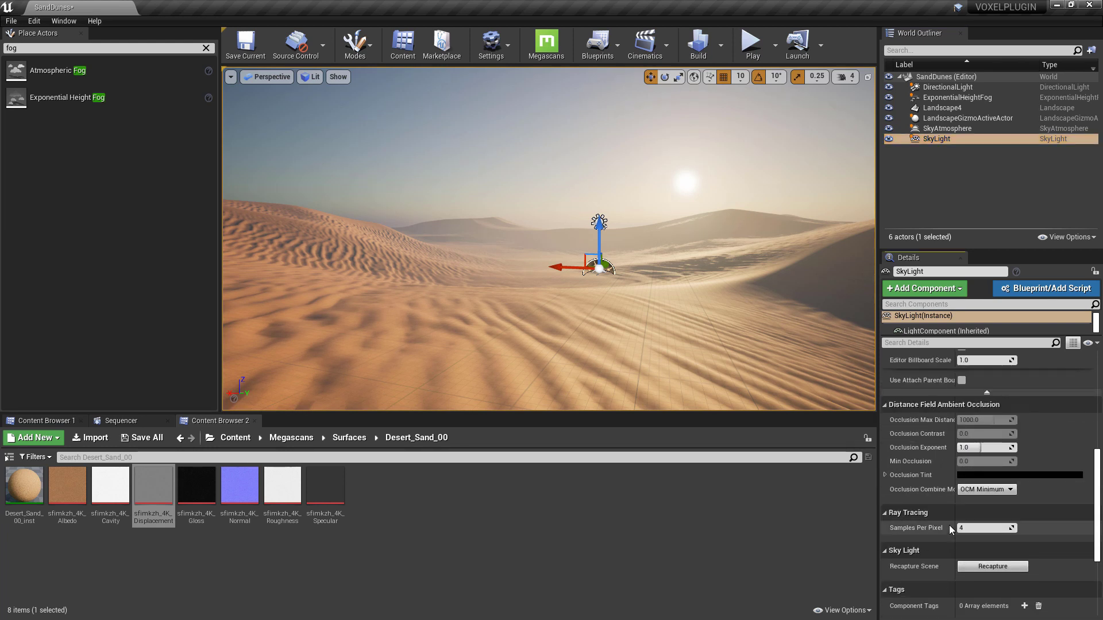
scroll(949, 525, up, 1)
click(999, 585)
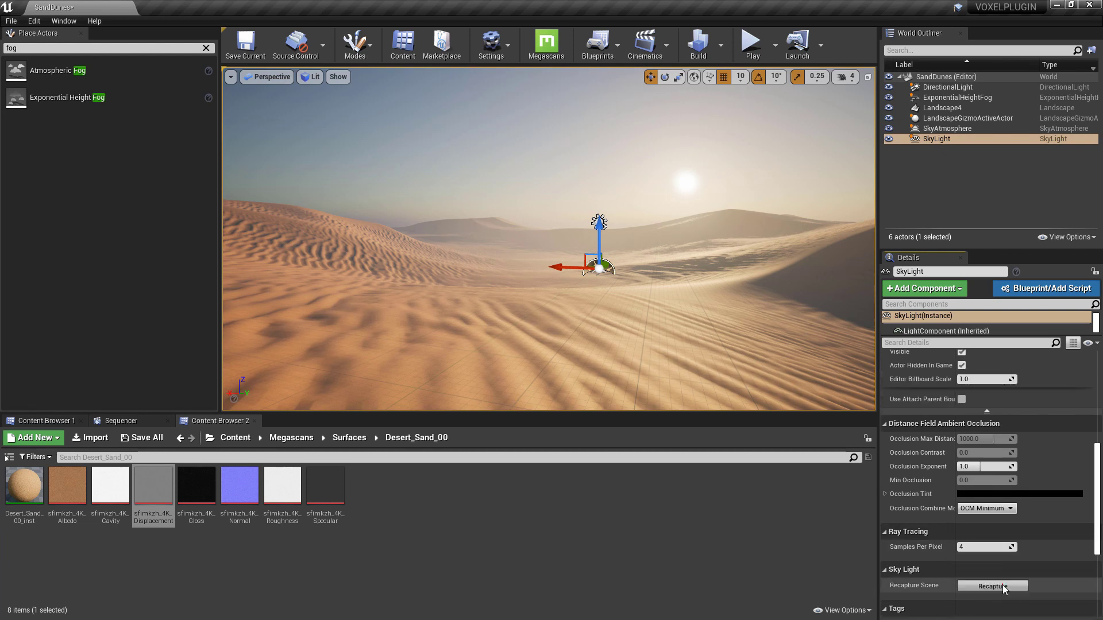
- Enable Lower Hemisphere Is Solid Color in the sky light's advanced Light options
scroll(1046, 523, up, 4)
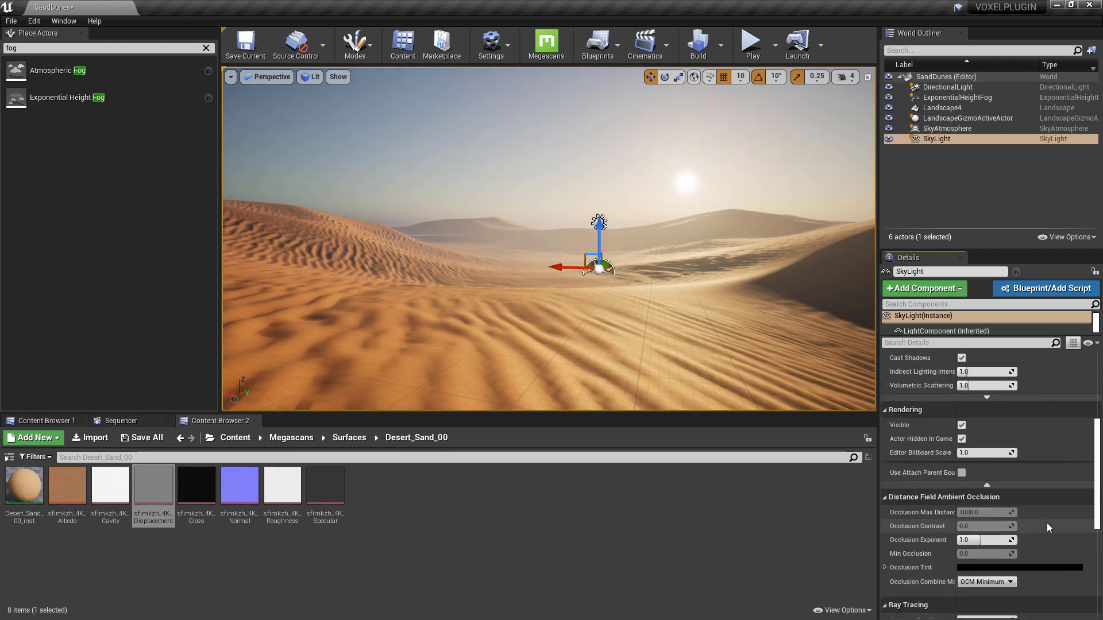
scroll(1047, 523, up, 3)
scroll(1047, 523, up, 3)
scroll(1046, 522, up, 2)
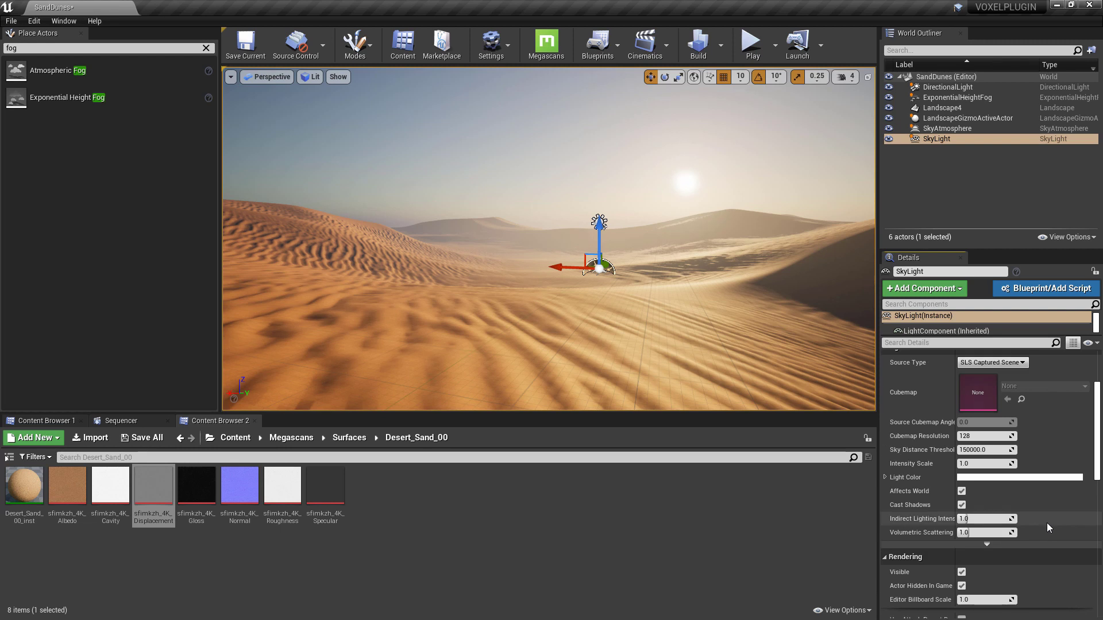
scroll(1046, 523, up, 2)
scroll(1046, 523, up, 3)
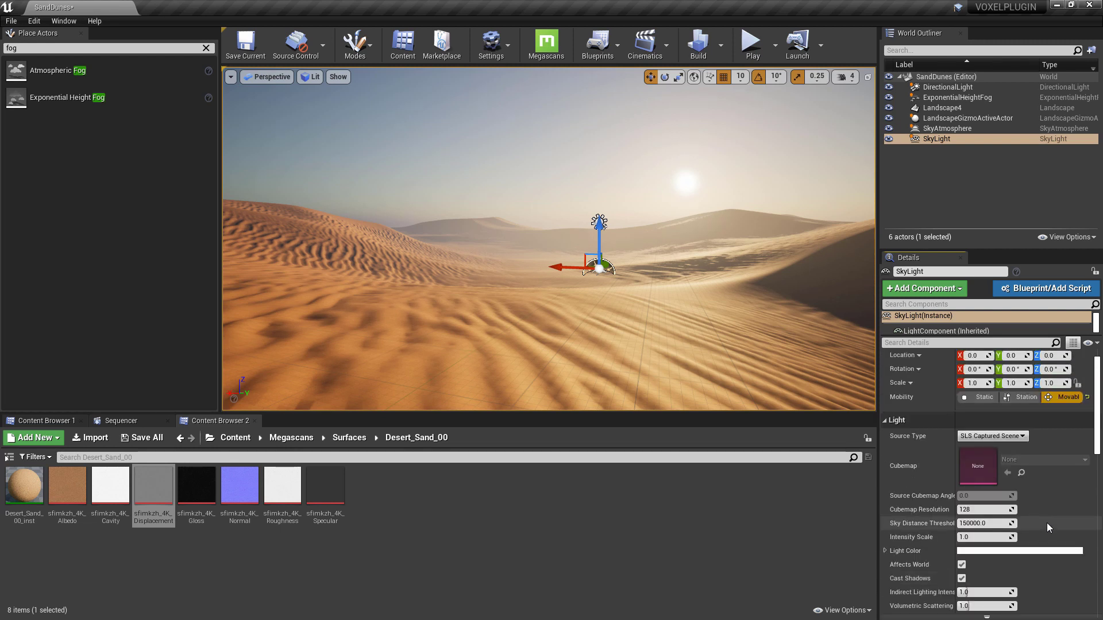
scroll(1046, 522, down, 6)
scroll(1046, 523, down, 4)
scroll(1047, 523, down, 2)
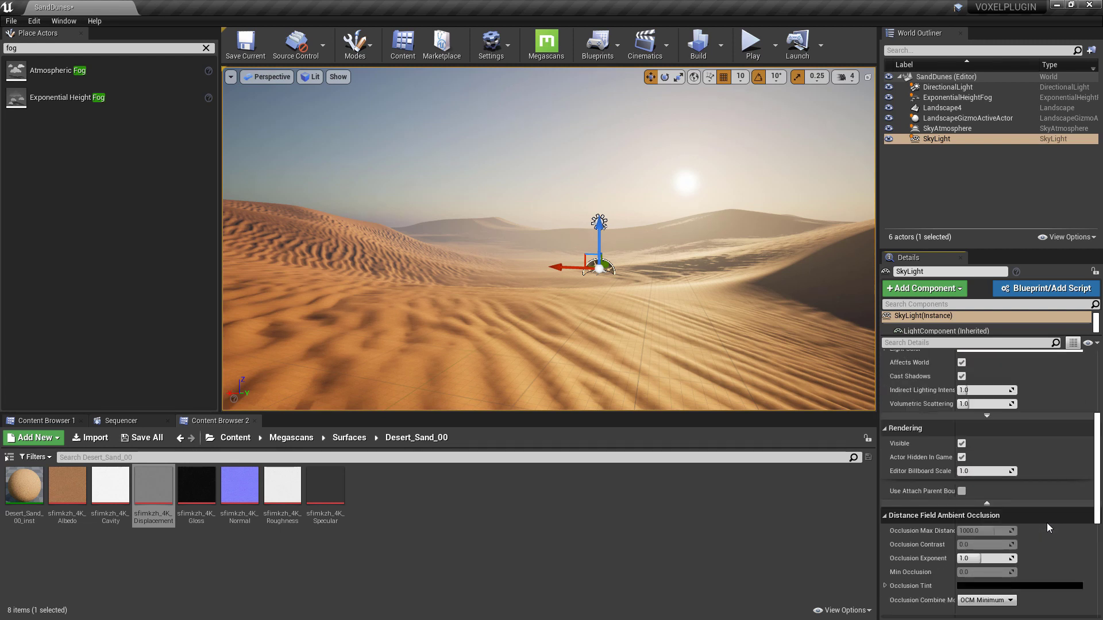
scroll(1047, 523, down, 3)
scroll(1046, 522, down, 3)
scroll(1046, 523, down, 3)
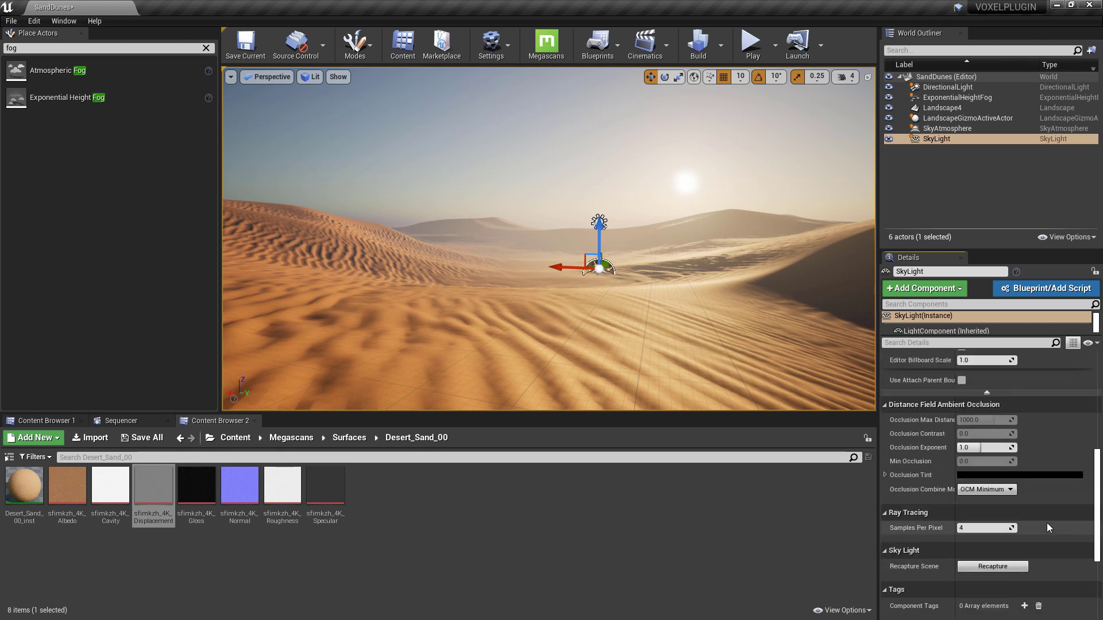
scroll(1046, 523, down, 6)
scroll(1046, 522, up, 2)
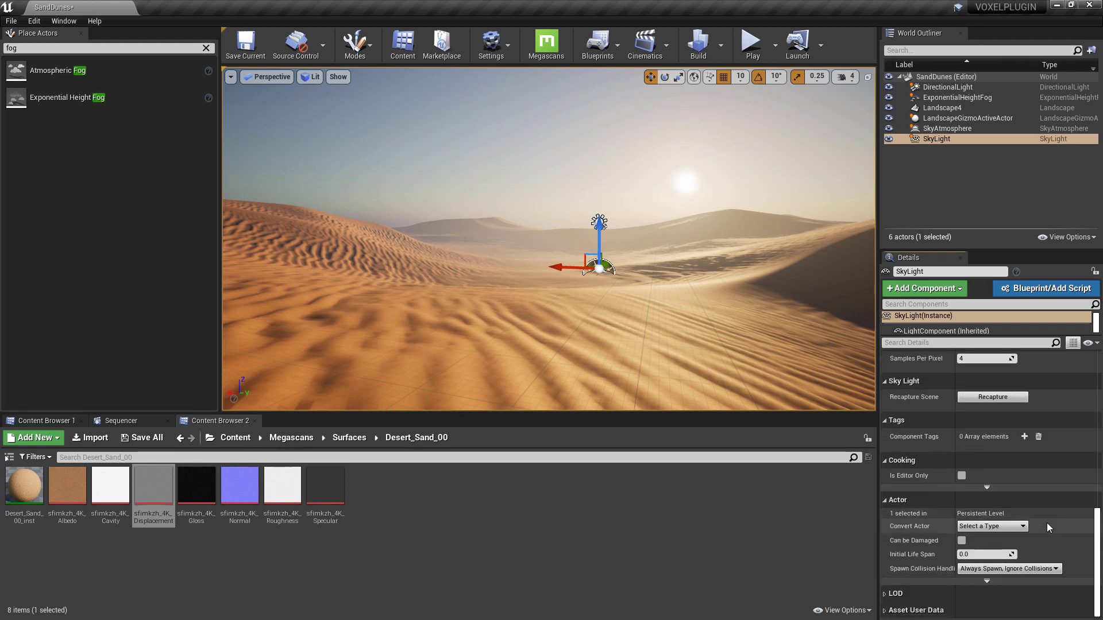
scroll(1047, 523, up, 4)
scroll(1046, 522, up, 5)
scroll(1047, 523, up, 2)
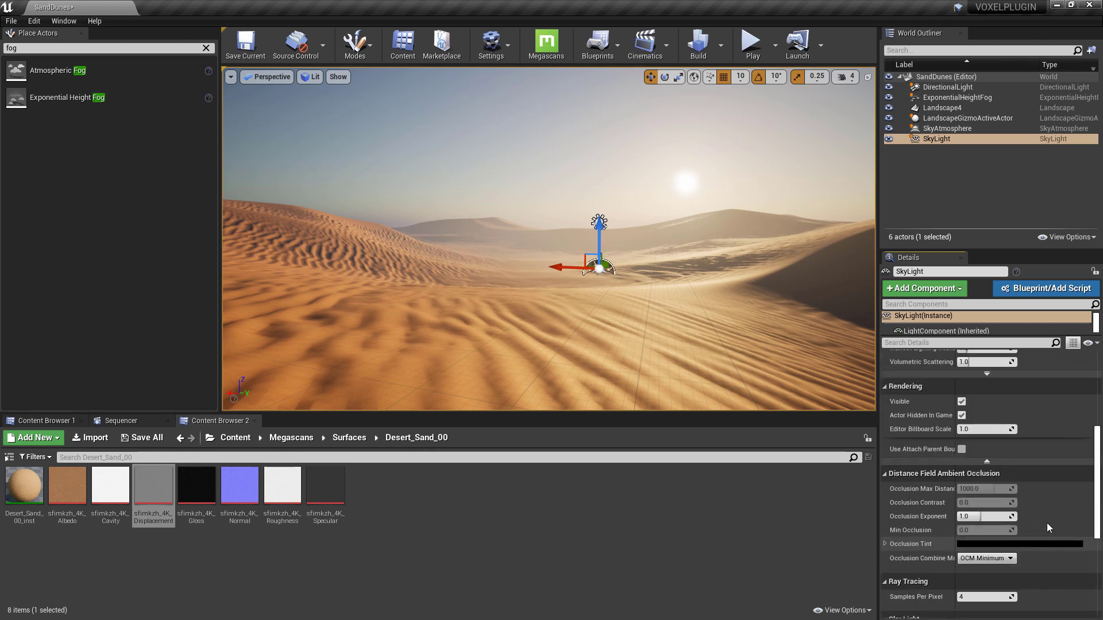
scroll(1046, 522, up, 1)
scroll(1004, 501, up, 2)
scroll(972, 481, up, 2)
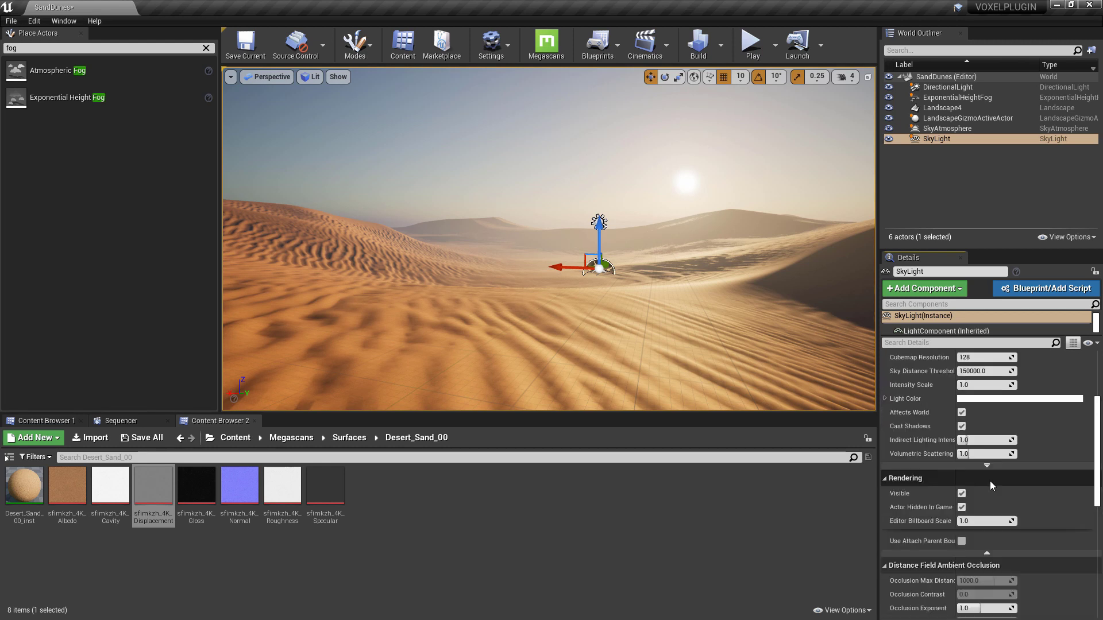
click(998, 470)
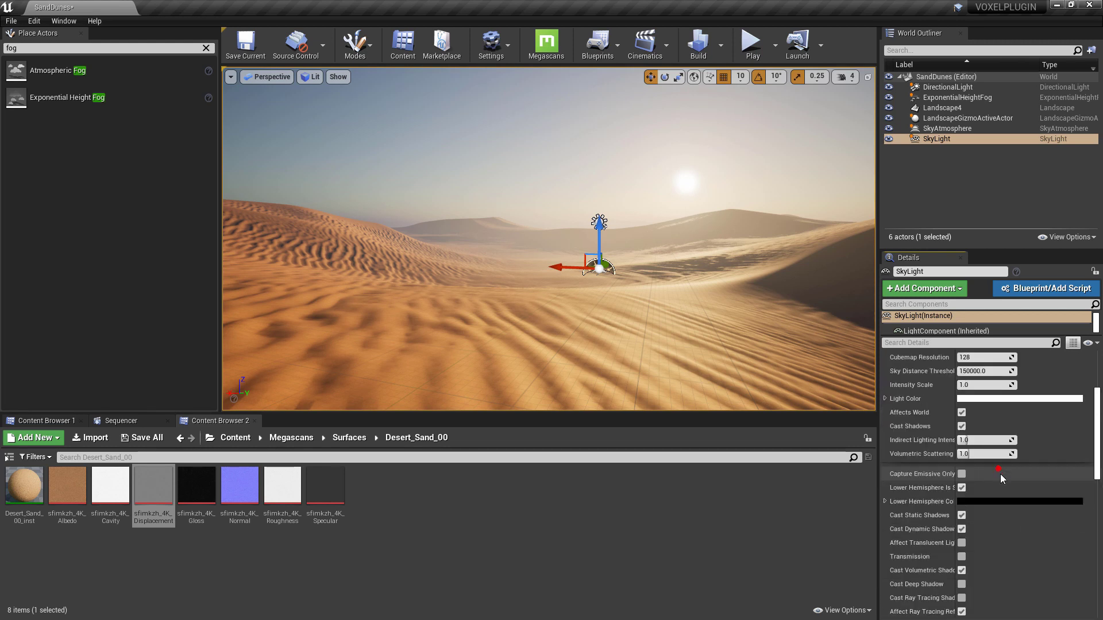
click(962, 488)
right_drag(549, 238, 654, 250)
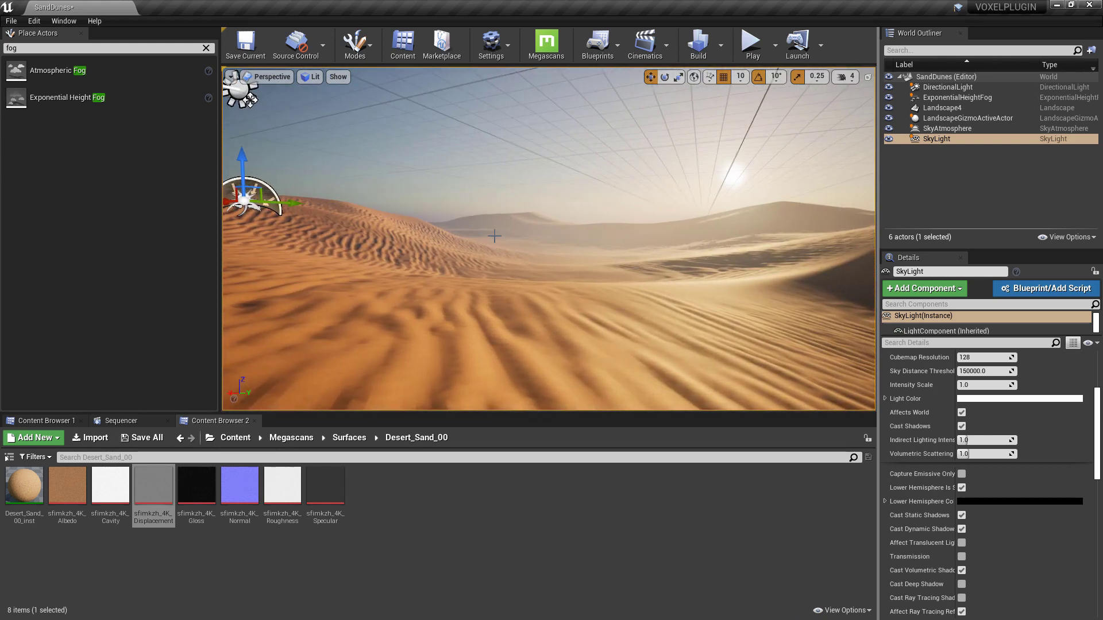
- Frame the ExponentialHeightFog and drag it down close to the dune surface
key(f)
click(957, 98)
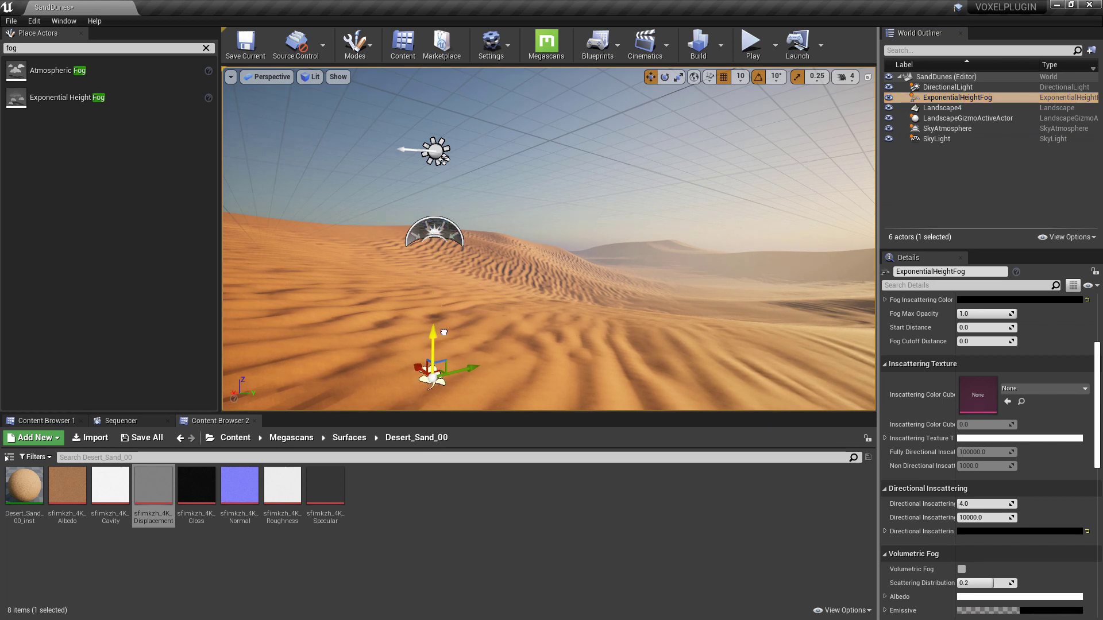
key(f)
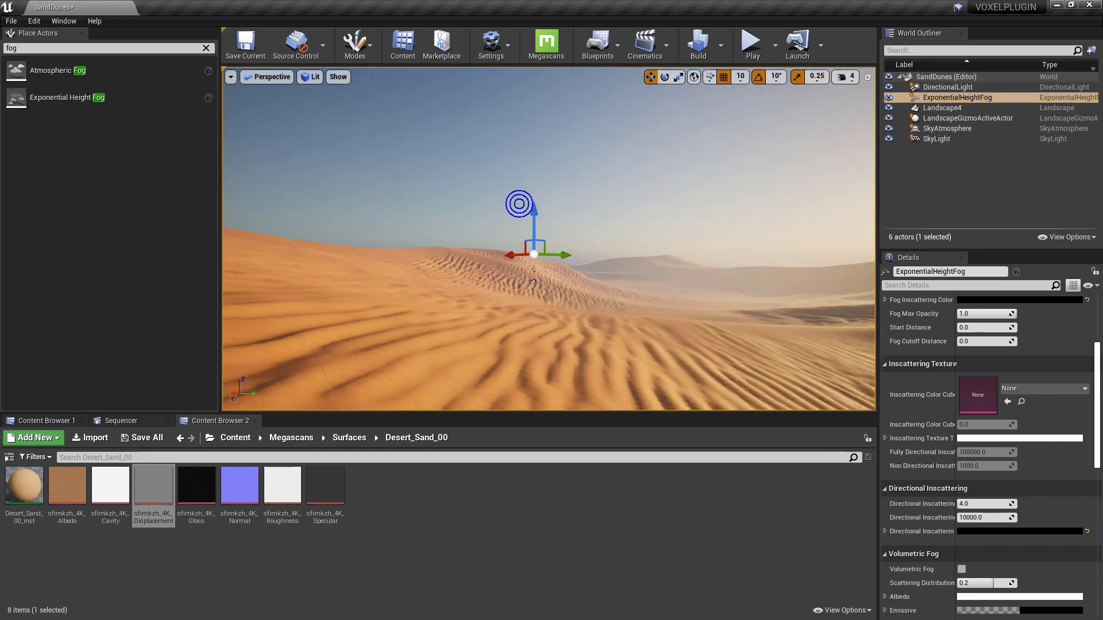
drag(533, 277, 539, 94)
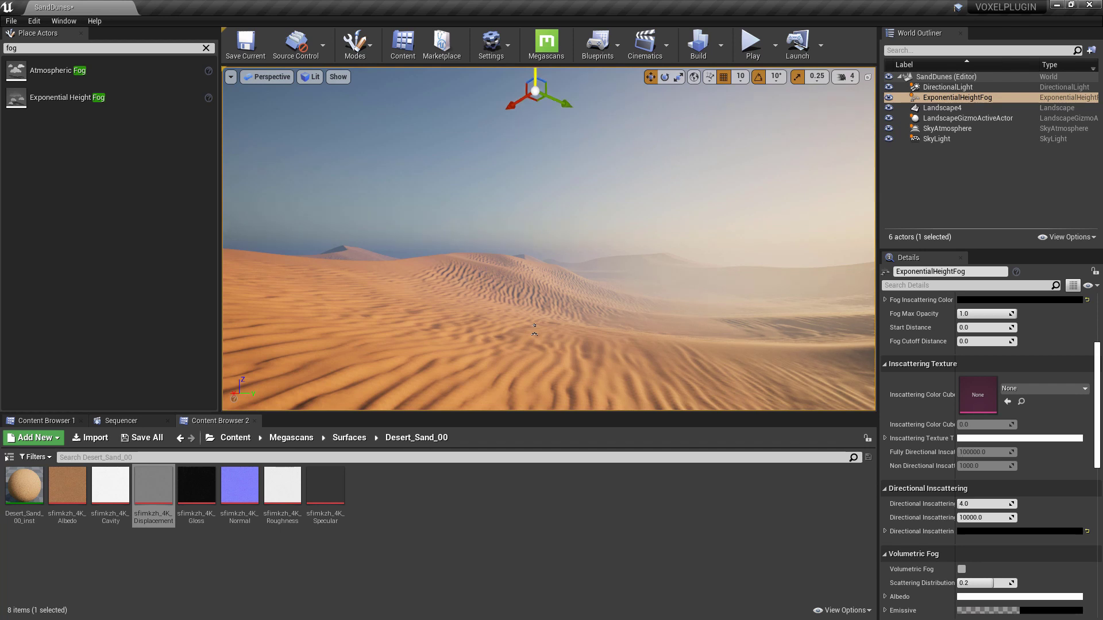
right_drag(534, 330, 537, 336)
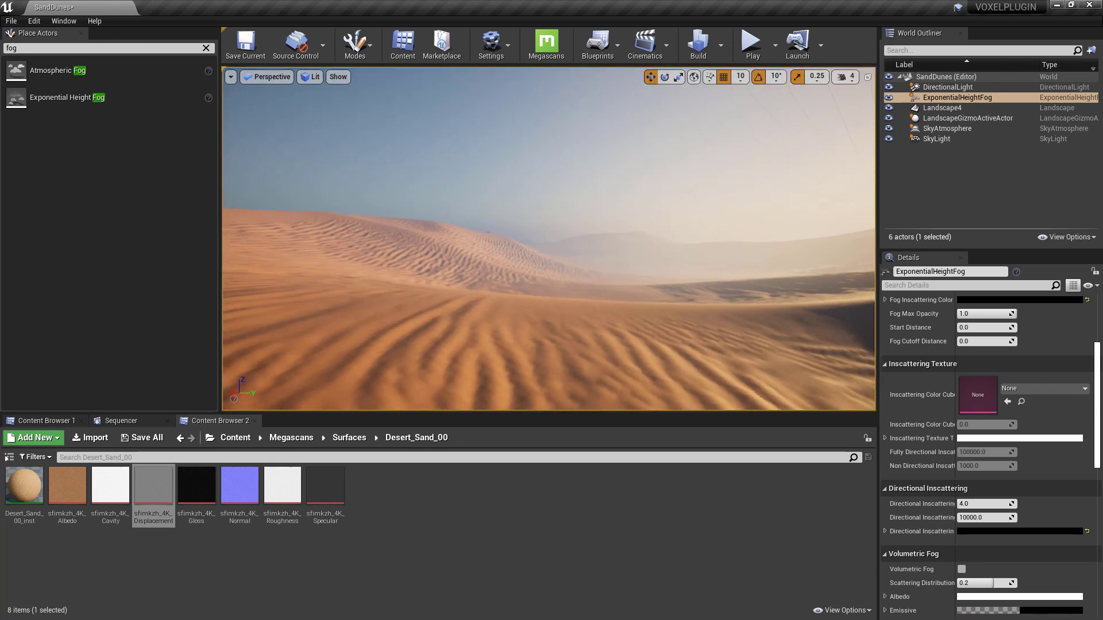
scroll(660, 160, down, 5)
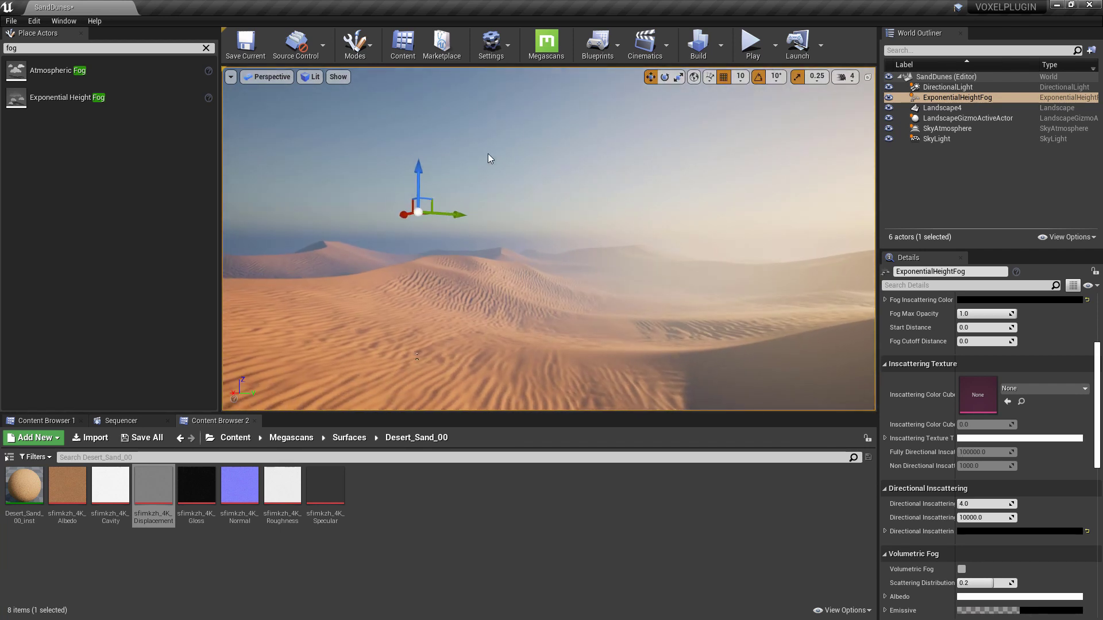
drag(419, 147, 454, 333)
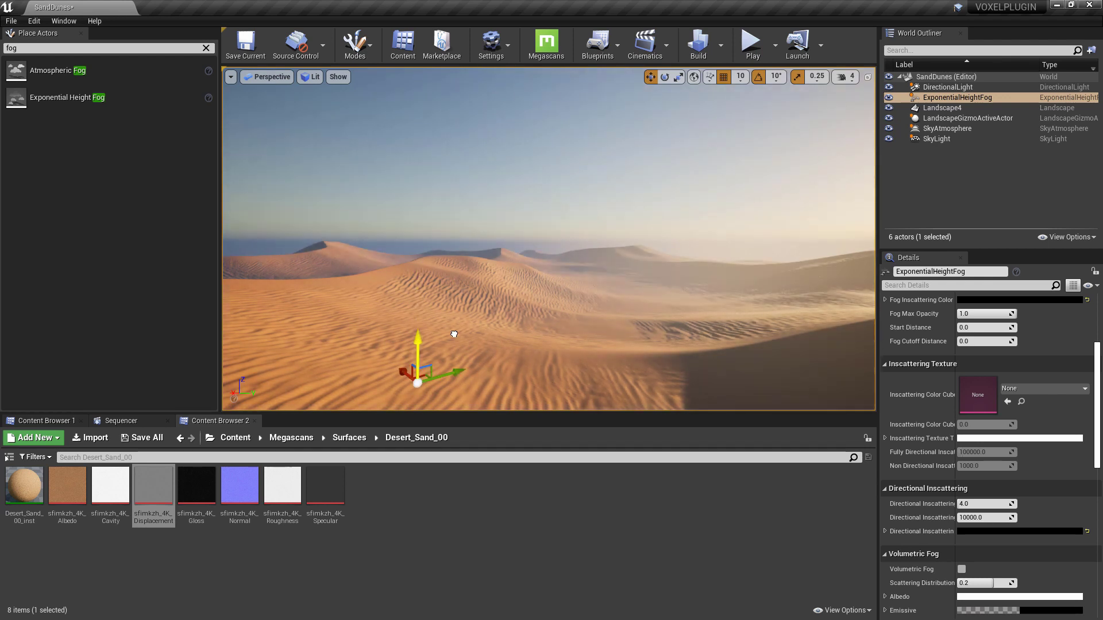
scroll(1049, 356, up, 5)
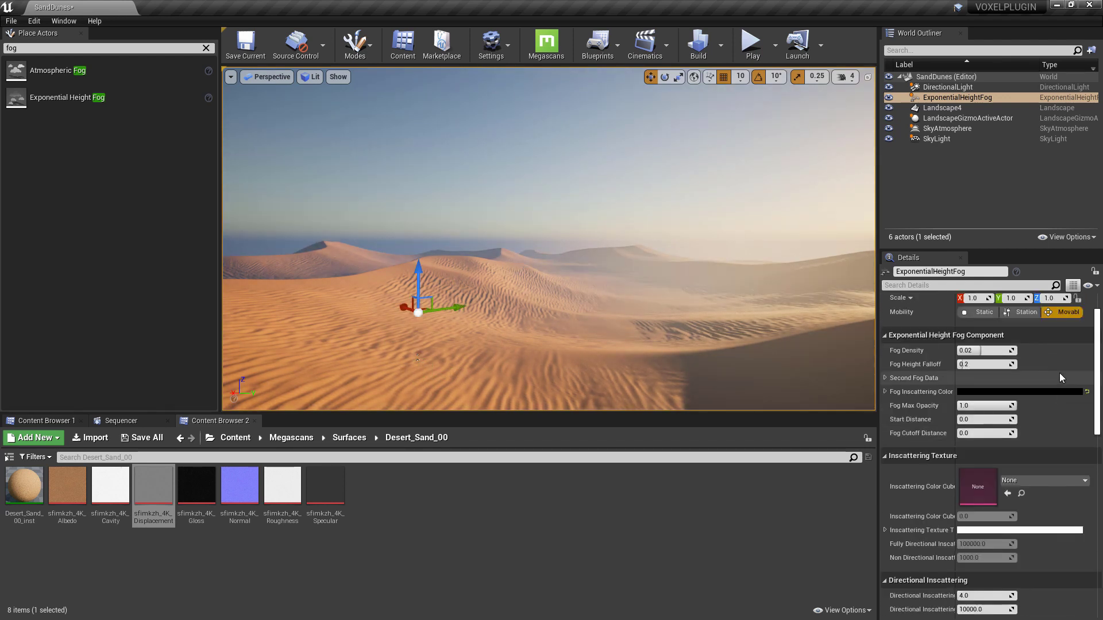
scroll(1087, 319, down, 2)
scroll(1087, 319, down, 4)
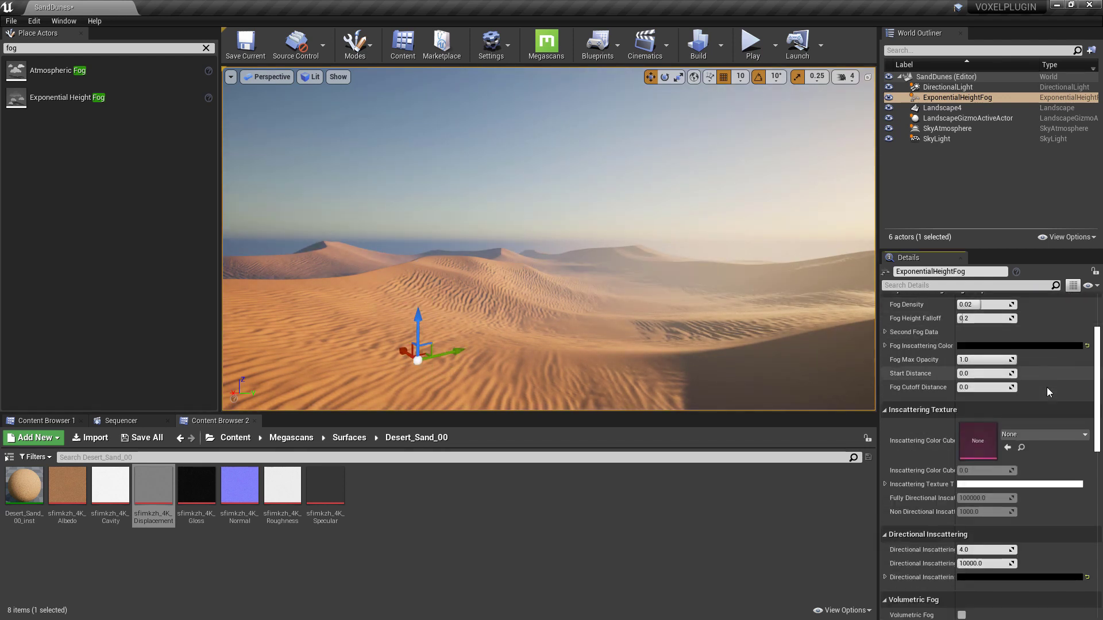
scroll(1087, 319, down, 4)
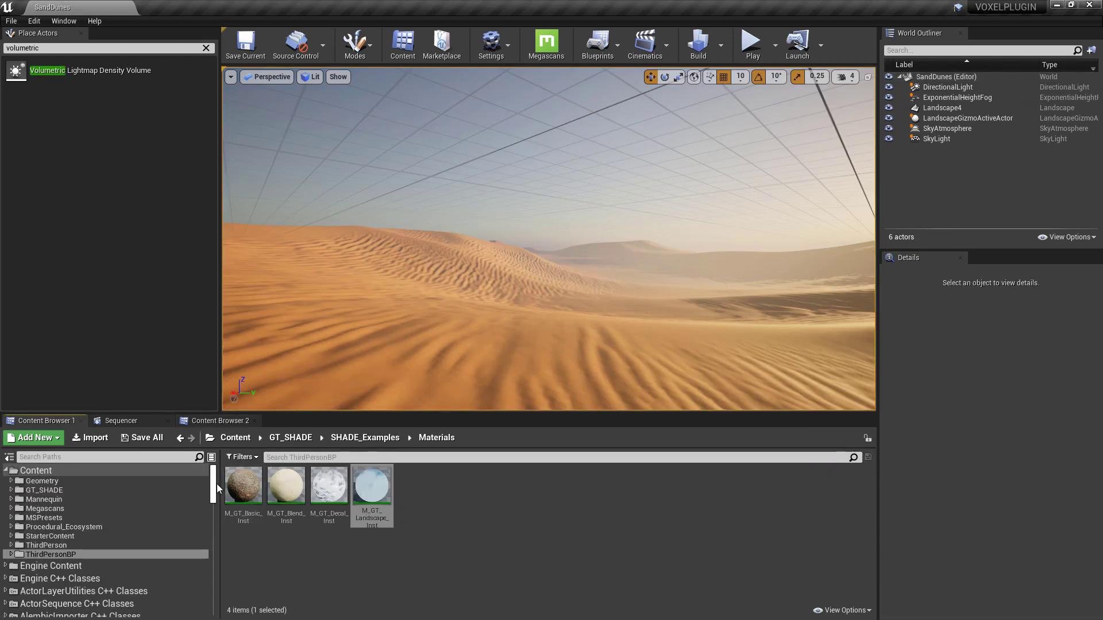
- Browse to Volumetrics Content/Content/Sky/Maps and open Volumetric_Sky_Prototype_Map
drag(216, 483, 213, 599)
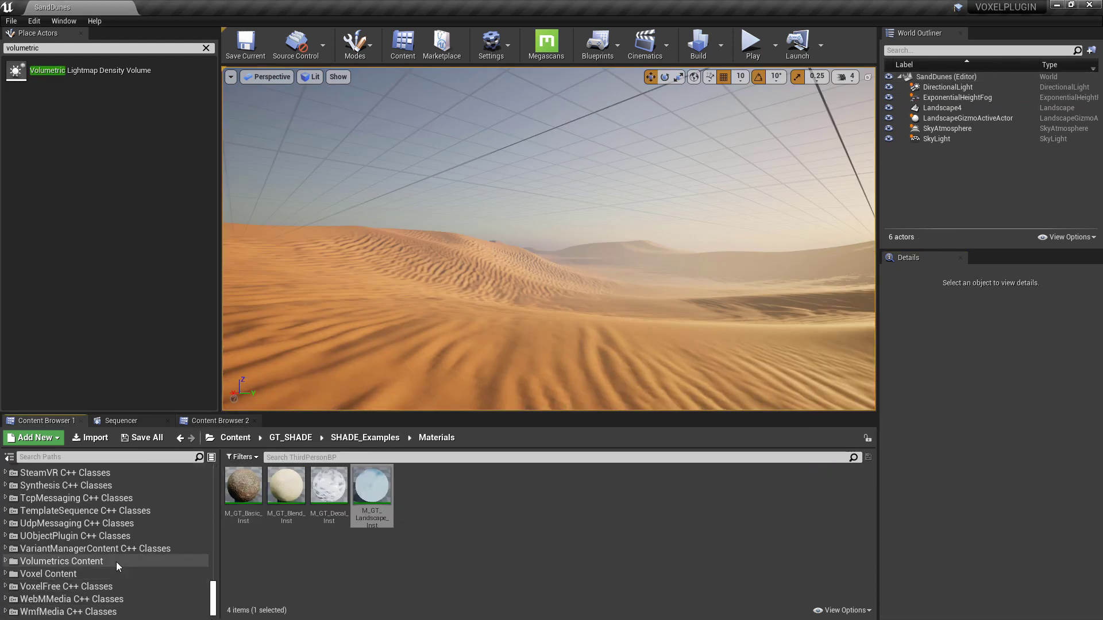
click(116, 562)
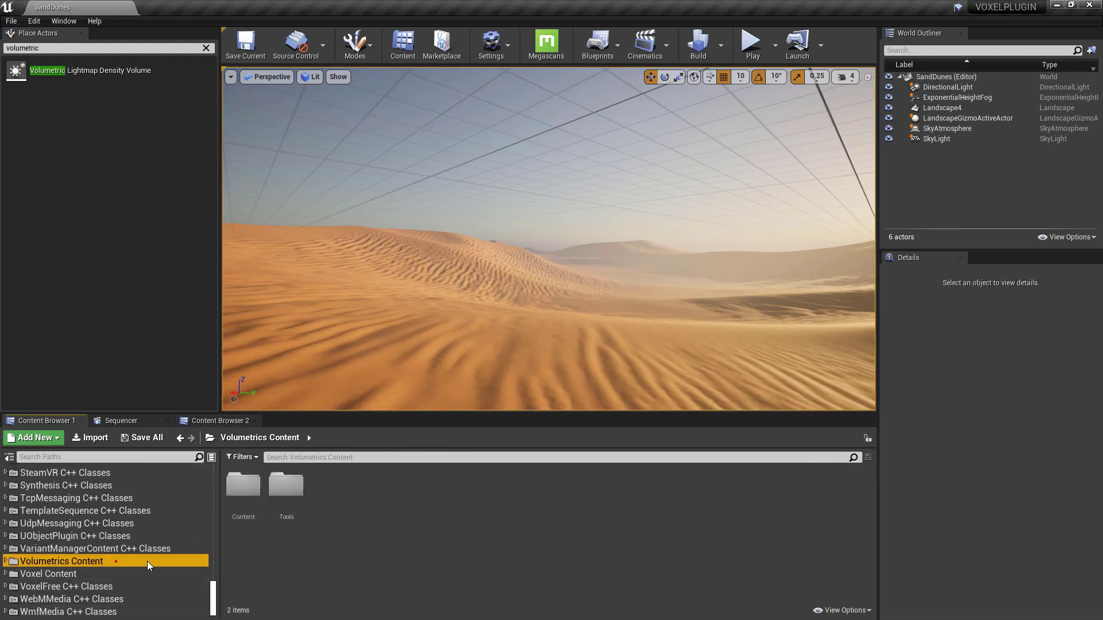
click(12, 21)
click(56, 123)
double_click(242, 485)
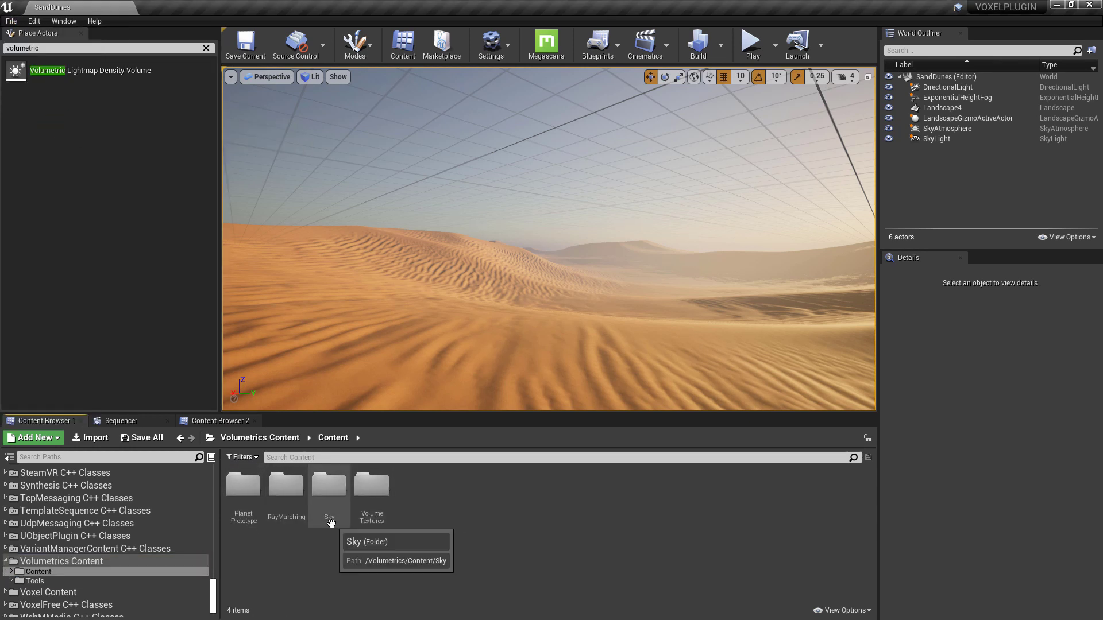
double_click(331, 522)
double_click(310, 524)
click(267, 509)
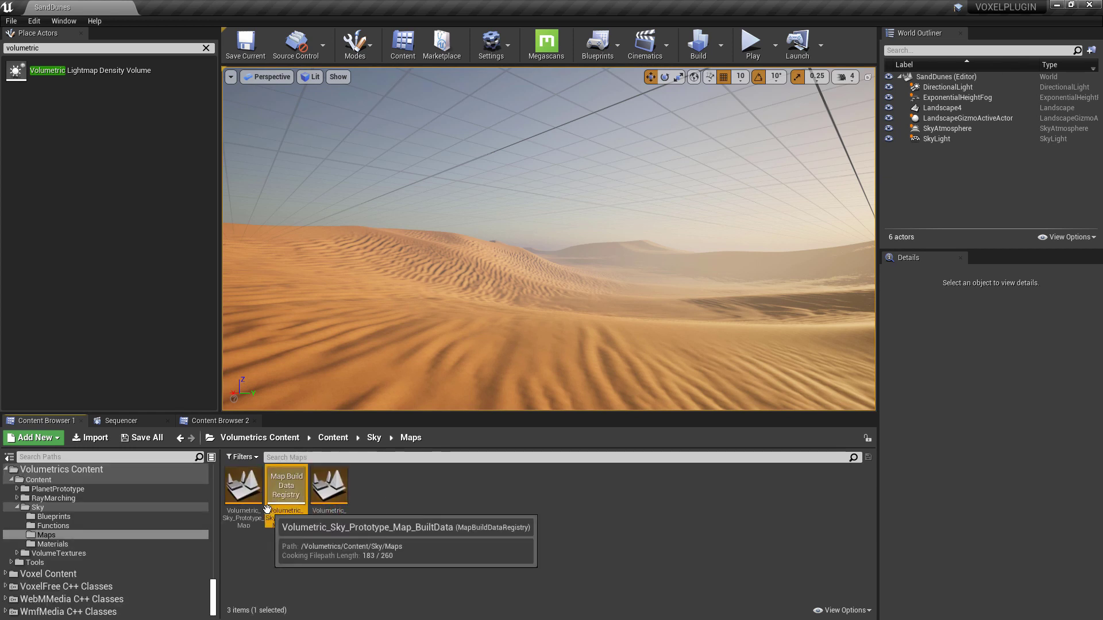
double_click(243, 494)
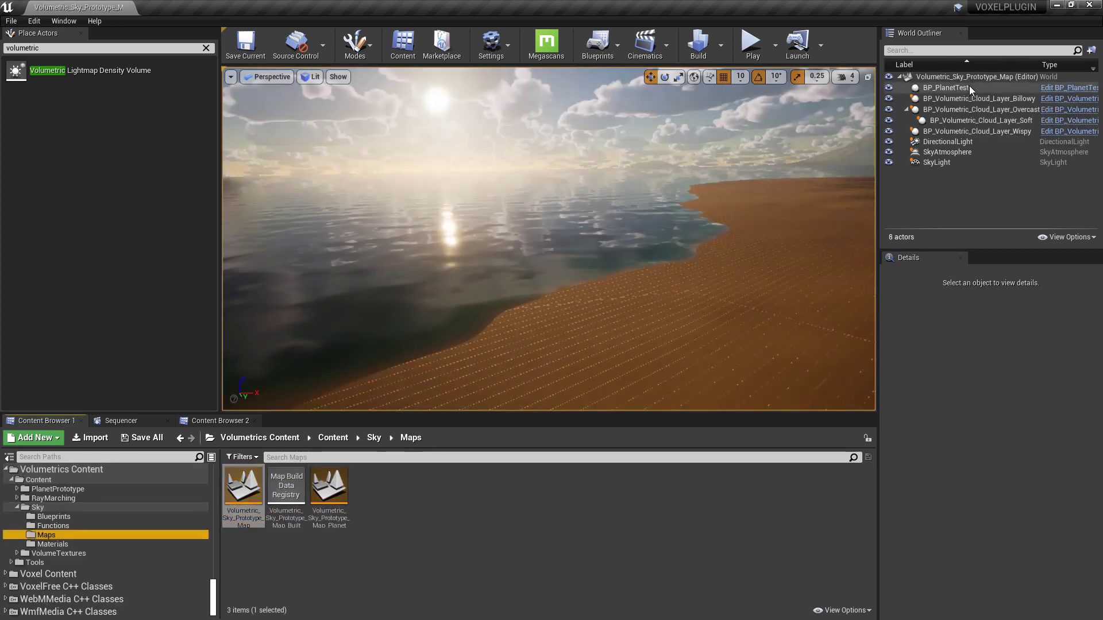
- Take BP_Volumetric_Cloud_Layer_Billowy, then reopen SandDunes from the second content browser
click(959, 88)
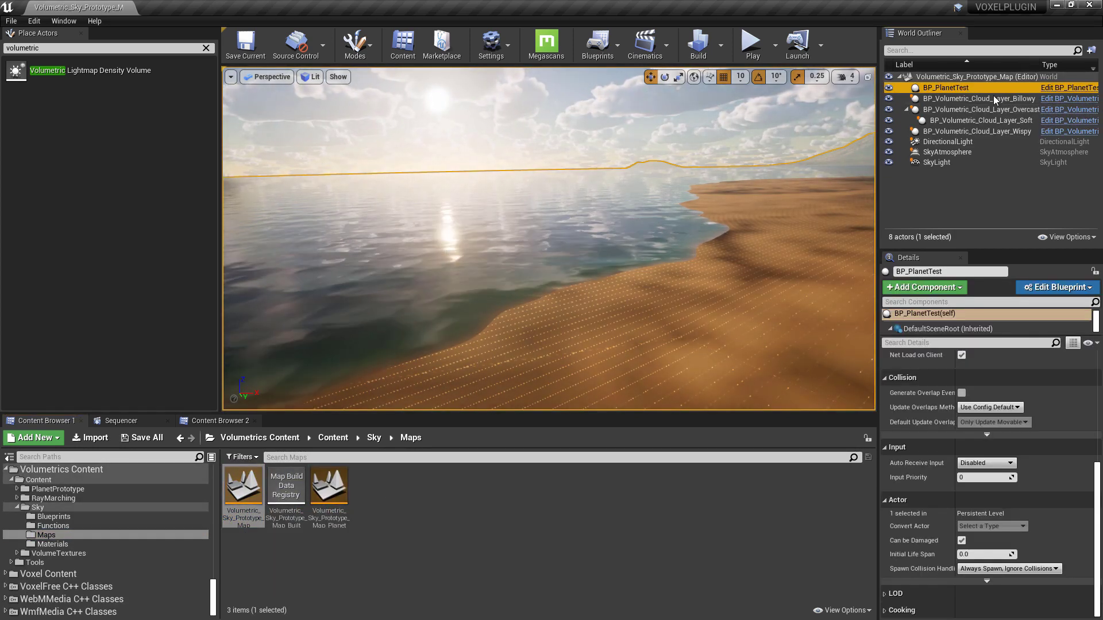
click(985, 99)
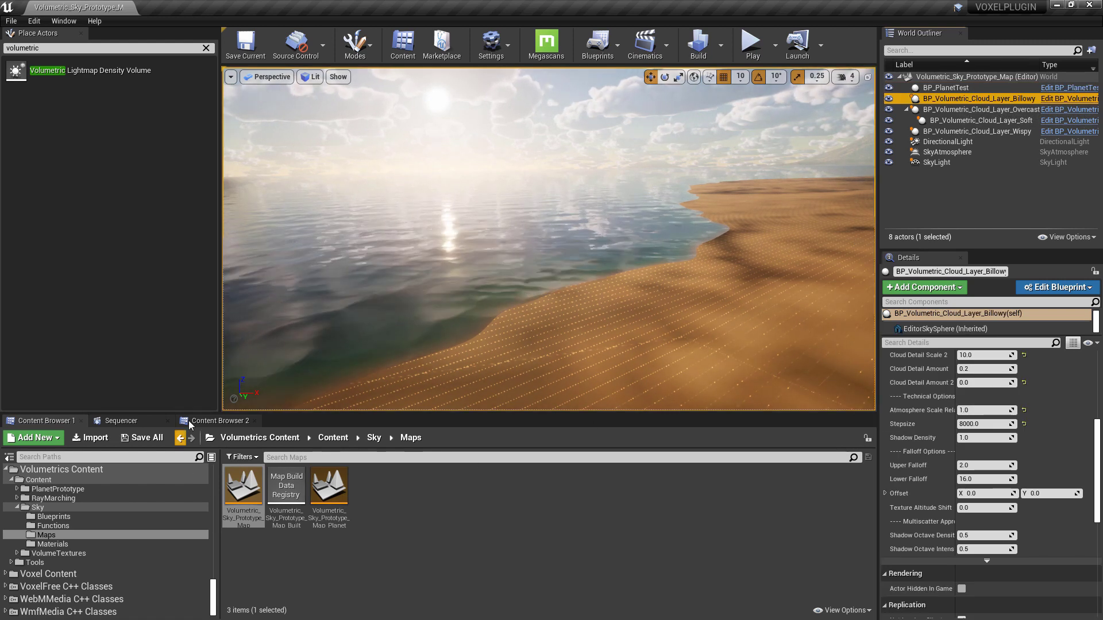
click(220, 420)
click(235, 438)
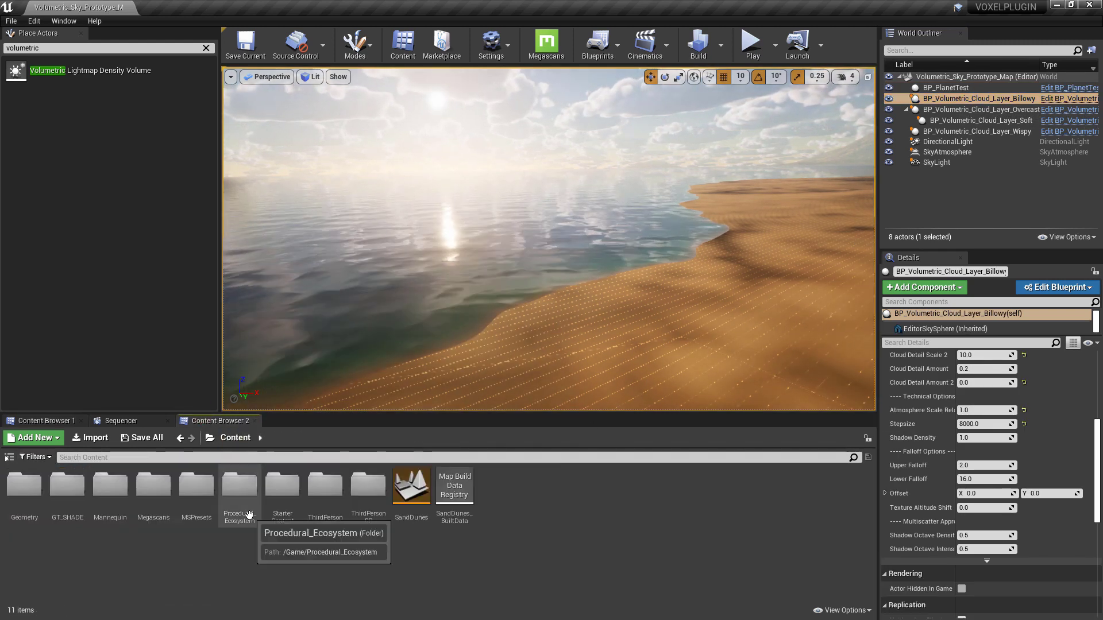
double_click(392, 505)
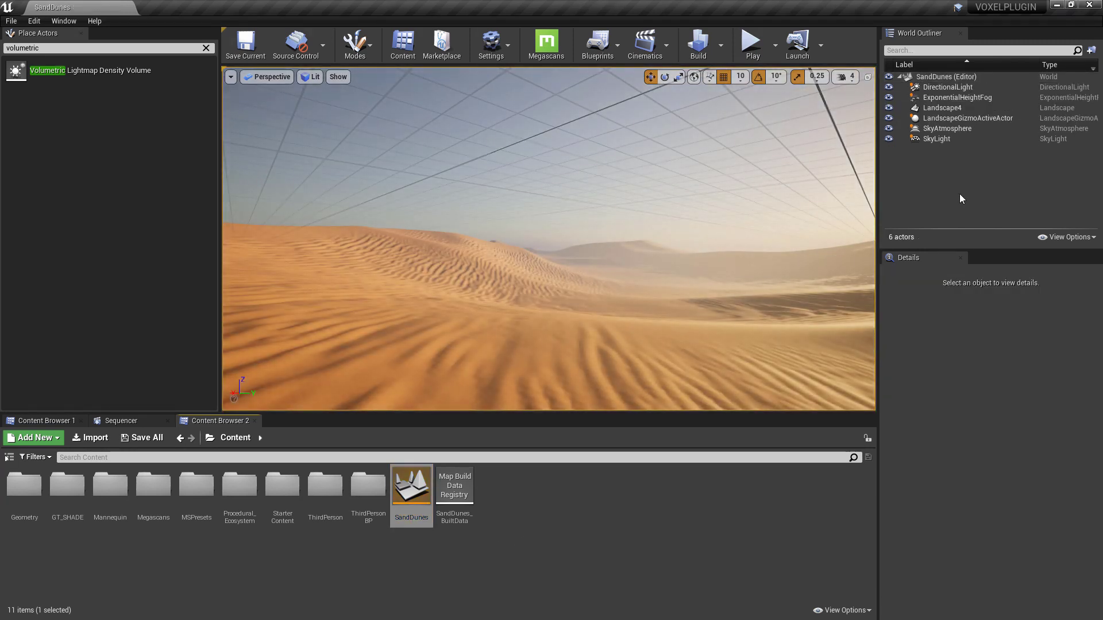
- Paste the billowy volumetric cloud layer into the SandDunes level
key(ctrl+v)
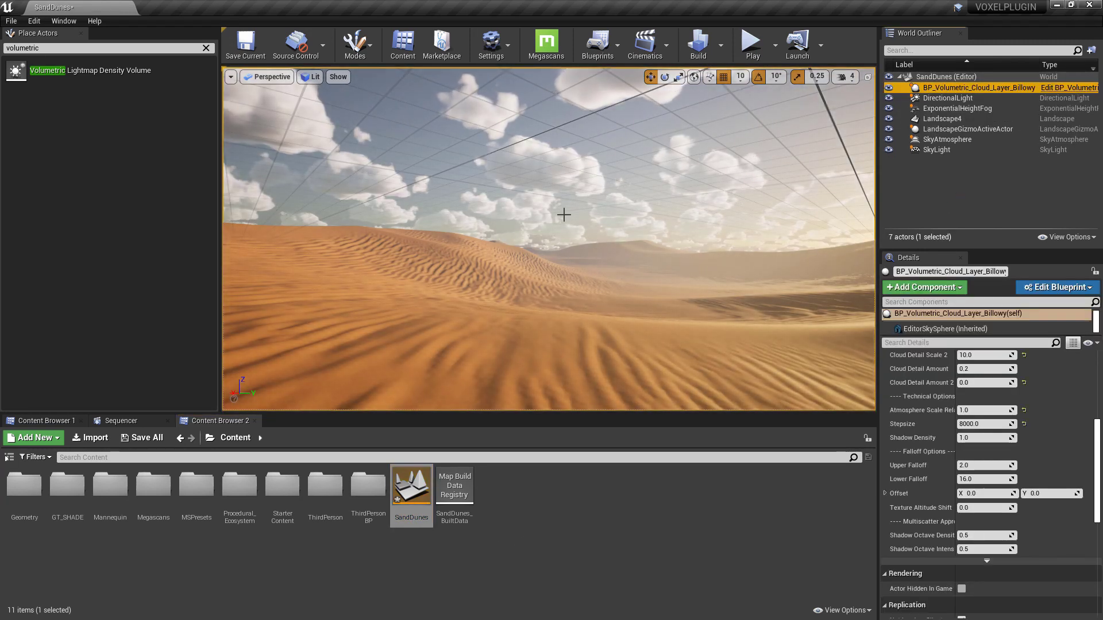
right_click(625, 213)
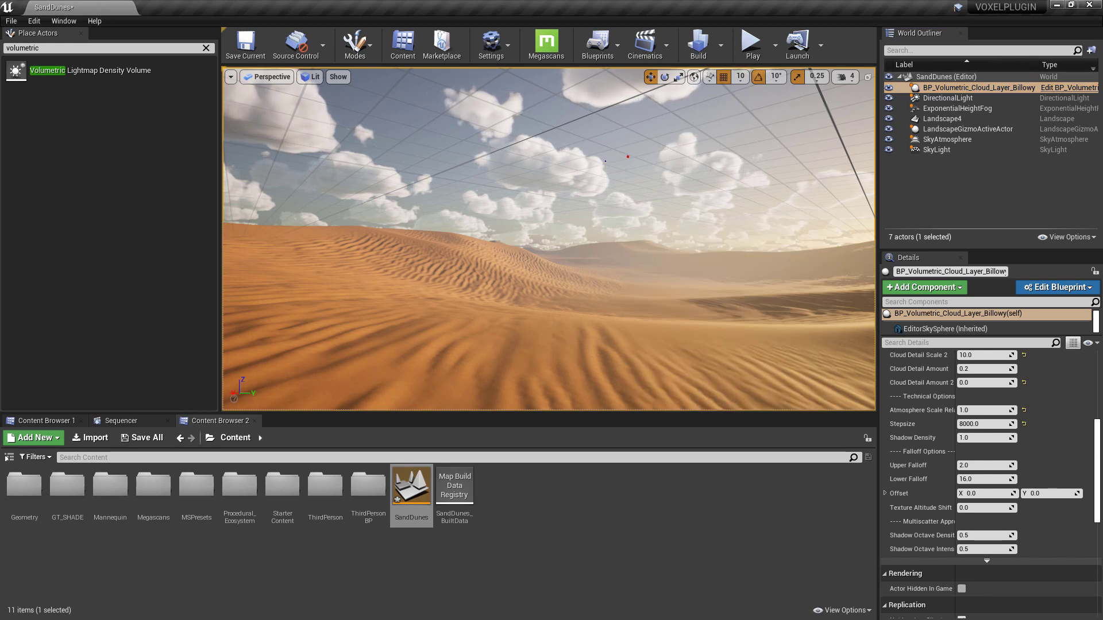
click(180, 438)
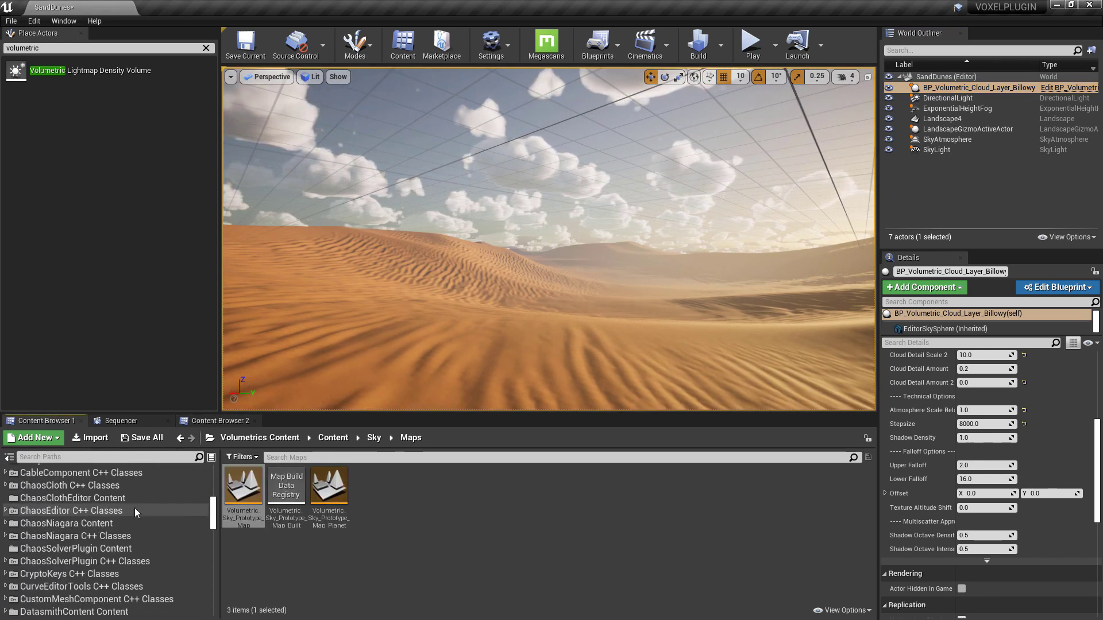
right_drag(520, 210, 574, 207)
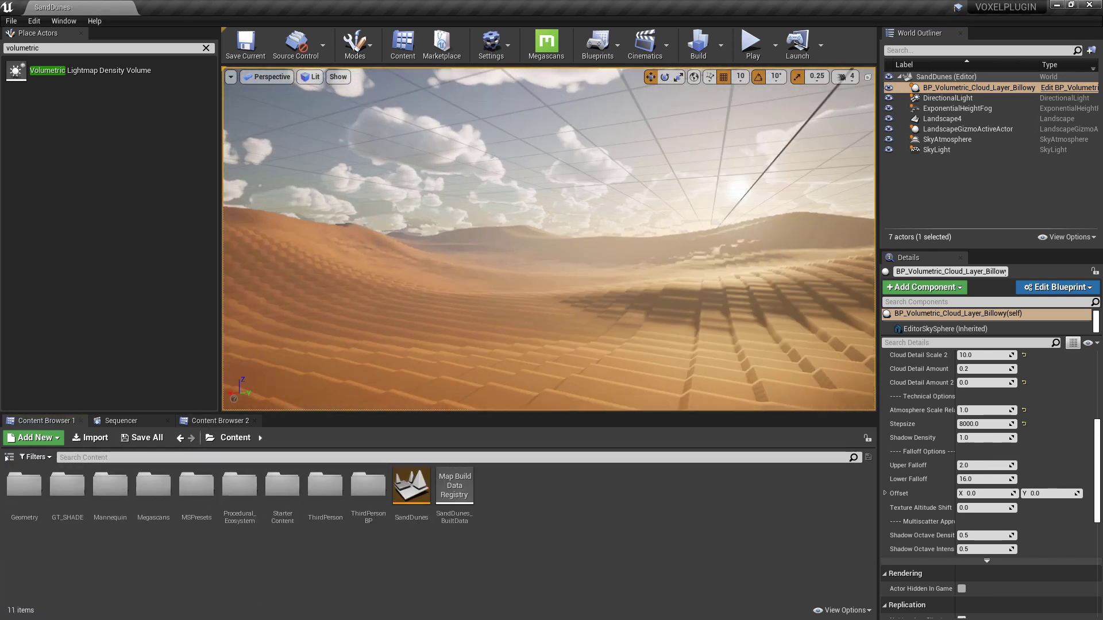
- Set the fog height falloff to 0.857714, then select the directional light
click(957, 108)
scroll(1040, 433, up, 10)
drag(976, 410, 983, 409)
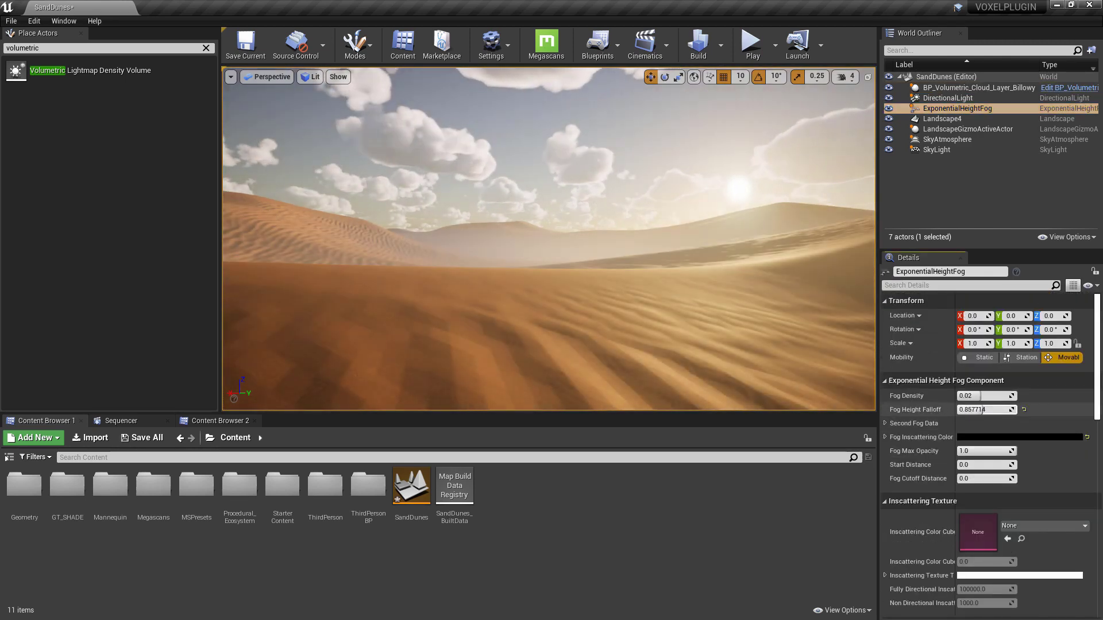
click(585, 130)
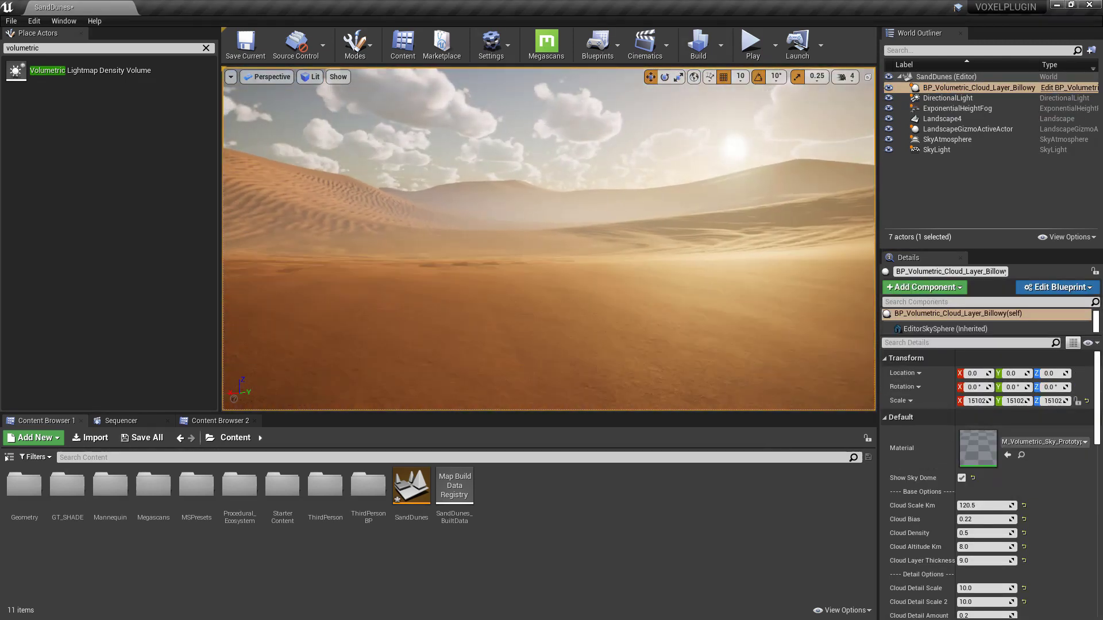
right_drag(548, 238, 701, 160)
click(701, 160)
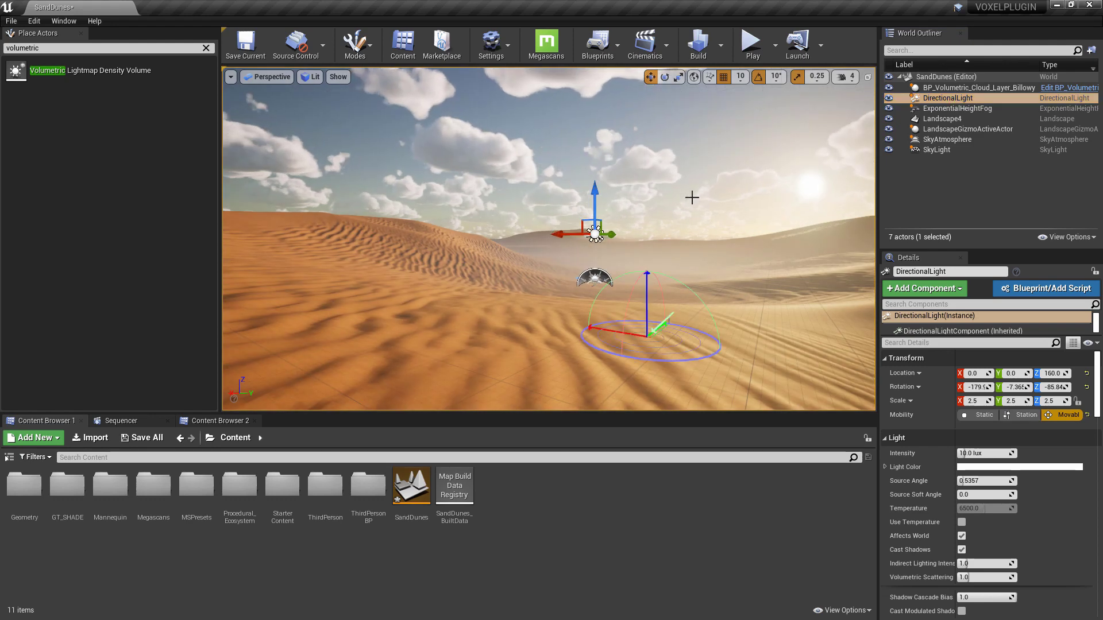
- Set the SkyLight's Indirect Lighting Intensity to 2, then rotate the DirectionalLight down below the horizon
key(ctrl+l)
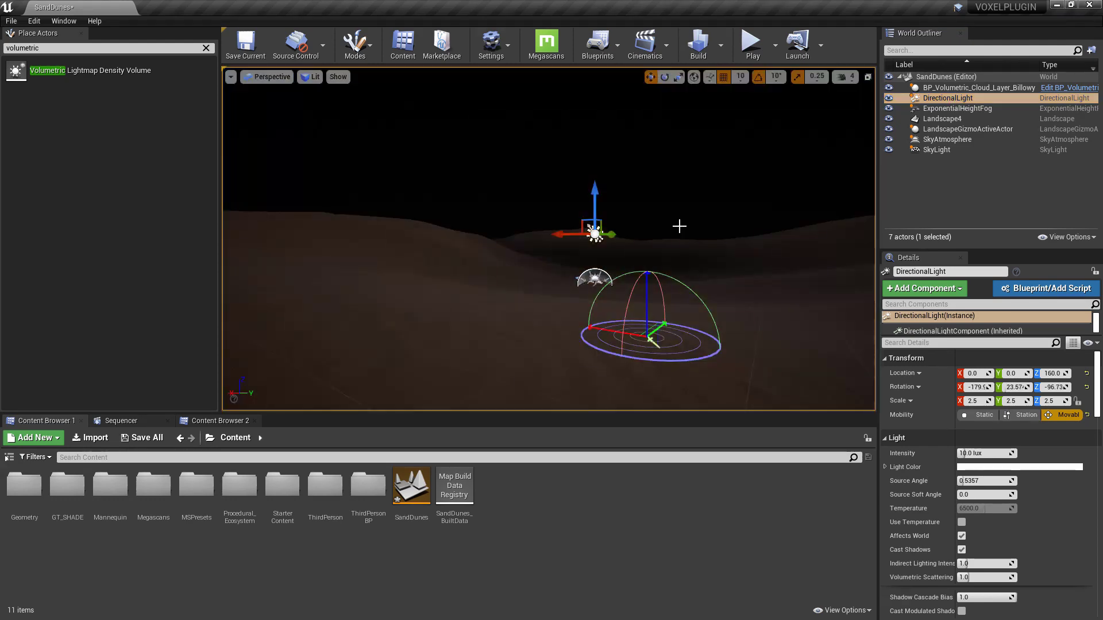
click(936, 149)
scroll(988, 459, down, 2)
click(984, 536)
text(2)
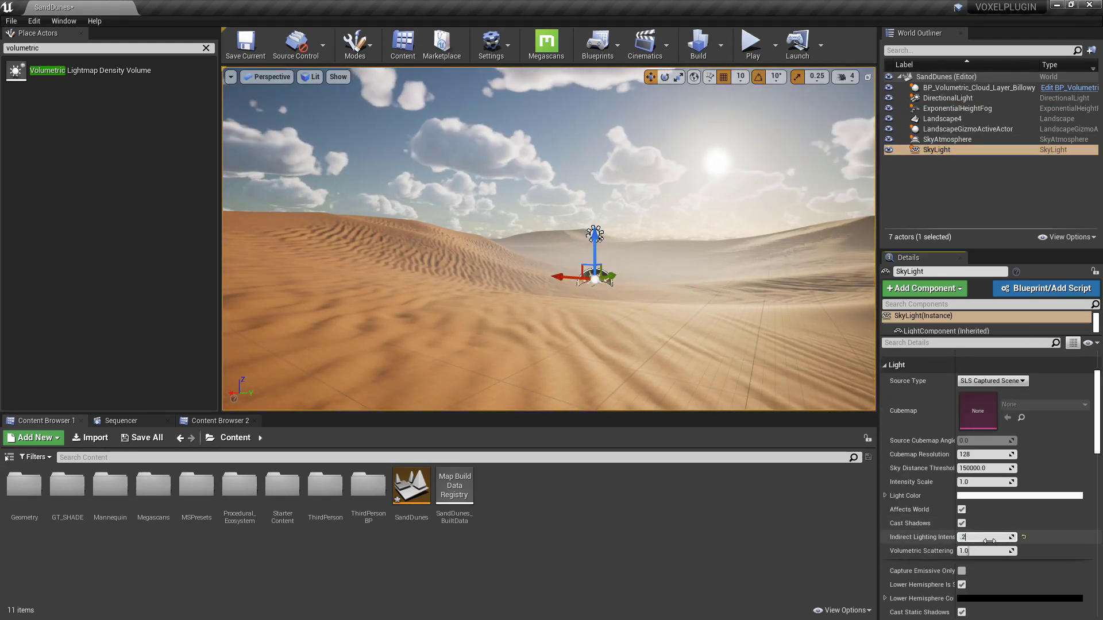
click(947, 98)
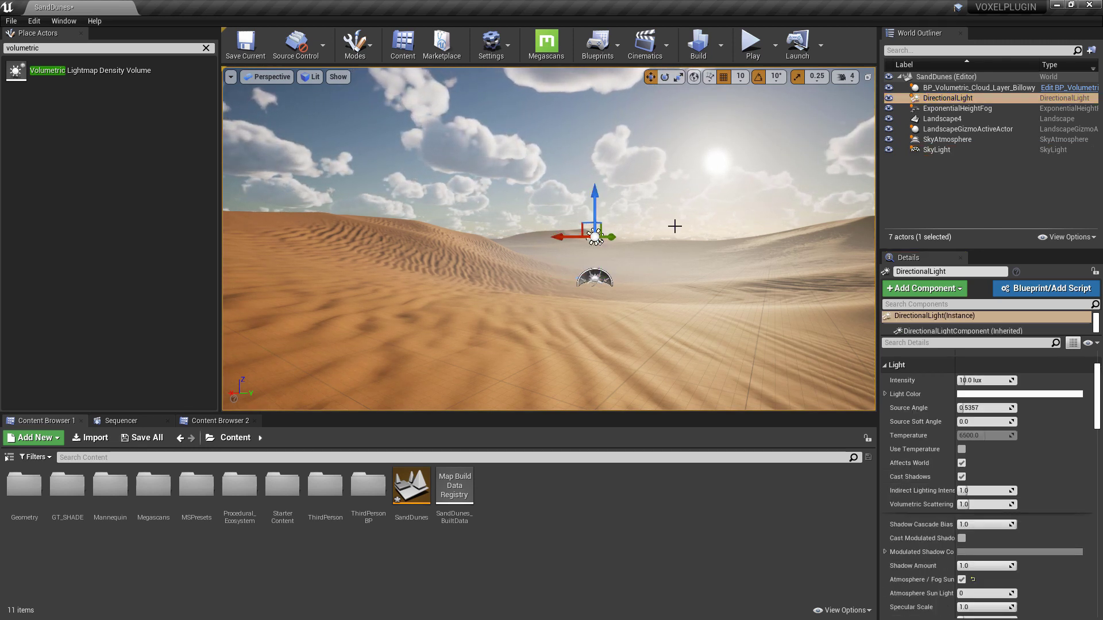
key(ctrl+l)
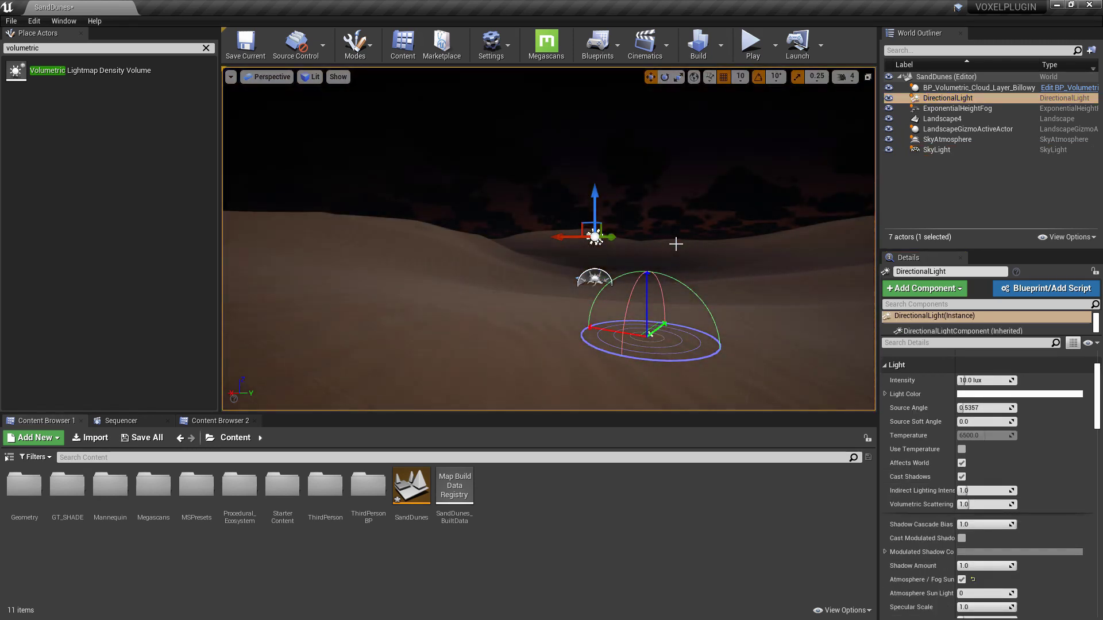
- Save the SandDunes level and uncheck Auto Exposure under Engine - Rendering in Project Settings
click(11, 20)
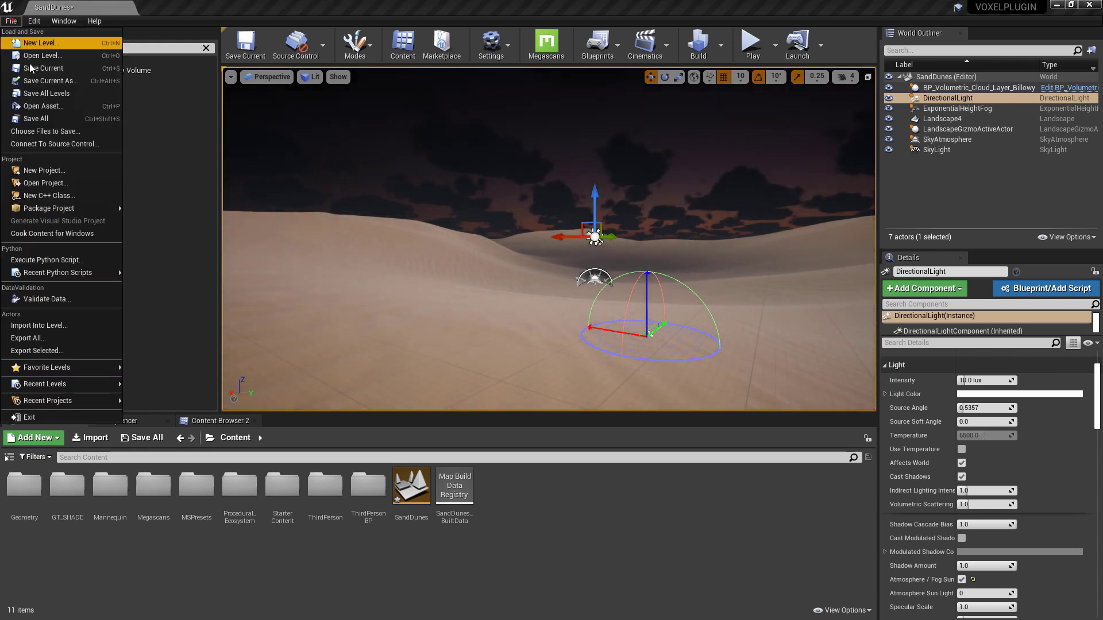
click(58, 108)
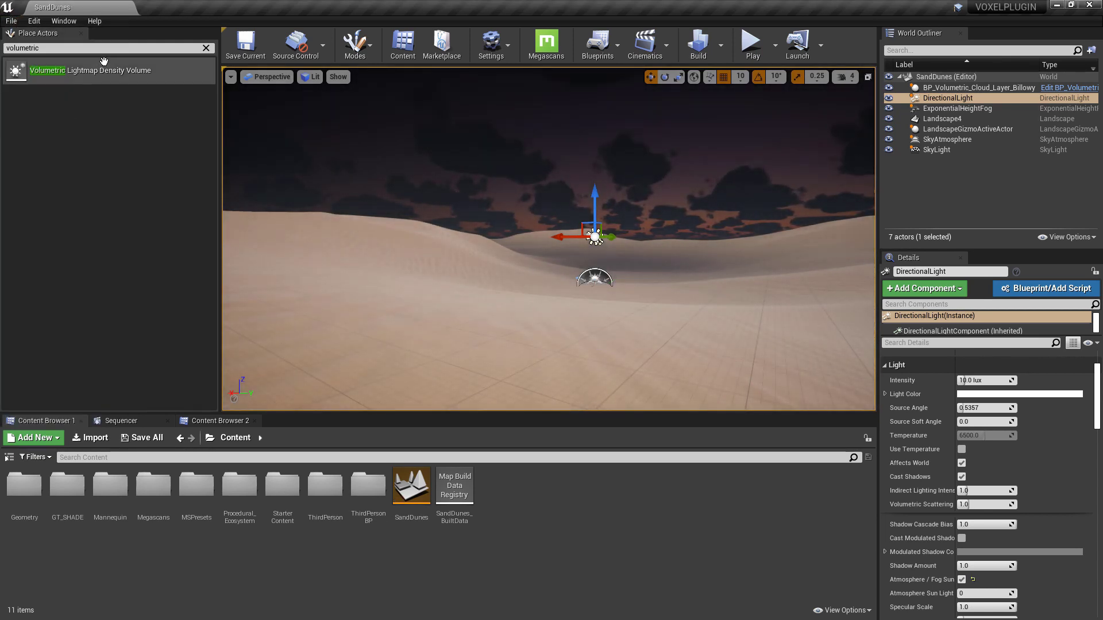
click(33, 21)
click(73, 187)
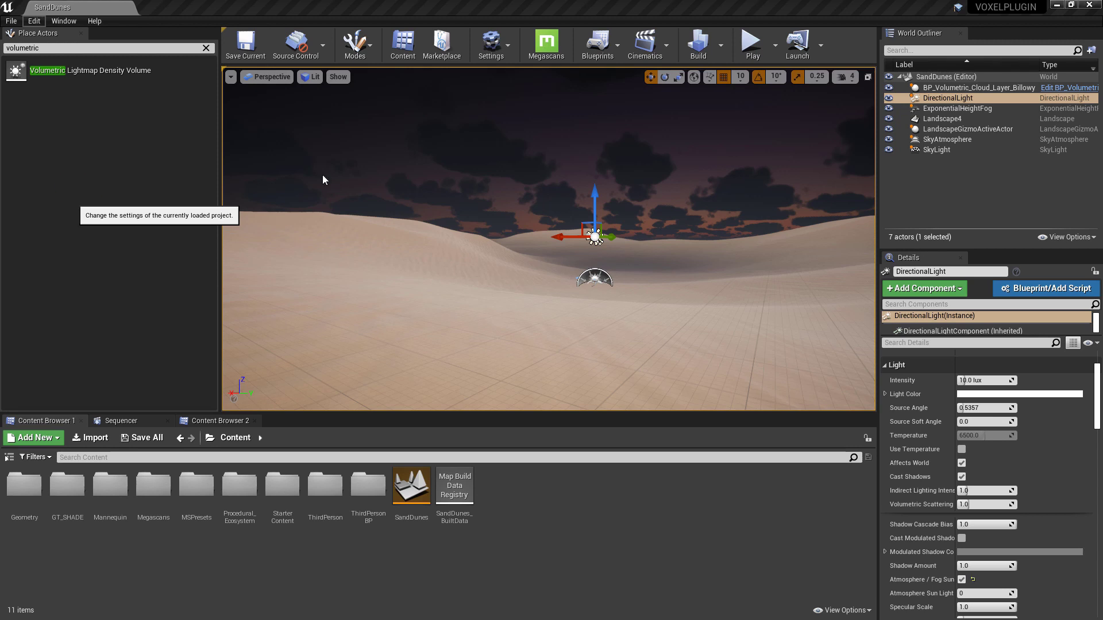
text(expos)
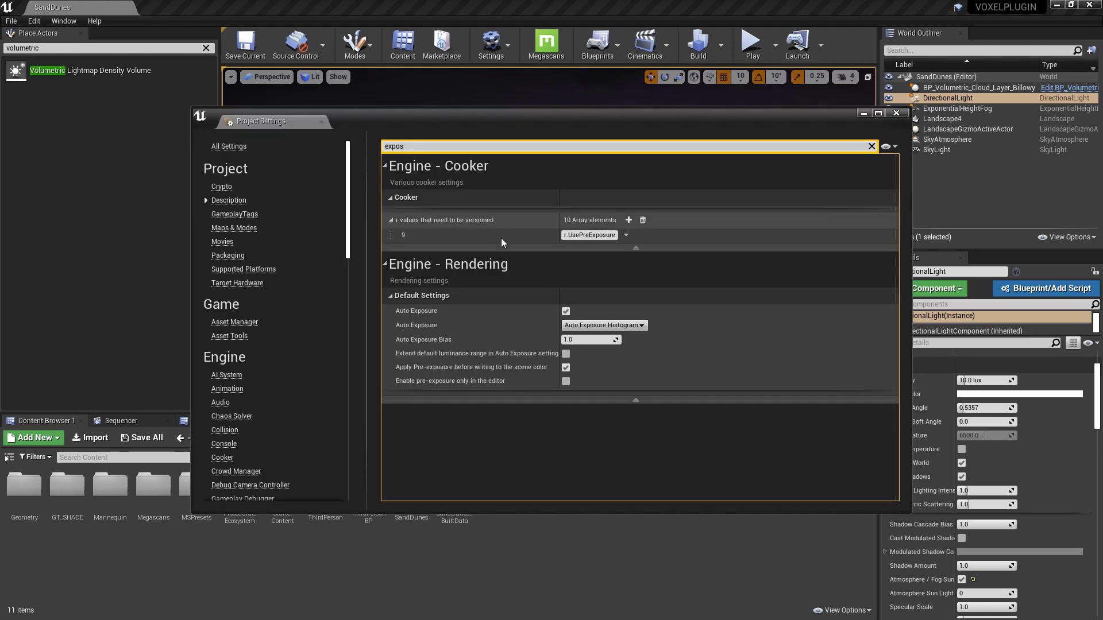
click(566, 311)
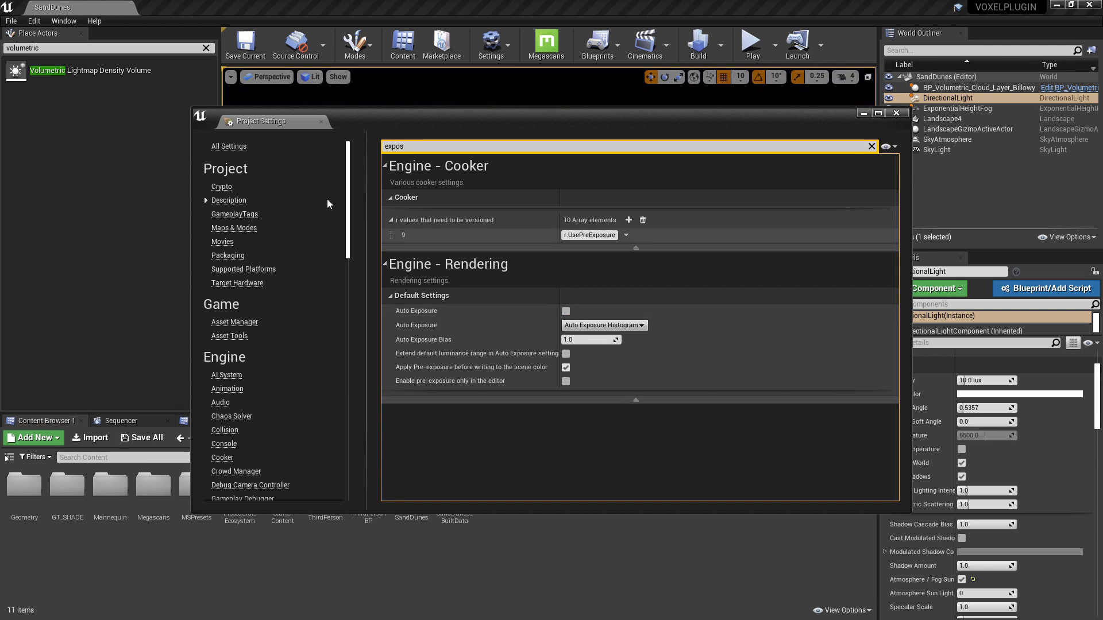
click(321, 121)
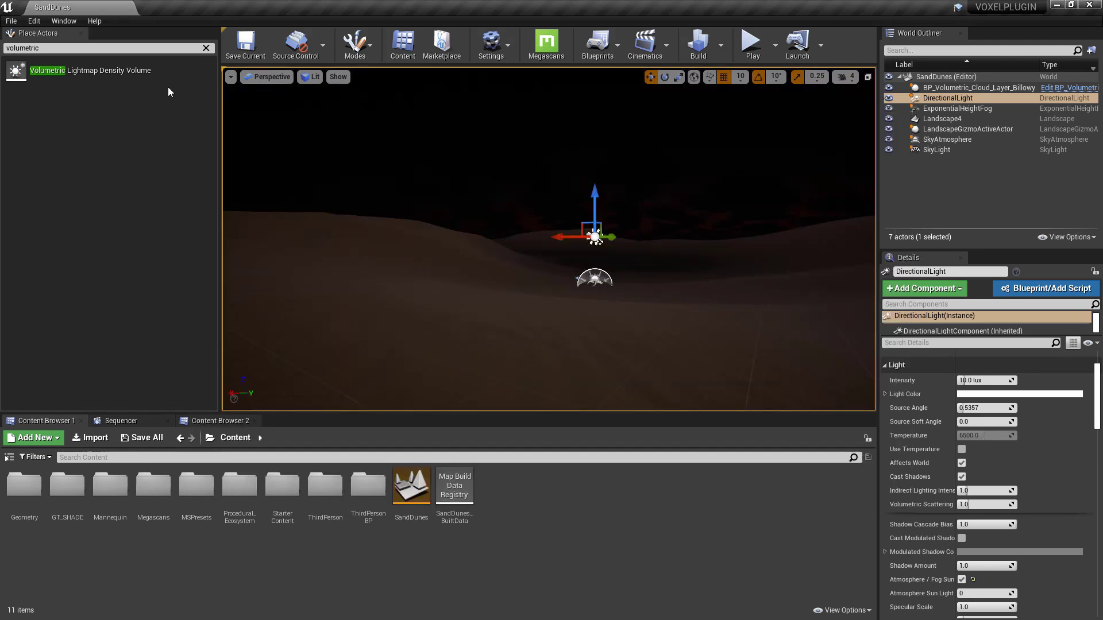
click(12, 24)
click(179, 142)
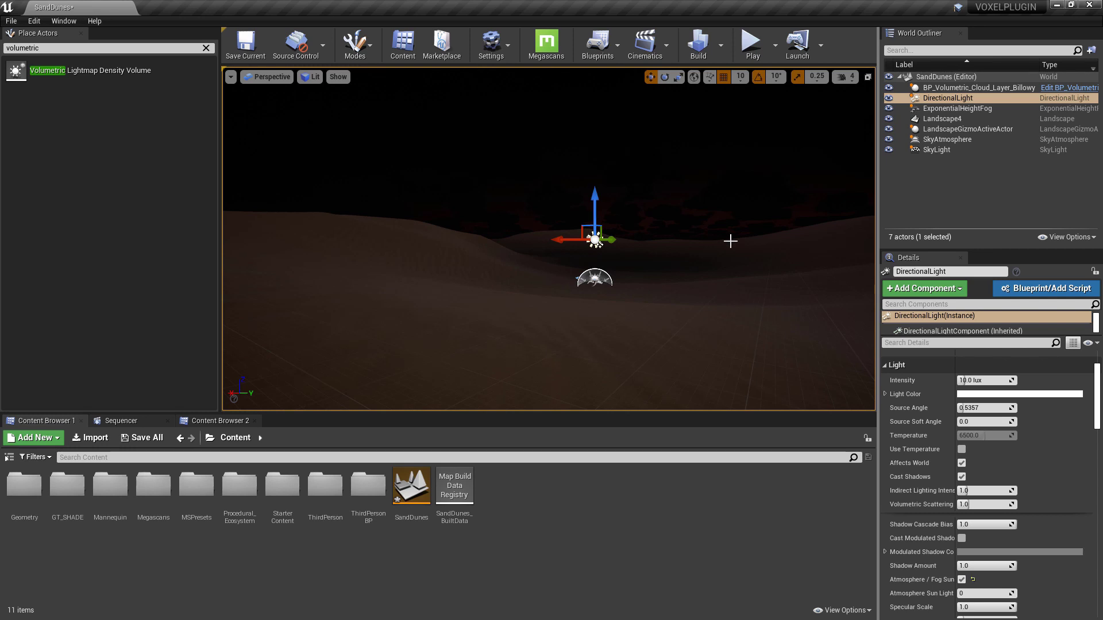
- Rotate the DirectionalLight back up to midday and lower its intensity to 5.827484 lux
key(ctrl+l)
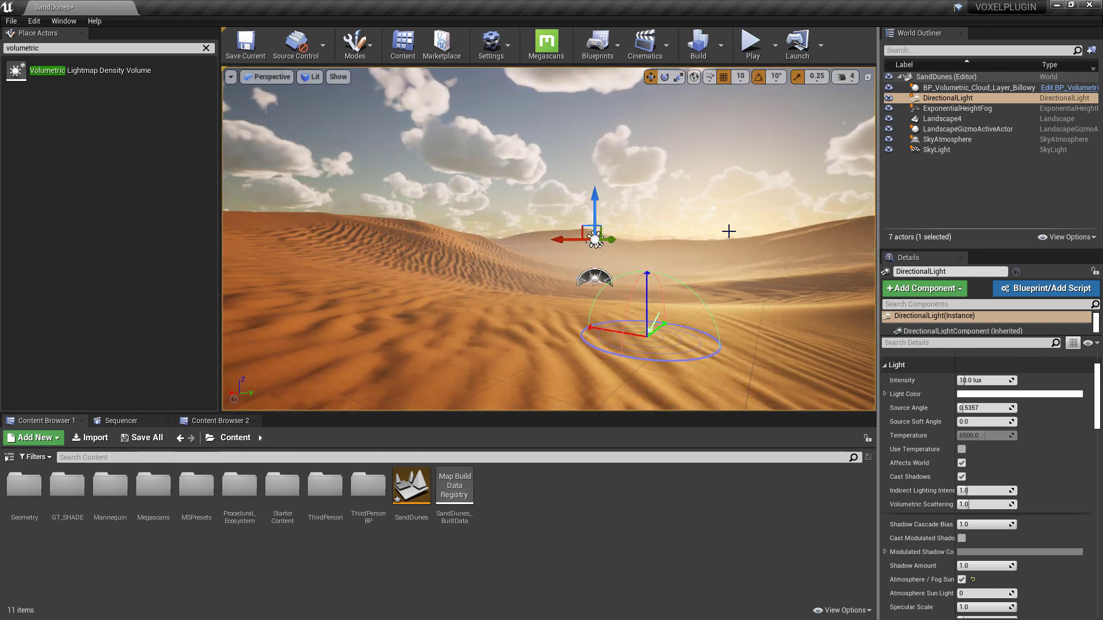
ctrl+drag(728, 231, 730, 215)
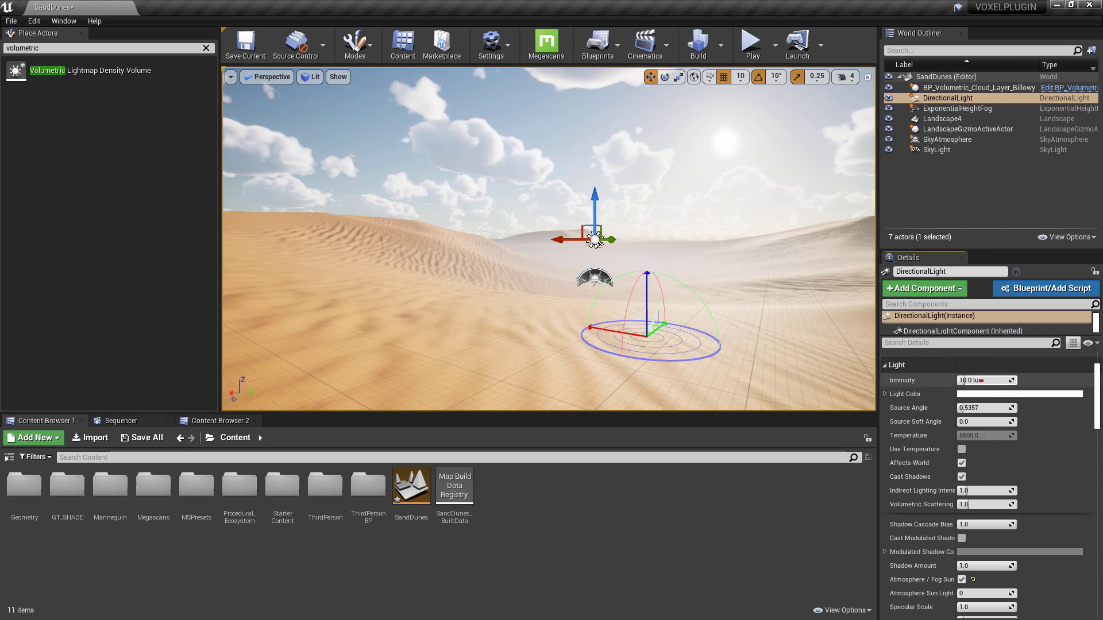
drag(982, 381, 971, 380)
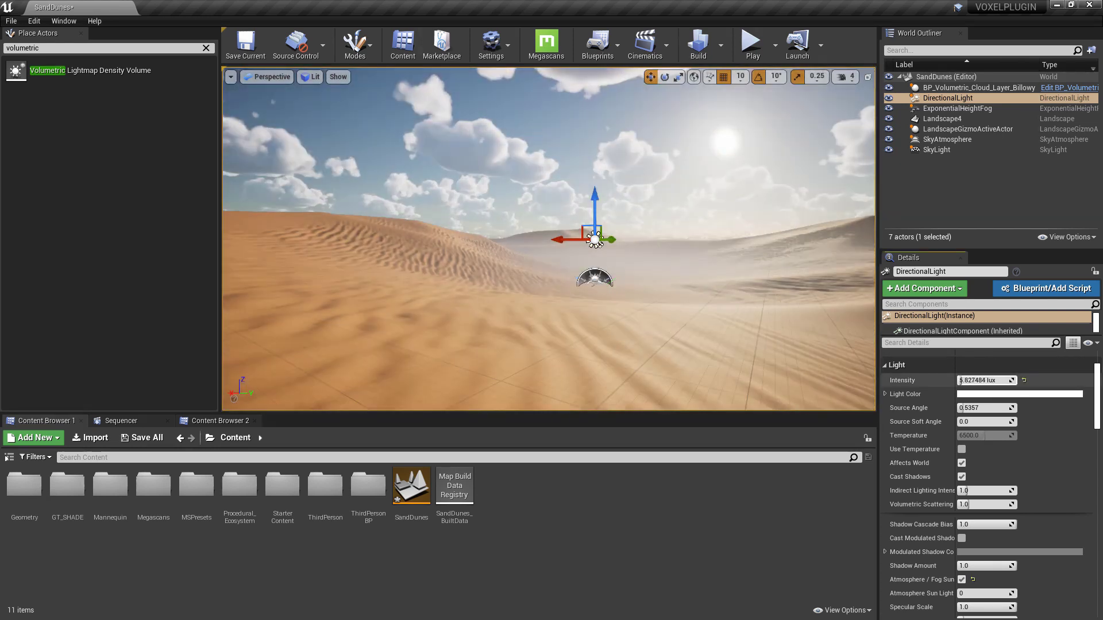